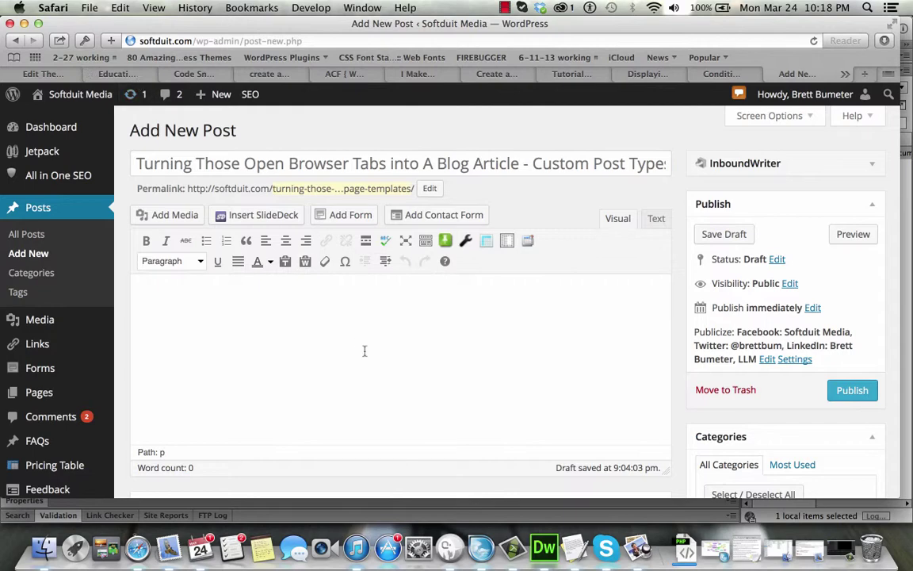
- Switch to the Education Theme Speed Testing page from the open browser tabs
{"action": "scroll", "coordinate": [364, 351], "scroll_direction": "down", "scroll_amount": 5}
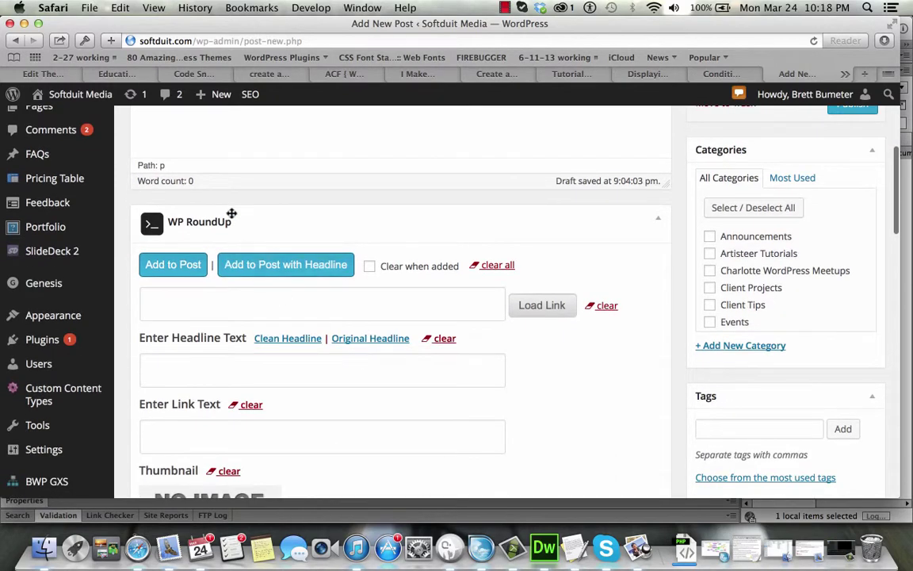
{"action": "scroll", "coordinate": [240, 222], "scroll_direction": "down", "scroll_amount": 2}
{"action": "scroll", "coordinate": [240, 225], "scroll_direction": "up", "scroll_amount": 9}
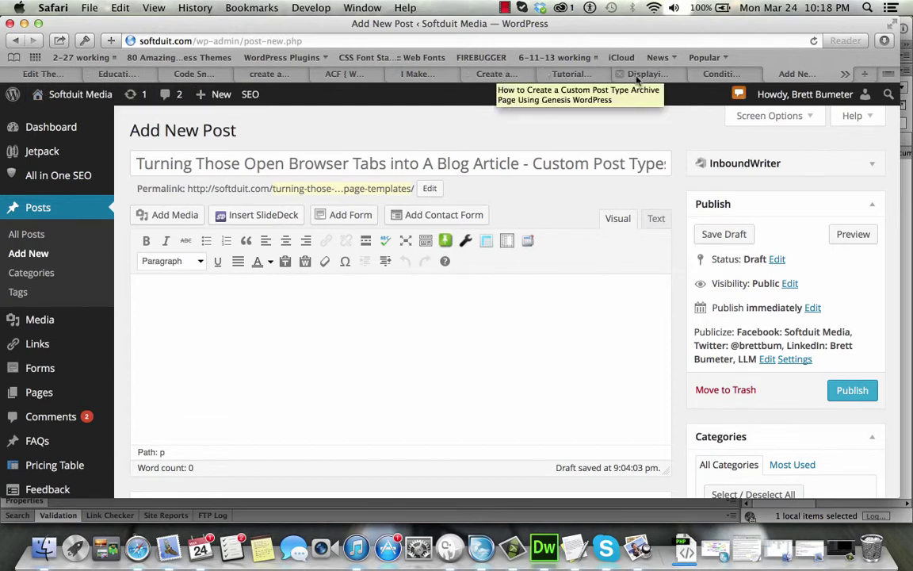
{"action": "left_click", "coordinate": [846, 74]}
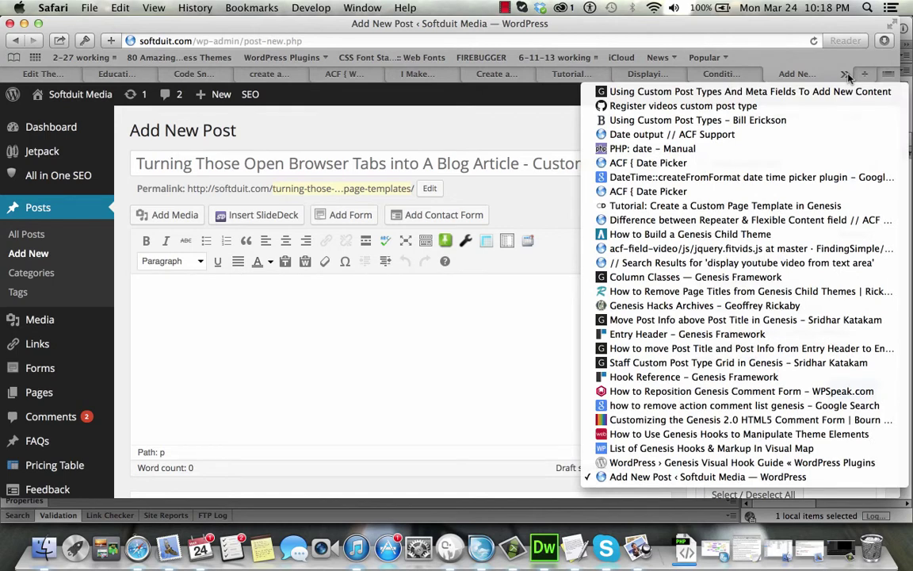
{"action": "left_click", "coordinate": [127, 79]}
{"action": "left_click", "coordinate": [126, 77]}
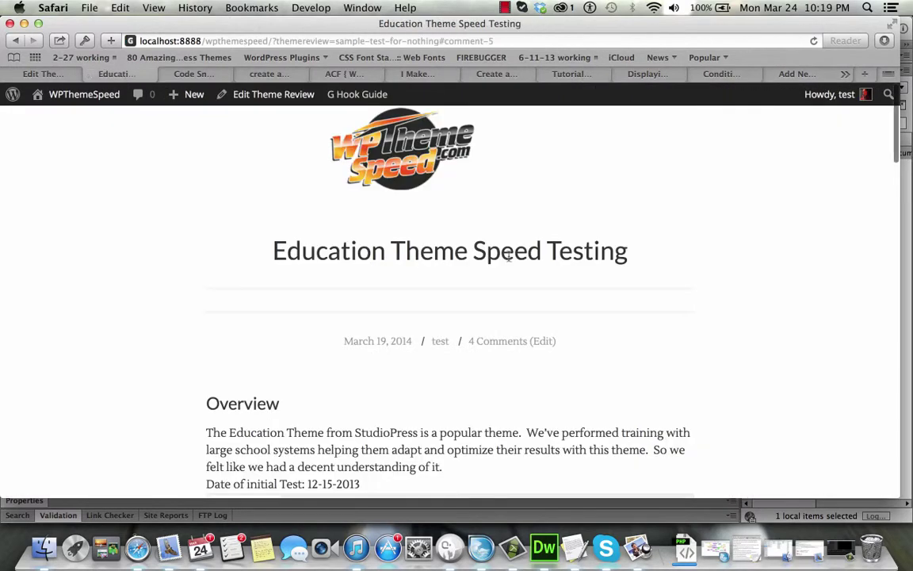
- Check the Education Theme Speed Testing page's full web address
{"action": "scroll", "coordinate": [508, 257], "scroll_direction": "down", "scroll_amount": 10}
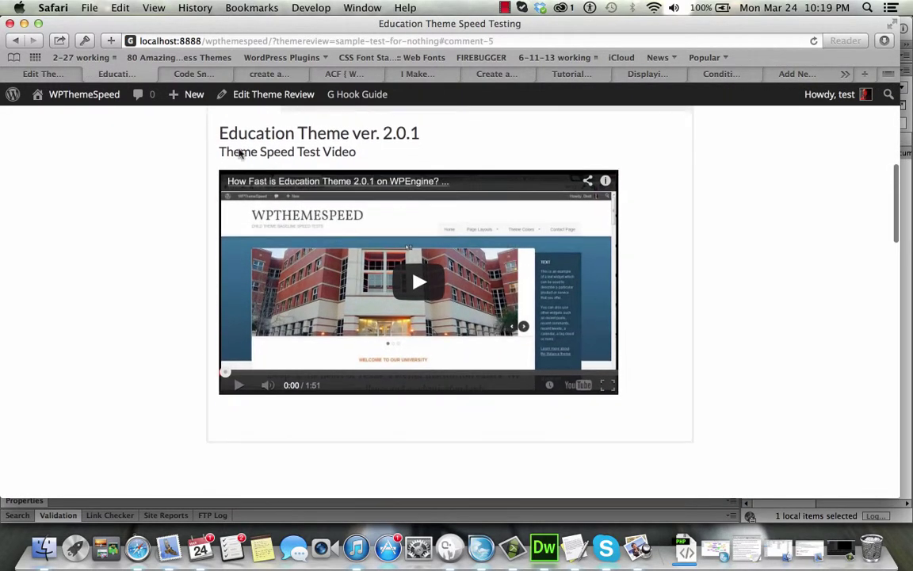
{"action": "left_click", "coordinate": [176, 41]}
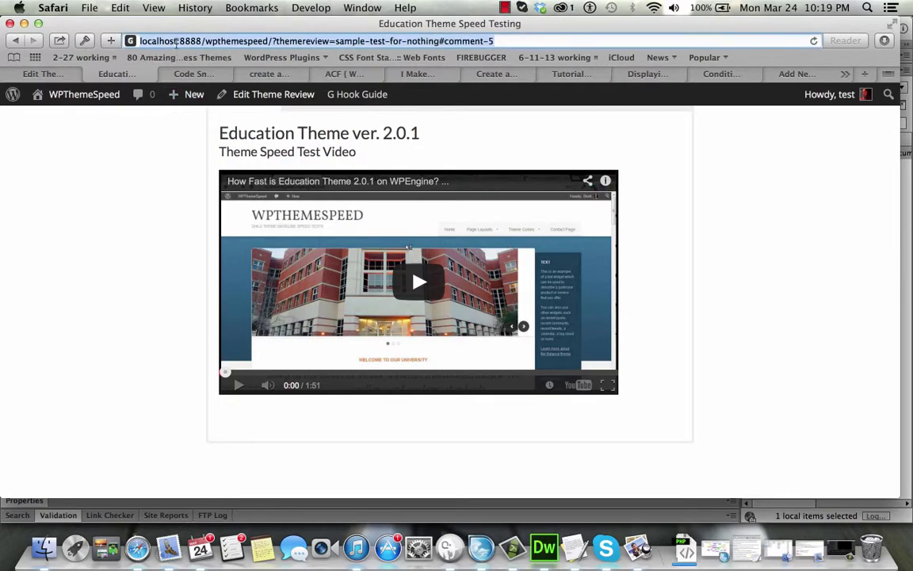
{"action": "left_click", "coordinate": [139, 274]}
{"action": "scroll", "coordinate": [139, 273], "scroll_direction": "up", "scroll_amount": 10}
{"action": "scroll", "coordinate": [168, 291], "scroll_direction": "down", "scroll_amount": 5}
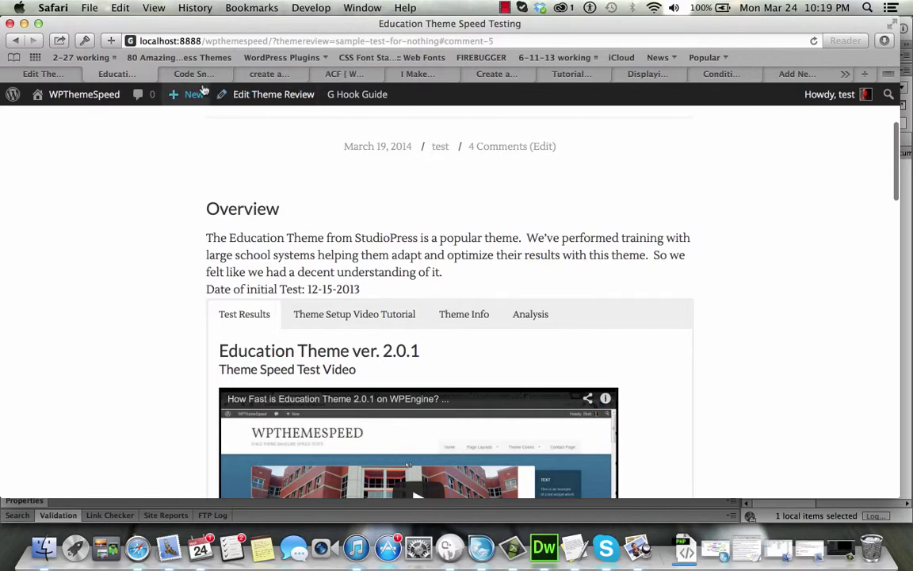
- Browse the ACF nested repeaters tutorial, then return to the Education Theme Speed Testing page
{"action": "mouse_move", "coordinate": [196, 92]}
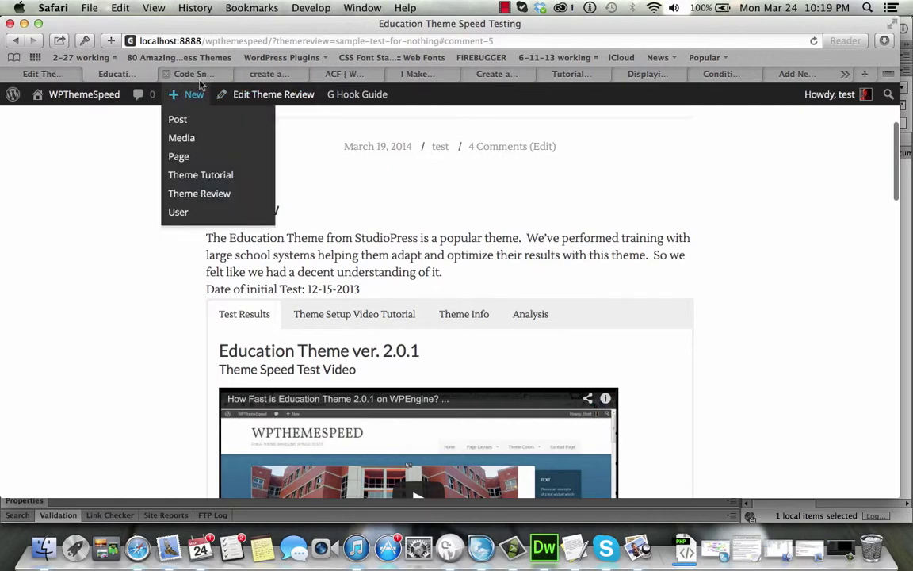
{"action": "left_click", "coordinate": [352, 74]}
{"action": "scroll", "coordinate": [410, 330], "scroll_direction": "down", "scroll_amount": 5}
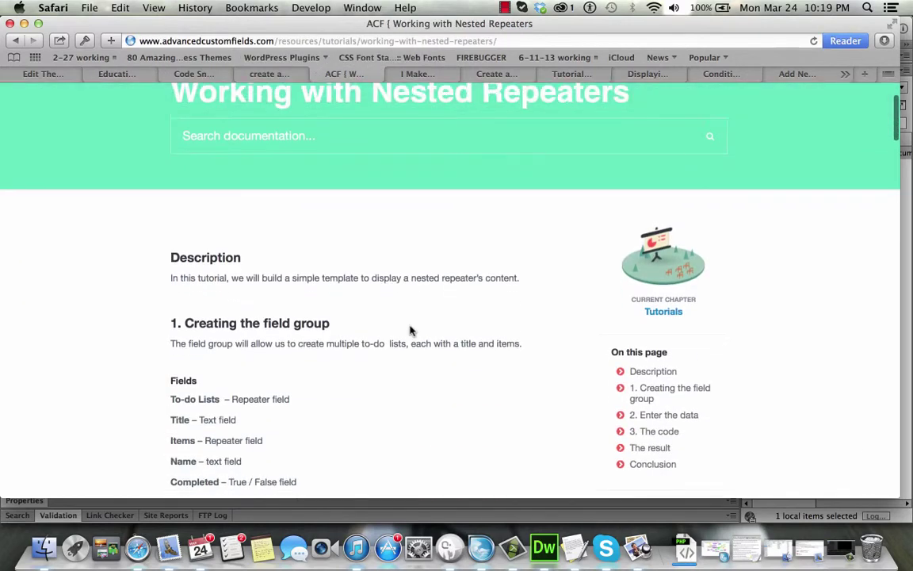
{"action": "scroll", "coordinate": [410, 331], "scroll_direction": "down", "scroll_amount": 20}
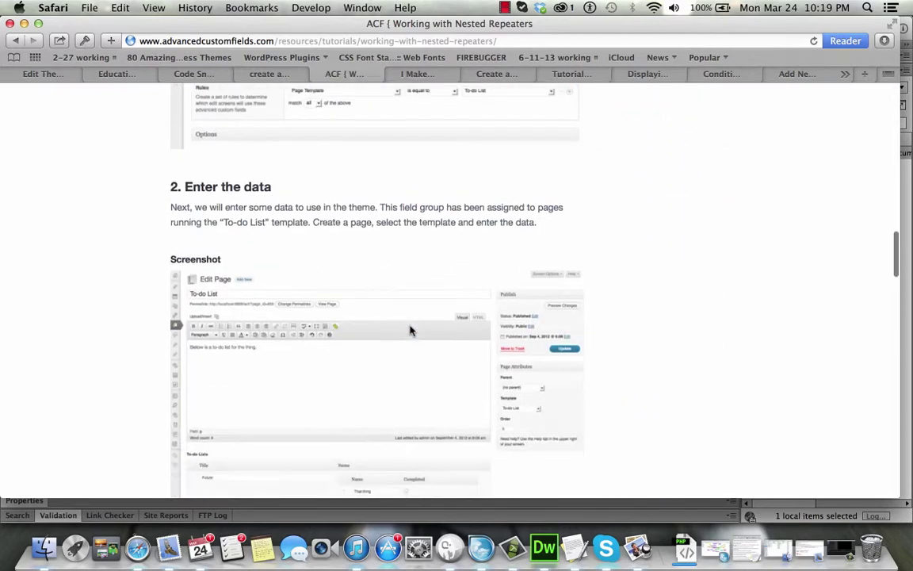
{"action": "scroll", "coordinate": [409, 330], "scroll_direction": "down", "scroll_amount": 15}
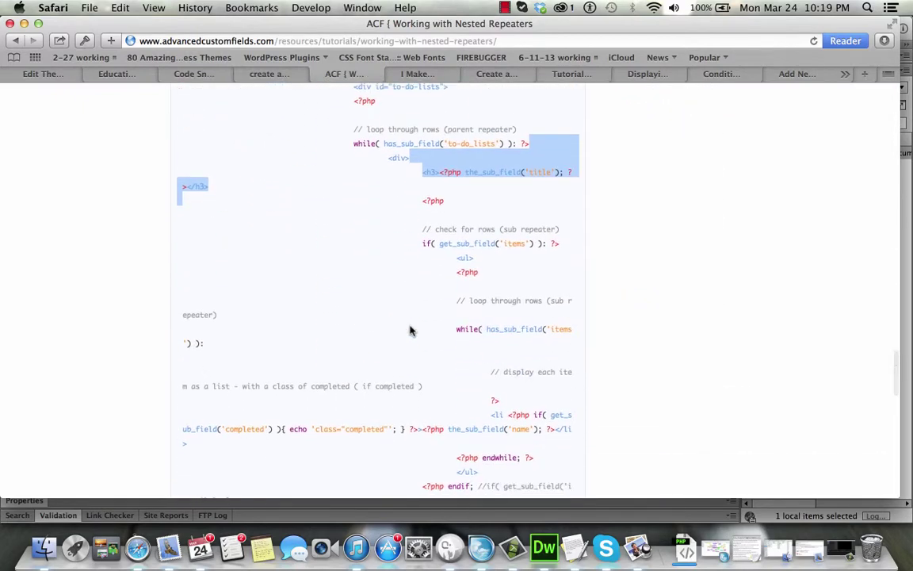
{"action": "scroll", "coordinate": [410, 326], "scroll_direction": "down", "scroll_amount": 1}
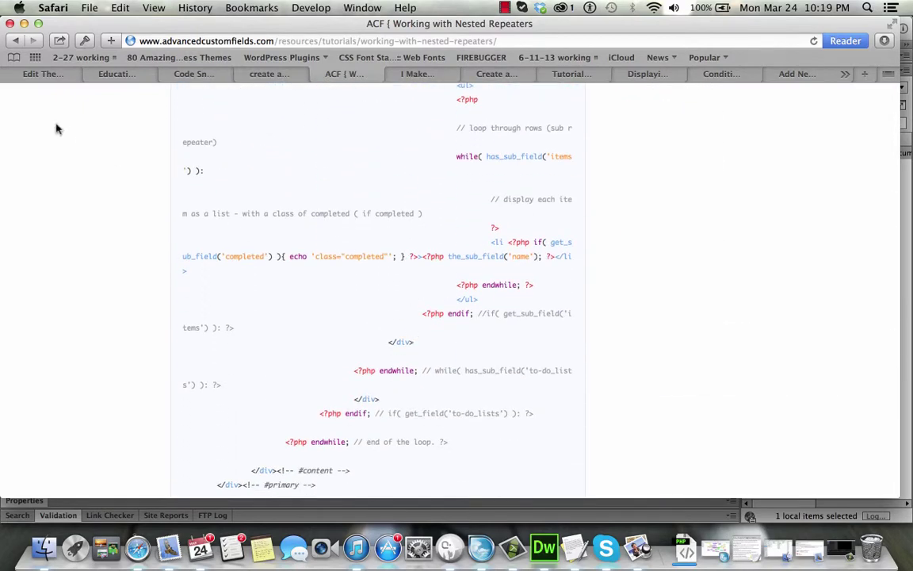
{"action": "left_click", "coordinate": [120, 75]}
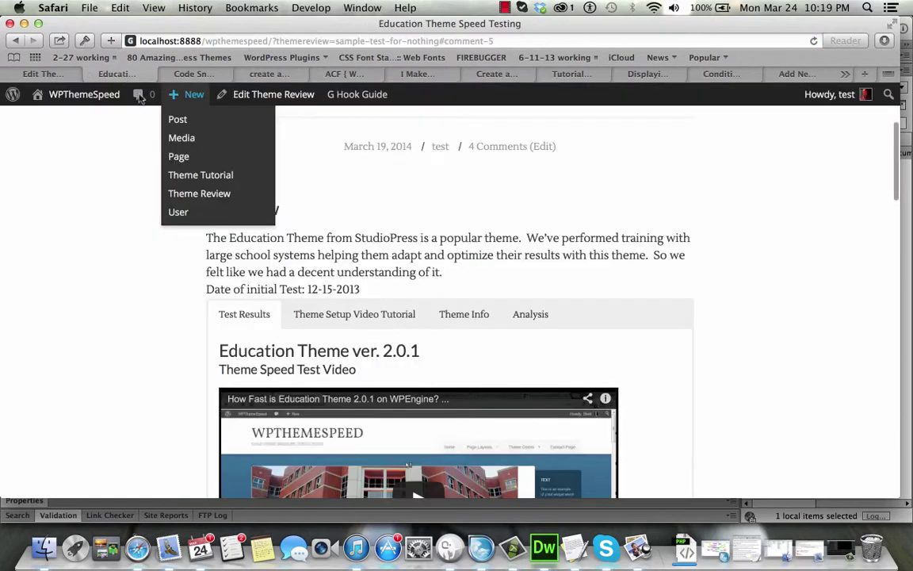
- Show the Theme Setup Video Tutorial, Theme Info and Analysis sections of the review
{"action": "scroll", "coordinate": [164, 245], "scroll_direction": "up", "scroll_amount": 3}
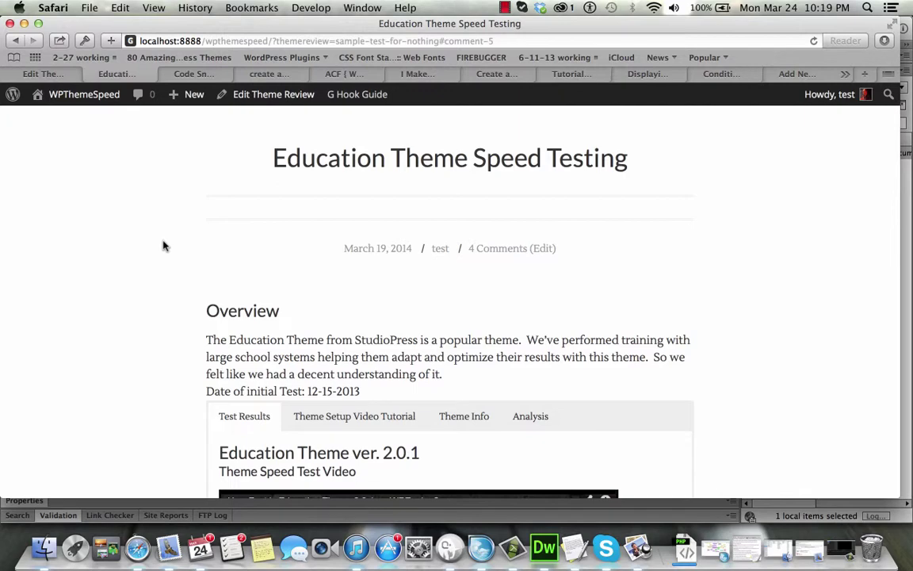
{"action": "scroll", "coordinate": [163, 245], "scroll_direction": "down", "scroll_amount": 5}
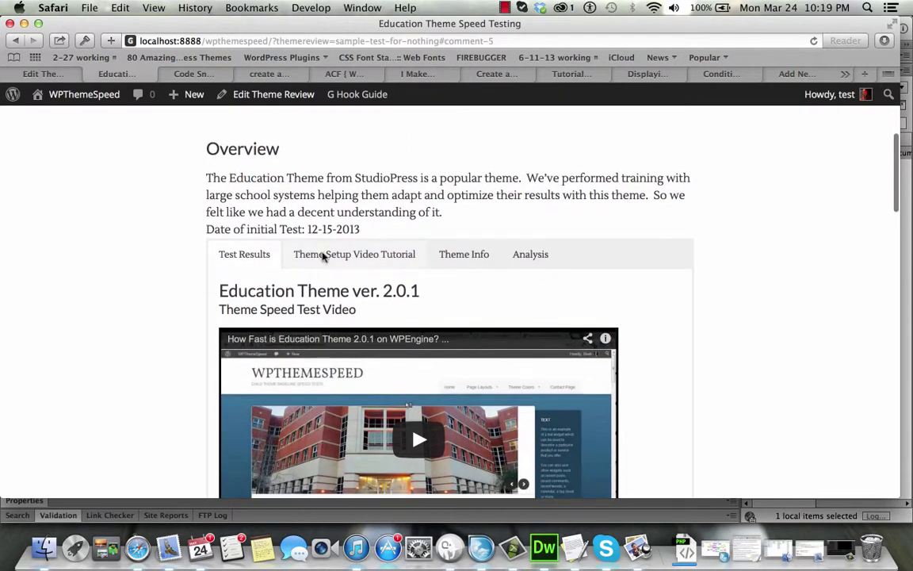
{"action": "left_click", "coordinate": [319, 255]}
{"action": "left_click", "coordinate": [460, 255]}
{"action": "scroll", "coordinate": [674, 266], "scroll_direction": "down", "scroll_amount": 3}
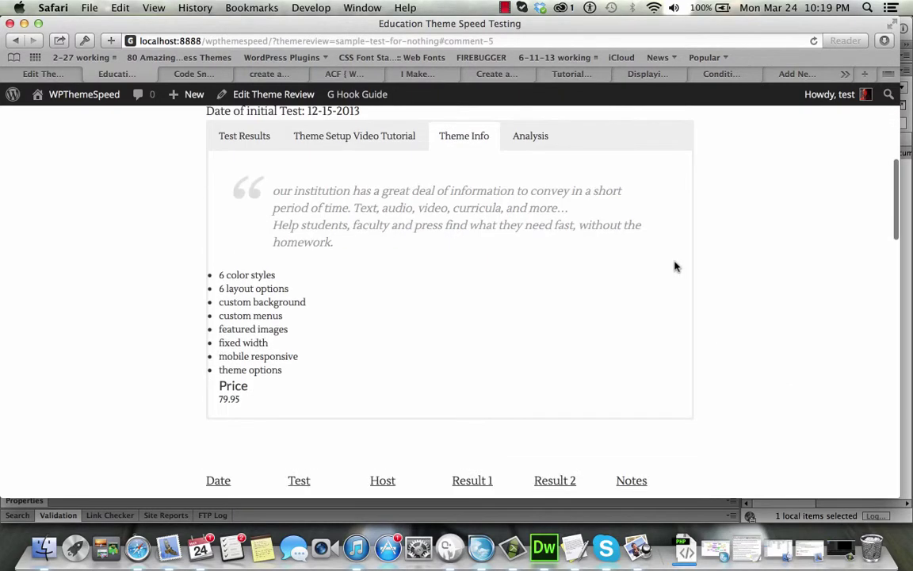
{"action": "left_click", "coordinate": [530, 139]}
- Scroll through the Analysis text, results table and comments
{"action": "scroll", "coordinate": [707, 330], "scroll_direction": "down", "scroll_amount": 8}
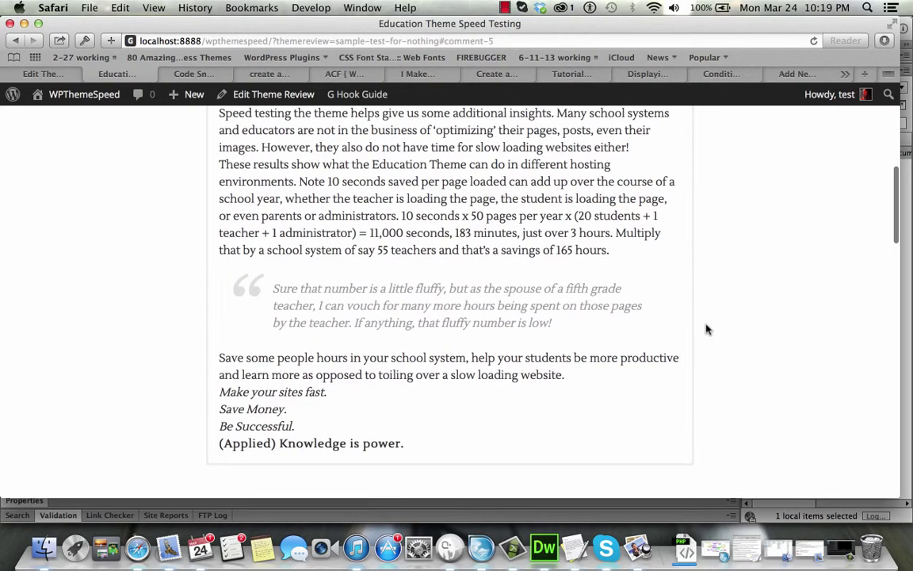
{"action": "scroll", "coordinate": [708, 330], "scroll_direction": "down", "scroll_amount": 1}
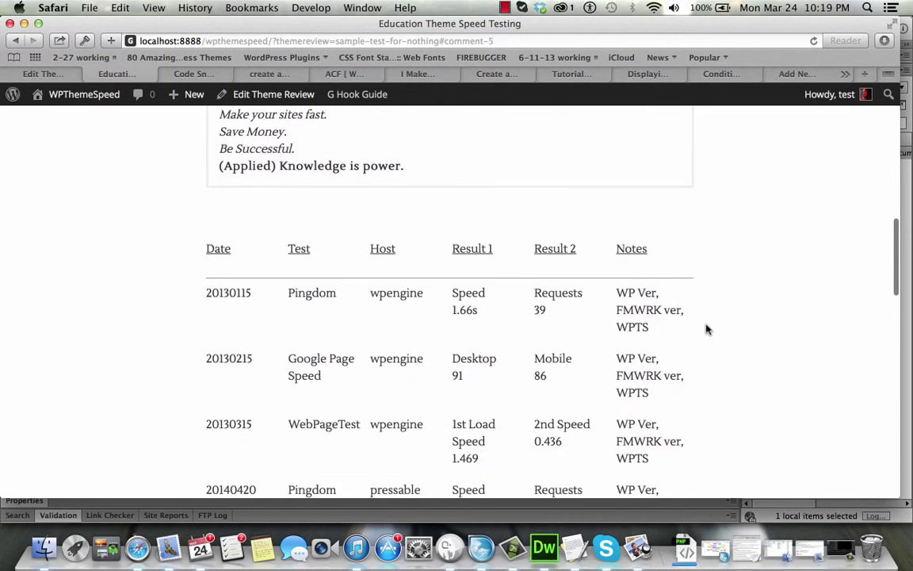
{"action": "scroll", "coordinate": [706, 330], "scroll_direction": "down", "scroll_amount": 3}
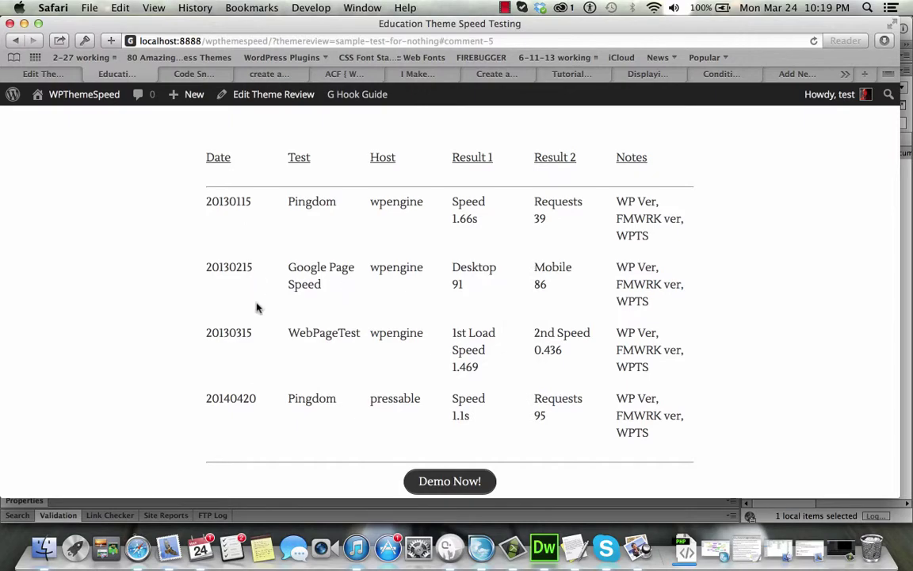
{"action": "scroll", "coordinate": [245, 349], "scroll_direction": "down", "scroll_amount": 2}
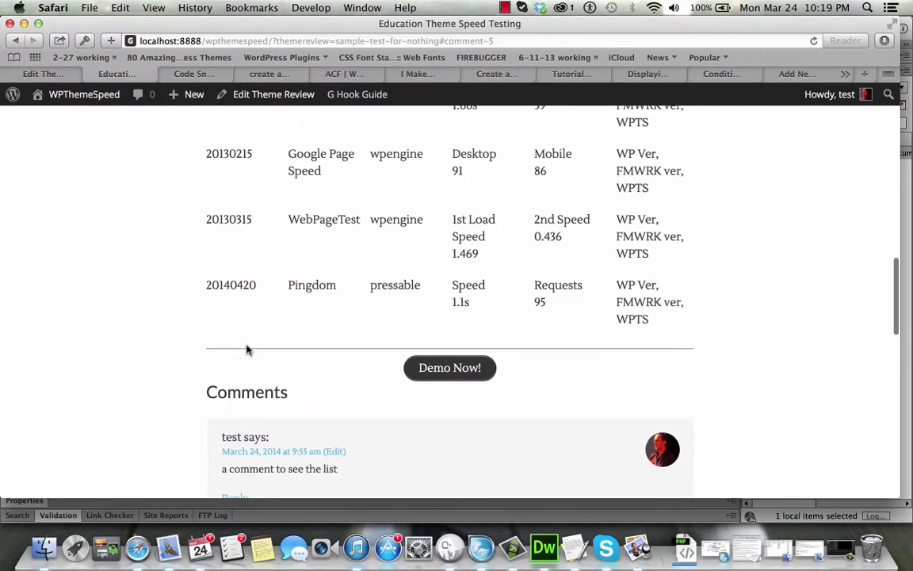
{"action": "scroll", "coordinate": [246, 350], "scroll_direction": "up", "scroll_amount": 5}
{"action": "scroll", "coordinate": [246, 349], "scroll_direction": "up", "scroll_amount": 10}
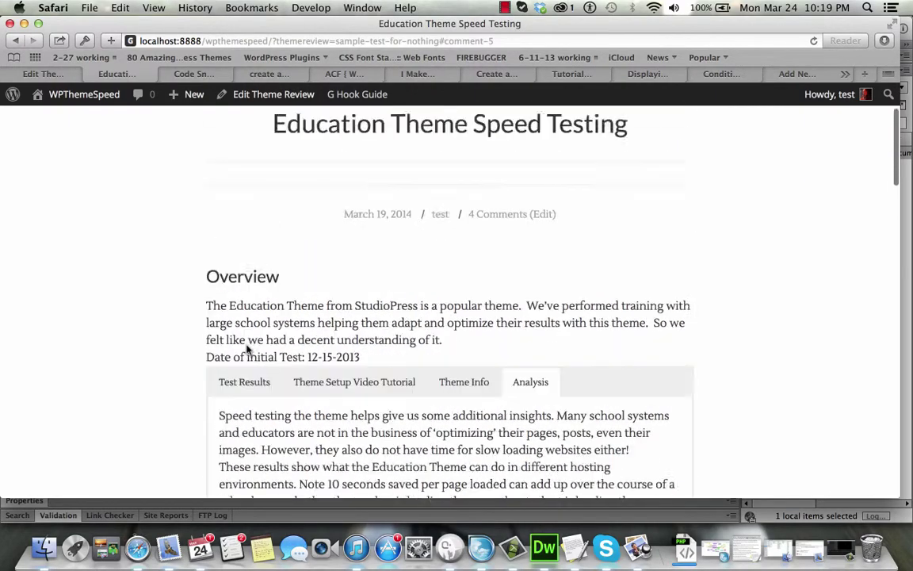
- Review the Edit Theme Review screen's overview, price and speed-test custom fields
{"action": "left_click", "coordinate": [56, 74]}
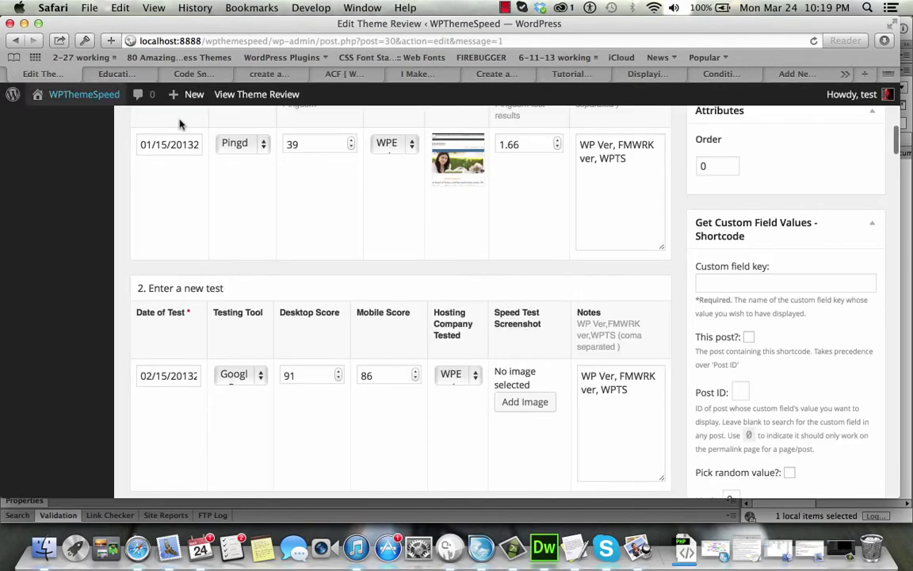
{"action": "scroll", "coordinate": [244, 177], "scroll_direction": "up", "scroll_amount": 5}
{"action": "scroll", "coordinate": [244, 177], "scroll_direction": "up", "scroll_amount": 6}
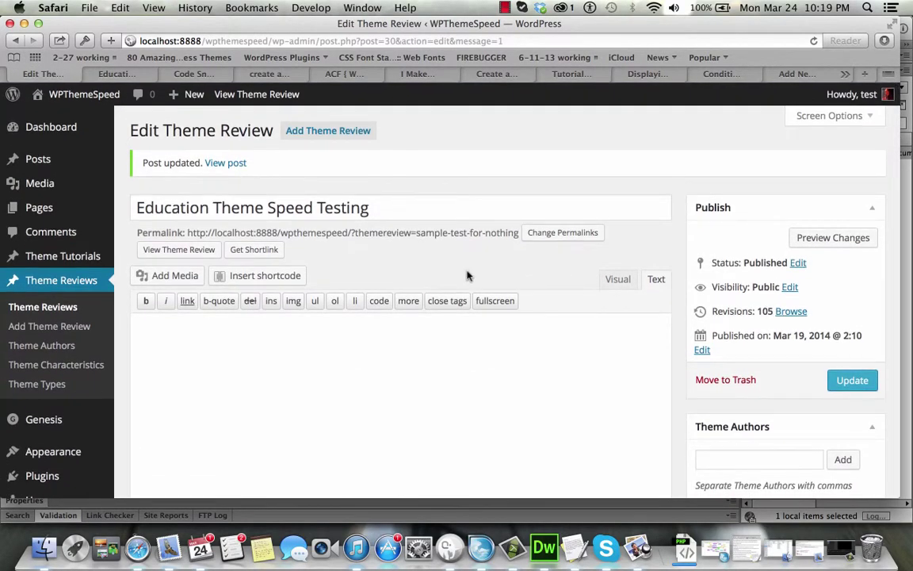
{"action": "scroll", "coordinate": [467, 275], "scroll_direction": "down", "scroll_amount": 2}
{"action": "scroll", "coordinate": [421, 294], "scroll_direction": "down", "scroll_amount": 10}
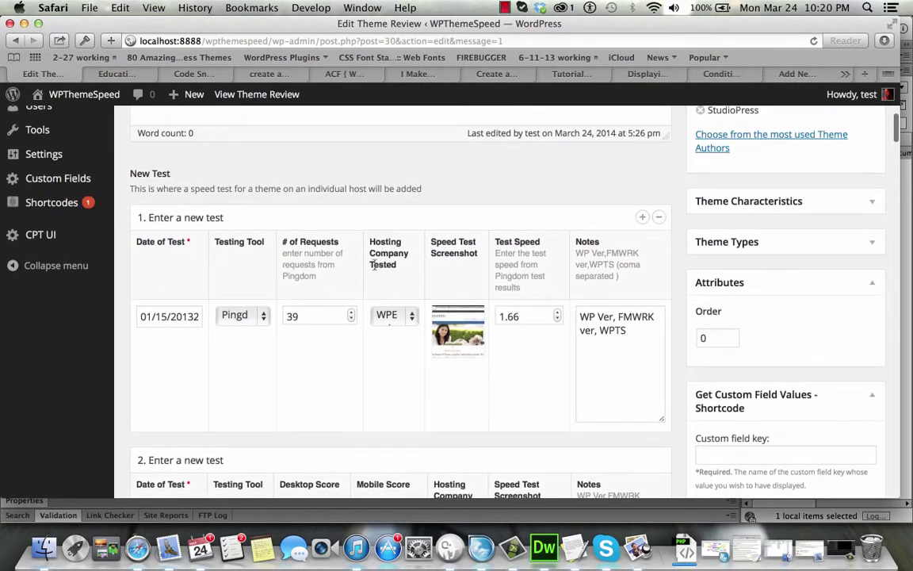
{"action": "scroll", "coordinate": [373, 261], "scroll_direction": "down", "scroll_amount": 14}
{"action": "scroll", "coordinate": [375, 266], "scroll_direction": "down", "scroll_amount": 20}
{"action": "scroll", "coordinate": [375, 265], "scroll_direction": "down", "scroll_amount": 15}
{"action": "scroll", "coordinate": [375, 265], "scroll_direction": "down", "scroll_amount": 17}
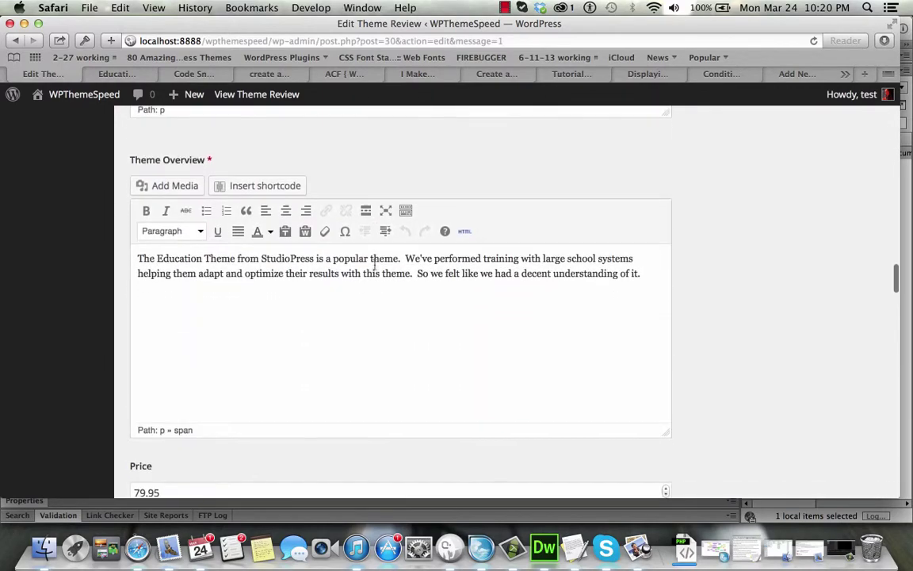
{"action": "scroll", "coordinate": [373, 264], "scroll_direction": "down", "scroll_amount": 4}
{"action": "scroll", "coordinate": [781, 271], "scroll_direction": "up", "scroll_amount": 20}
{"action": "scroll", "coordinate": [781, 271], "scroll_direction": "up", "scroll_amount": 20}
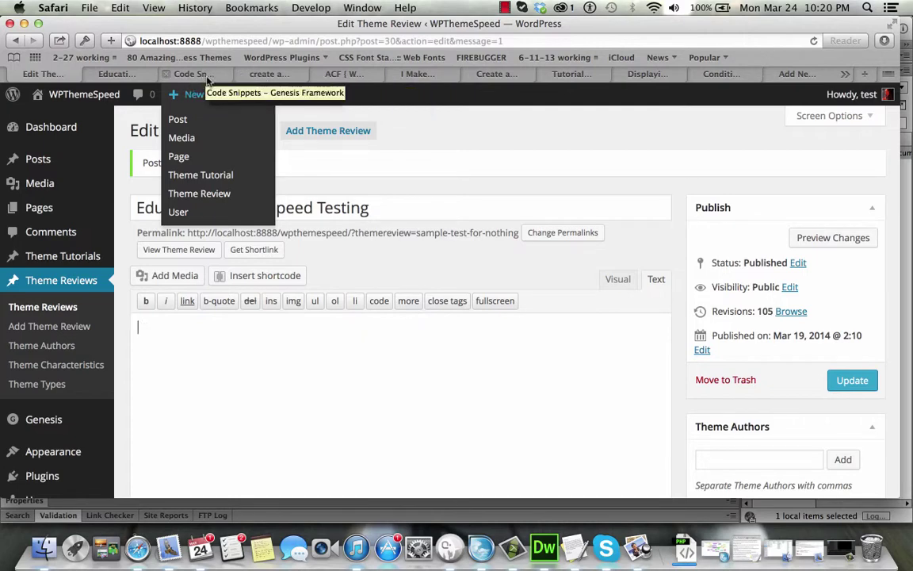
- Review the Genesis code snippets, custom template, ACF repeater and custom-field reference tabs
{"action": "left_click", "coordinate": [113, 74]}
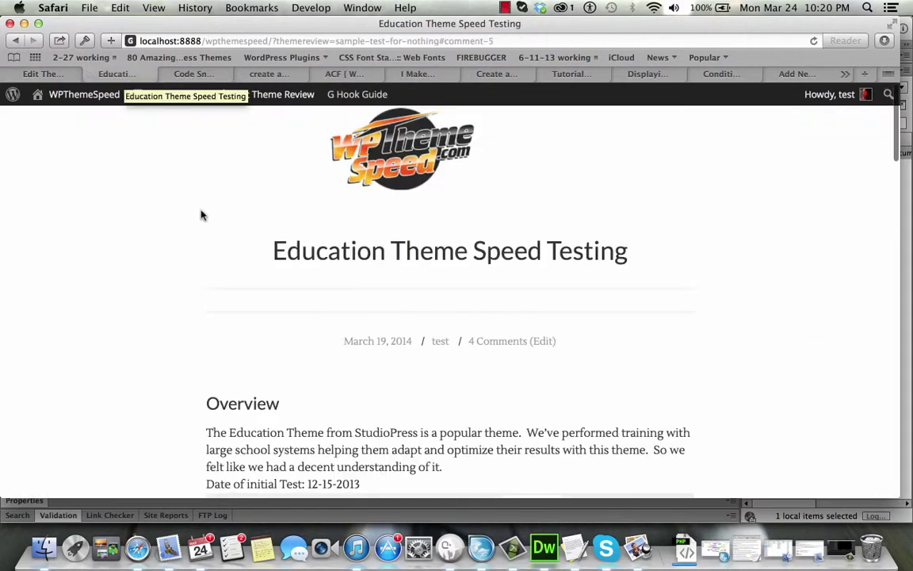
{"action": "left_click", "coordinate": [192, 75]}
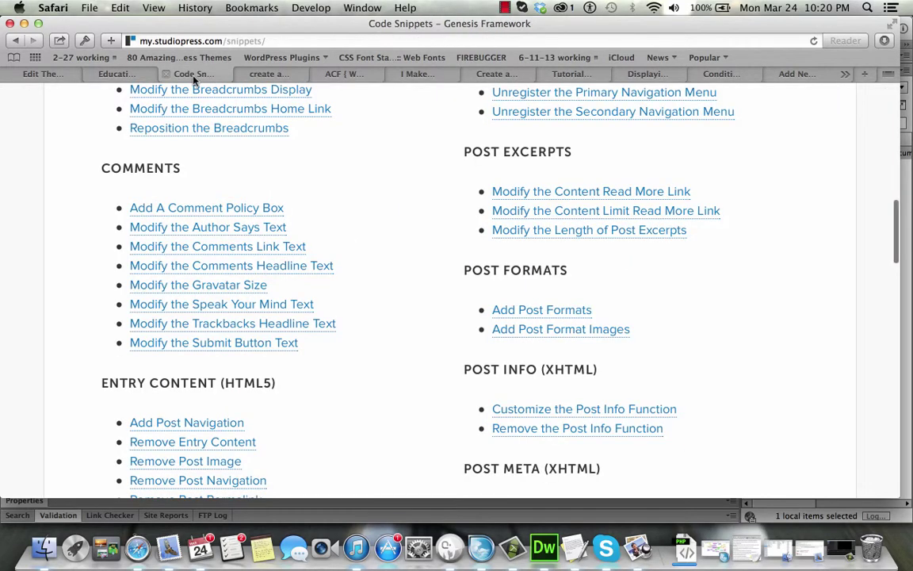
{"action": "left_click", "coordinate": [274, 74]}
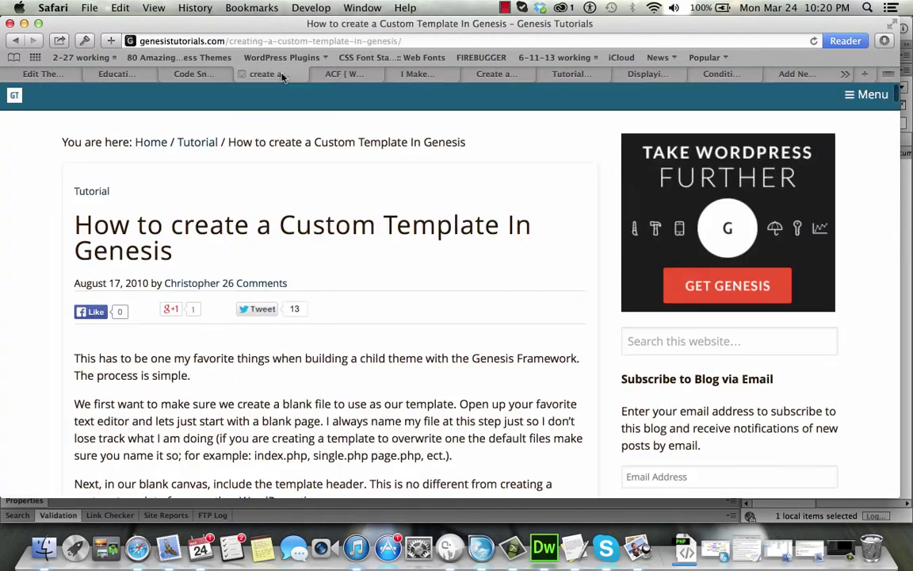
{"action": "left_click", "coordinate": [334, 74]}
{"action": "left_click", "coordinate": [428, 75]}
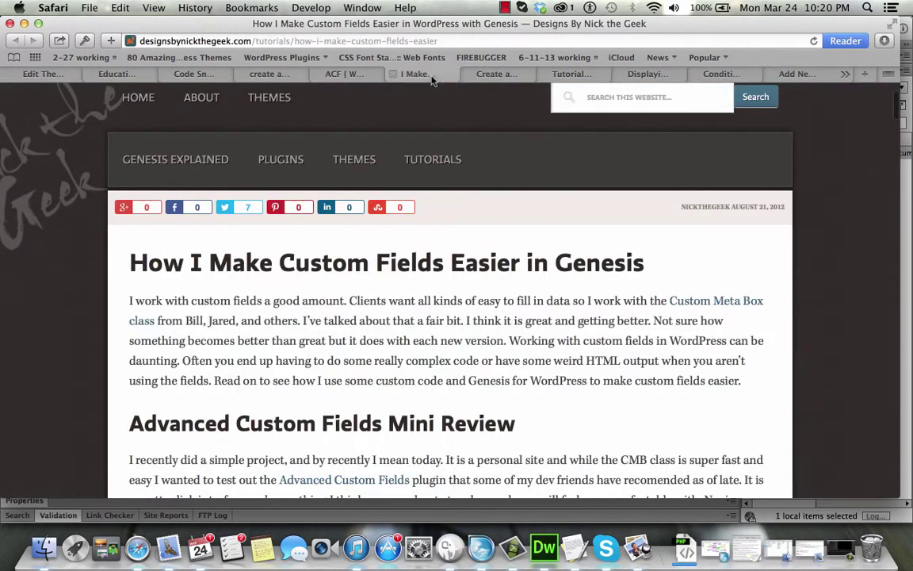
{"action": "left_click", "coordinate": [493, 75]}
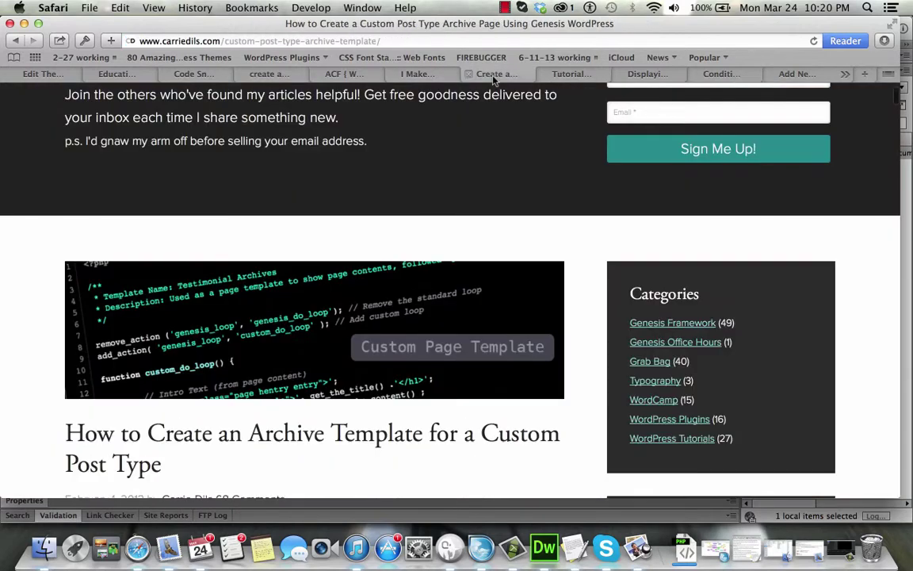
{"action": "left_click", "coordinate": [567, 74]}
{"action": "left_click", "coordinate": [638, 75]}
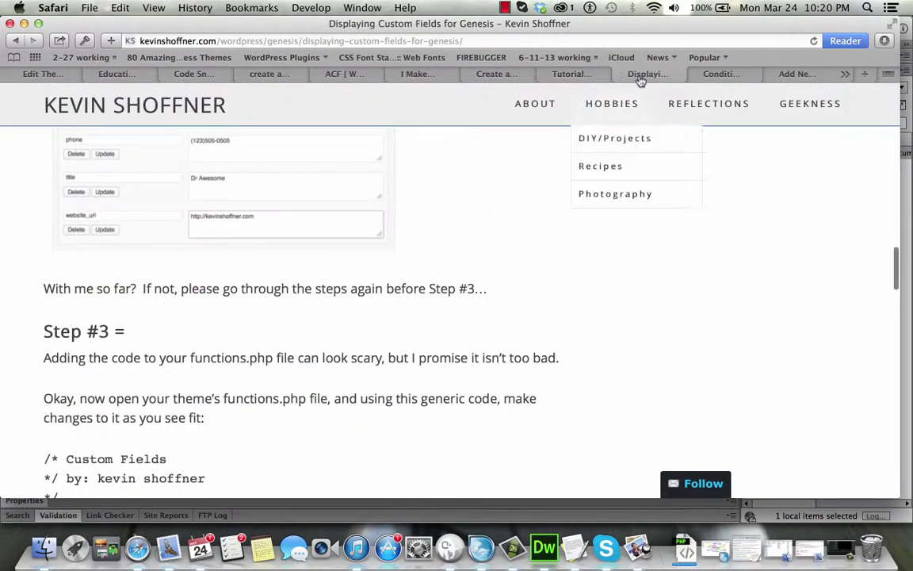
{"action": "scroll", "coordinate": [370, 259], "scroll_direction": "up", "scroll_amount": 10}
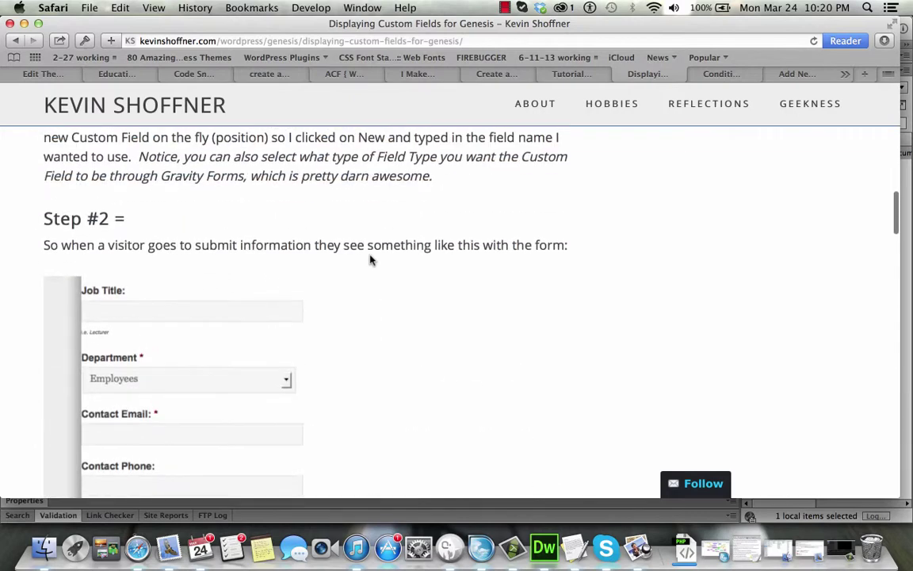
- Check the Conditional Tags codex and open-pages list, ending on the empty Add New Post draft
{"action": "left_click", "coordinate": [730, 75]}
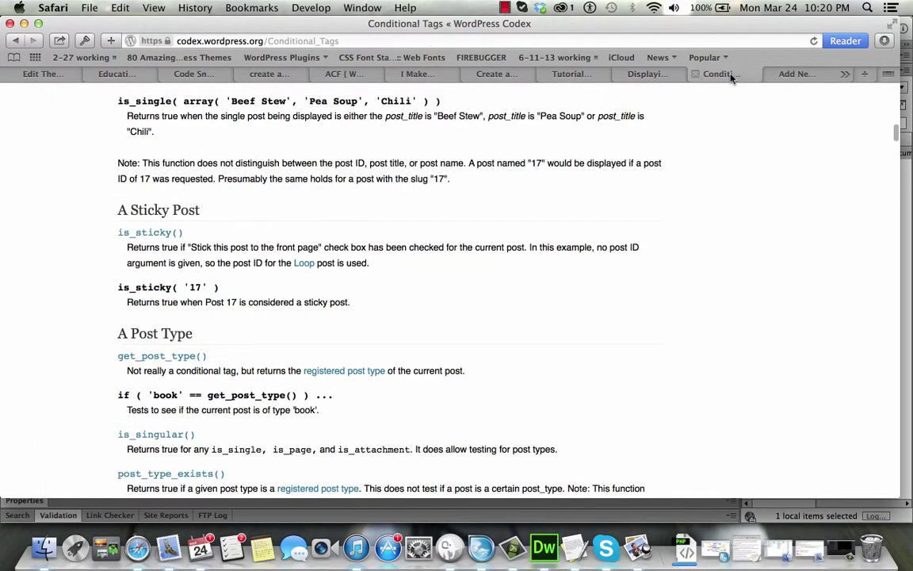
{"action": "left_click", "coordinate": [794, 75]}
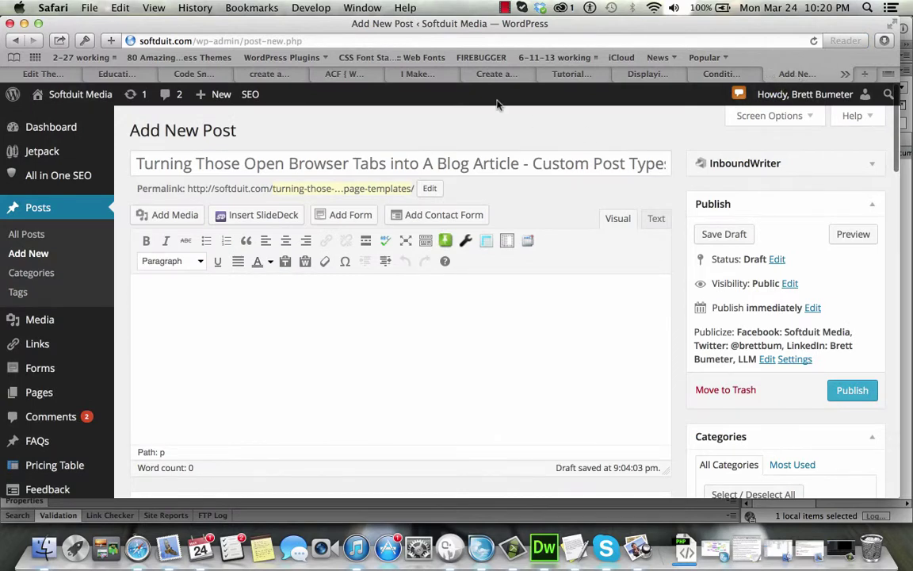
{"action": "left_click", "coordinate": [845, 74]}
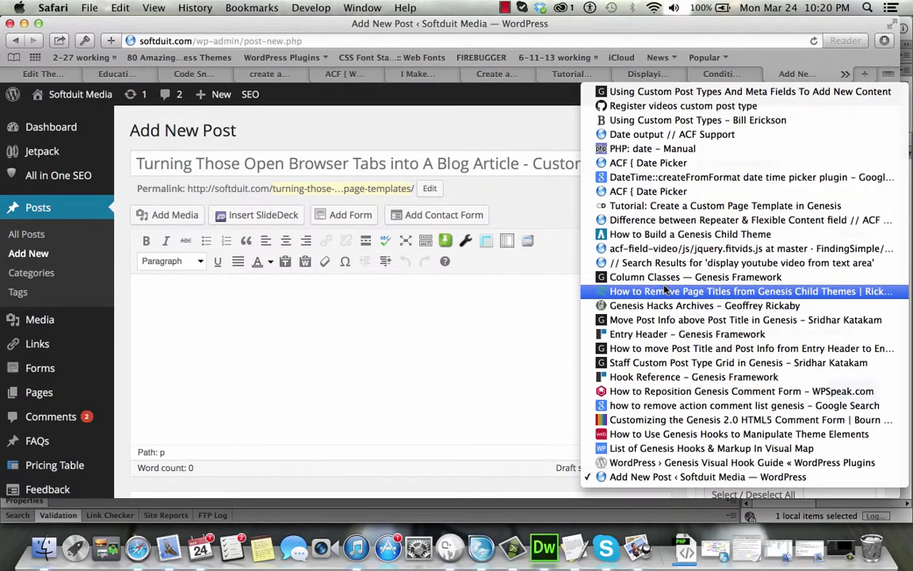
{"action": "left_click", "coordinate": [107, 75]}
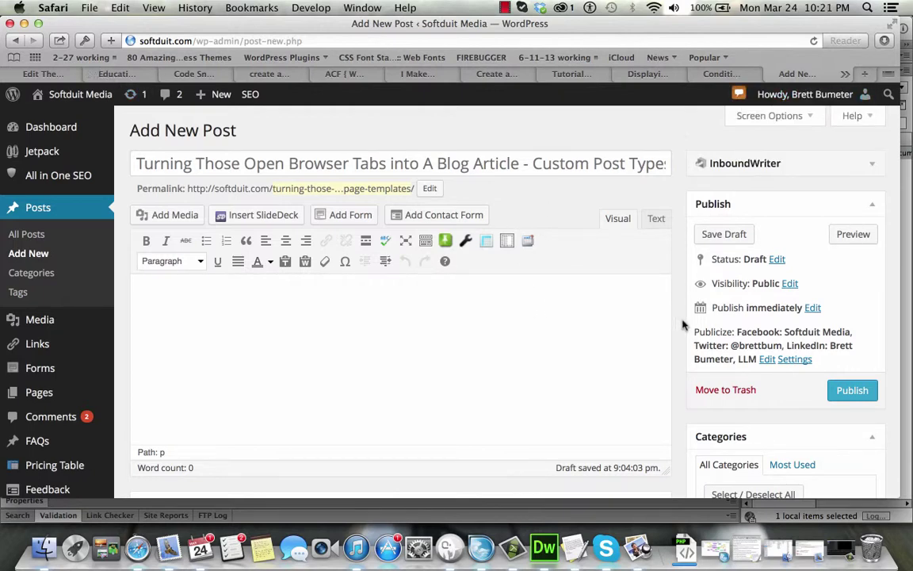
{"action": "scroll", "coordinate": [685, 326], "scroll_direction": "down", "scroll_amount": 8}
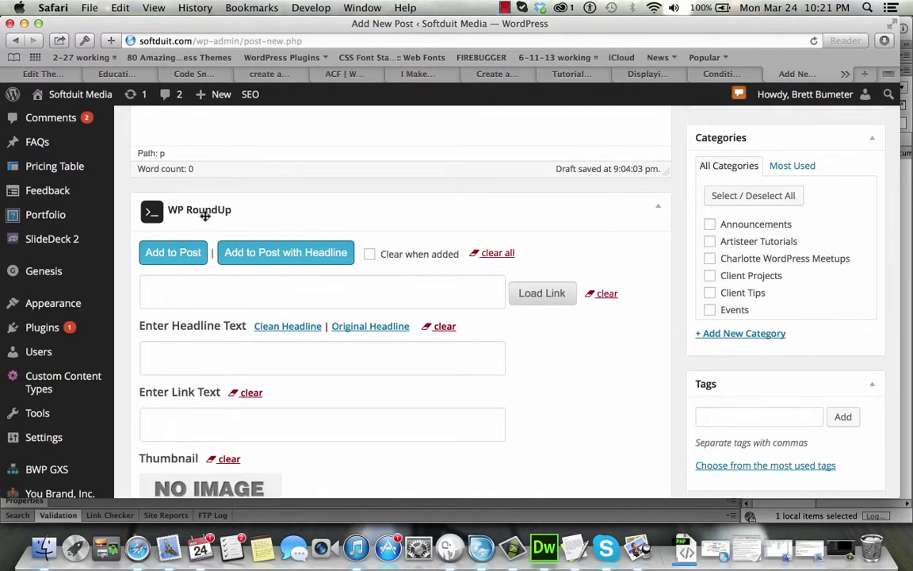
{"action": "scroll", "coordinate": [204, 215], "scroll_direction": "up", "scroll_amount": 8}
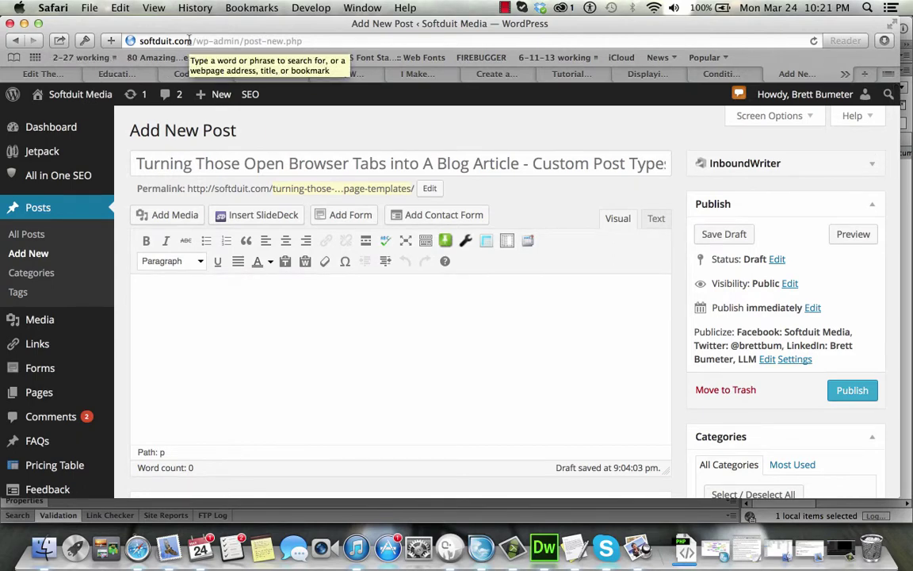
- Write the intro sentence about articles guiding Advanced Custom Fields and Genesis template work from StudioPress
{"action": "left_click", "coordinate": [300, 348]}
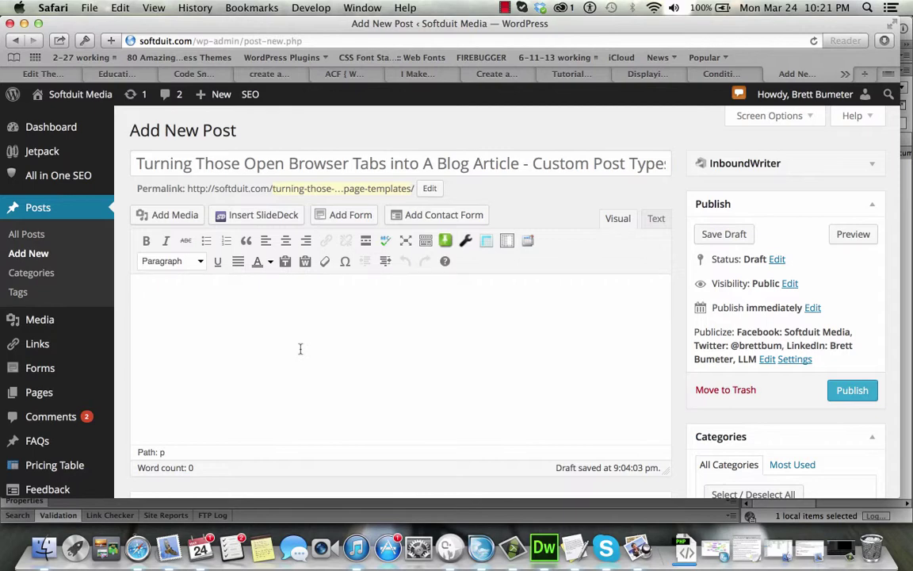
{"action": "type", "text": "HER"}
{"action": "key", "text": "BackSpace"}
{"action": "key", "text": "BackSpace"}
{"action": "type", "text": "Here are some of the articles and"}
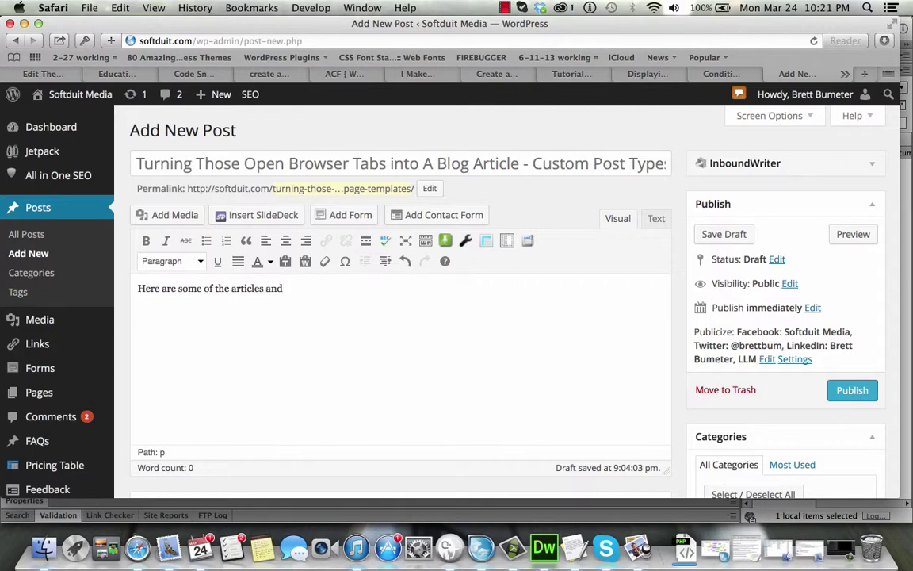
{"action": "type", "text": " tips that helped guide my work with Advanced"}
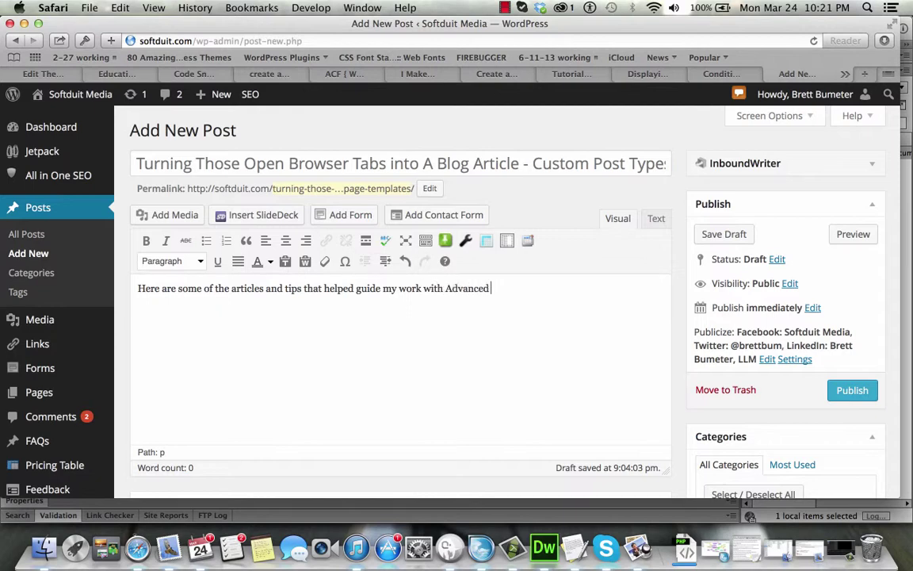
{"action": "type", "text": "Custom Fields and"}
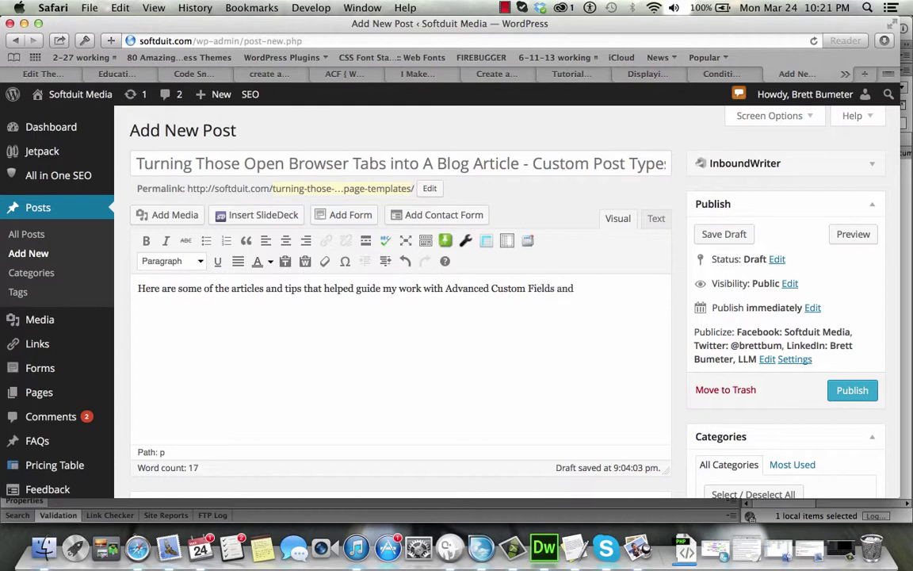
{"action": "type", "text": " some advanced page template work in "}
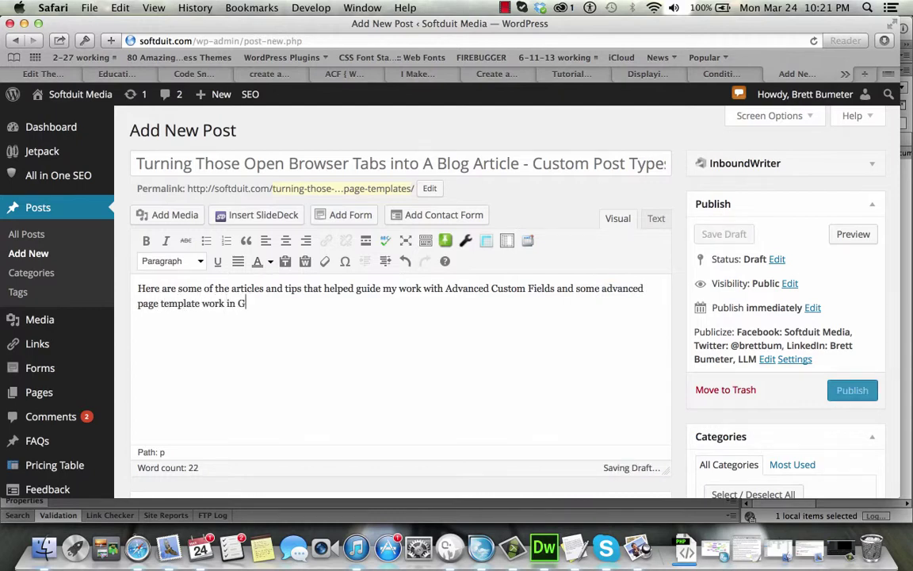
{"action": "type", "text": "Genesis's"}
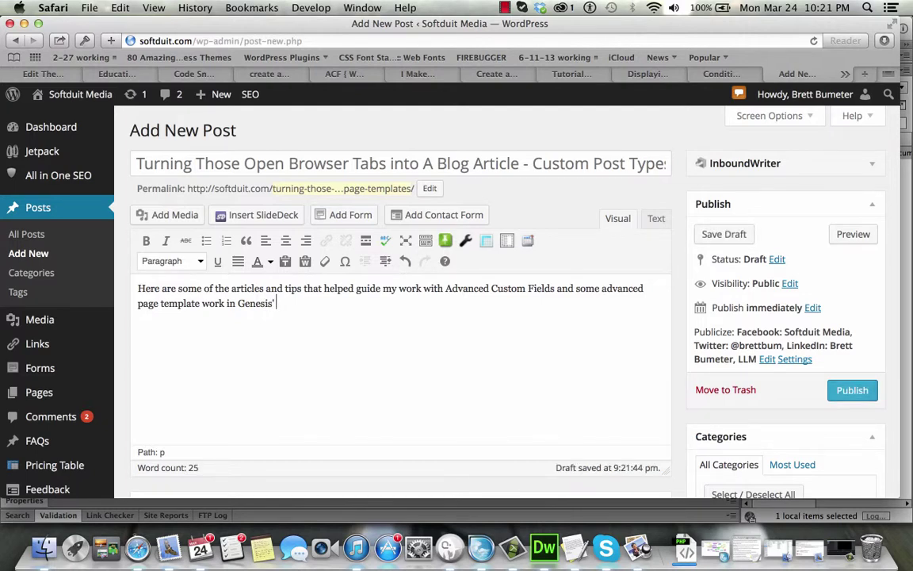
{"action": "type", "text": " Framework from StudioPress."}
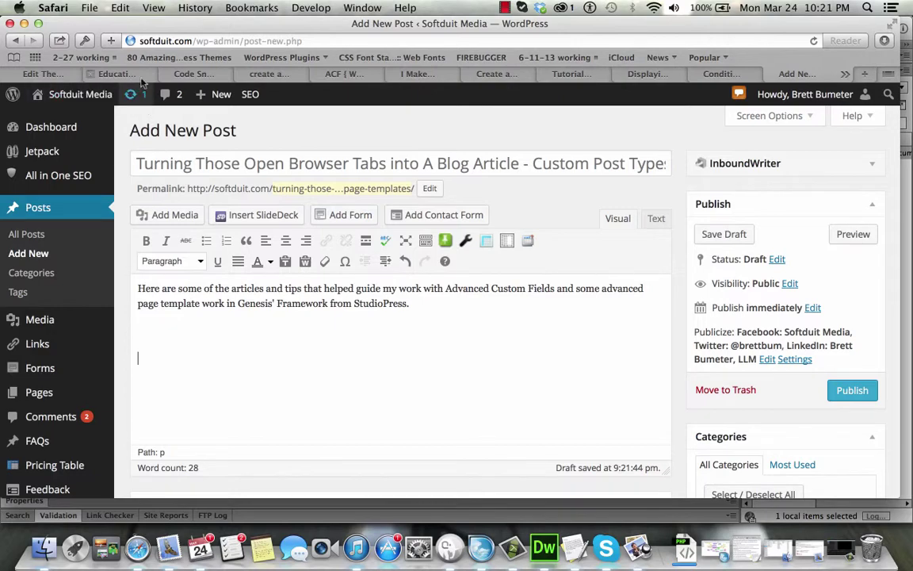
{"action": "left_click", "coordinate": [191, 74]}
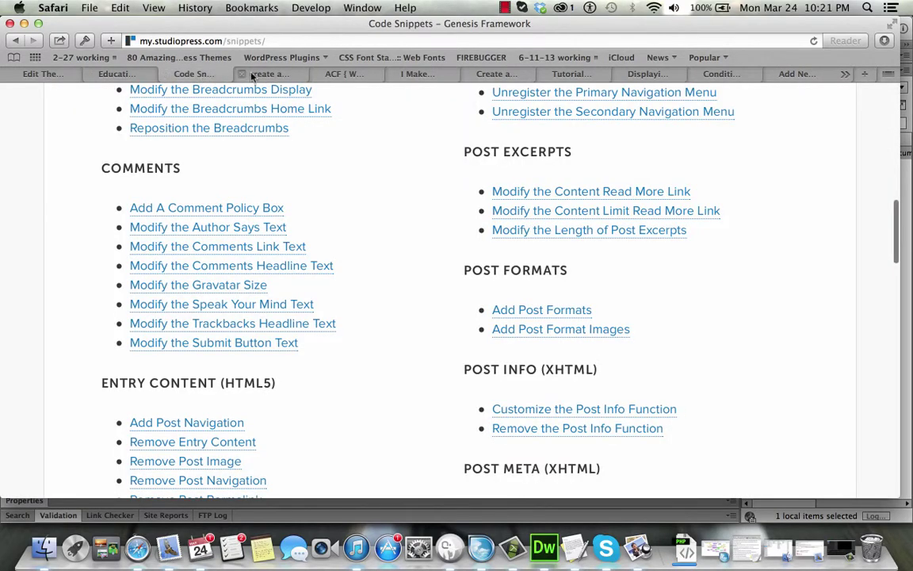
- Copy the Genesis Code Snippets page's web address
{"action": "left_click", "coordinate": [267, 76]}
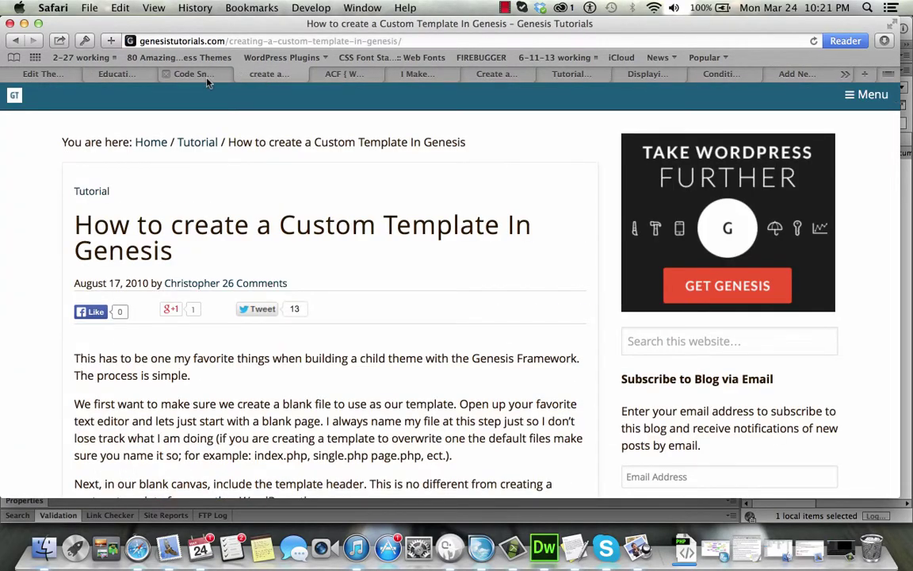
{"action": "left_click", "coordinate": [185, 71]}
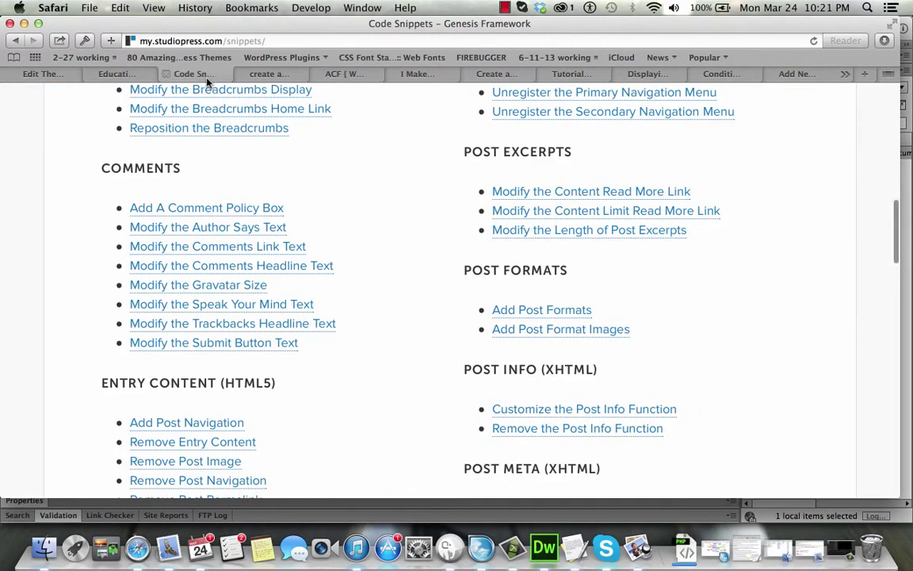
{"action": "left_click", "coordinate": [231, 40]}
{"action": "key", "text": "super+c"}
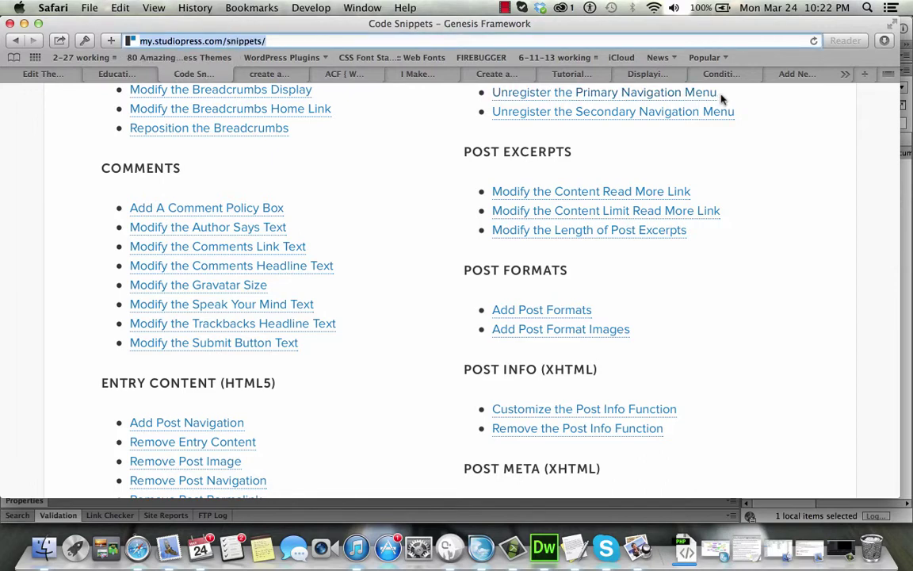
- Return to the new post draft and scroll down to the WP RoundUp box
{"action": "left_click", "coordinate": [799, 75]}
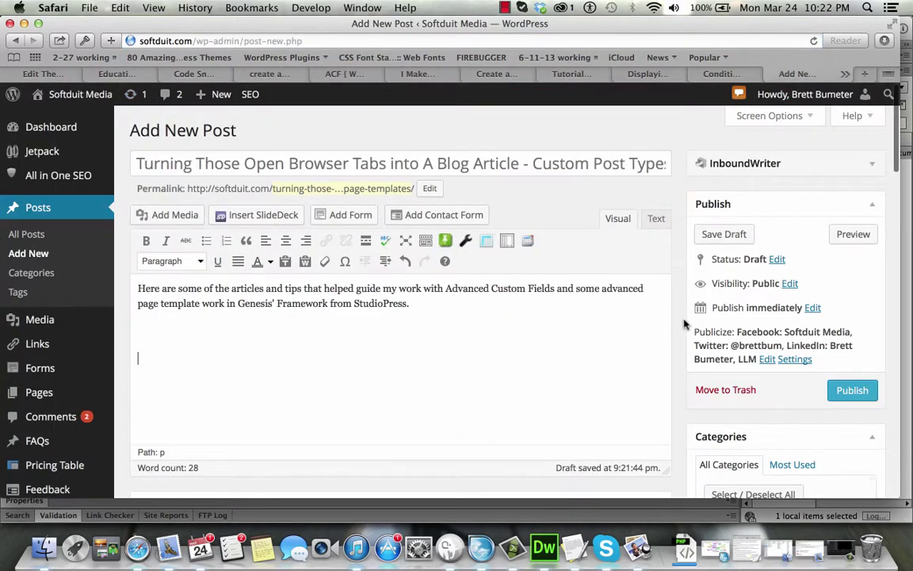
{"action": "scroll", "coordinate": [670, 322], "scroll_direction": "down", "scroll_amount": 5}
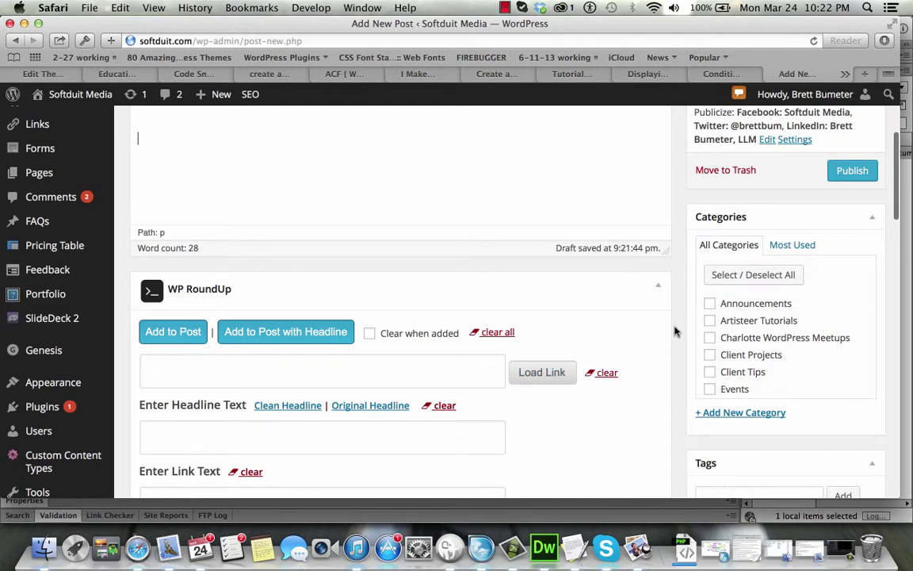
{"action": "scroll", "coordinate": [673, 329], "scroll_direction": "down", "scroll_amount": 2}
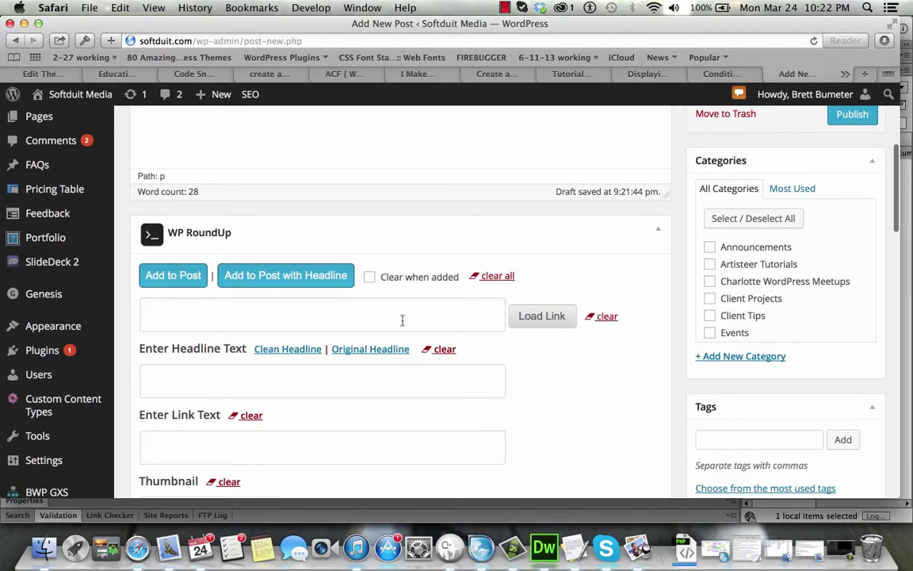
{"action": "scroll", "coordinate": [118, 346], "scroll_direction": "down", "scroll_amount": 3}
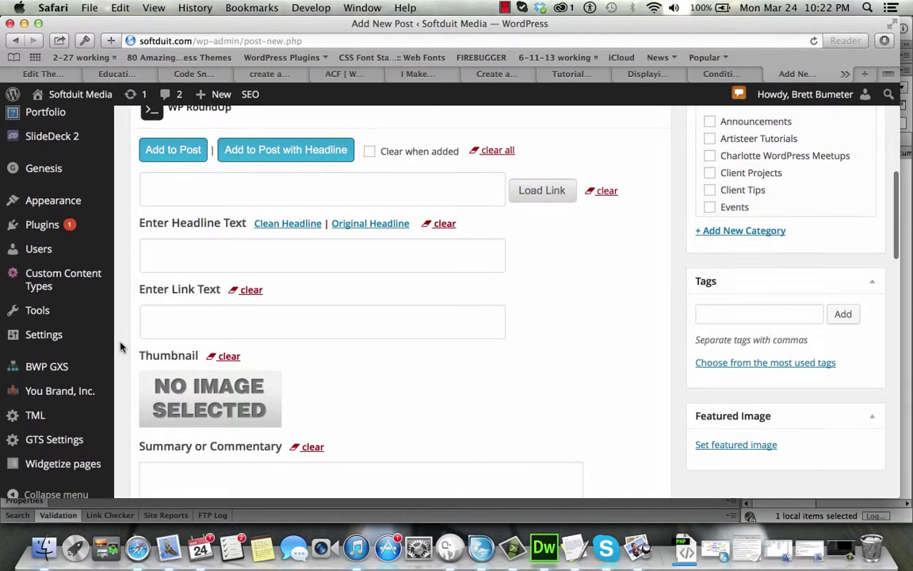
{"action": "mouse_move", "coordinate": [90, 341]}
{"action": "scroll", "coordinate": [132, 171], "scroll_direction": "up", "scroll_amount": 3}
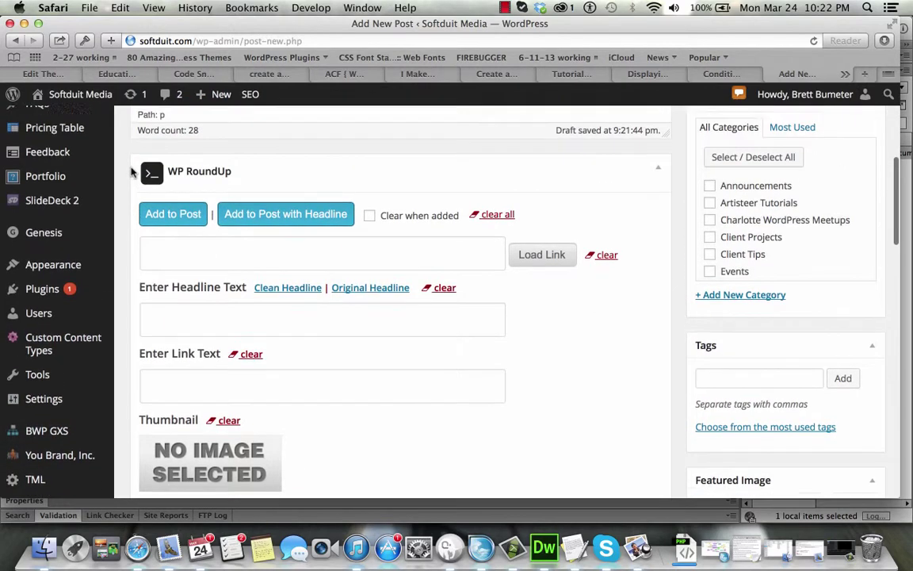
{"action": "scroll", "coordinate": [131, 170], "scroll_direction": "up", "scroll_amount": 3}
{"action": "scroll", "coordinate": [130, 170], "scroll_direction": "down", "scroll_amount": 1}
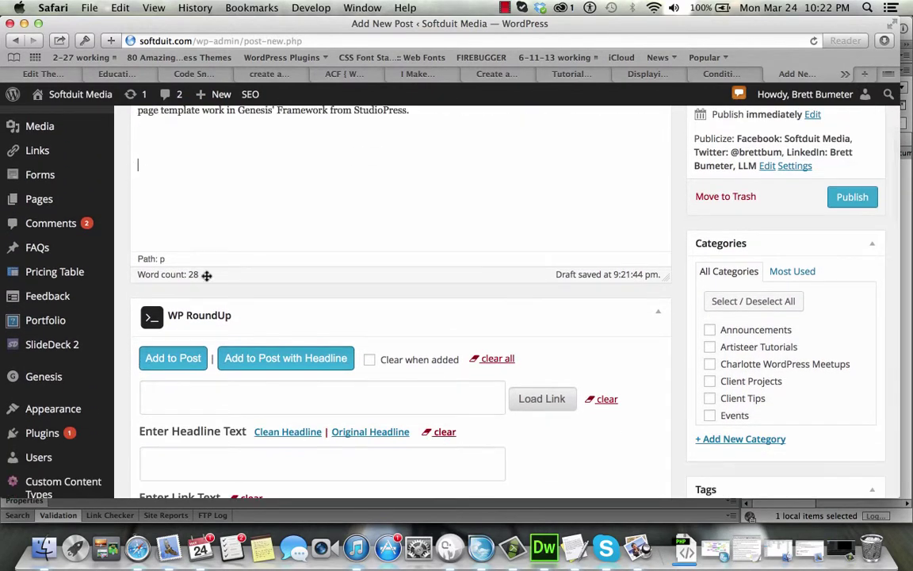
- Paste the my.studiopress.com/snippets/ link into WP RoundUp and load its headline, link text and summary
{"action": "left_click", "coordinate": [298, 402]}
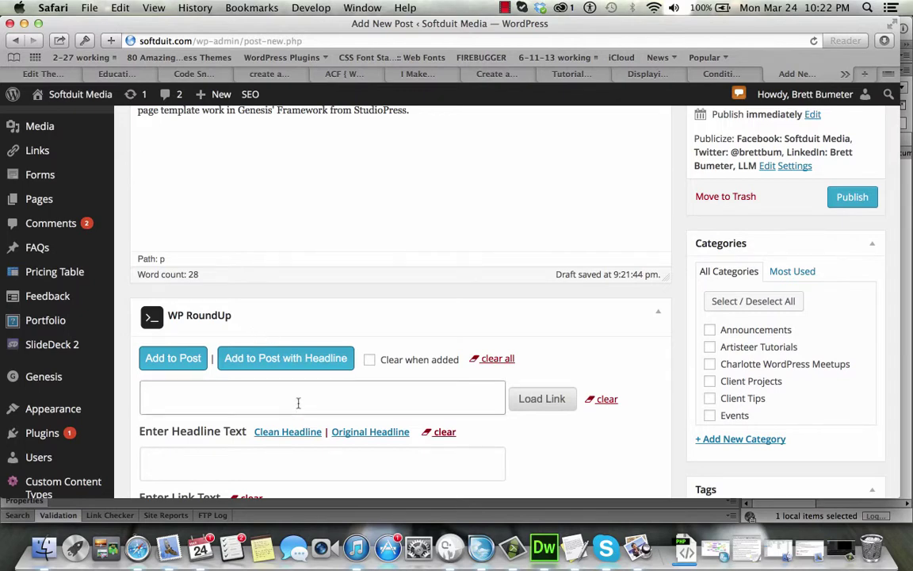
{"action": "scroll", "coordinate": [680, 379], "scroll_direction": "down", "scroll_amount": 3}
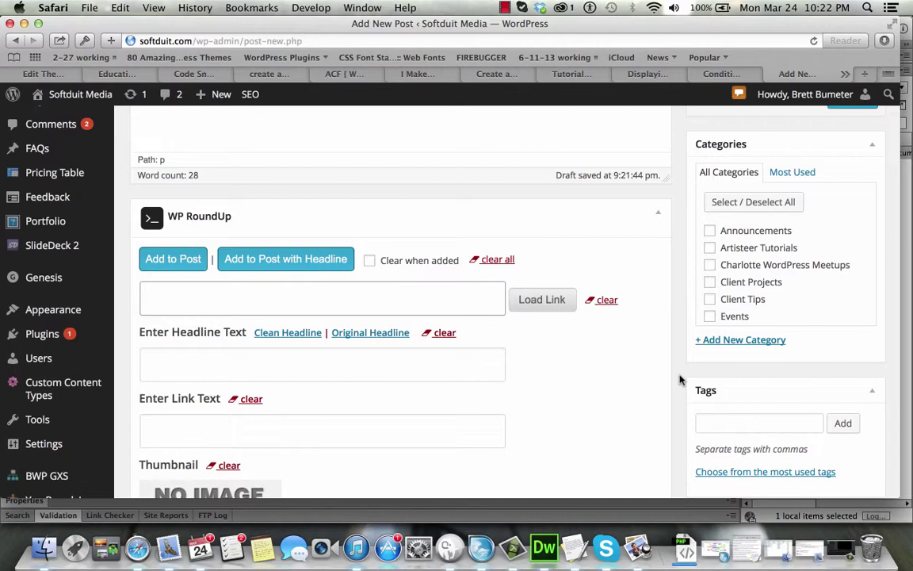
{"action": "key", "text": "super+v"}
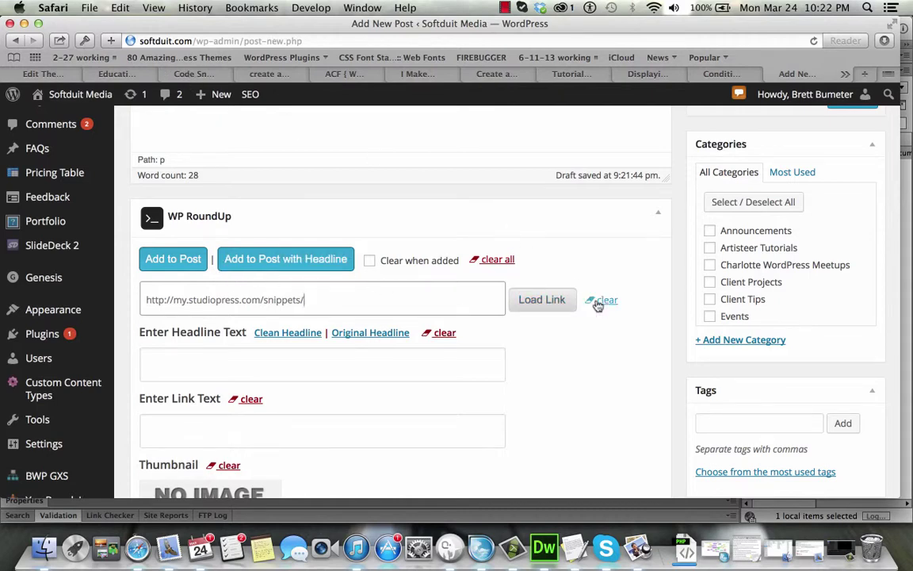
{"action": "left_click", "coordinate": [549, 304]}
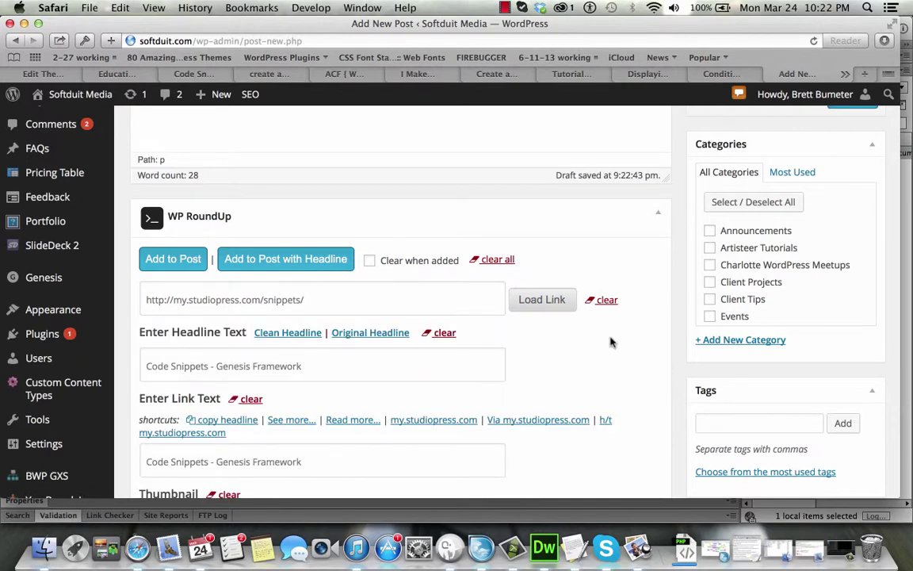
{"action": "scroll", "coordinate": [610, 341], "scroll_direction": "down", "scroll_amount": 6}
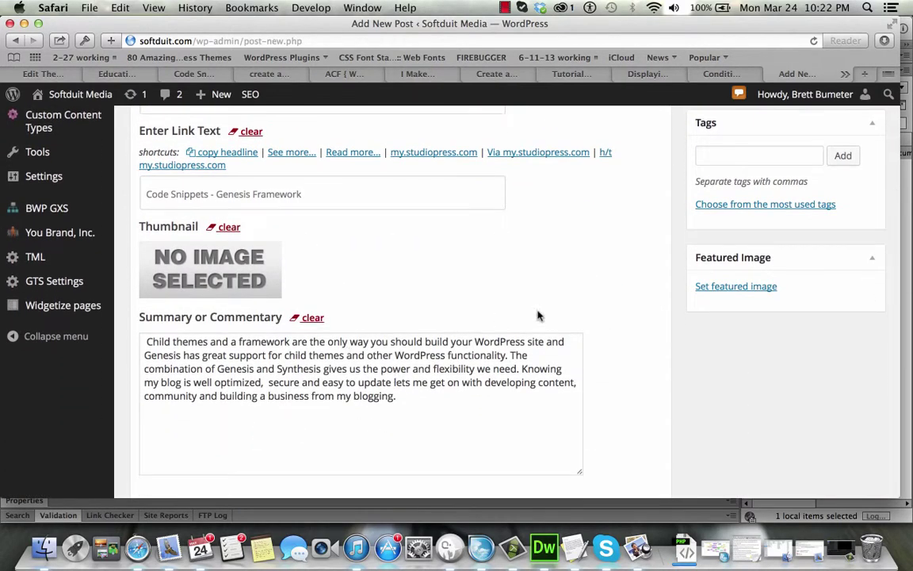
{"action": "scroll", "coordinate": [529, 256], "scroll_direction": "down", "scroll_amount": 10}
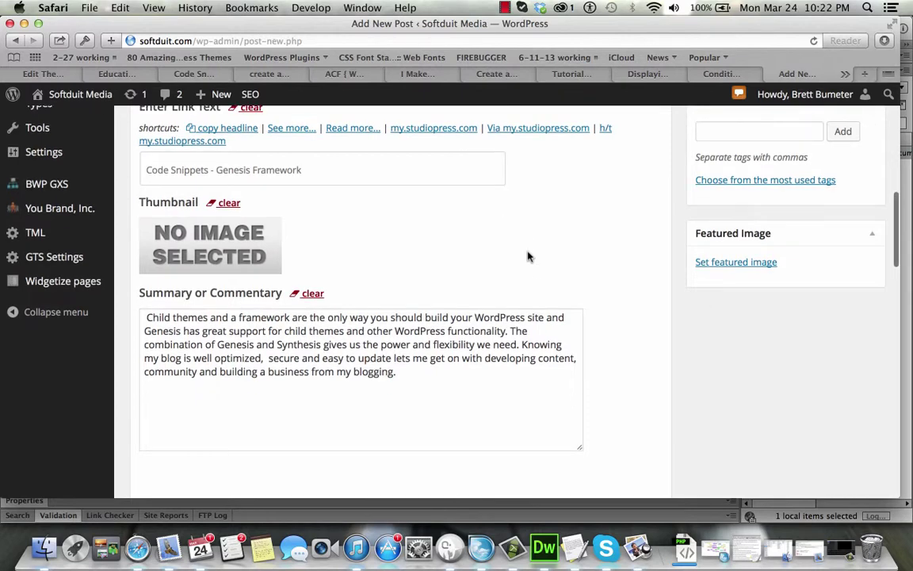
{"action": "scroll", "coordinate": [530, 256], "scroll_direction": "down", "scroll_amount": 2}
{"action": "scroll", "coordinate": [529, 256], "scroll_direction": "up", "scroll_amount": 3}
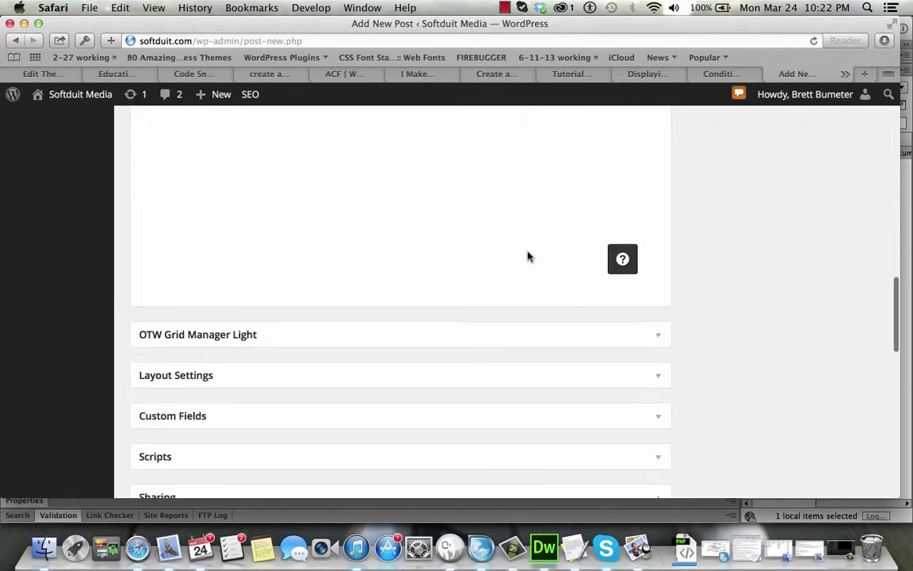
{"action": "scroll", "coordinate": [530, 256], "scroll_direction": "up", "scroll_amount": 10}
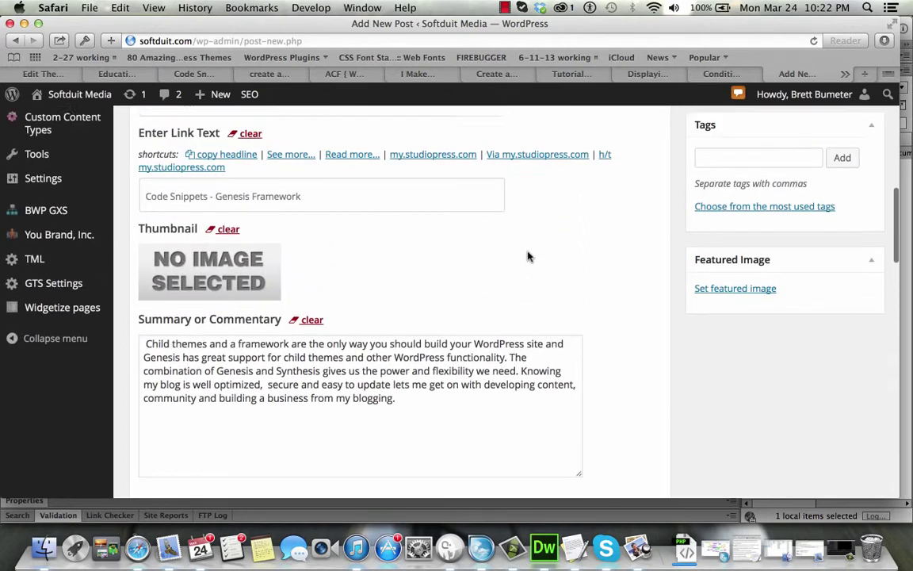
{"action": "scroll", "coordinate": [529, 256], "scroll_direction": "up", "scroll_amount": 8}
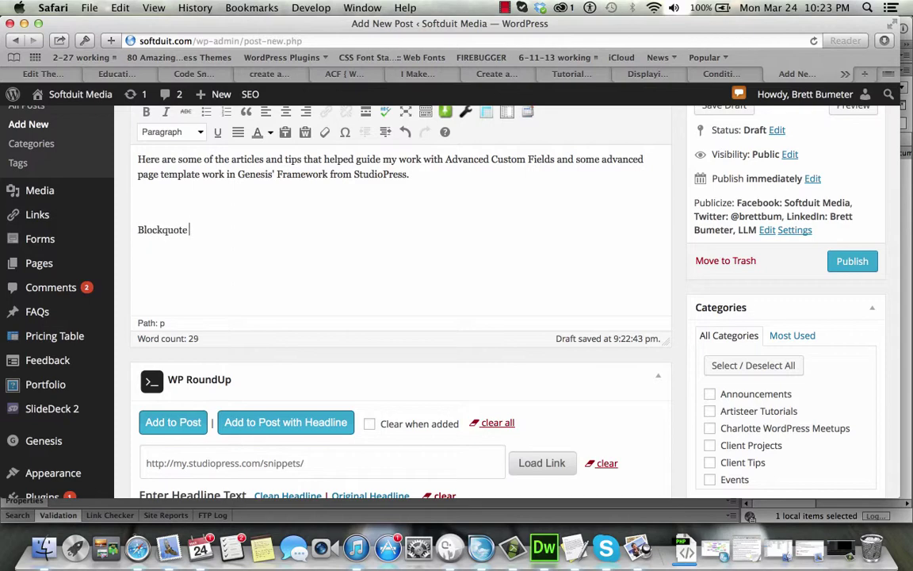
- Finish the 'Blockquote is going to start here' line and insert the Code Snippets - Genesis Framework entry with headline
{"action": "type", "text": "going to start here"}
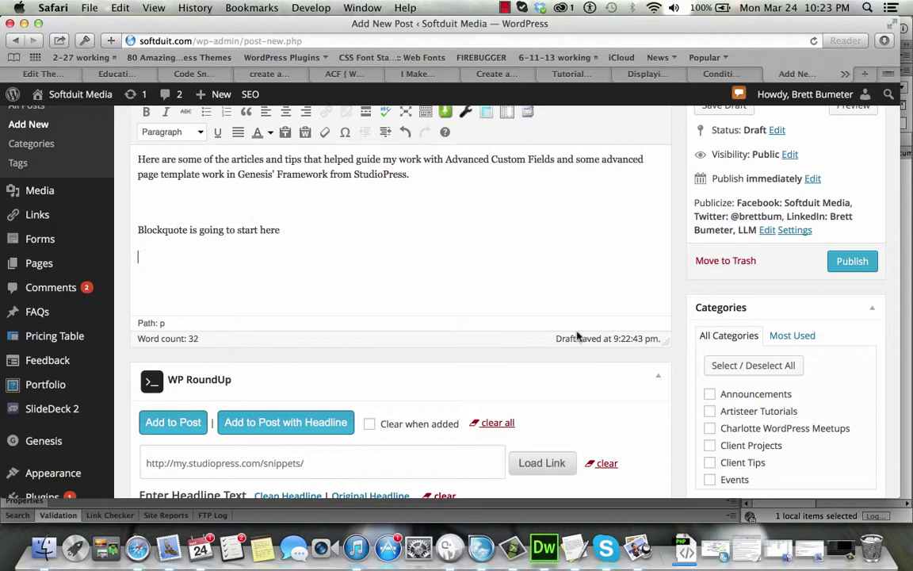
{"action": "scroll", "coordinate": [678, 369], "scroll_direction": "down", "scroll_amount": 3}
{"action": "scroll", "coordinate": [677, 369], "scroll_direction": "down", "scroll_amount": 3}
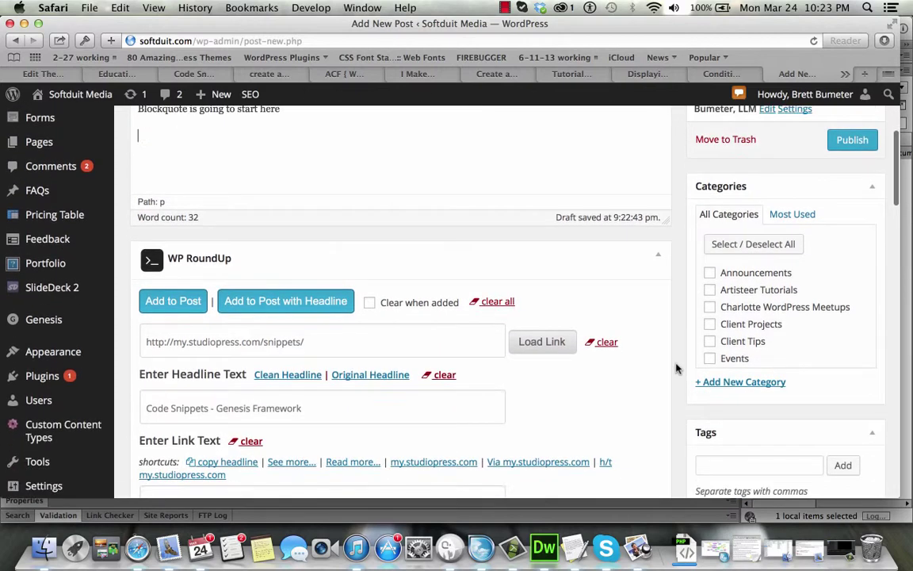
{"action": "left_click", "coordinate": [280, 304]}
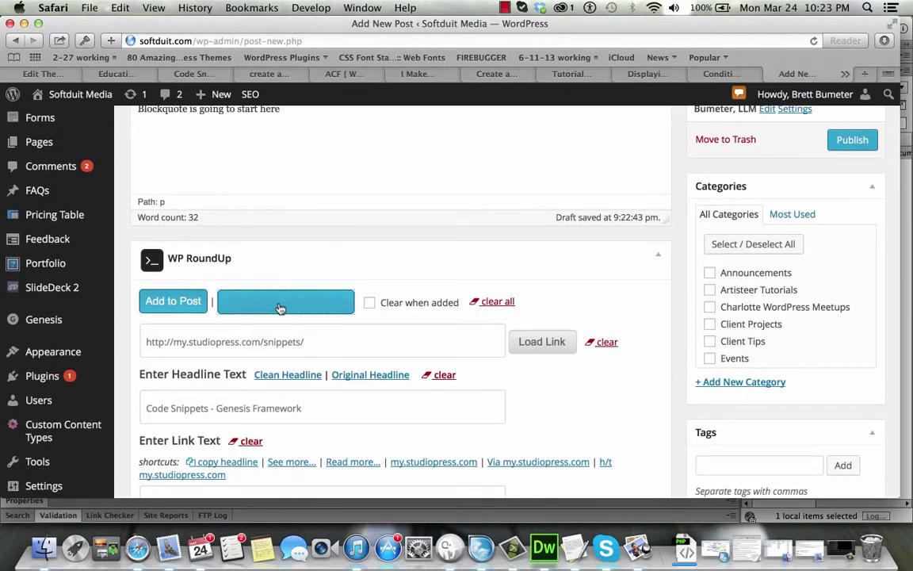
{"action": "scroll", "coordinate": [336, 147], "scroll_direction": "down", "scroll_amount": 3}
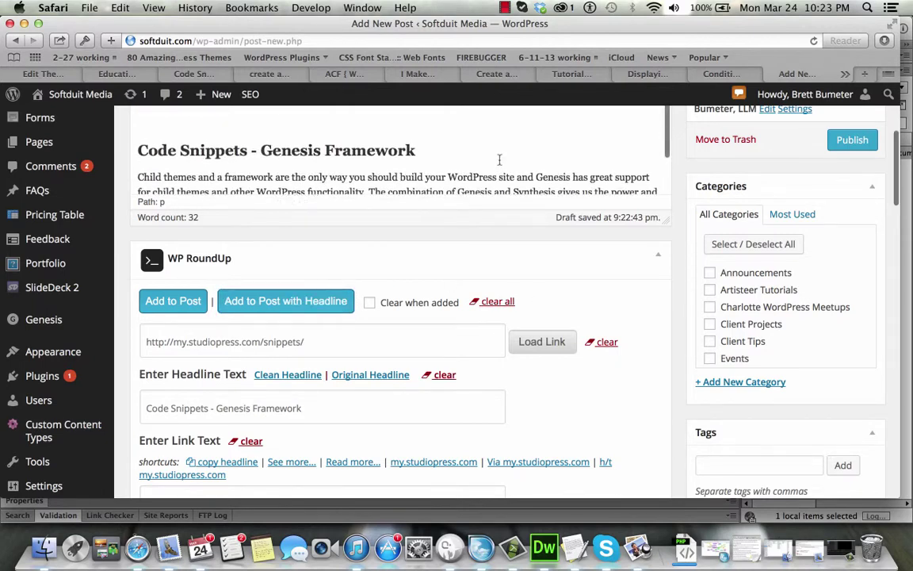
{"action": "scroll", "coordinate": [335, 147], "scroll_direction": "down", "scroll_amount": 3}
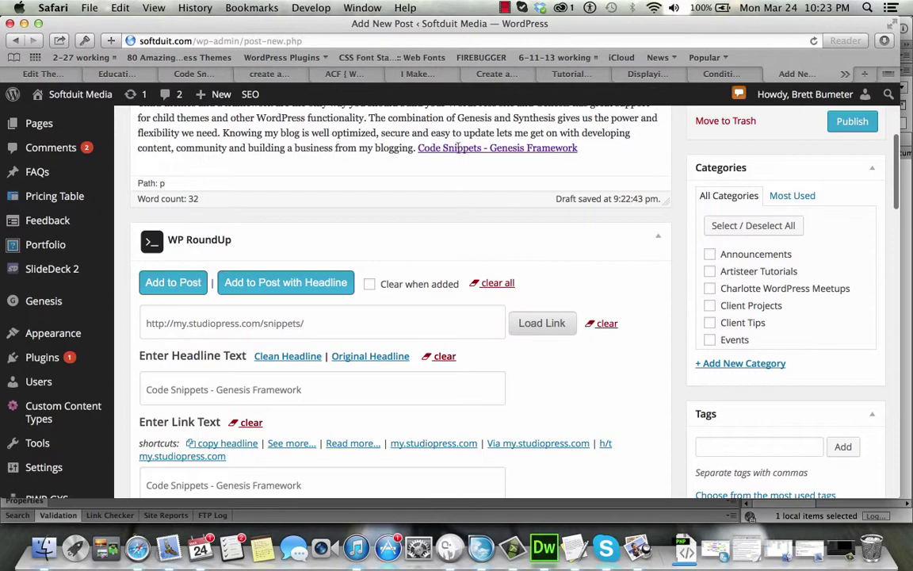
{"action": "scroll", "coordinate": [626, 368], "scroll_direction": "down", "scroll_amount": 2}
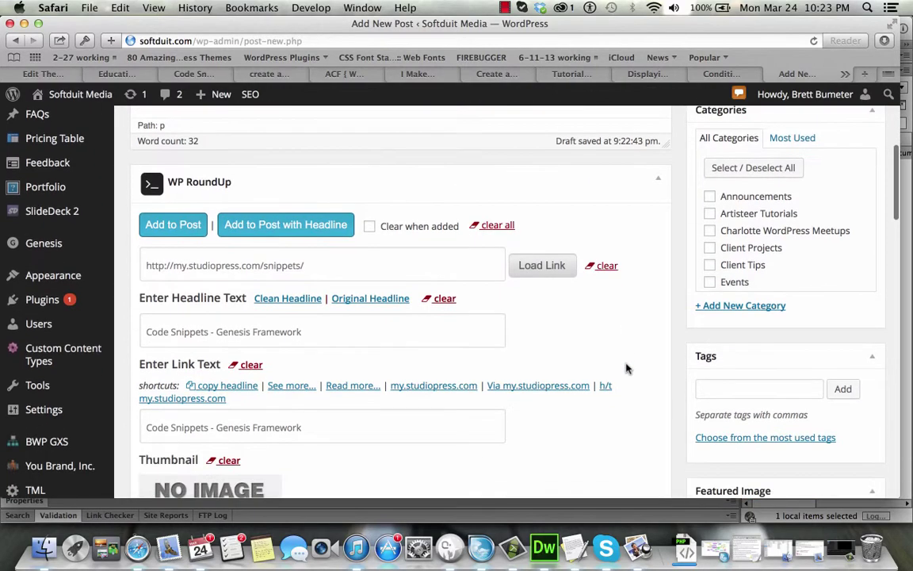
{"action": "scroll", "coordinate": [626, 369], "scroll_direction": "down", "scroll_amount": 3}
{"action": "scroll", "coordinate": [626, 369], "scroll_direction": "up", "scroll_amount": 5}
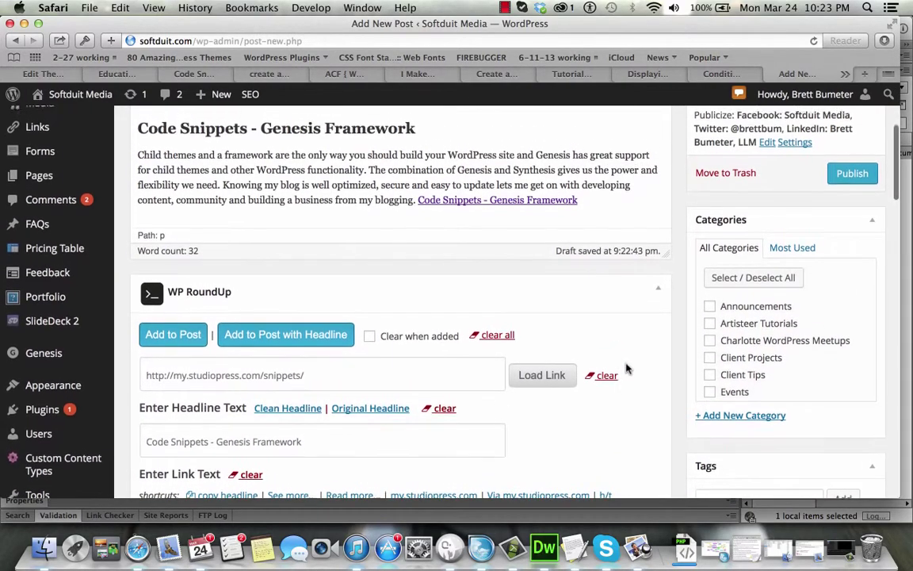
- Close the Code Snippets tab, select the custom-template tutorial's address, and return to the draft
{"action": "left_click", "coordinate": [186, 76]}
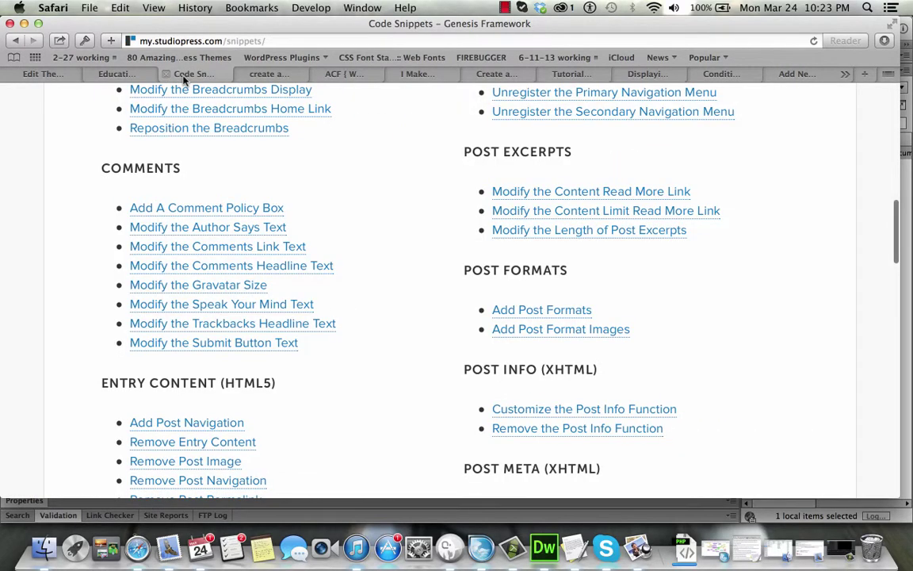
{"action": "left_click", "coordinate": [166, 75]}
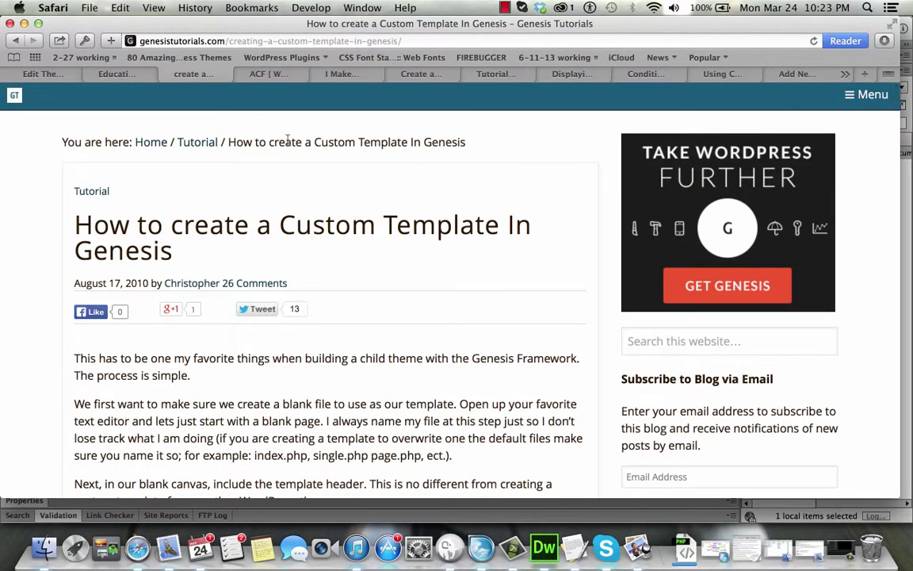
{"action": "left_click", "coordinate": [270, 41]}
{"action": "key", "text": "super+c"}
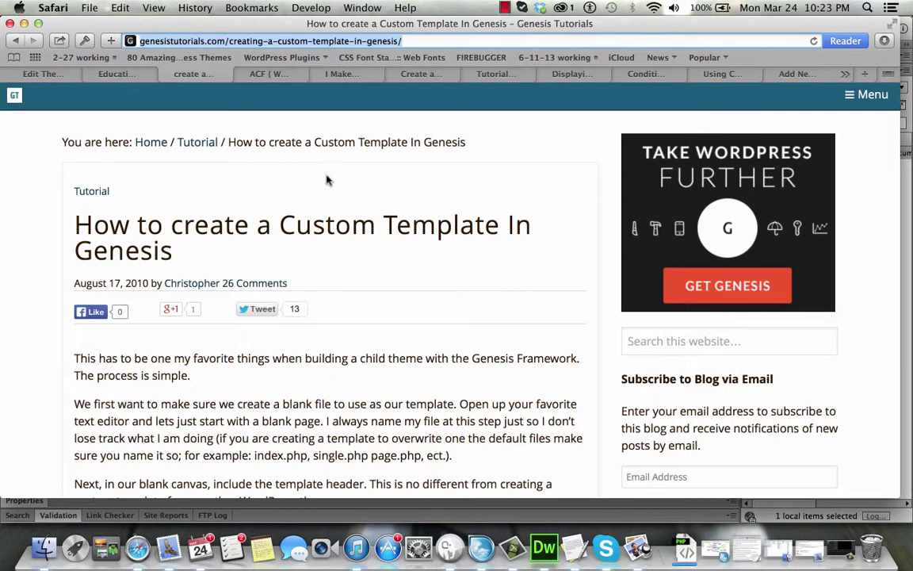
{"action": "left_click", "coordinate": [773, 75]}
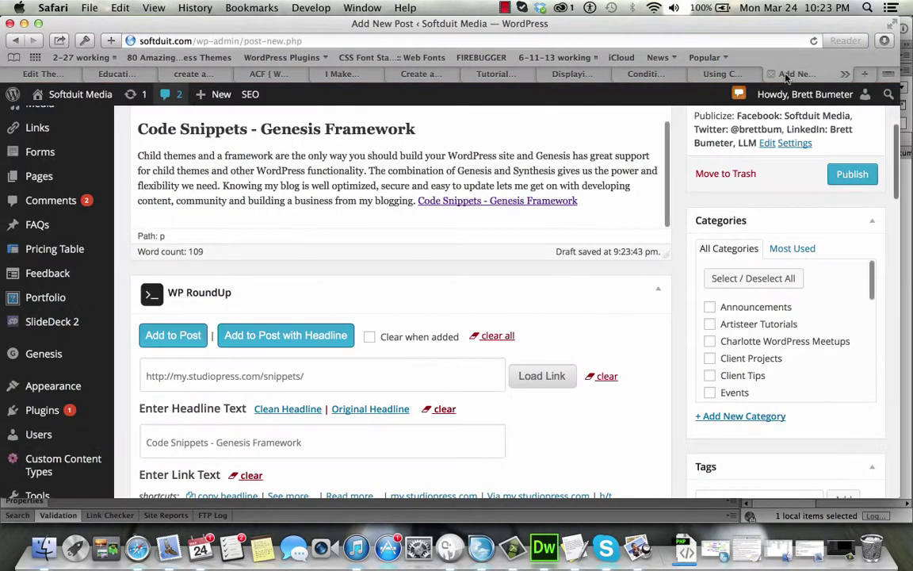
- Clear WP RoundUp and load the Genesis custom-template tutorial link with its headline, image and summary
{"action": "left_click", "coordinate": [507, 339]}
{"action": "left_click", "coordinate": [463, 372]}
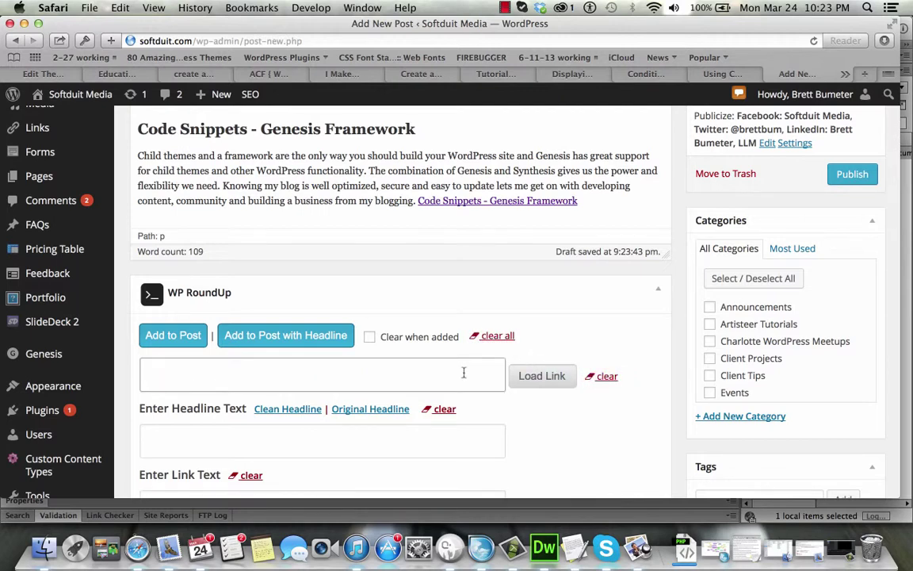
{"action": "key", "text": "super+v"}
{"action": "left_click", "coordinate": [547, 381]}
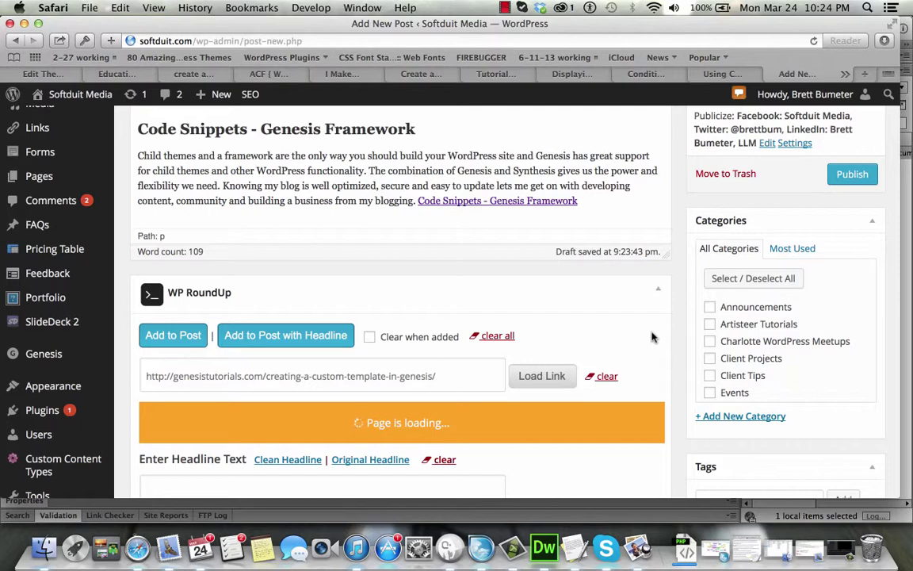
- Review the loaded tutorial fields and set the link text to 'Via genesistutorials.com'
{"action": "scroll", "coordinate": [651, 337], "scroll_direction": "down", "scroll_amount": 5}
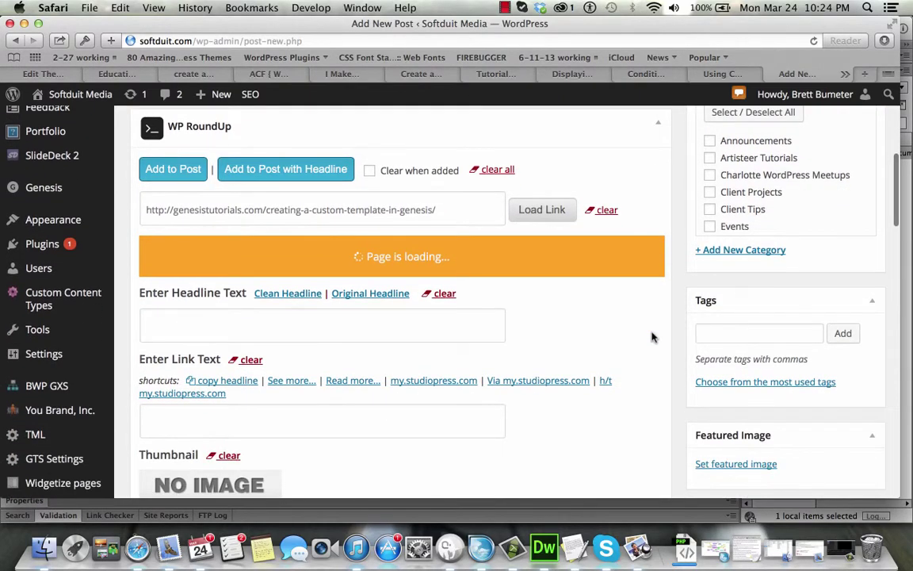
{"action": "scroll", "coordinate": [657, 381], "scroll_direction": "down", "scroll_amount": 7}
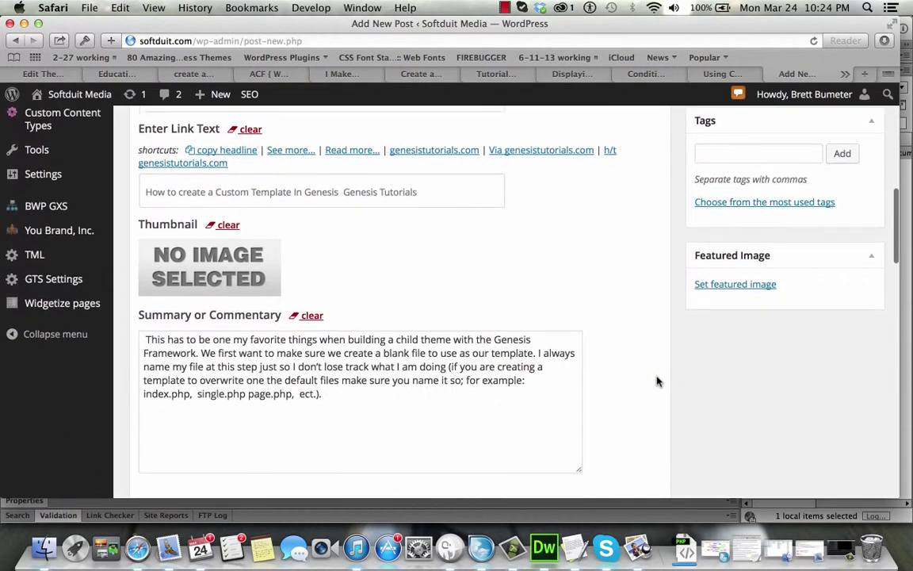
{"action": "scroll", "coordinate": [656, 380], "scroll_direction": "down", "scroll_amount": 5}
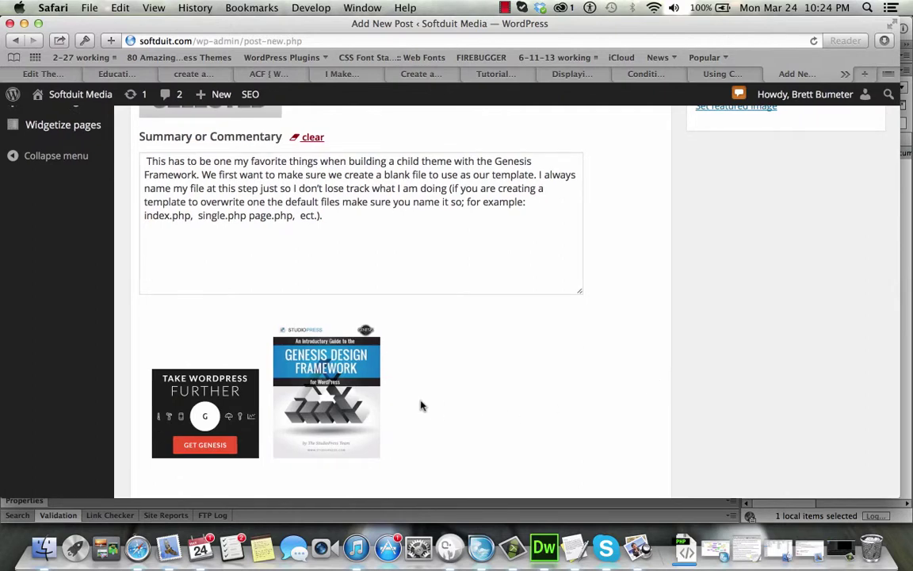
{"action": "scroll", "coordinate": [523, 386], "scroll_direction": "down", "scroll_amount": 5}
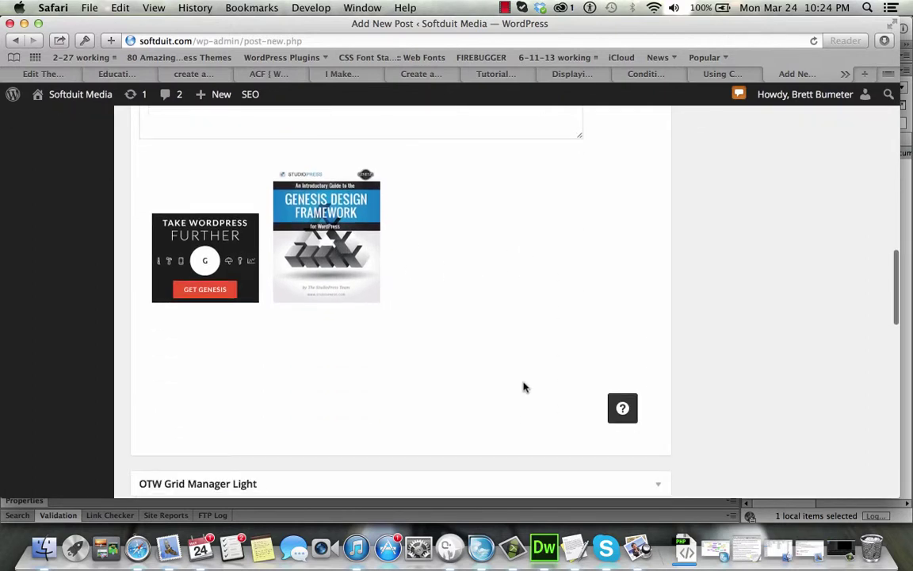
{"action": "scroll", "coordinate": [523, 387], "scroll_direction": "up", "scroll_amount": 8}
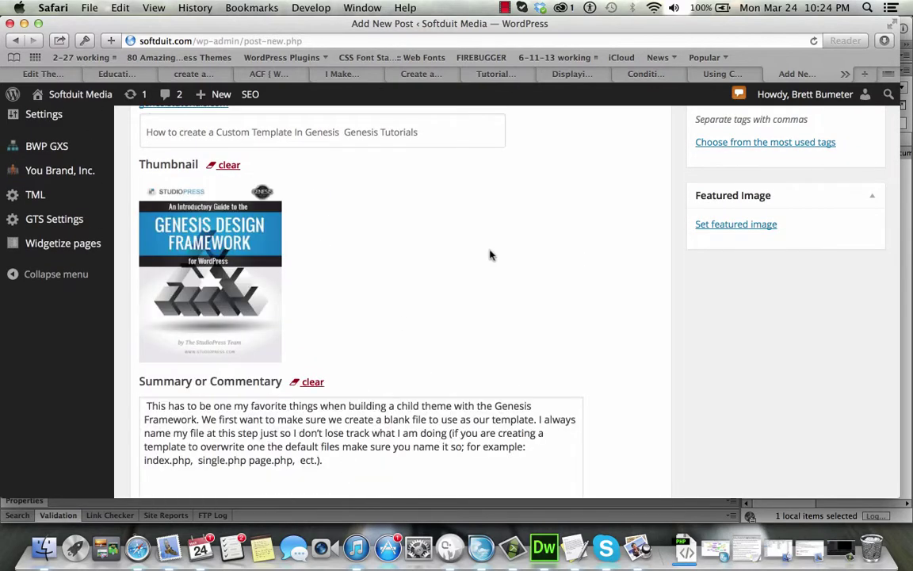
{"action": "scroll", "coordinate": [492, 253], "scroll_direction": "up", "scroll_amount": 4}
{"action": "scroll", "coordinate": [492, 253], "scroll_direction": "down", "scroll_amount": 3}
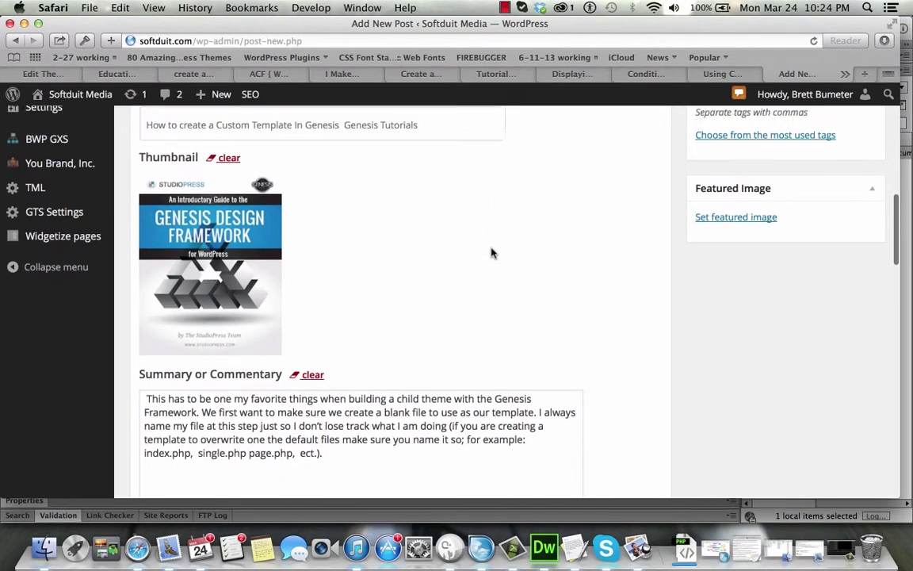
{"action": "scroll", "coordinate": [491, 253], "scroll_direction": "up", "scroll_amount": 2}
{"action": "scroll", "coordinate": [564, 293], "scroll_direction": "up", "scroll_amount": 3}
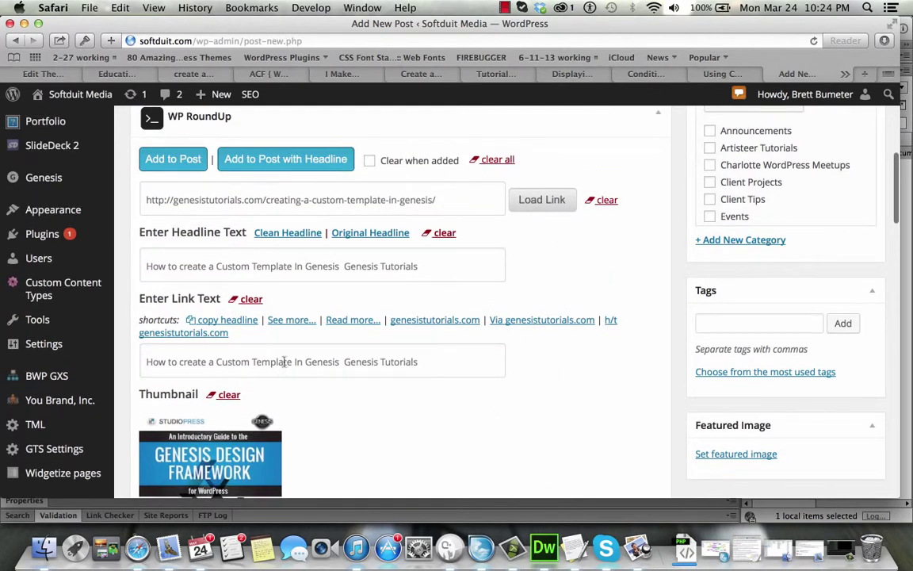
{"action": "left_click", "coordinate": [536, 322]}
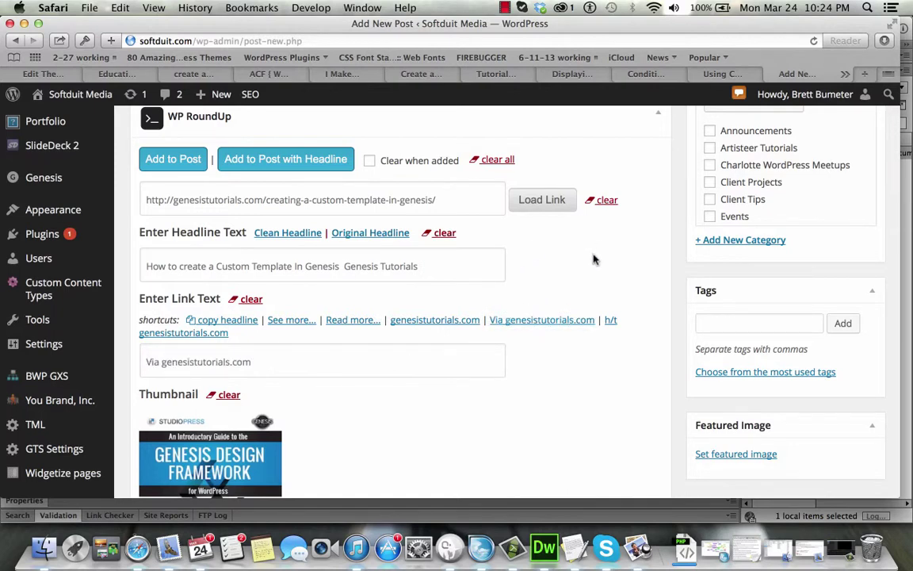
{"action": "scroll", "coordinate": [594, 259], "scroll_direction": "up", "scroll_amount": 5}
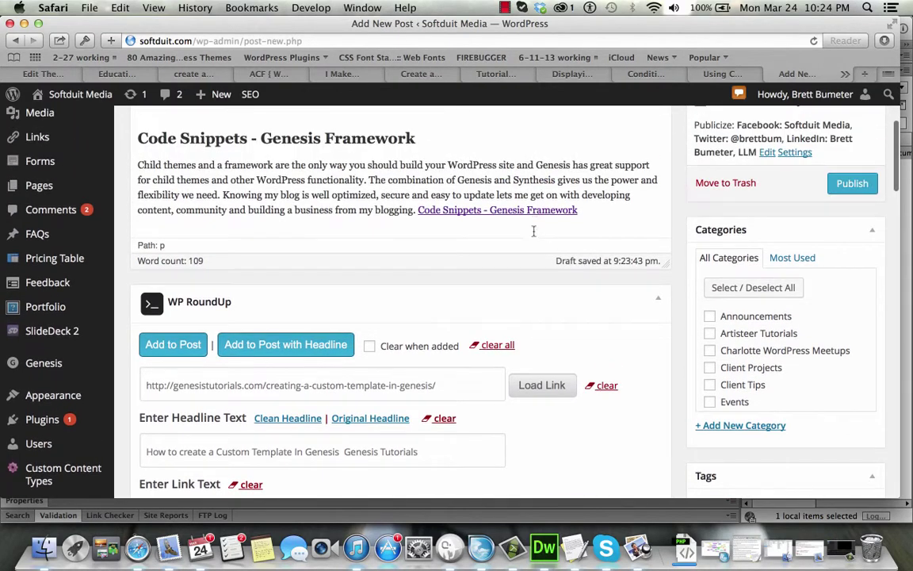
- Insert the Genesis custom-template tutorial with its headline in a new paragraph below the Code Snippets link
{"action": "left_click", "coordinate": [533, 231]}
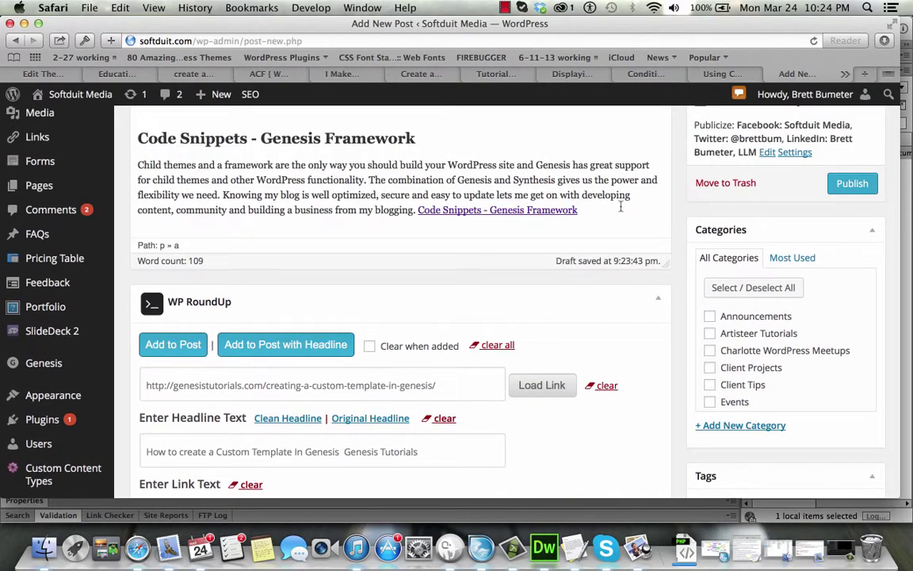
{"action": "key", "text": "Return"}
{"action": "left_click", "coordinate": [313, 347]}
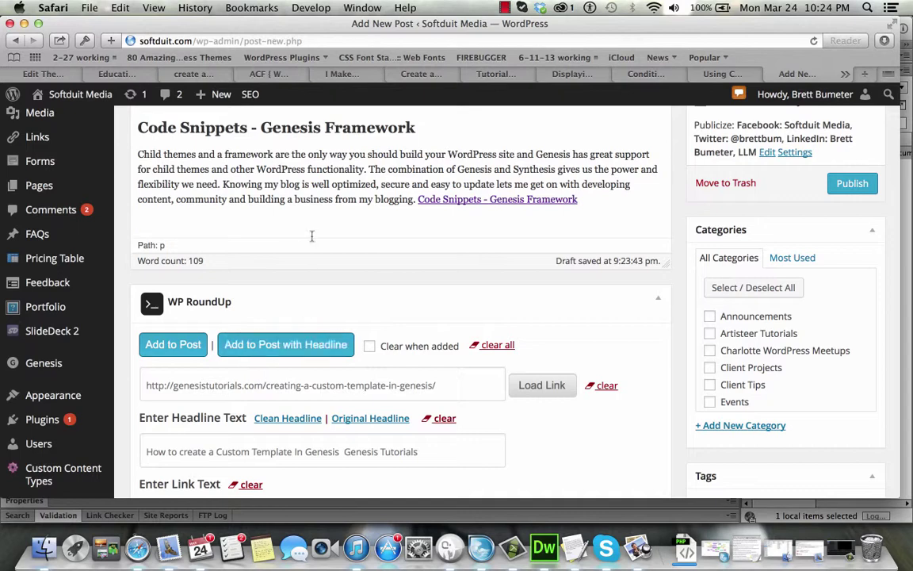
- Check the inserted entry, clear all WP RoundUp fields, and view the Genesis custom template tutorial
{"action": "scroll", "coordinate": [331, 193], "scroll_direction": "down", "scroll_amount": 3}
{"action": "scroll", "coordinate": [331, 194], "scroll_direction": "down", "scroll_amount": 3}
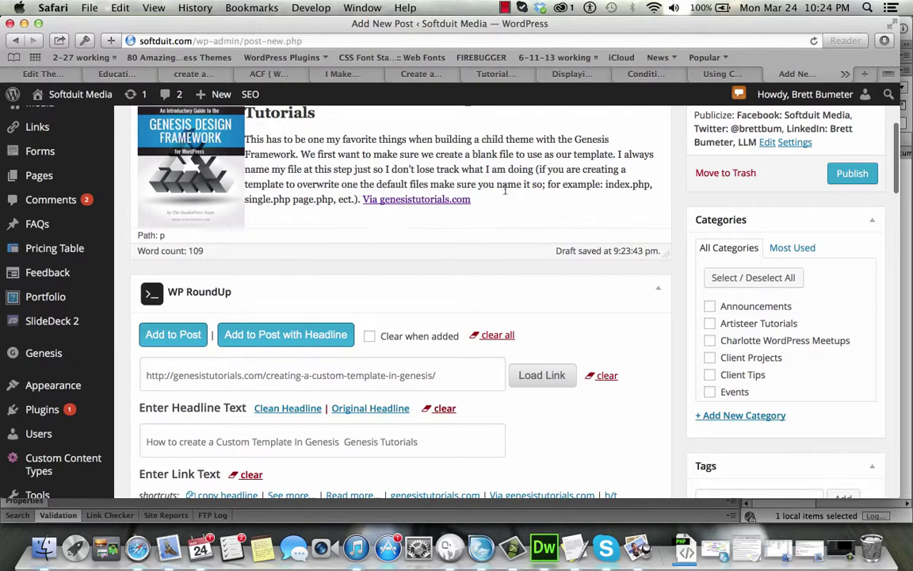
{"action": "scroll", "coordinate": [514, 198], "scroll_direction": "down", "scroll_amount": 3}
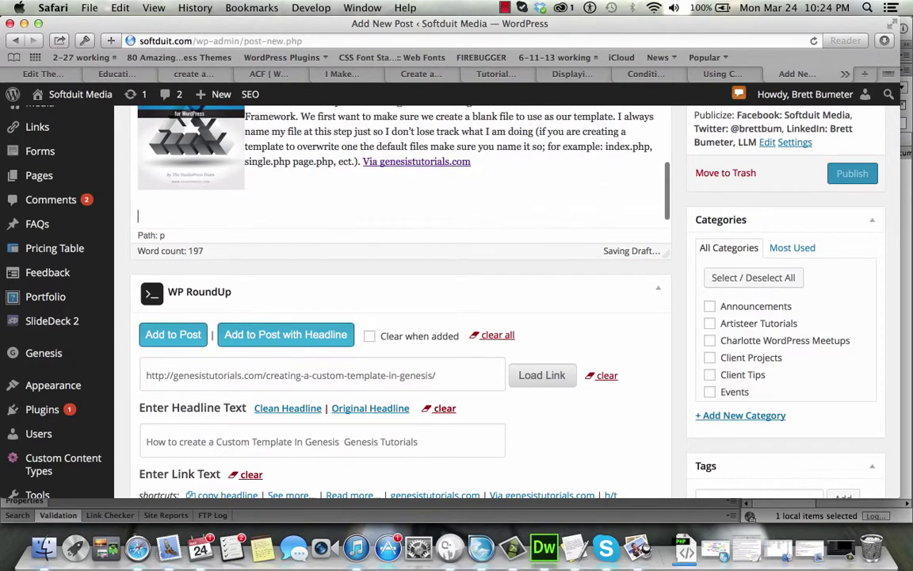
{"action": "scroll", "coordinate": [631, 337], "scroll_direction": "down", "scroll_amount": 10}
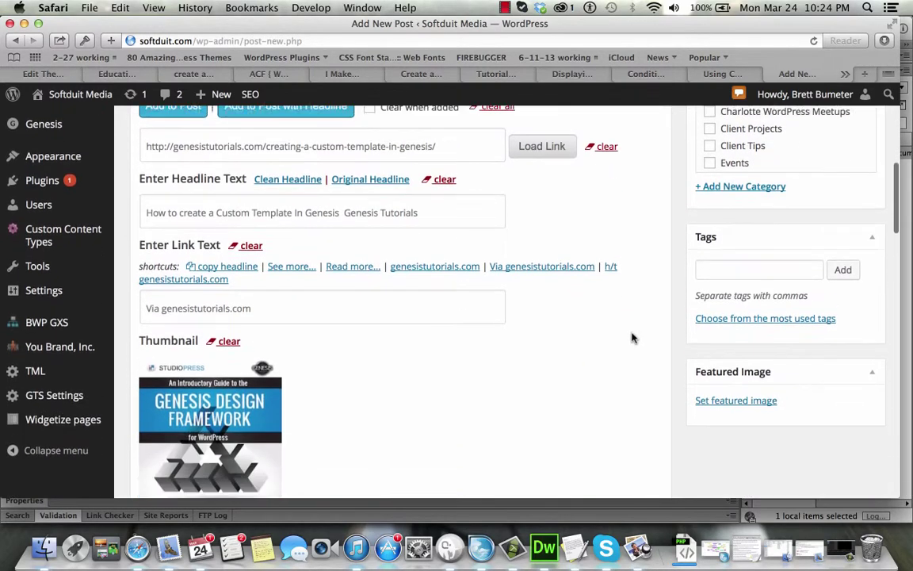
{"action": "scroll", "coordinate": [631, 338], "scroll_direction": "down", "scroll_amount": 2}
{"action": "scroll", "coordinate": [631, 337], "scroll_direction": "up", "scroll_amount": 4}
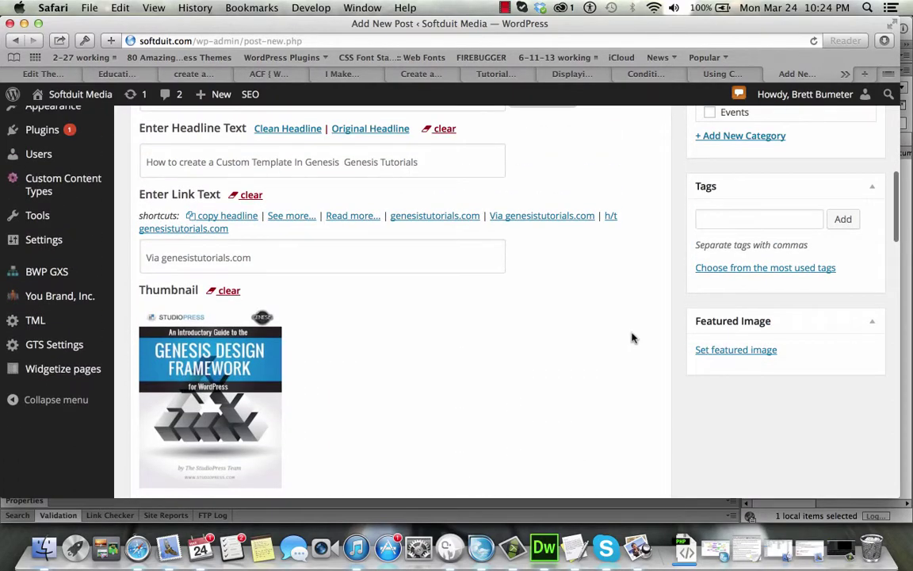
{"action": "scroll", "coordinate": [631, 337], "scroll_direction": "up", "scroll_amount": 4}
{"action": "left_click", "coordinate": [493, 212]}
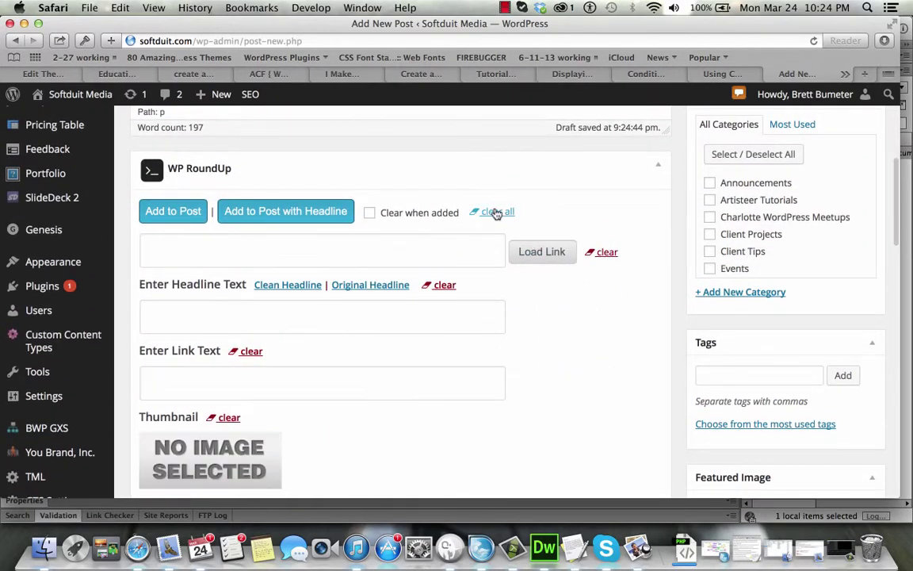
{"action": "left_click", "coordinate": [191, 74]}
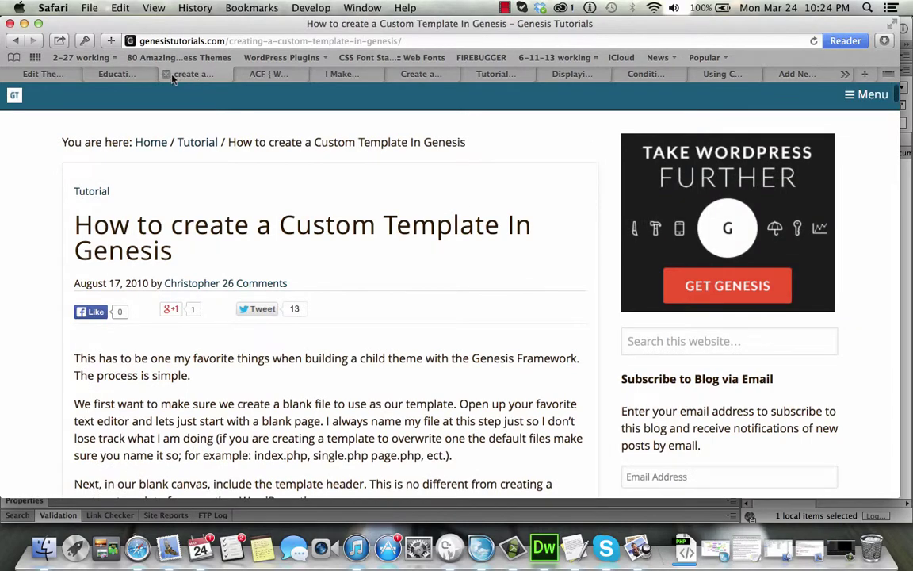
- Close the finished Genesis tutorial tab and select the ACF tutorial's URL
{"action": "left_click", "coordinate": [166, 74]}
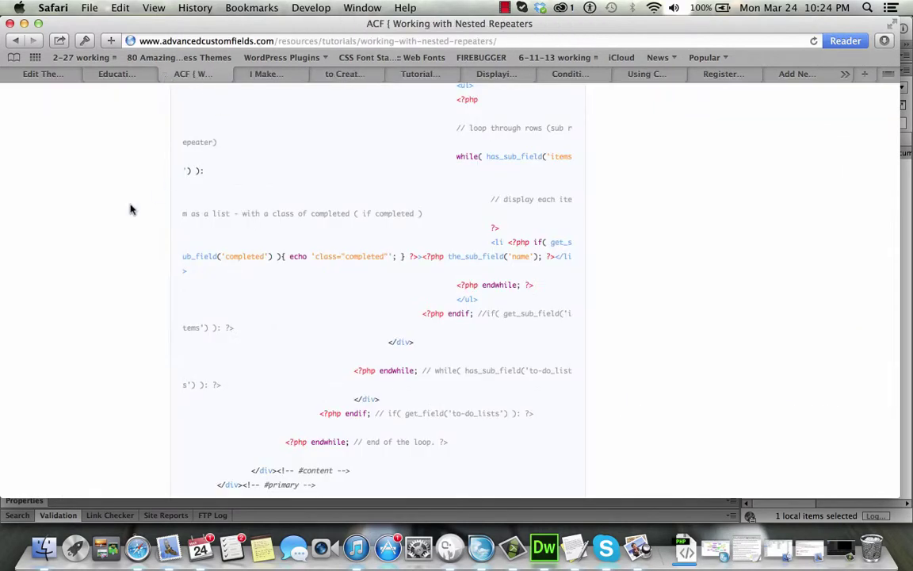
{"action": "scroll", "coordinate": [103, 223], "scroll_direction": "up", "scroll_amount": 15}
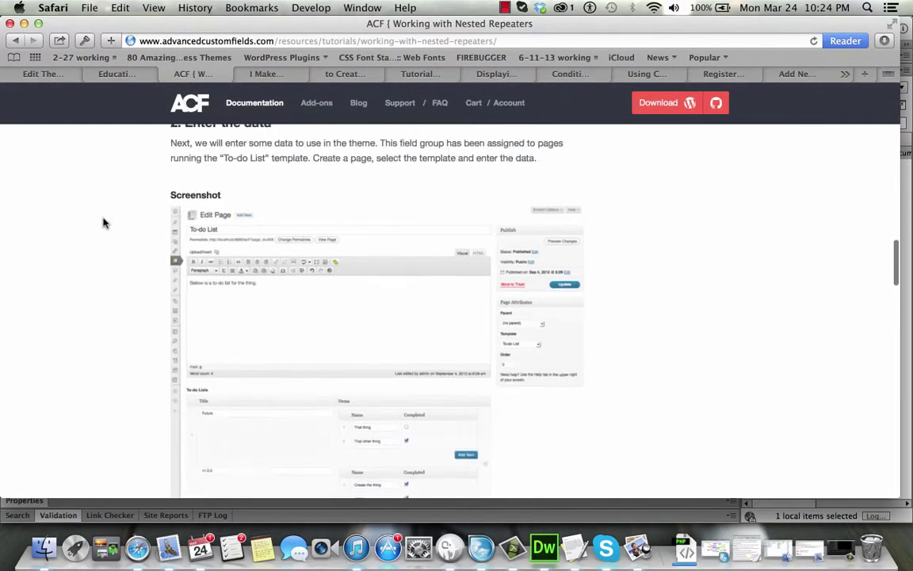
{"action": "scroll", "coordinate": [103, 222], "scroll_direction": "up", "scroll_amount": 20}
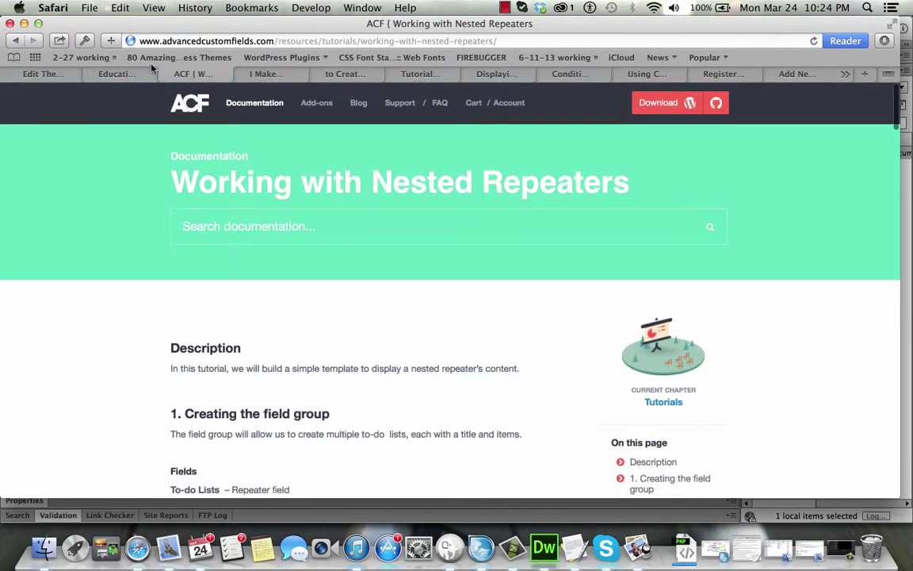
{"action": "left_click", "coordinate": [228, 40]}
{"action": "key", "text": "super+c"}
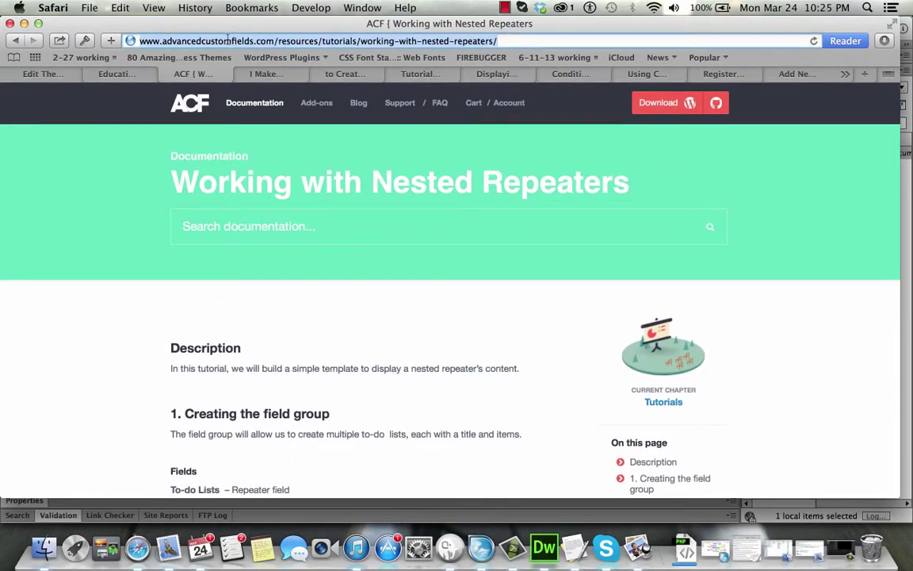
- Load the ACF tutorial URL in WP RoundUp with 'Via advancedcustomfields.com' as link text
{"action": "left_click", "coordinate": [803, 75]}
{"action": "left_click", "coordinate": [487, 246]}
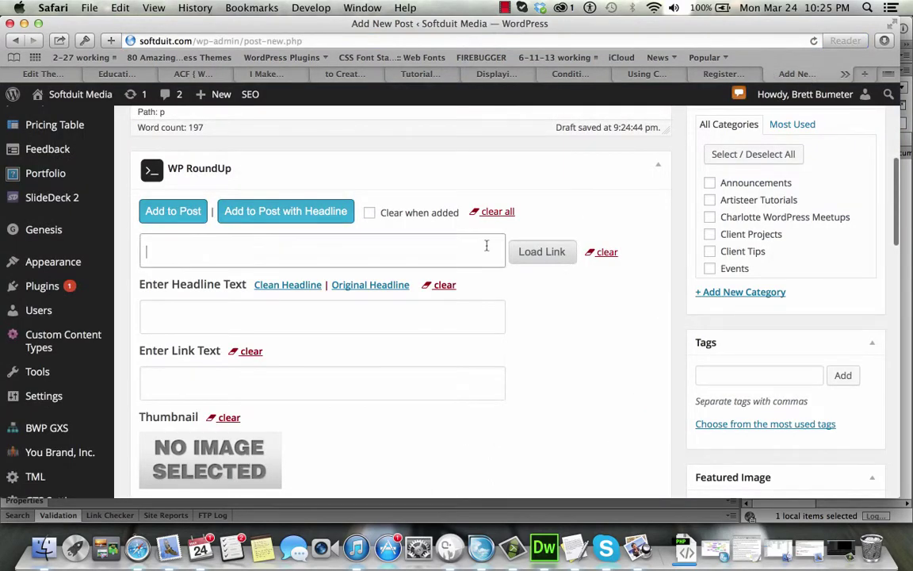
{"action": "key", "text": "super+v"}
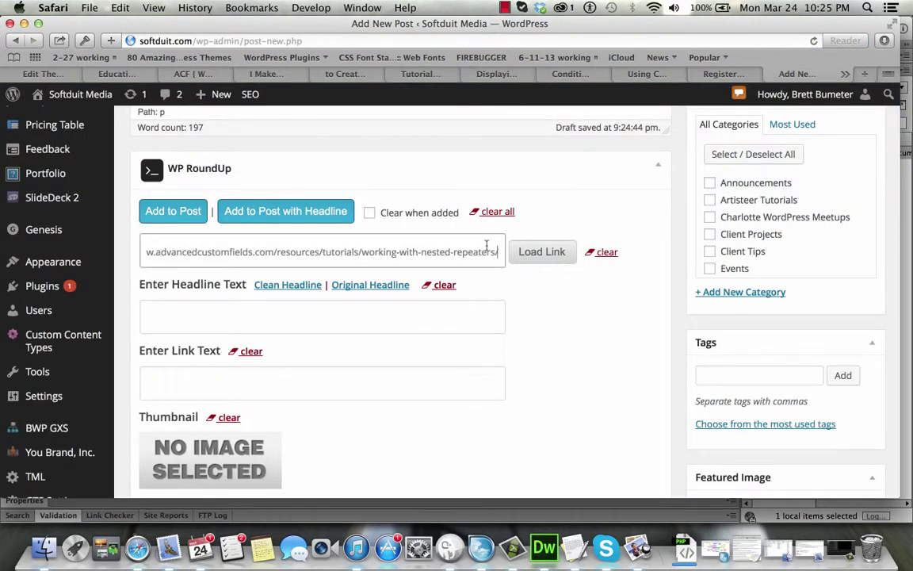
{"action": "left_click", "coordinate": [554, 252]}
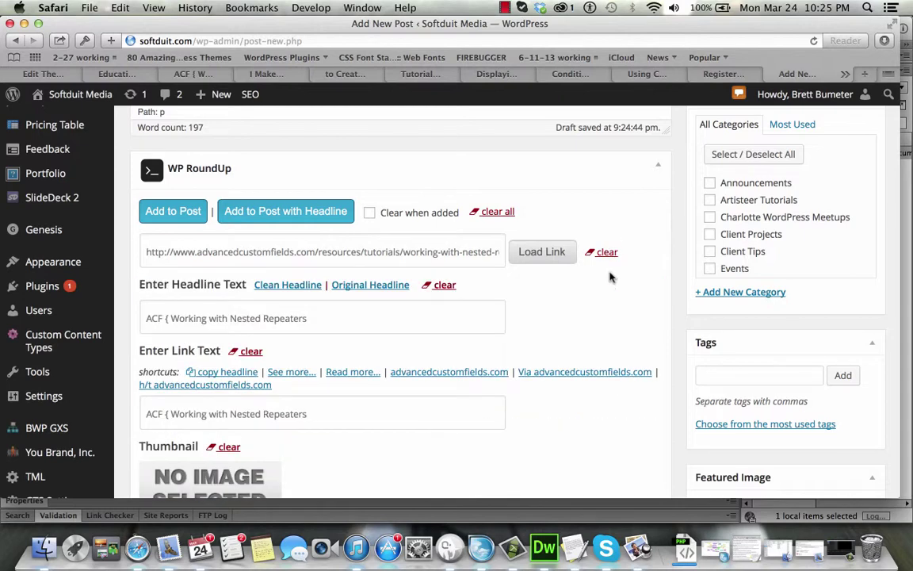
{"action": "scroll", "coordinate": [610, 278], "scroll_direction": "down", "scroll_amount": 5}
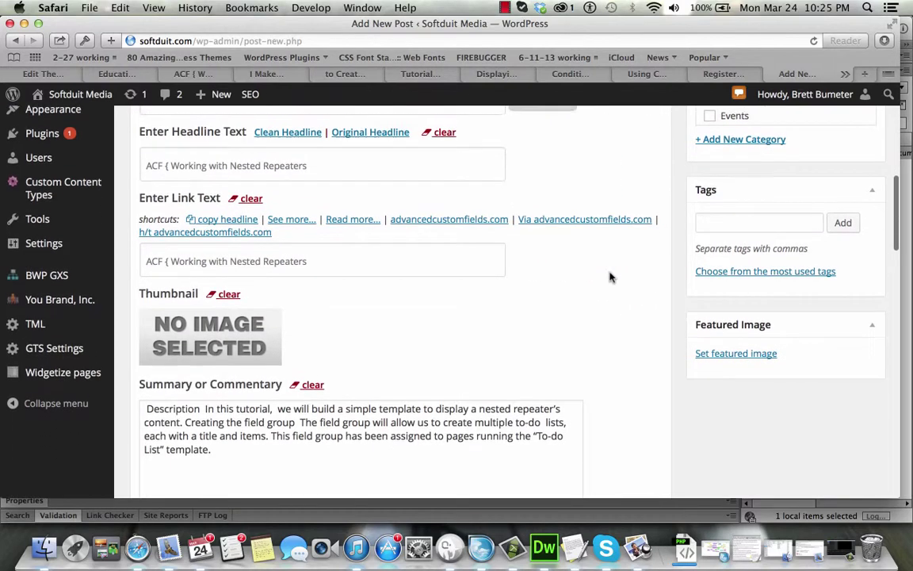
{"action": "left_click", "coordinate": [546, 224]}
- Add the 'ACF { Working with Nested Repeaters' entry with headline in a new paragraph
{"action": "scroll", "coordinate": [577, 327], "scroll_direction": "down", "scroll_amount": 3}
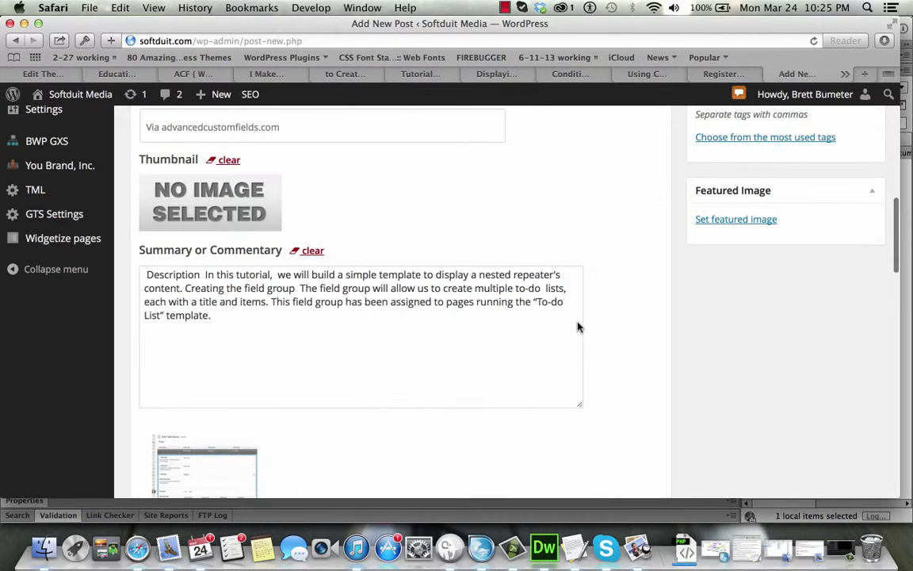
{"action": "scroll", "coordinate": [578, 326], "scroll_direction": "down", "scroll_amount": 5}
{"action": "scroll", "coordinate": [577, 327], "scroll_direction": "down", "scroll_amount": 2}
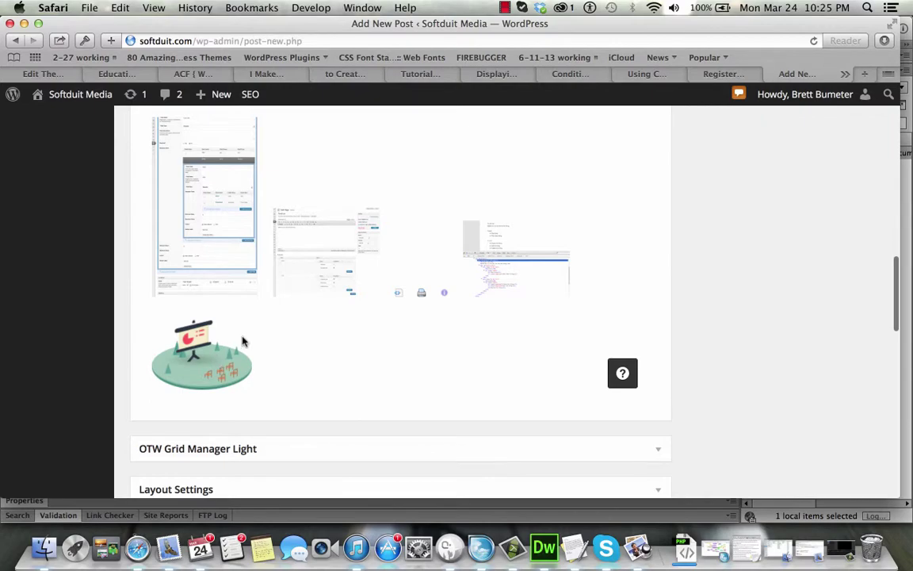
{"action": "scroll", "coordinate": [297, 240], "scroll_direction": "up", "scroll_amount": 2}
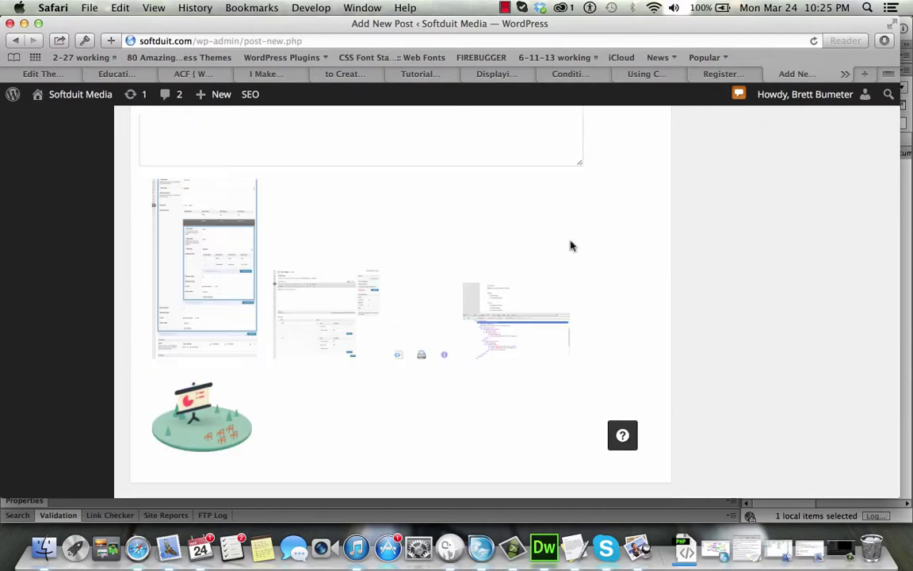
{"action": "scroll", "coordinate": [638, 255], "scroll_direction": "up", "scroll_amount": 6}
{"action": "scroll", "coordinate": [650, 256], "scroll_direction": "up", "scroll_amount": 4}
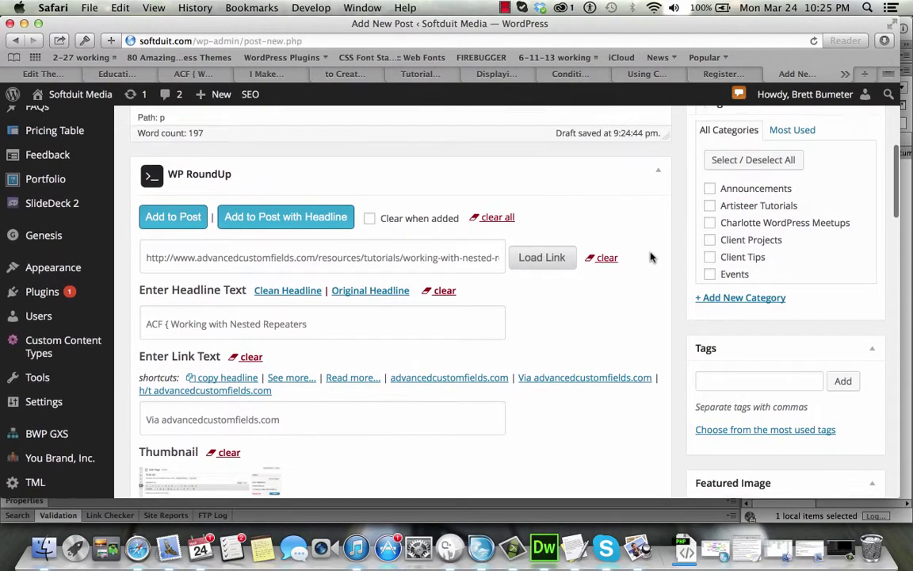
{"action": "scroll", "coordinate": [588, 202], "scroll_direction": "up", "scroll_amount": 3}
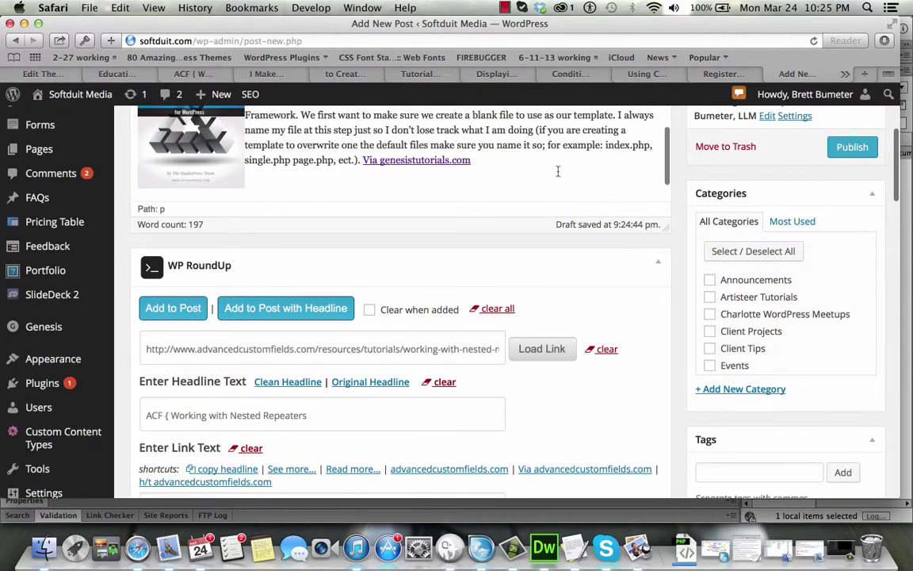
{"action": "left_click", "coordinate": [557, 171]}
{"action": "key", "text": "Return"}
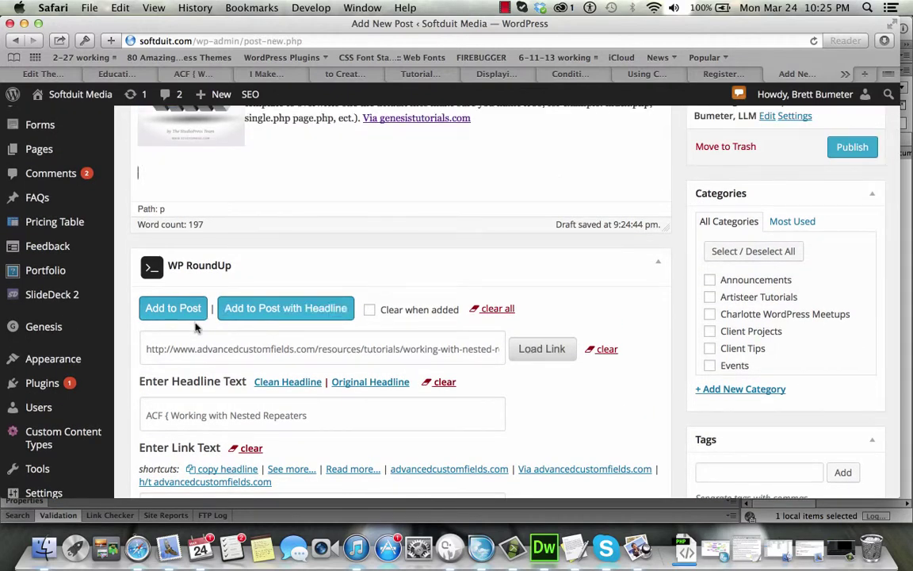
{"action": "left_click", "coordinate": [282, 312]}
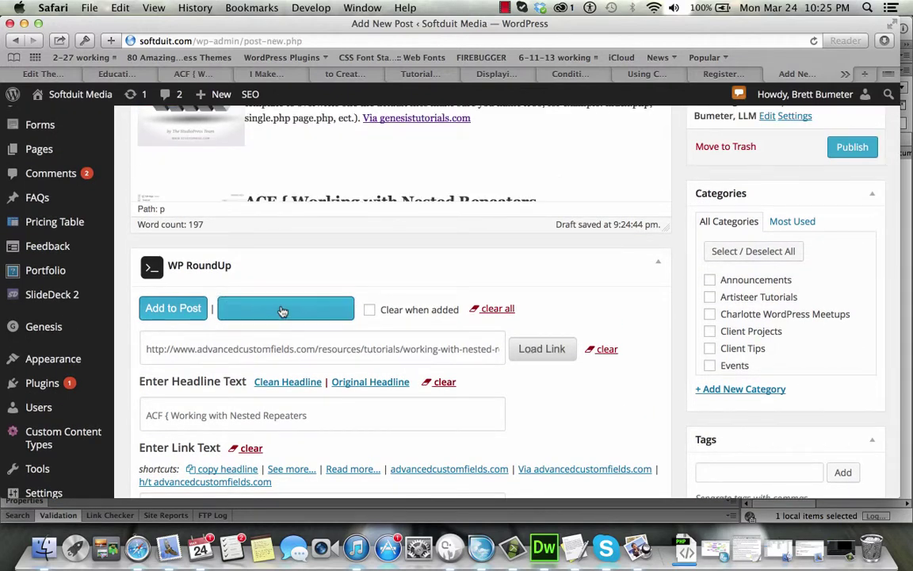
- Clear all the WP RoundUp fields
{"action": "scroll", "coordinate": [552, 168], "scroll_direction": "down", "scroll_amount": 3}
{"action": "scroll", "coordinate": [541, 178], "scroll_direction": "down", "scroll_amount": 2}
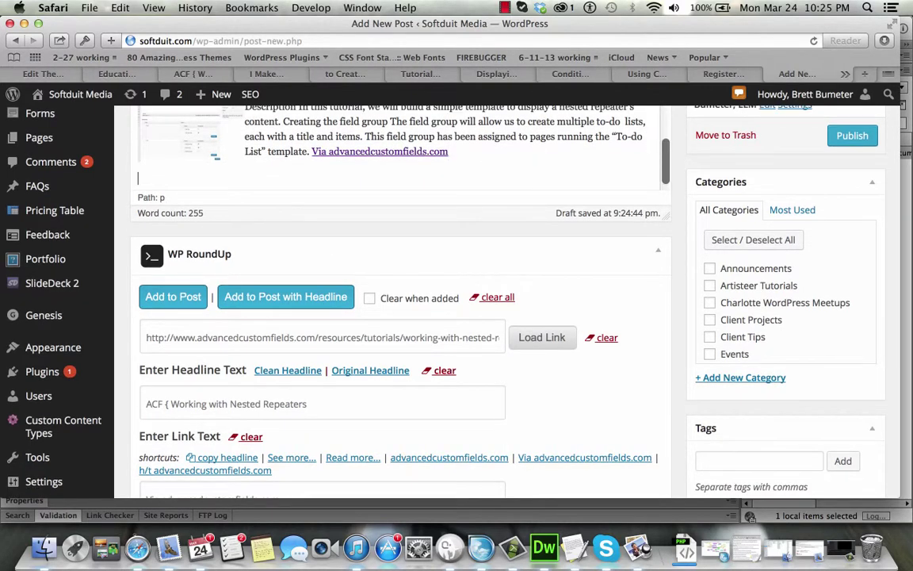
{"action": "left_click", "coordinate": [506, 296]}
- Close the ACF tab and select the 'How I Make Custom Fields Easier' article URL
{"action": "left_click", "coordinate": [166, 75]}
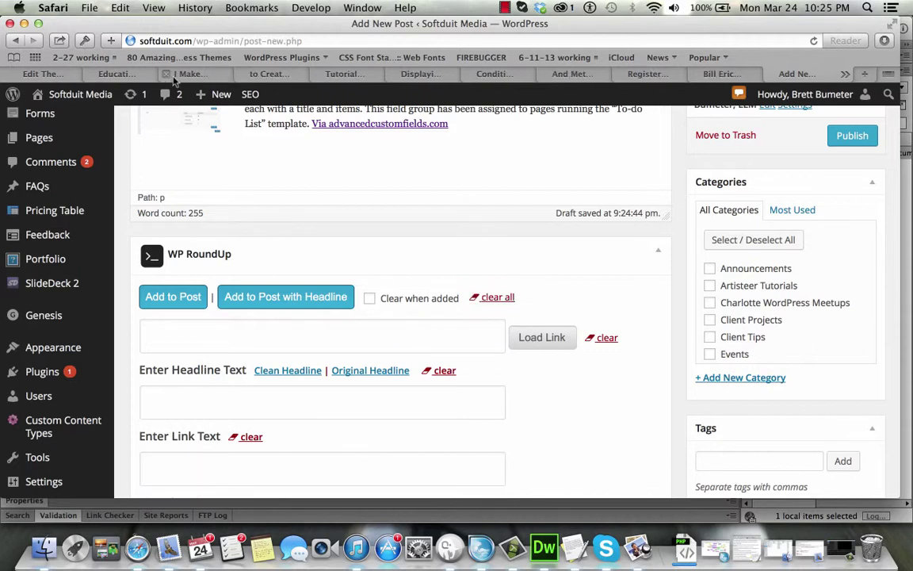
{"action": "left_click", "coordinate": [190, 74]}
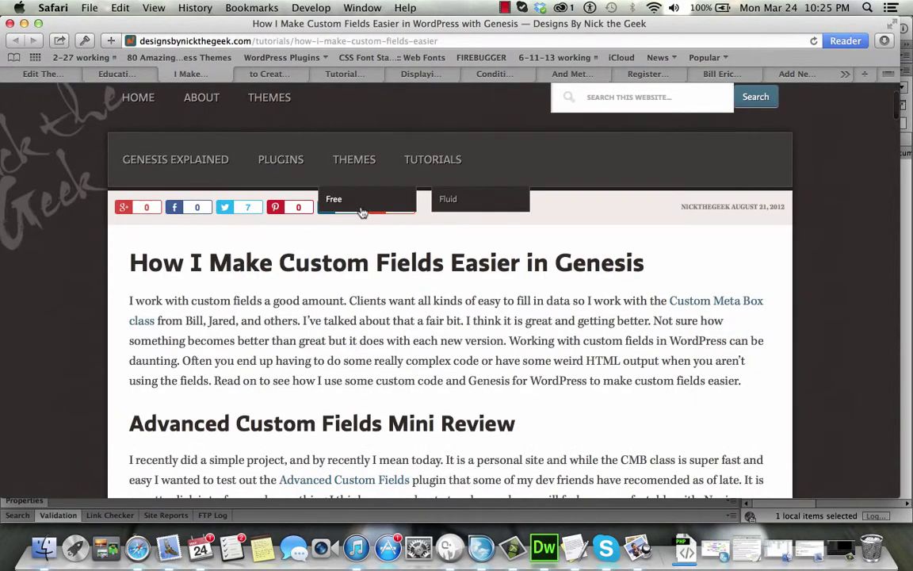
{"action": "scroll", "coordinate": [396, 301], "scroll_direction": "down", "scroll_amount": 2}
{"action": "scroll", "coordinate": [446, 372], "scroll_direction": "up", "scroll_amount": 3}
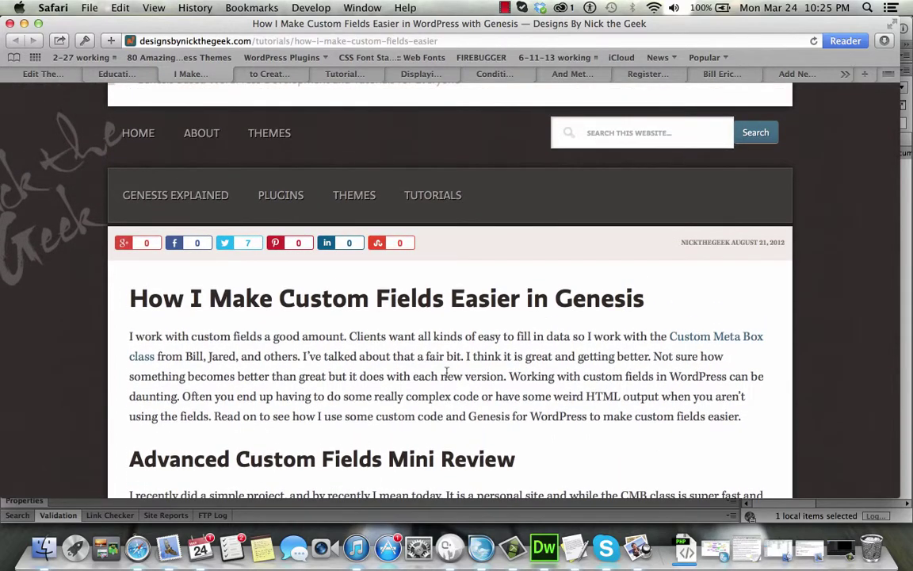
{"action": "left_click", "coordinate": [323, 41]}
{"action": "key", "text": "super+c"}
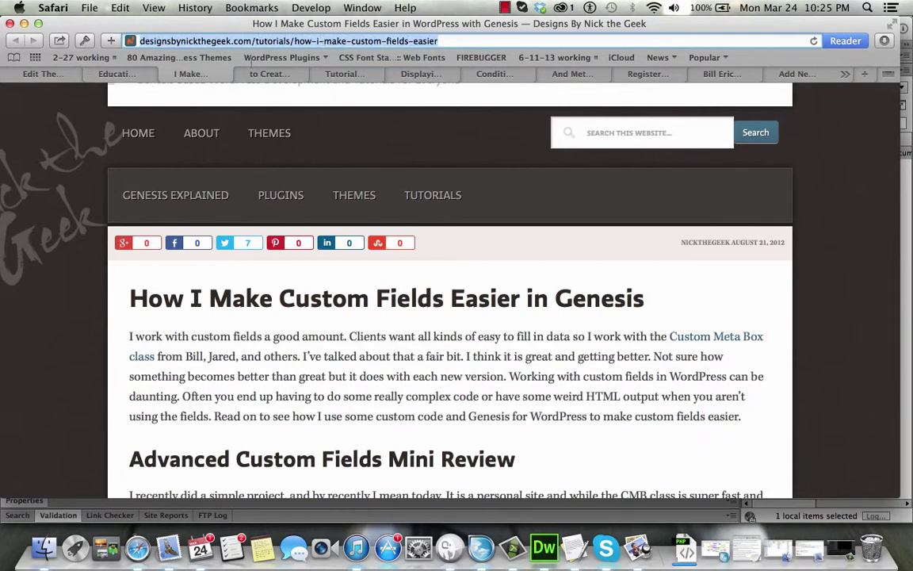
- Paste the custom fields article URL into WP RoundUp and load its headline and summary
{"action": "left_click", "coordinate": [805, 75]}
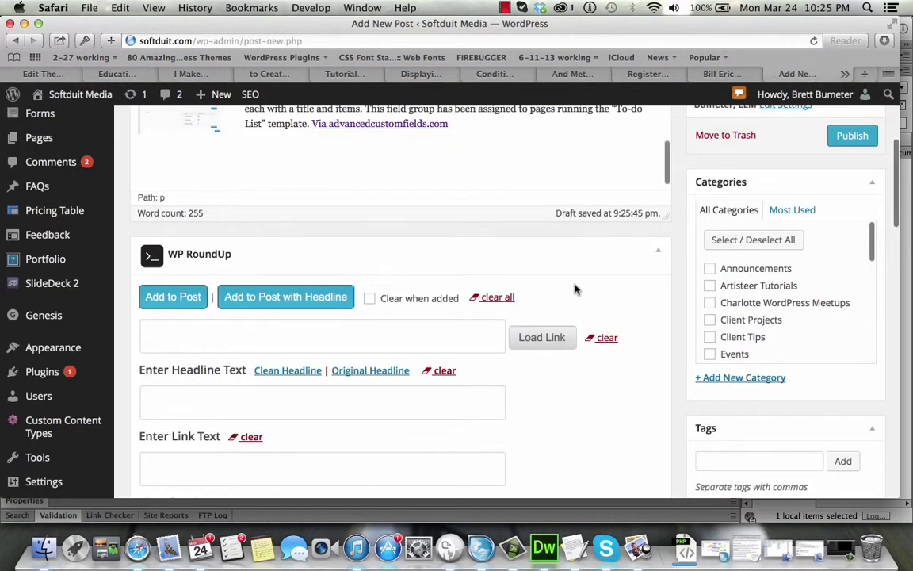
{"action": "left_click", "coordinate": [461, 339]}
{"action": "key", "text": "super+v"}
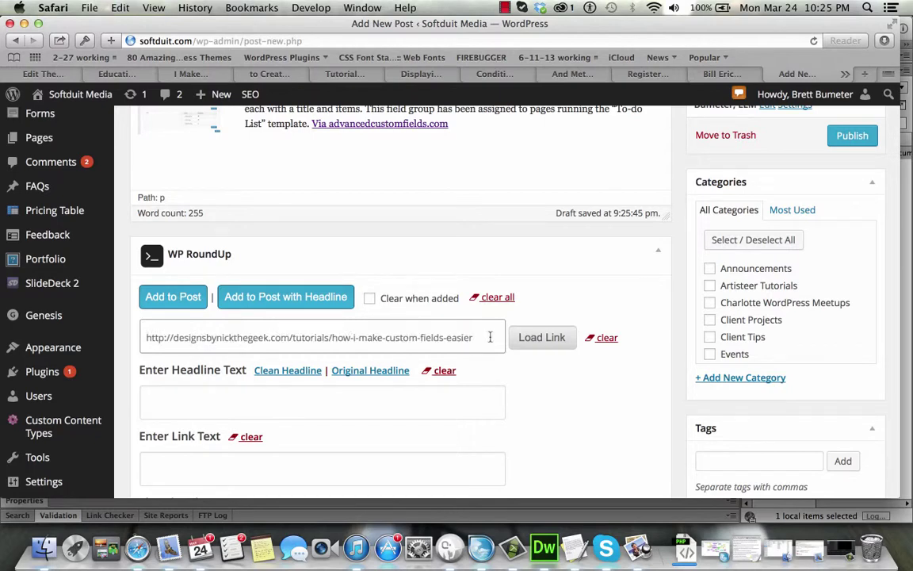
{"action": "left_click", "coordinate": [550, 339]}
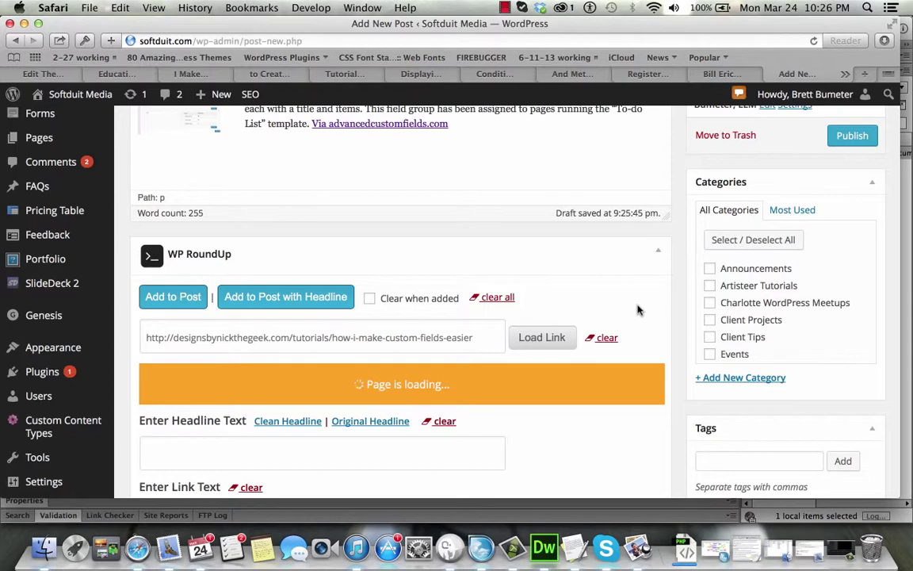
- Insert the entry with headline, linked 'Via designsbynickthegeek.com', into the post
{"action": "scroll", "coordinate": [639, 310], "scroll_direction": "down", "scroll_amount": 3}
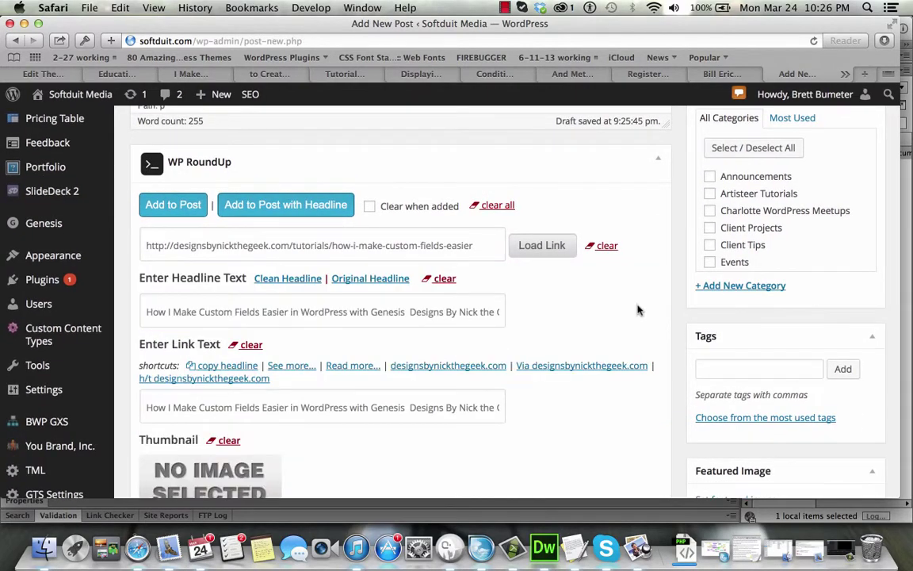
{"action": "scroll", "coordinate": [638, 310], "scroll_direction": "down", "scroll_amount": 10}
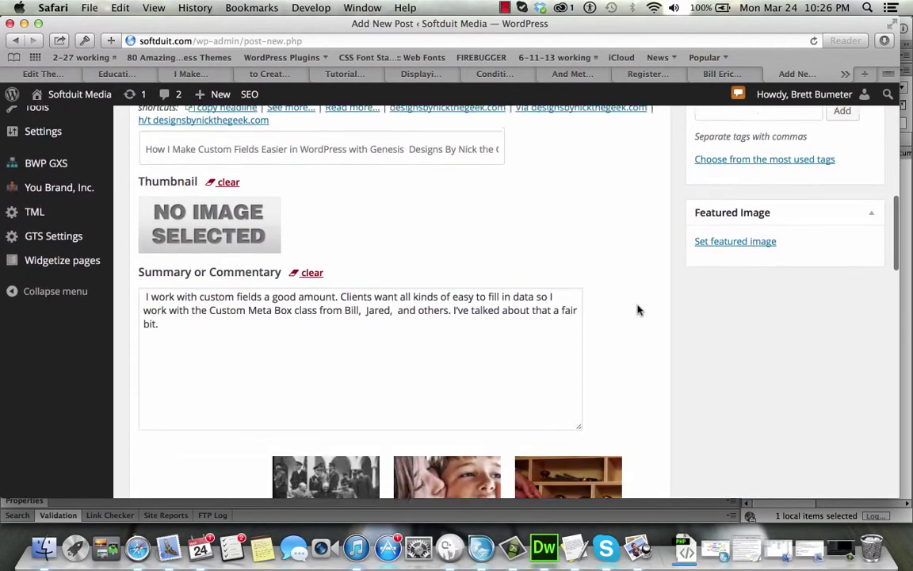
{"action": "scroll", "coordinate": [638, 310], "scroll_direction": "down", "scroll_amount": 3}
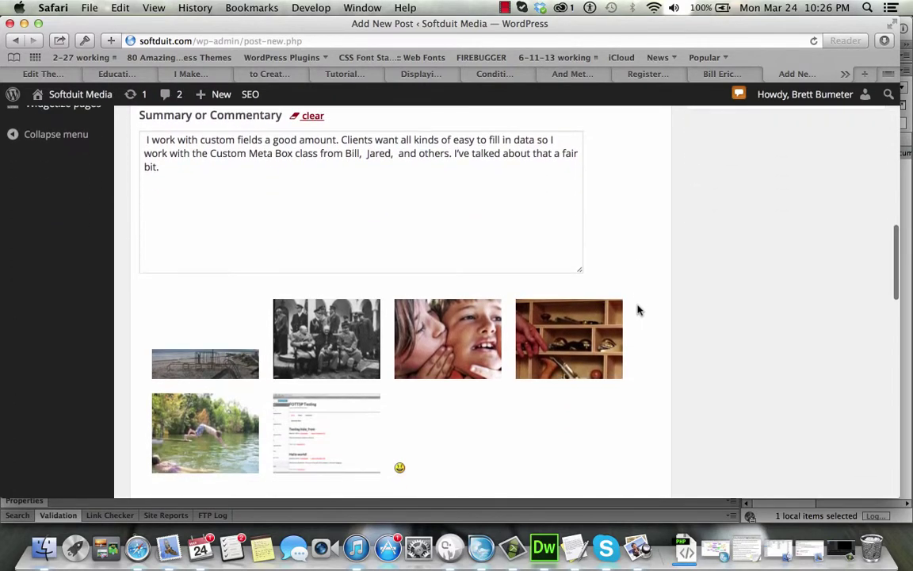
{"action": "scroll", "coordinate": [639, 310], "scroll_direction": "down", "scroll_amount": 3}
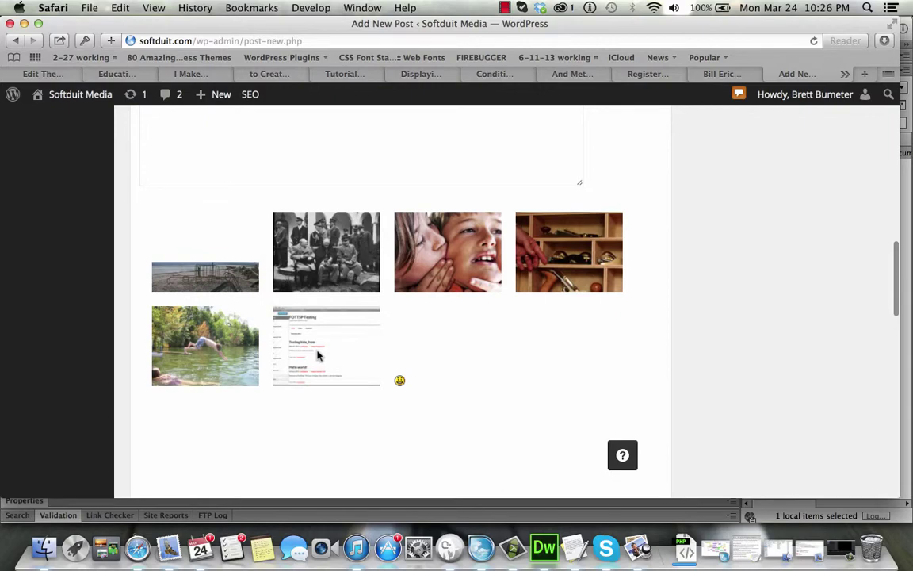
{"action": "scroll", "coordinate": [603, 357], "scroll_direction": "up", "scroll_amount": 6}
{"action": "scroll", "coordinate": [603, 357], "scroll_direction": "up", "scroll_amount": 9}
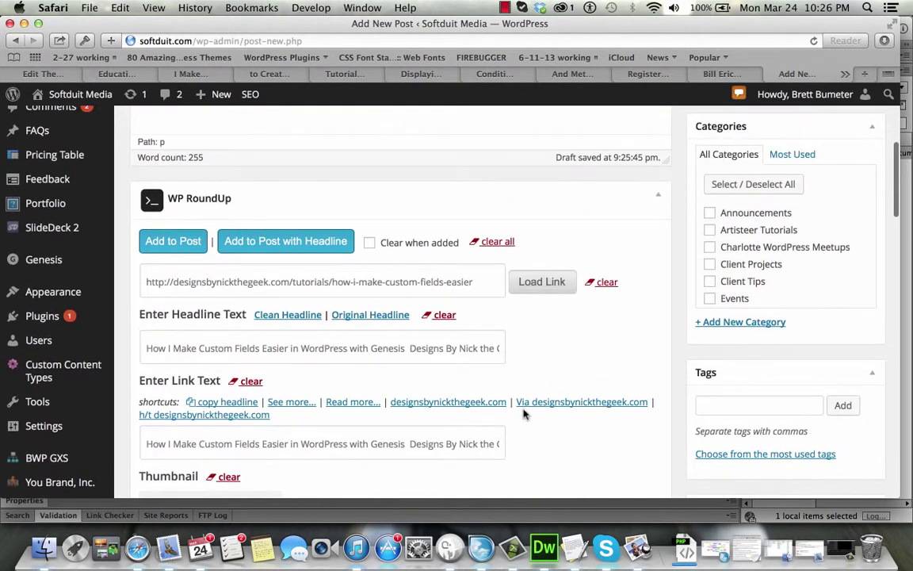
{"action": "right_click", "coordinate": [547, 403]}
{"action": "left_click", "coordinate": [581, 346]}
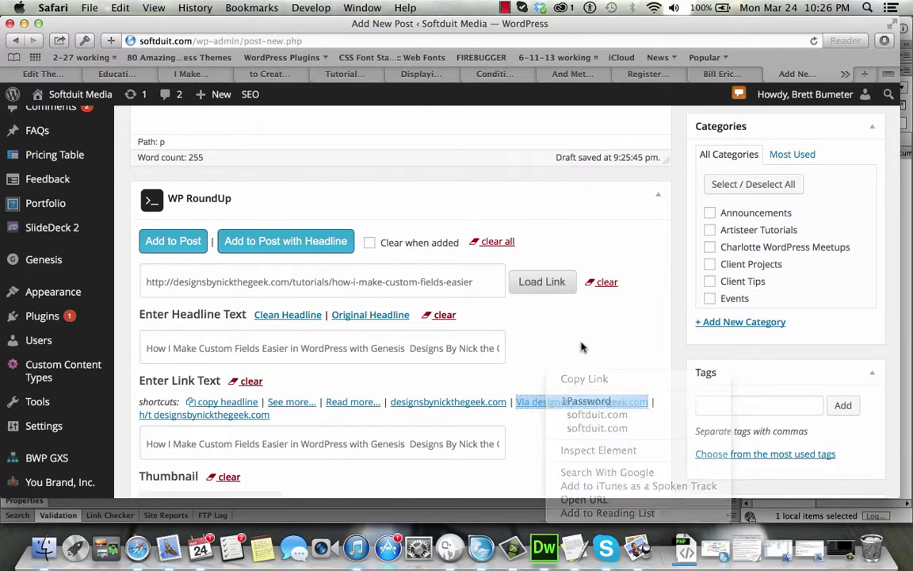
{"action": "left_click", "coordinate": [528, 401]}
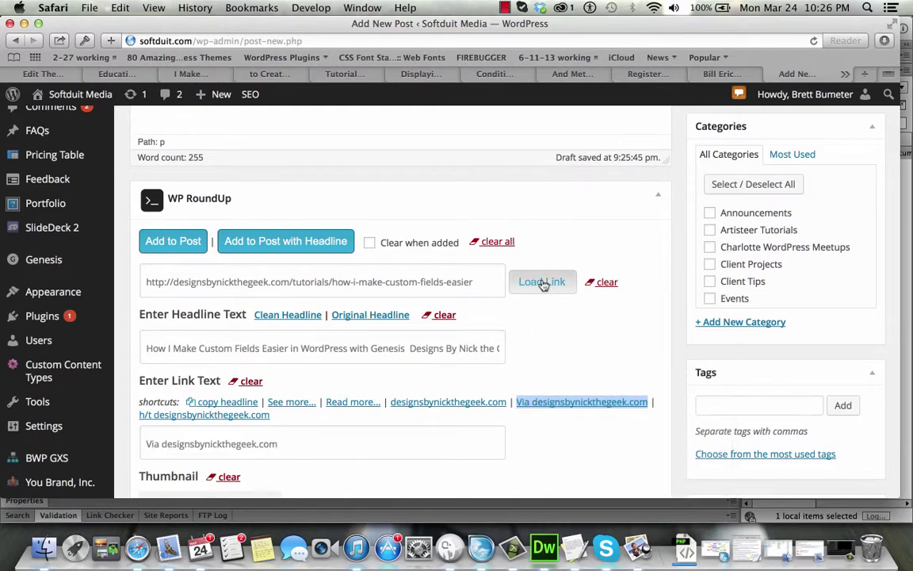
{"action": "left_click", "coordinate": [317, 244]}
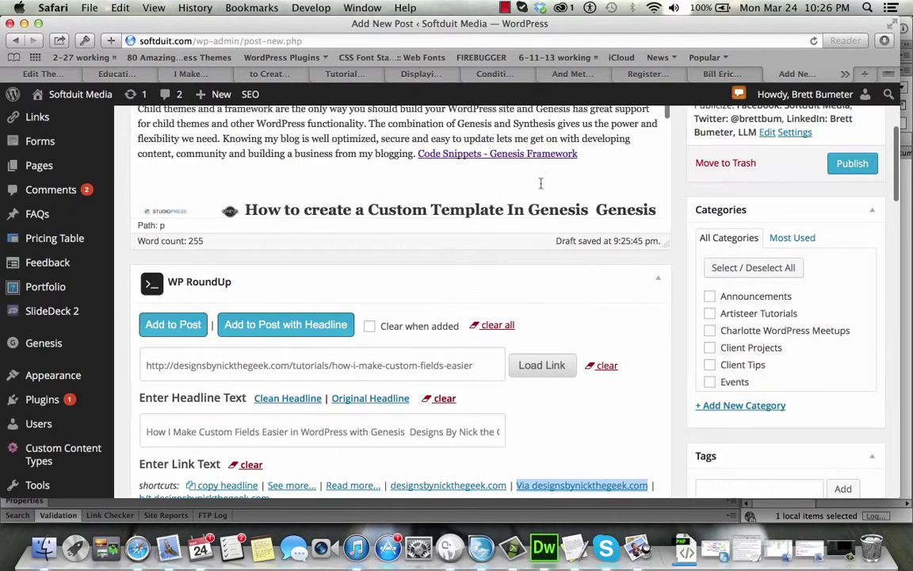
{"action": "scroll", "coordinate": [533, 152], "scroll_direction": "down", "scroll_amount": 5}
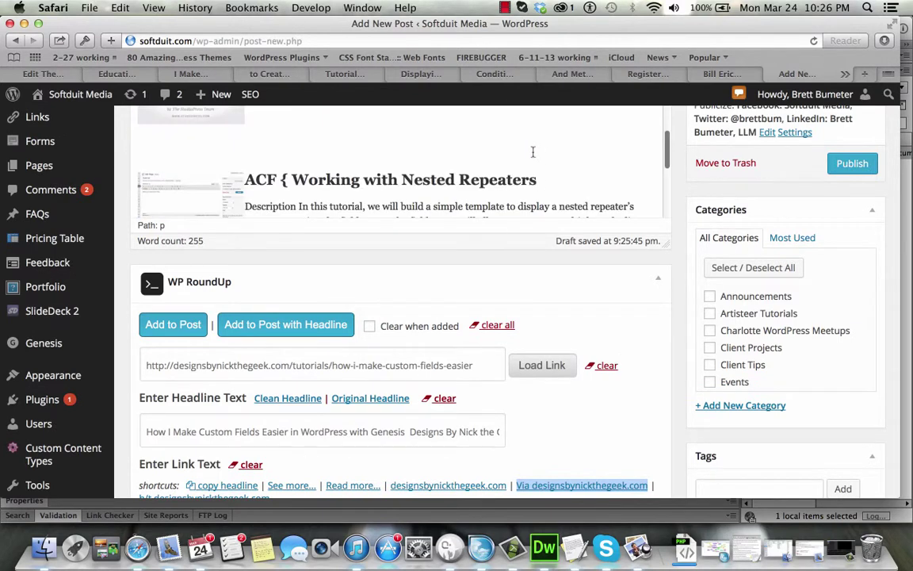
{"action": "scroll", "coordinate": [533, 151], "scroll_direction": "down", "scroll_amount": 3}
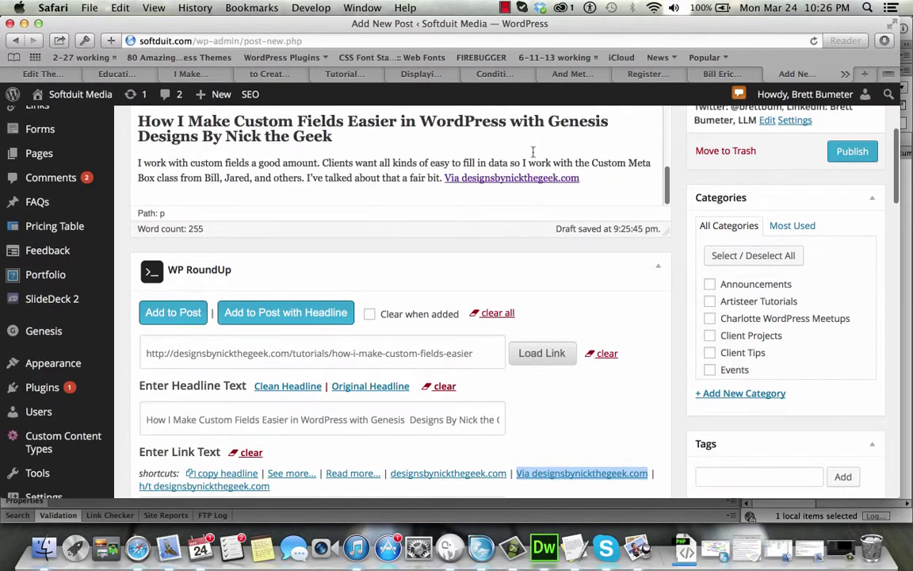
{"action": "scroll", "coordinate": [515, 157], "scroll_direction": "down", "scroll_amount": 1}
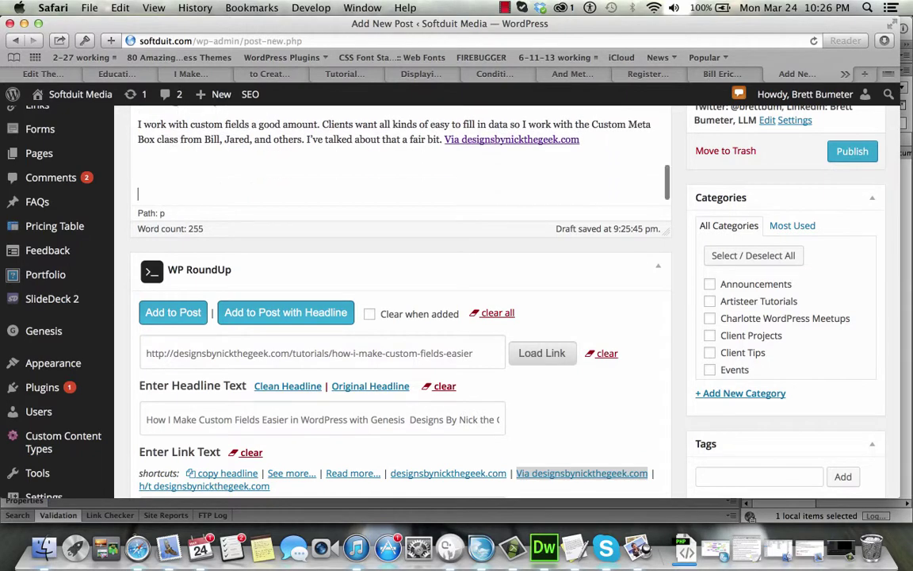
- Close the custom fields article tab and copy the carriedils.com article URL
{"action": "left_click", "coordinate": [190, 75]}
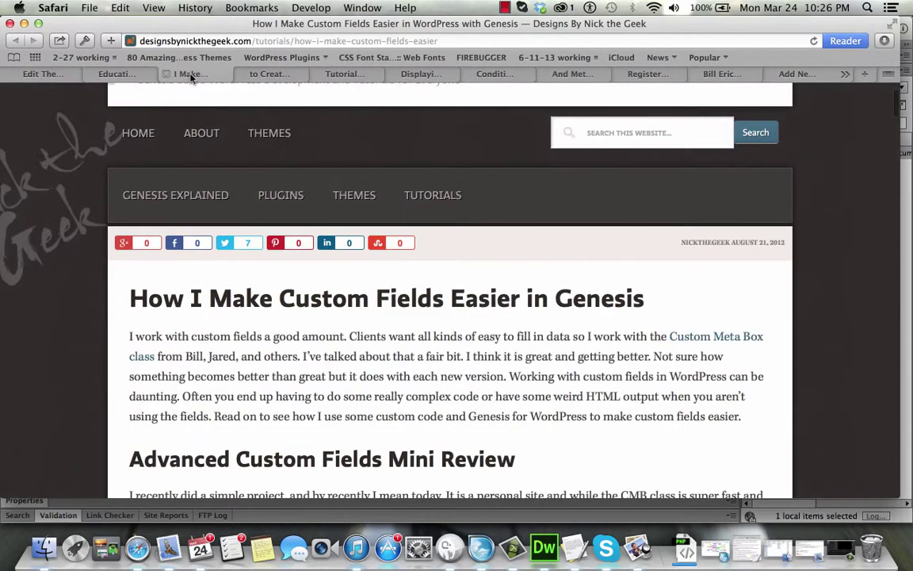
{"action": "left_click", "coordinate": [167, 75]}
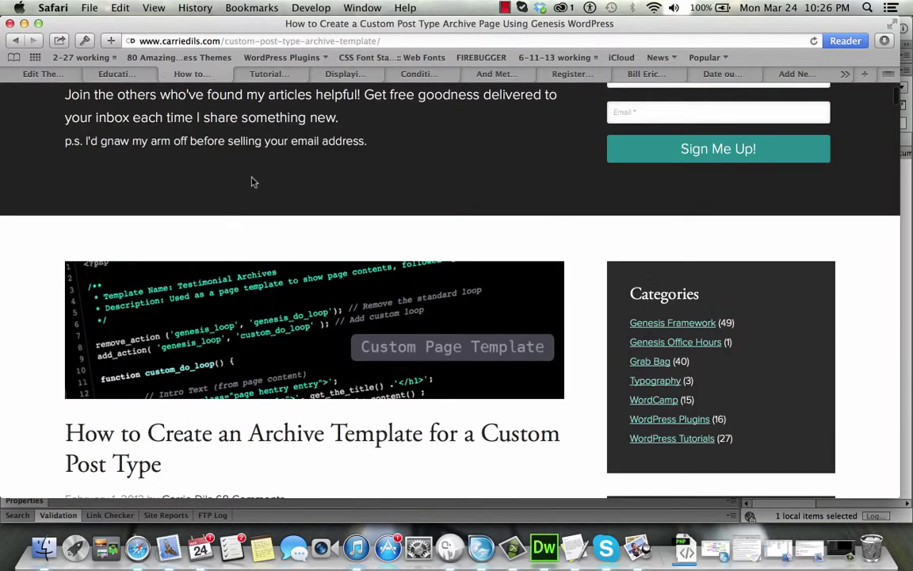
{"action": "scroll", "coordinate": [252, 182], "scroll_direction": "up", "scroll_amount": 4}
{"action": "scroll", "coordinate": [252, 182], "scroll_direction": "down", "scroll_amount": 6}
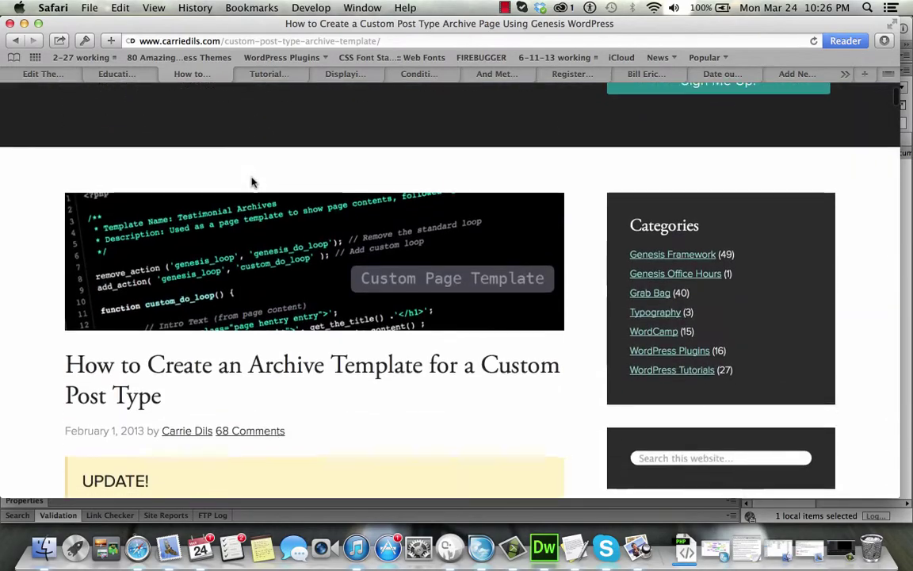
{"action": "scroll", "coordinate": [252, 183], "scroll_direction": "down", "scroll_amount": 10}
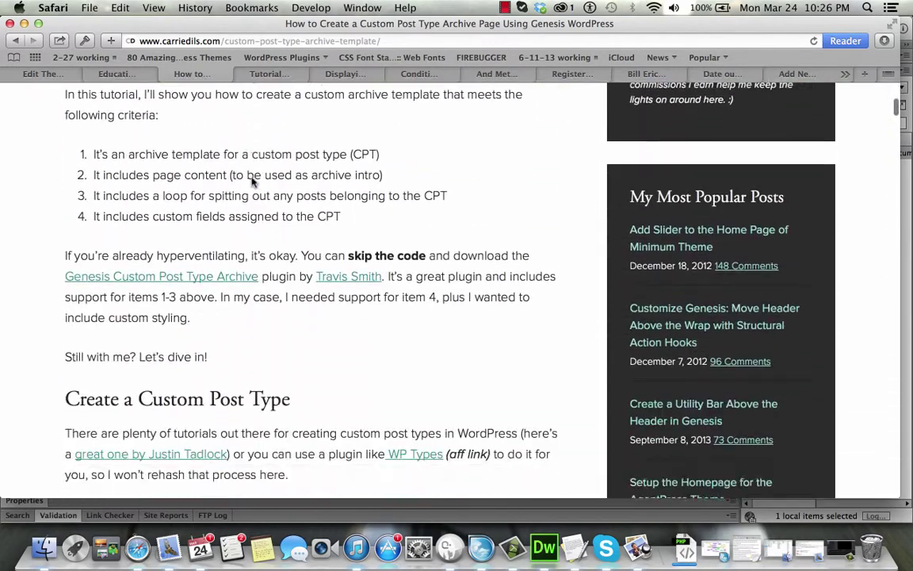
{"action": "scroll", "coordinate": [252, 182], "scroll_direction": "down", "scroll_amount": 10}
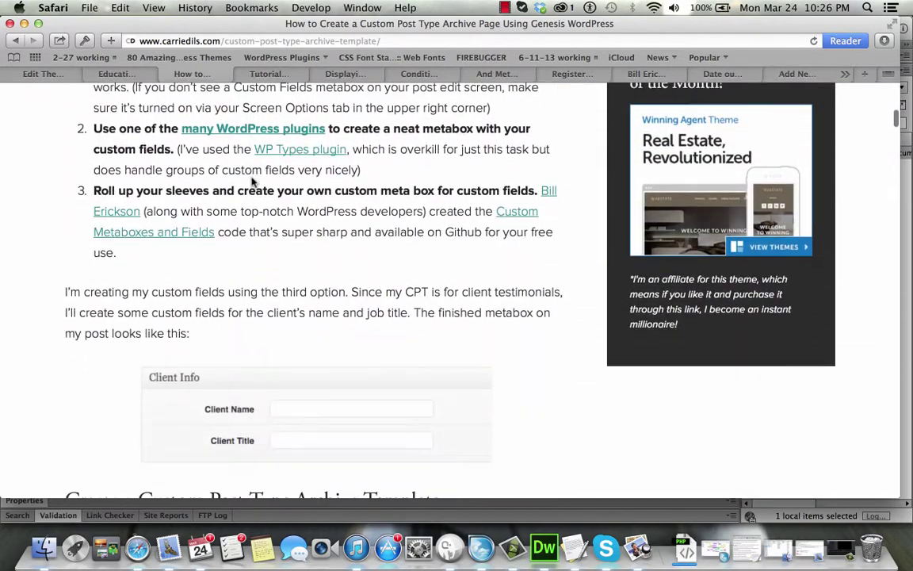
{"action": "scroll", "coordinate": [252, 183], "scroll_direction": "down", "scroll_amount": 2}
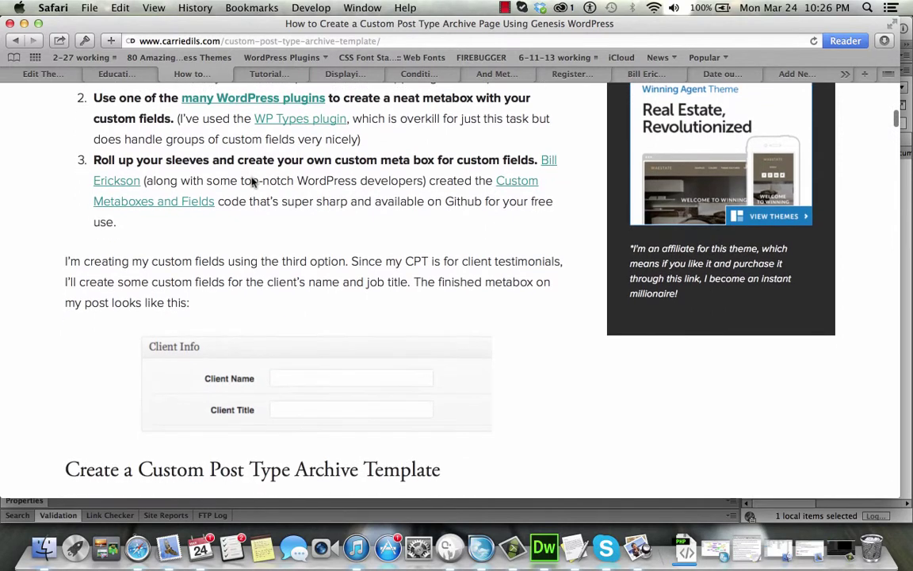
{"action": "left_click", "coordinate": [293, 44]}
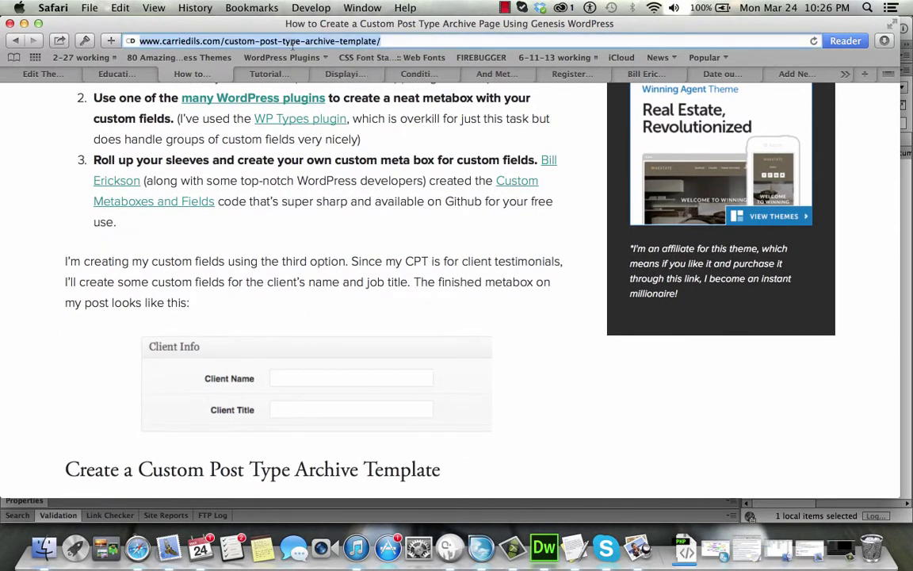
{"action": "key", "text": "super+c"}
- Clear WP RoundUp, paste the carriedils.com URL and load its link details
{"action": "left_click", "coordinate": [808, 75]}
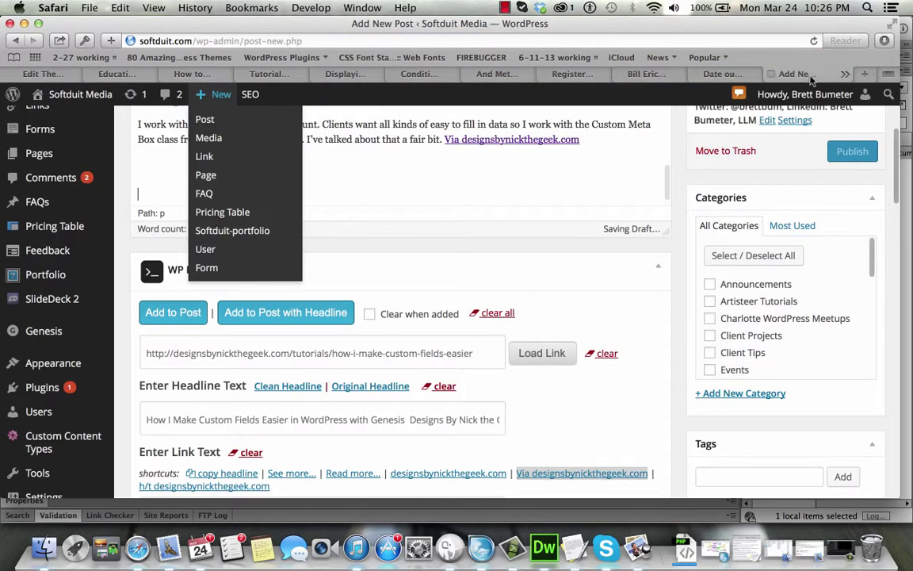
{"action": "left_click", "coordinate": [497, 314]}
{"action": "left_click", "coordinate": [472, 351]}
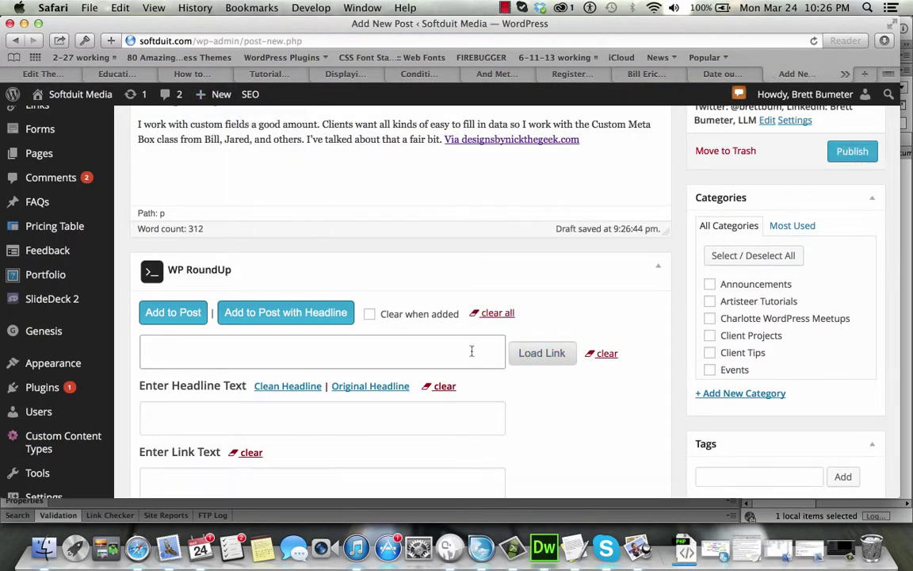
{"action": "key", "text": "super+v"}
{"action": "left_click", "coordinate": [465, 190]}
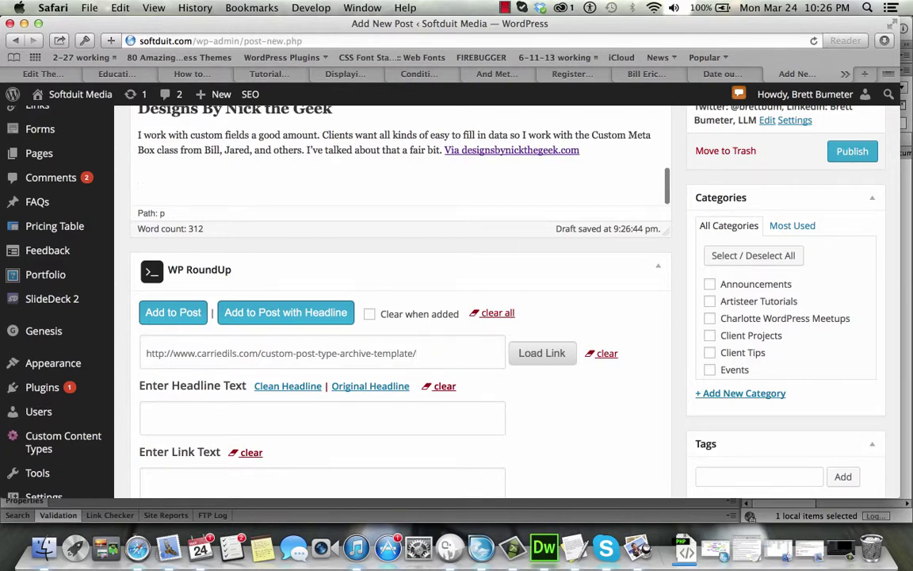
{"action": "left_click", "coordinate": [529, 354]}
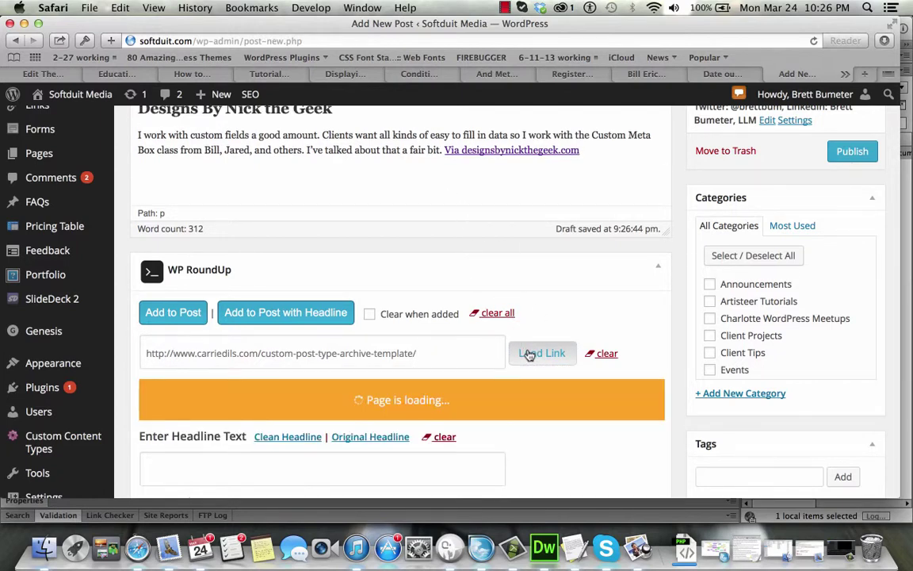
- Add the 'How to Create a Custom Post Type Archive Page' entry with headline, then a new paragraph
{"action": "scroll", "coordinate": [616, 302], "scroll_direction": "down", "scroll_amount": 3}
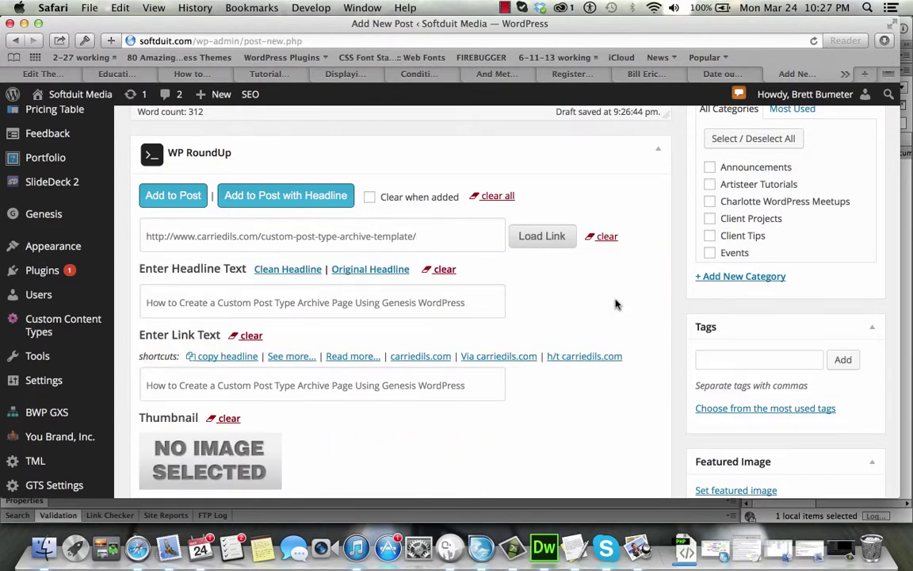
{"action": "scroll", "coordinate": [581, 311], "scroll_direction": "down", "scroll_amount": 10}
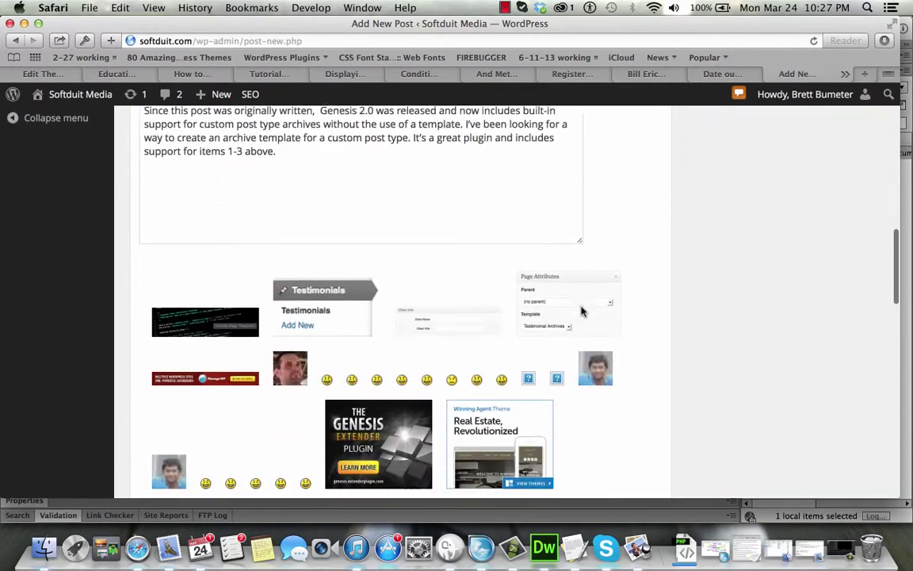
{"action": "scroll", "coordinate": [581, 311], "scroll_direction": "down", "scroll_amount": 1}
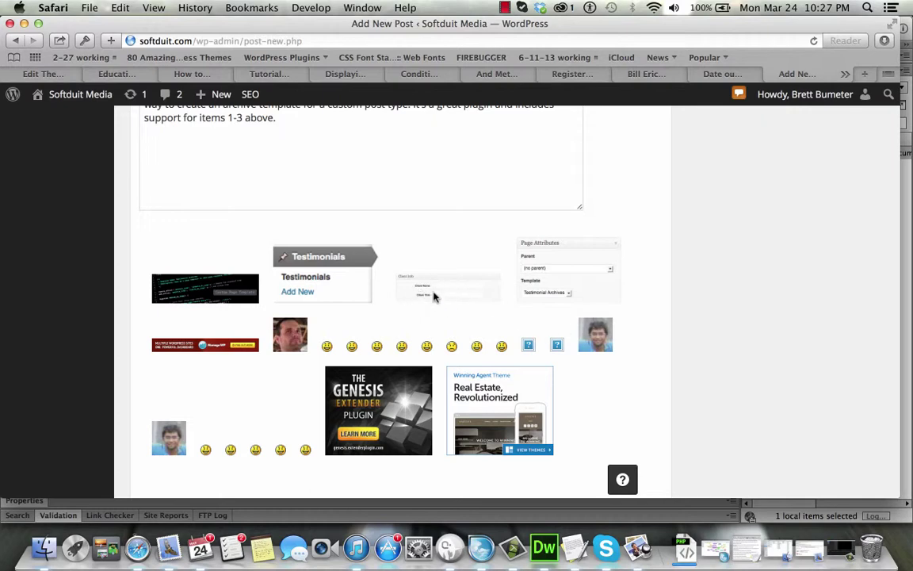
{"action": "scroll", "coordinate": [552, 271], "scroll_direction": "up", "scroll_amount": 1}
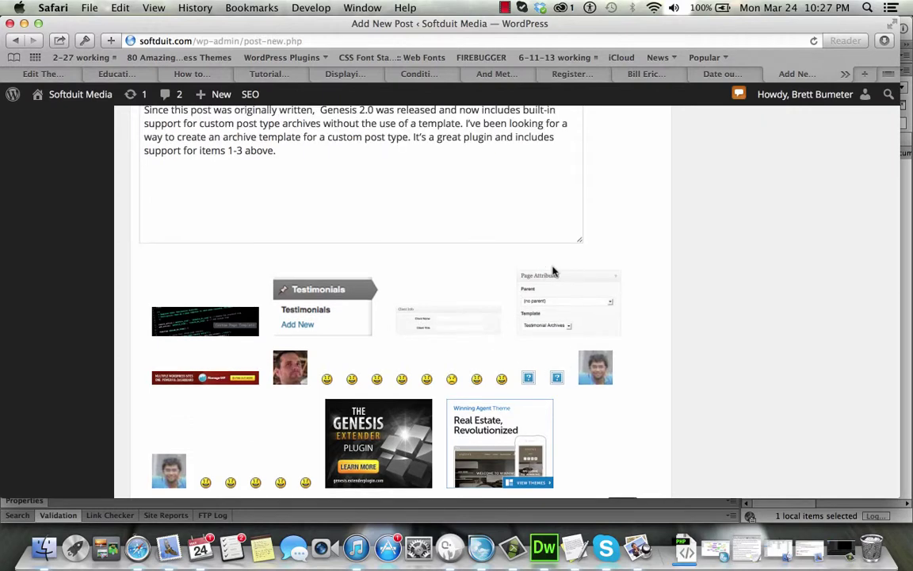
{"action": "scroll", "coordinate": [643, 229], "scroll_direction": "up", "scroll_amount": 10}
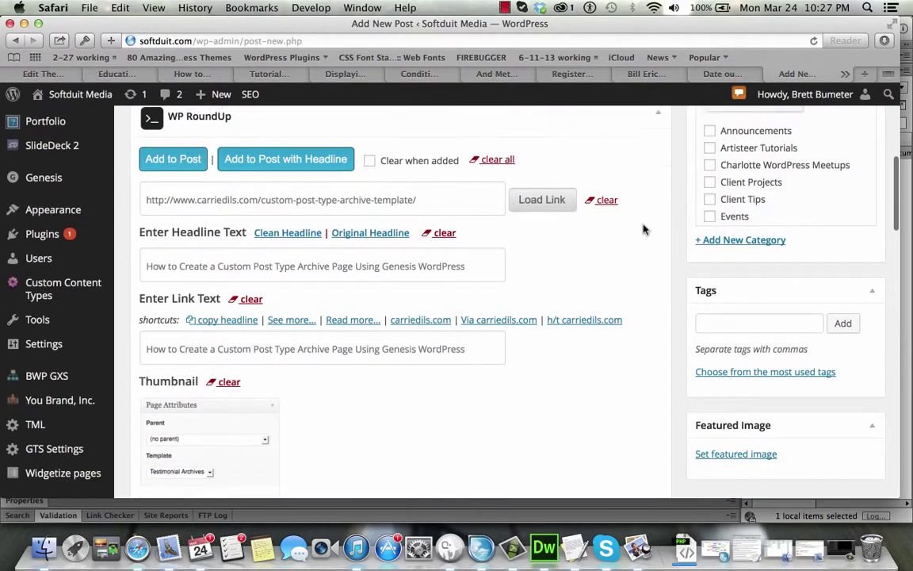
{"action": "scroll", "coordinate": [643, 229], "scroll_direction": "up", "scroll_amount": 5}
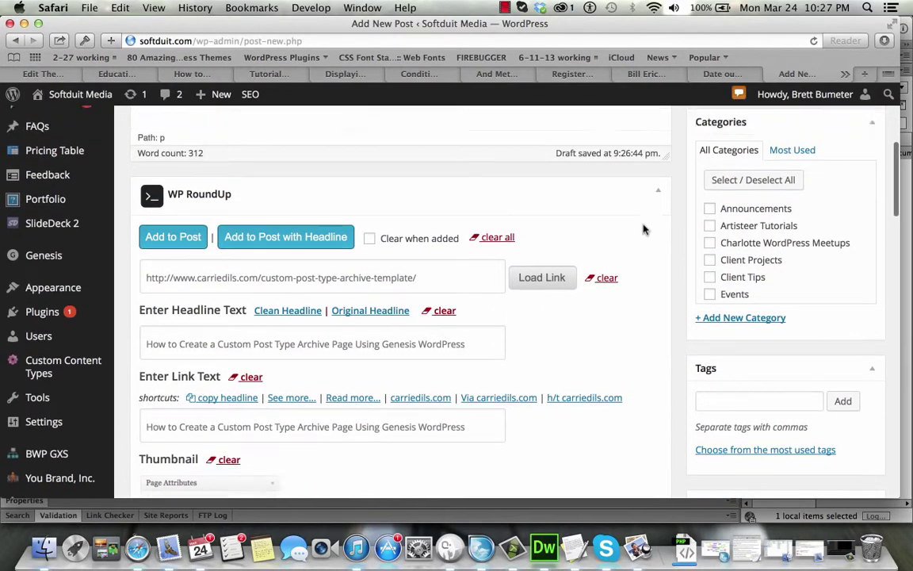
{"action": "left_click", "coordinate": [341, 321]}
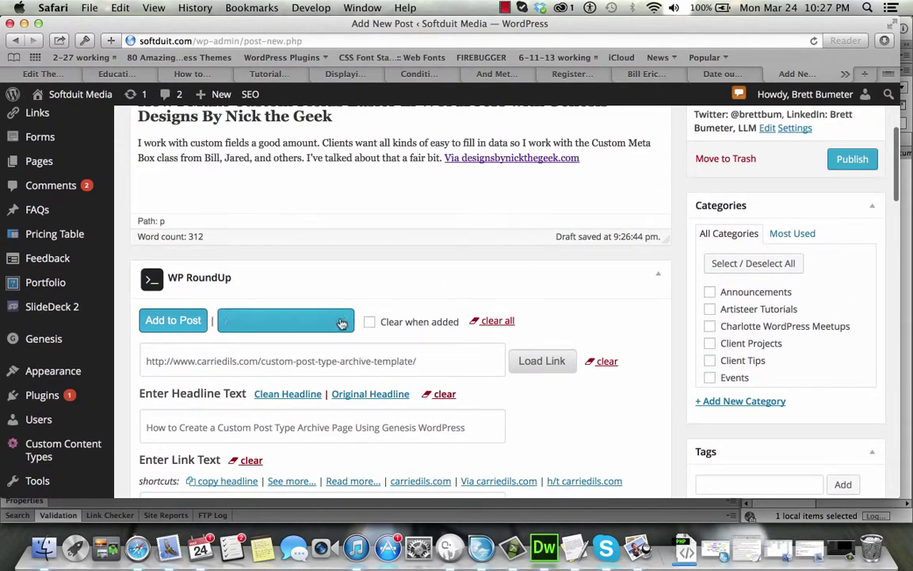
{"action": "scroll", "coordinate": [381, 147], "scroll_direction": "down", "scroll_amount": 3}
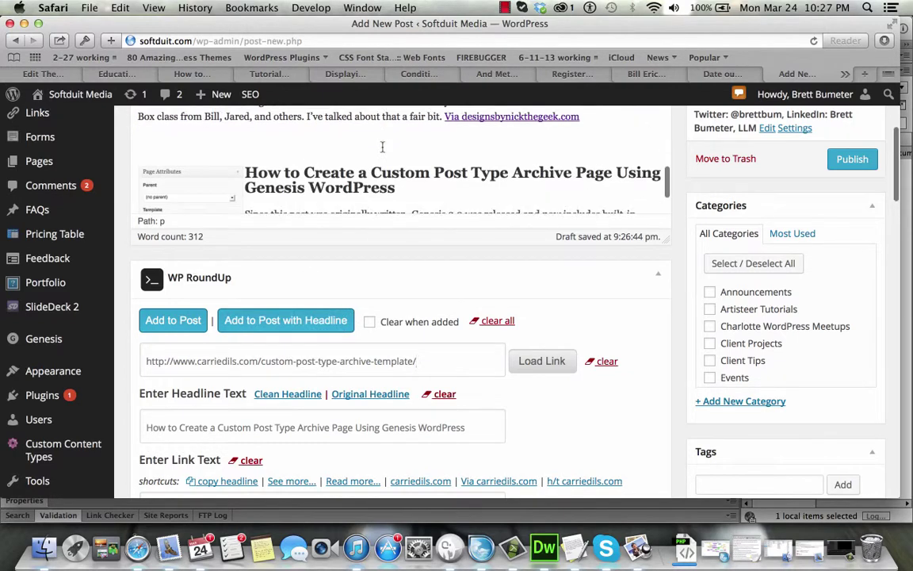
{"action": "scroll", "coordinate": [381, 146], "scroll_direction": "down", "scroll_amount": 1}
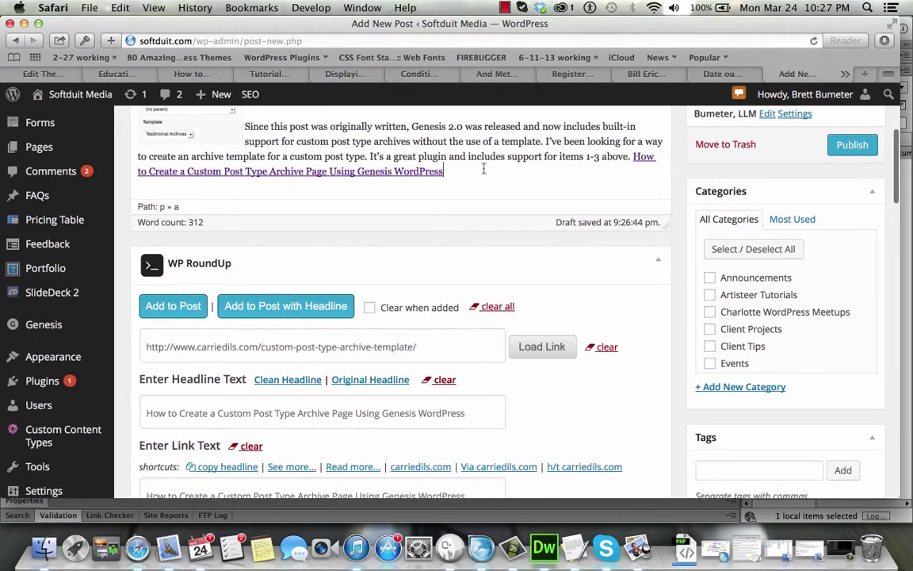
{"action": "key", "text": "Return"}
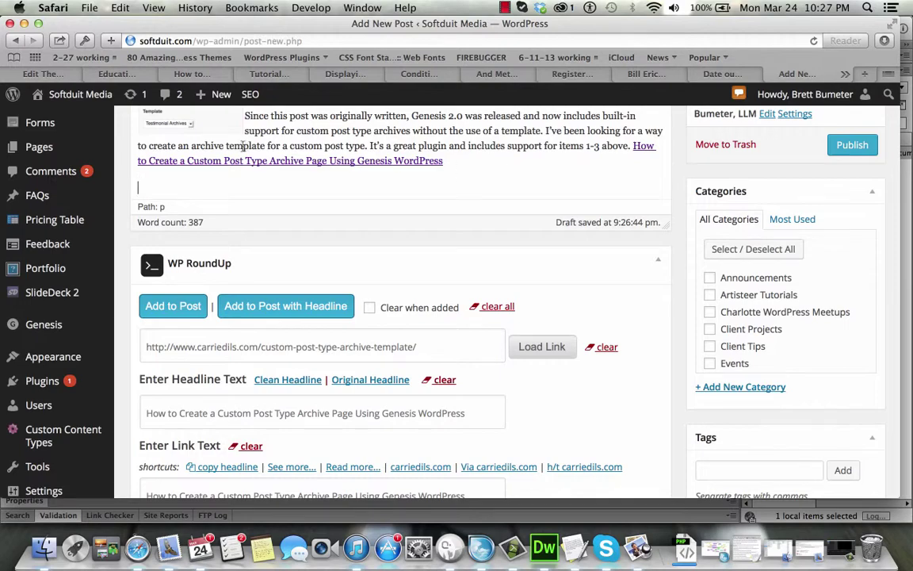
- Close the custom post type article tab and select the Bill Erickson Tutorials page URL
{"action": "left_click", "coordinate": [192, 74]}
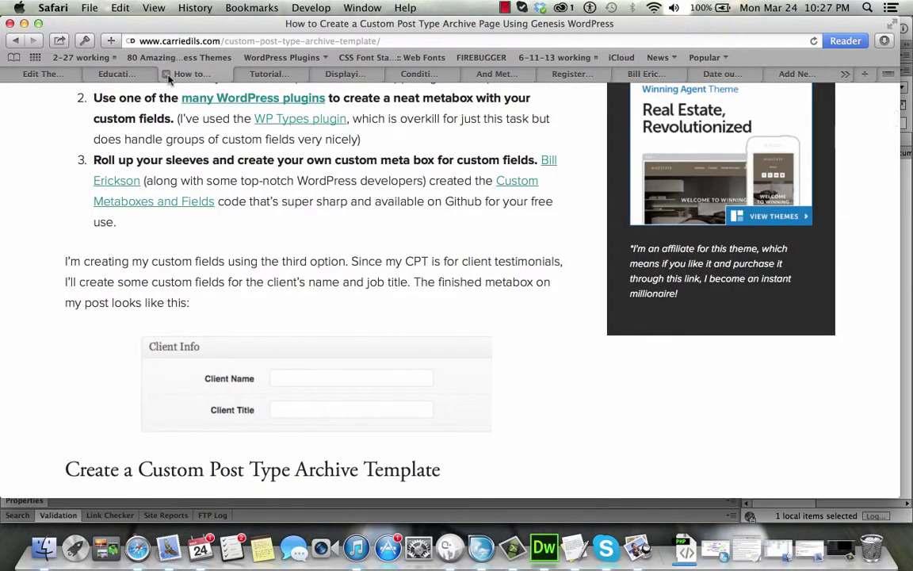
{"action": "left_click", "coordinate": [166, 75]}
{"action": "left_click", "coordinate": [195, 44]}
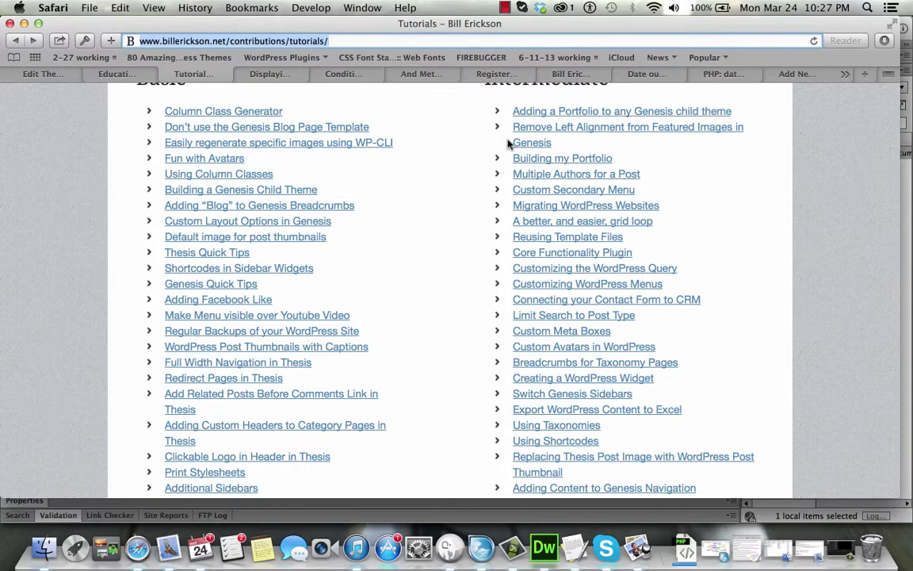
{"action": "scroll", "coordinate": [451, 189], "scroll_direction": "up", "scroll_amount": 1}
{"action": "scroll", "coordinate": [451, 190], "scroll_direction": "up", "scroll_amount": 3}
{"action": "scroll", "coordinate": [451, 190], "scroll_direction": "down", "scroll_amount": 10}
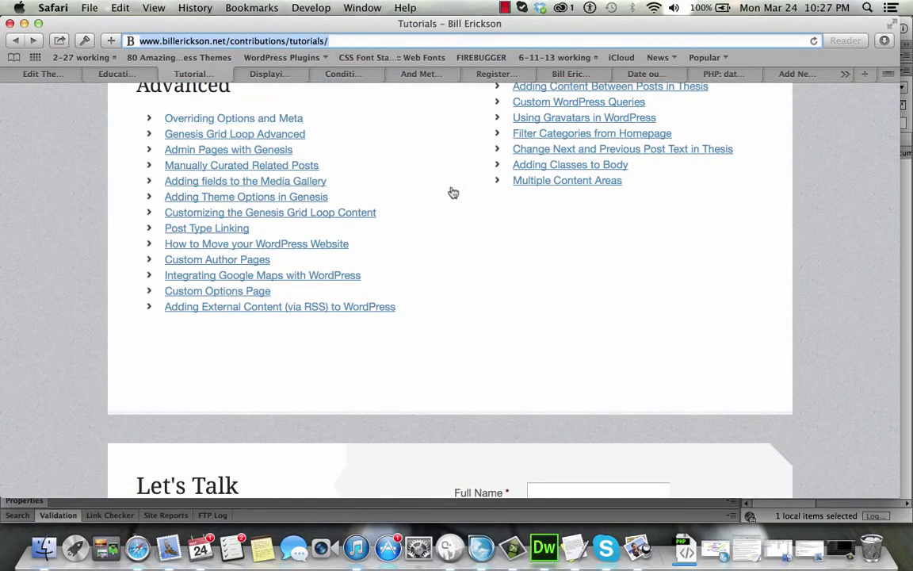
- Clear WP RoundUp, paste the Tutorials page URL and load its details
{"action": "left_click", "coordinate": [800, 75]}
{"action": "left_click", "coordinate": [496, 308]}
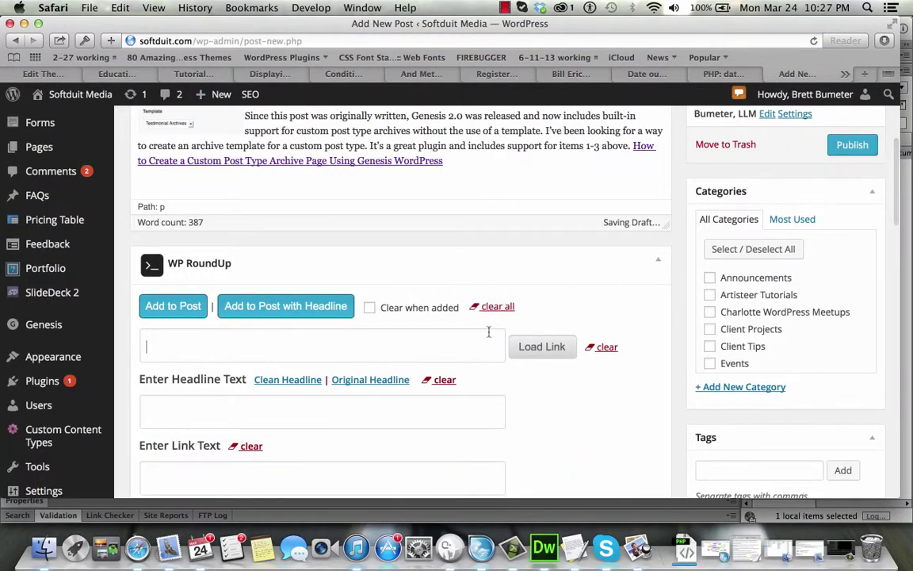
{"action": "key", "text": "super+v"}
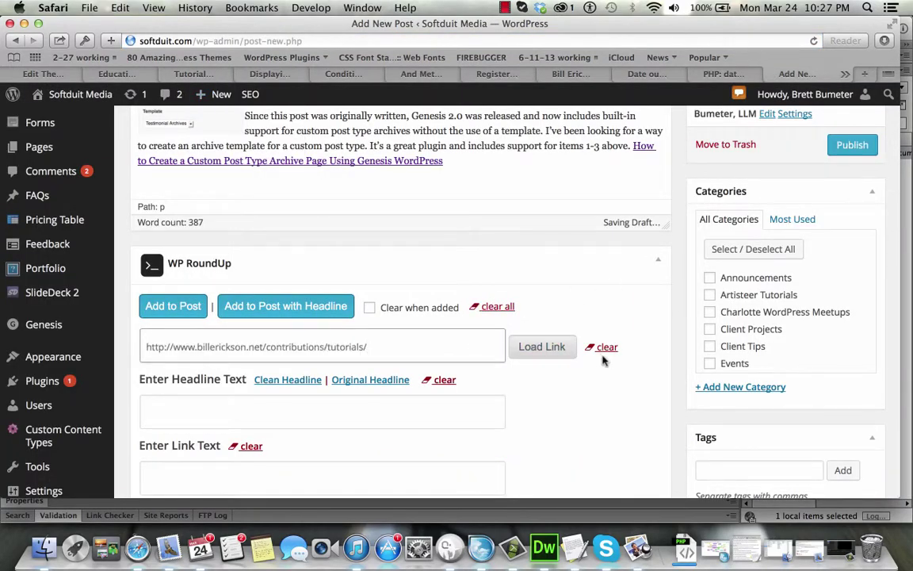
{"action": "left_click", "coordinate": [542, 347]}
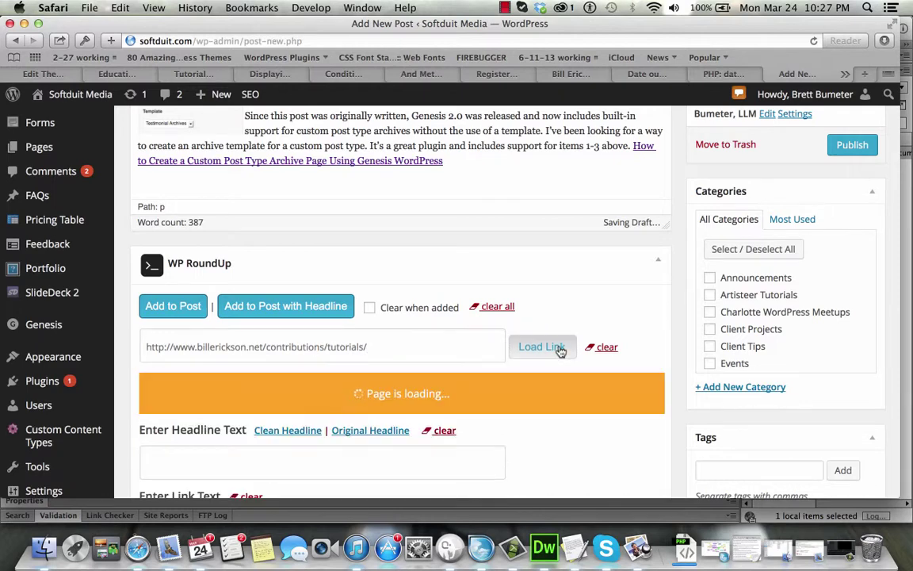
{"action": "scroll", "coordinate": [624, 308], "scroll_direction": "down", "scroll_amount": 5}
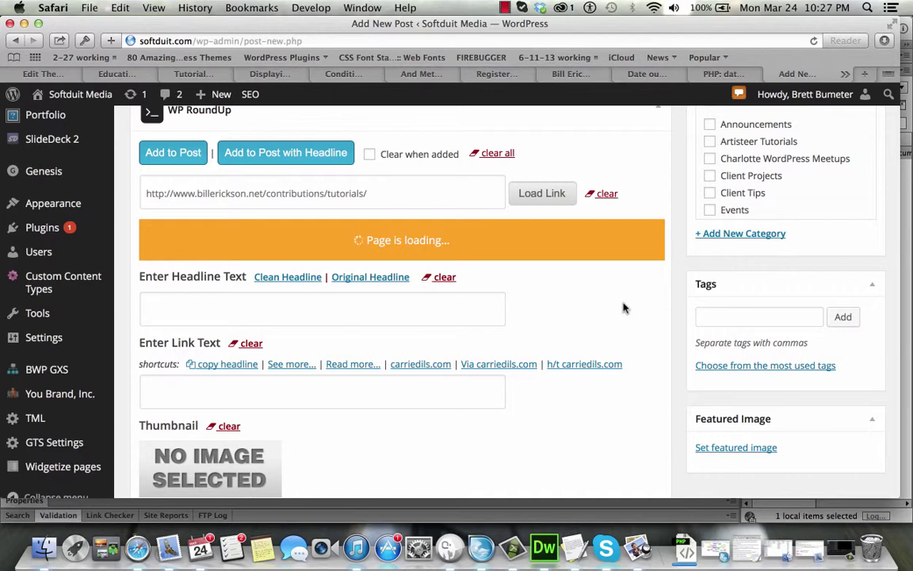
- Tick Client Tips and add the entry with headline, linked 'Via billerickson.net'
{"action": "left_click", "coordinate": [711, 195]}
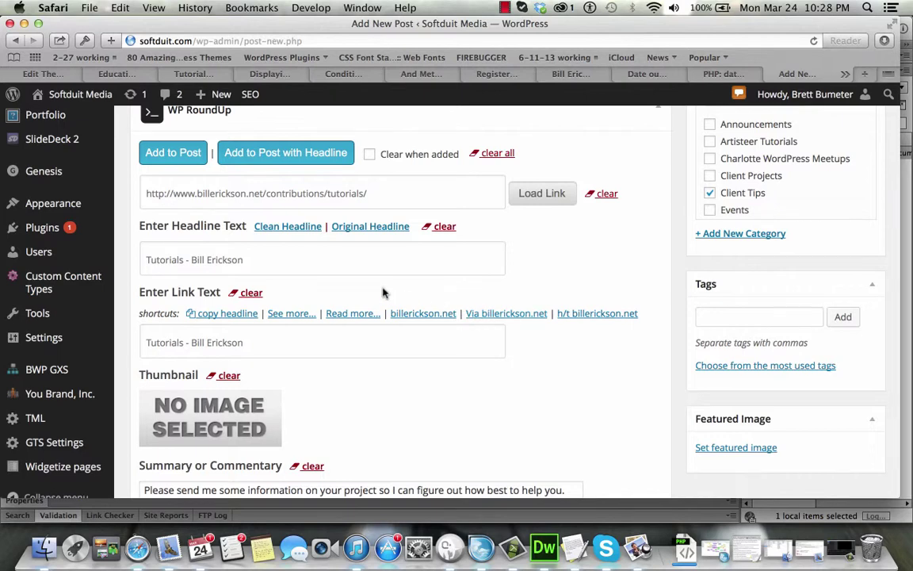
{"action": "left_click", "coordinate": [526, 314]}
{"action": "scroll", "coordinate": [574, 416], "scroll_direction": "down", "scroll_amount": 2}
{"action": "scroll", "coordinate": [574, 417], "scroll_direction": "down", "scroll_amount": 10}
{"action": "scroll", "coordinate": [574, 417], "scroll_direction": "up", "scroll_amount": 9}
{"action": "scroll", "coordinate": [575, 416], "scroll_direction": "up", "scroll_amount": 10}
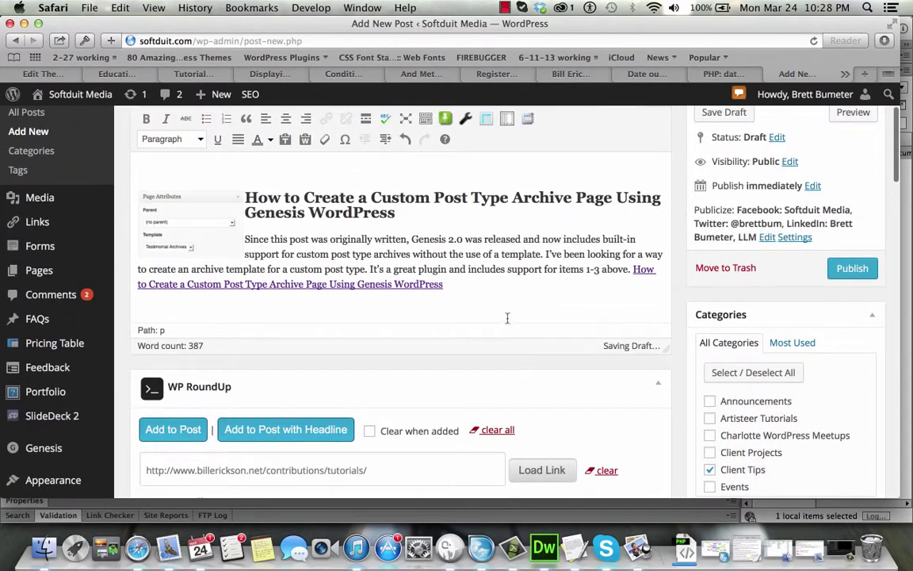
{"action": "left_click", "coordinate": [321, 429]}
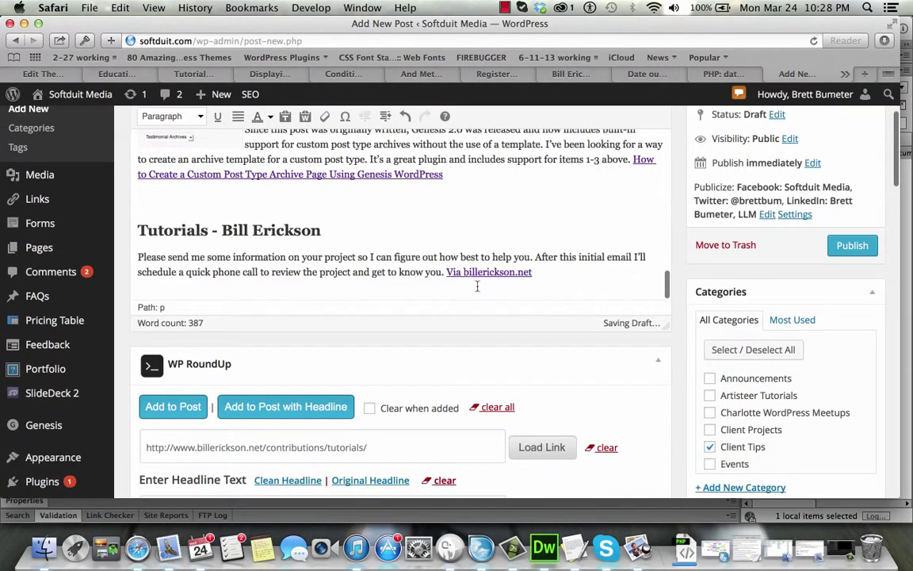
{"action": "scroll", "coordinate": [505, 246], "scroll_direction": "down", "scroll_amount": 1}
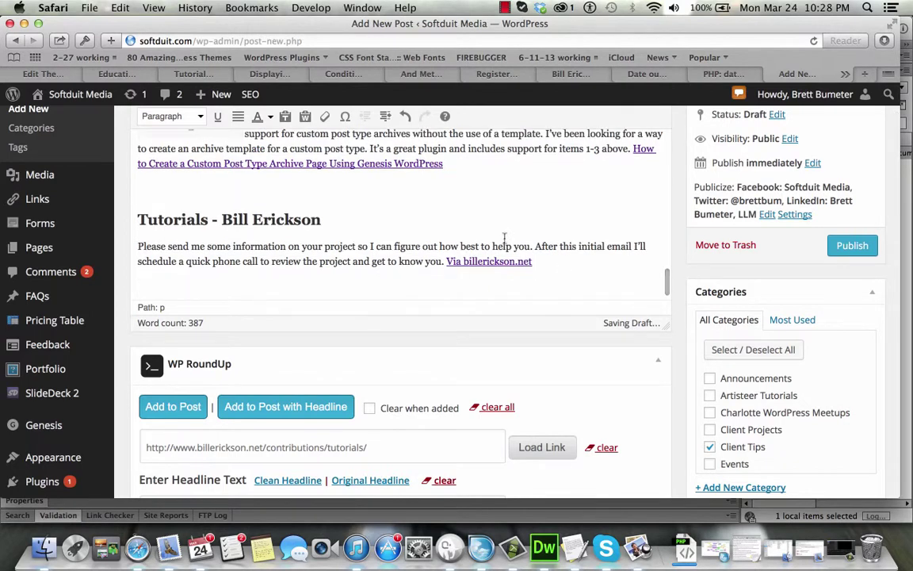
- Close the Bill Erickson tutorials tab and copy the Kevin Shoffner article URL
{"action": "left_click", "coordinate": [205, 76]}
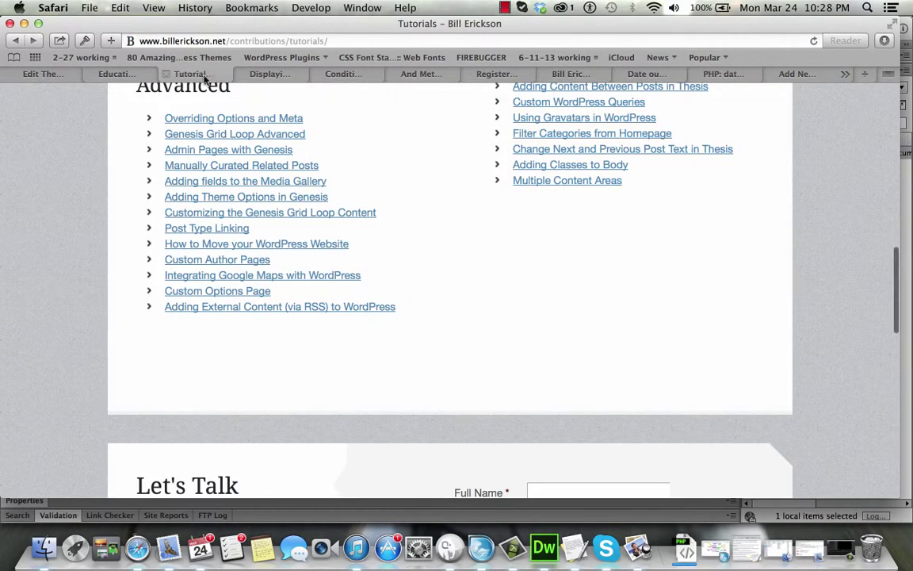
{"action": "left_click", "coordinate": [167, 74]}
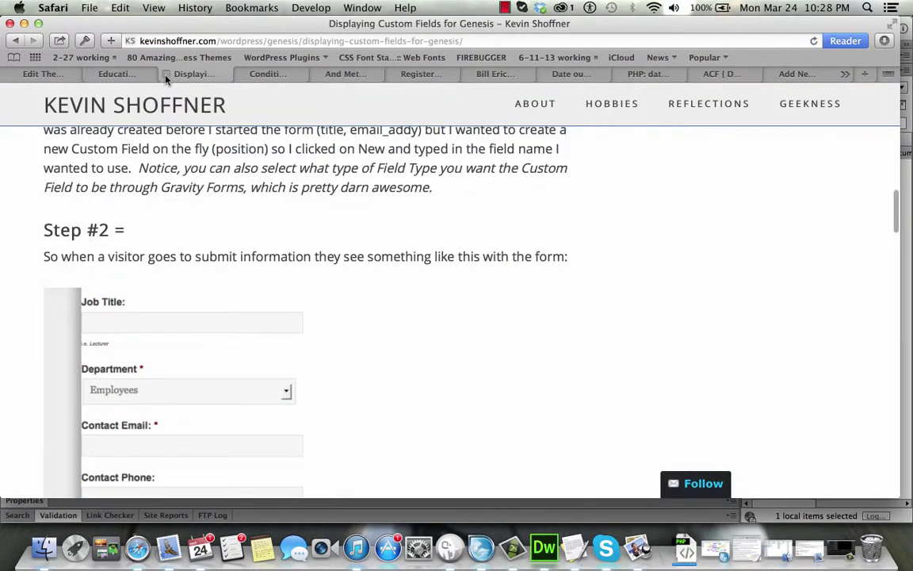
{"action": "left_click", "coordinate": [215, 37]}
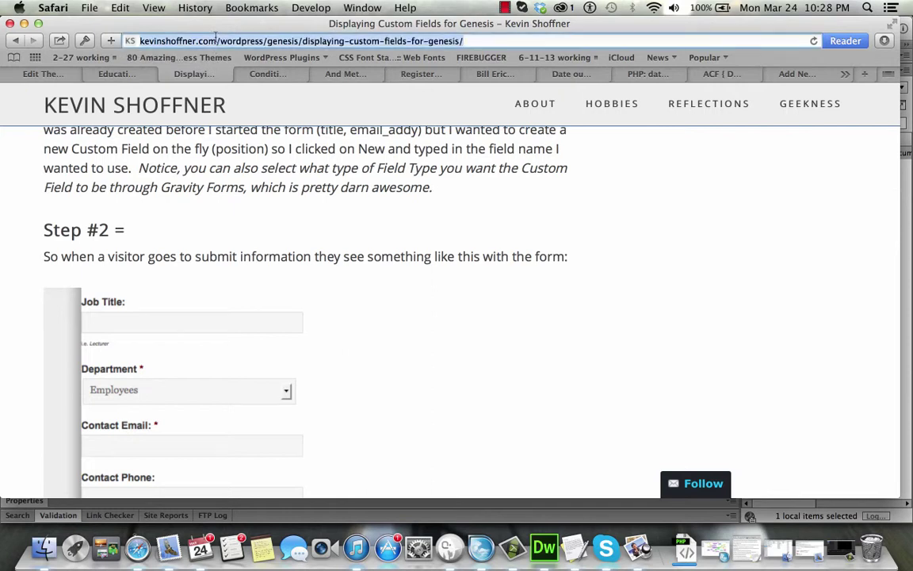
{"action": "key", "text": "super+c"}
{"action": "left_click", "coordinate": [792, 73]}
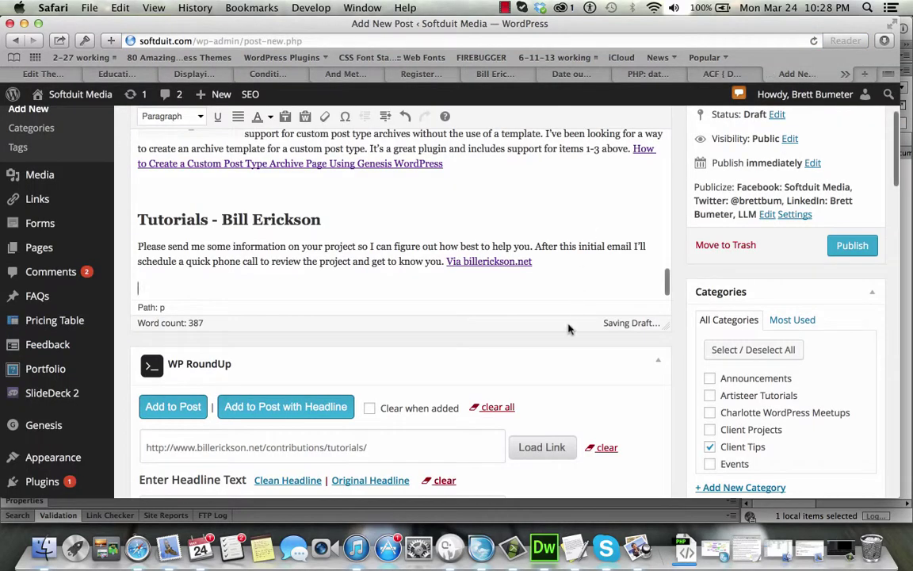
{"action": "scroll", "coordinate": [568, 328], "scroll_direction": "down", "scroll_amount": 2}
{"action": "left_click", "coordinate": [465, 343]}
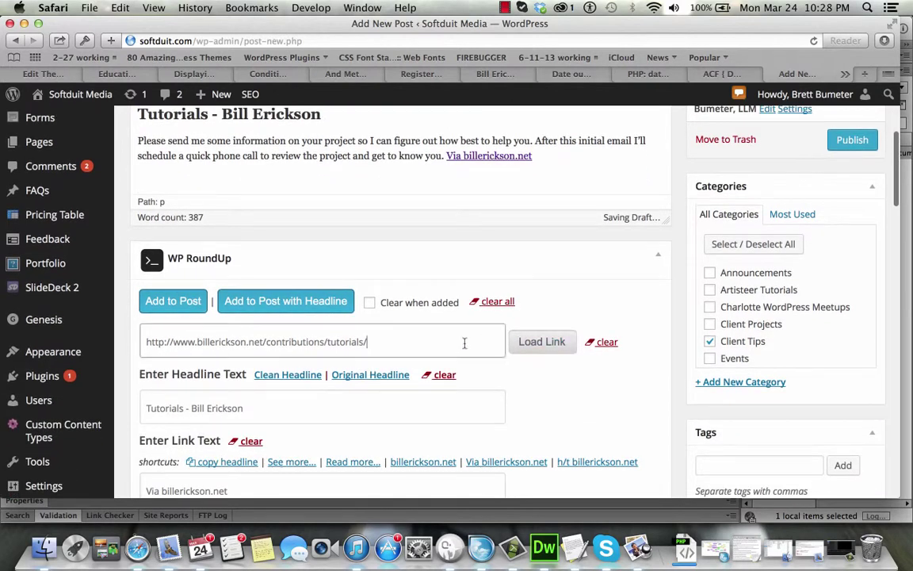
{"action": "left_click", "coordinate": [493, 301]}
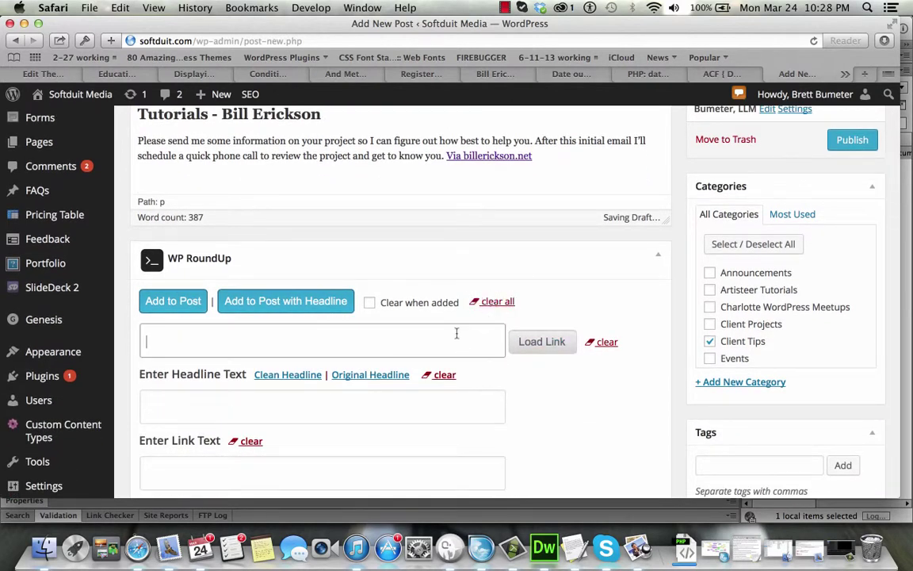
{"action": "key", "text": "super+v"}
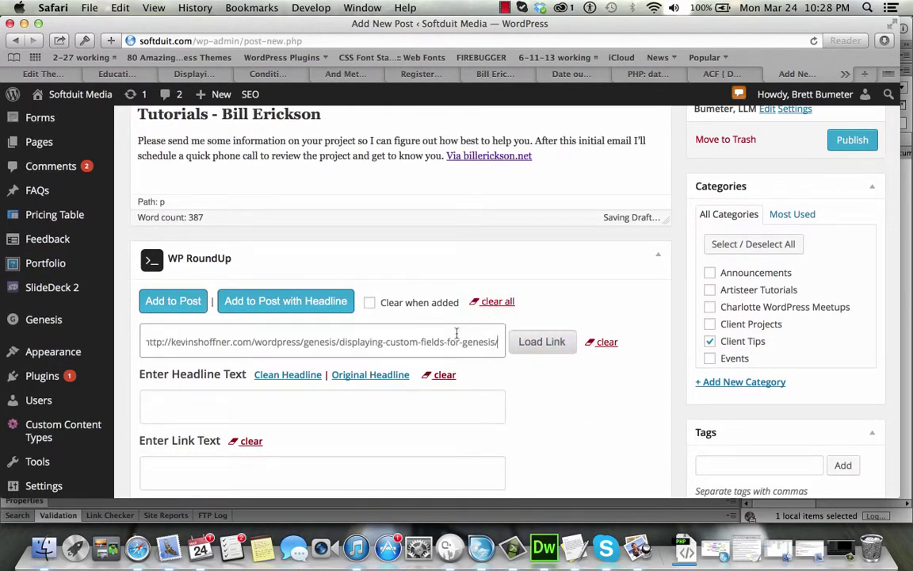
{"action": "left_click", "coordinate": [543, 342]}
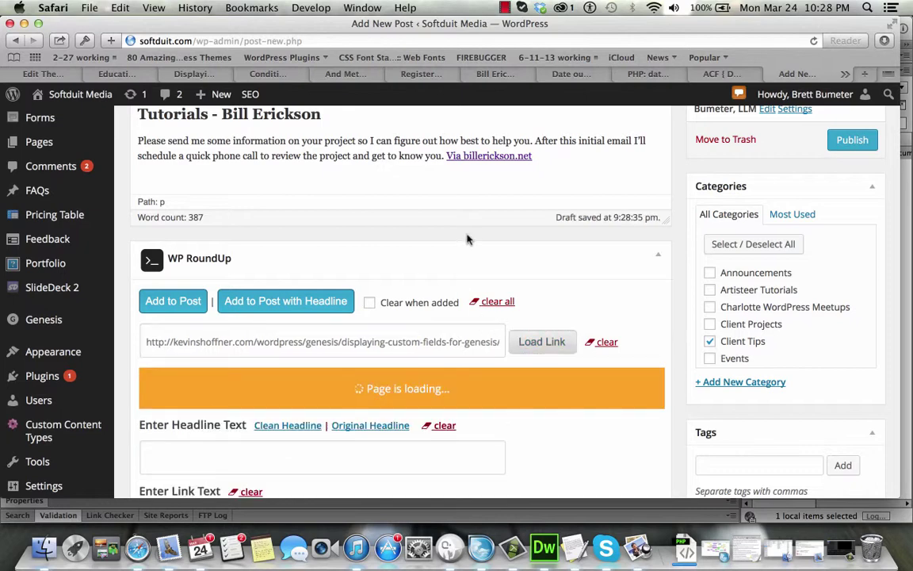
- Add the 'Displaying Custom Fields for Genesis' entry with headline, then start a new paragraph
{"action": "left_click", "coordinate": [323, 302]}
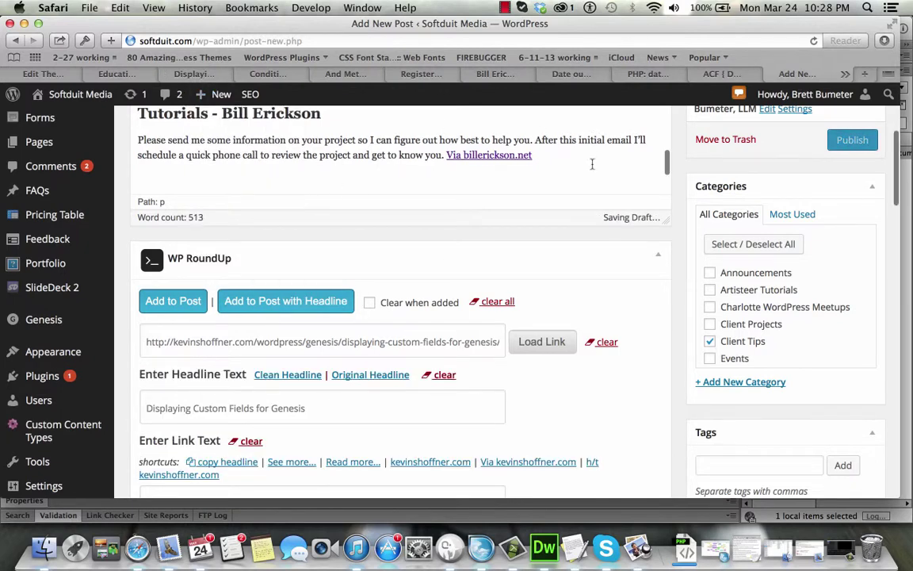
{"action": "scroll", "coordinate": [591, 164], "scroll_direction": "down", "scroll_amount": 5}
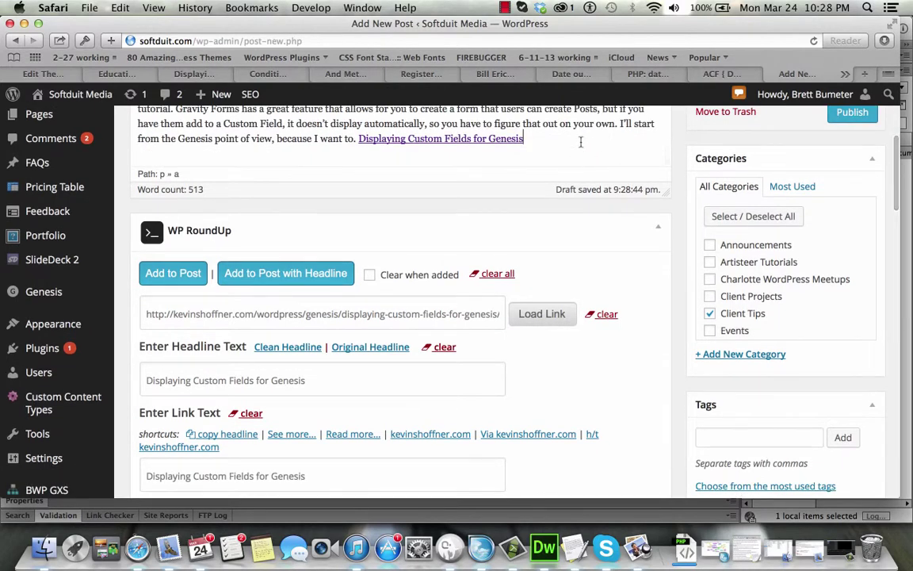
{"action": "left_click", "coordinate": [580, 142]}
{"action": "key", "text": "Return"}
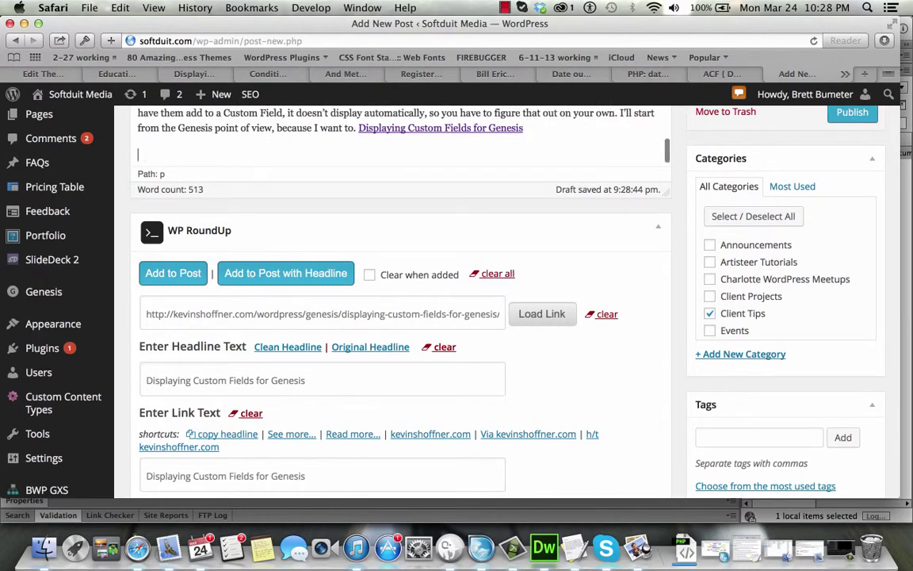
- Close the Displaying Custom Fields tab and select the Conditional Tags Codex URL
{"action": "left_click", "coordinate": [191, 74]}
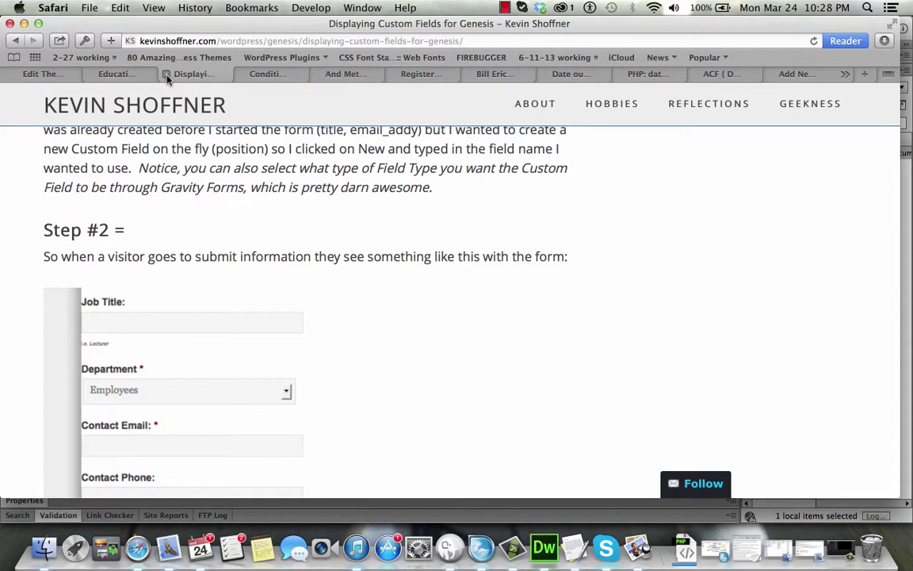
{"action": "left_click", "coordinate": [166, 74]}
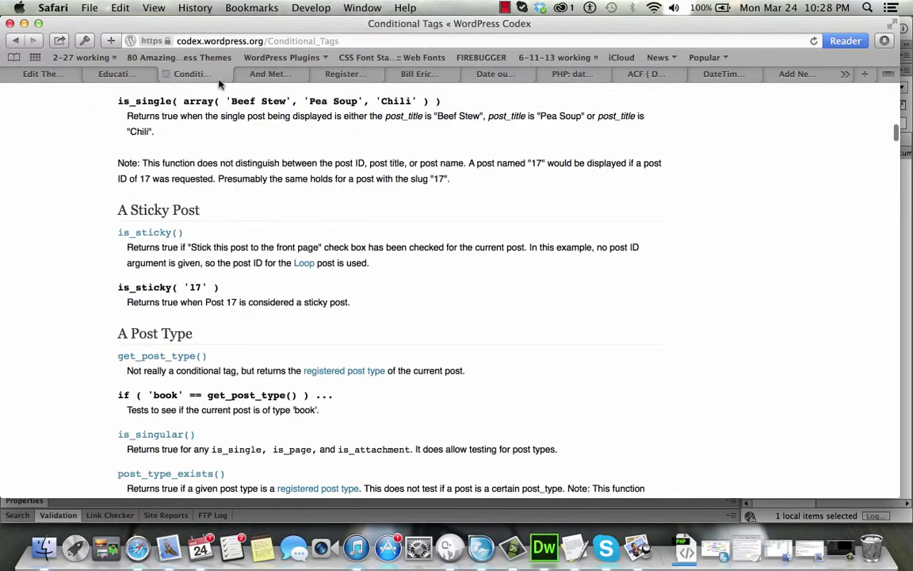
{"action": "left_click", "coordinate": [261, 40]}
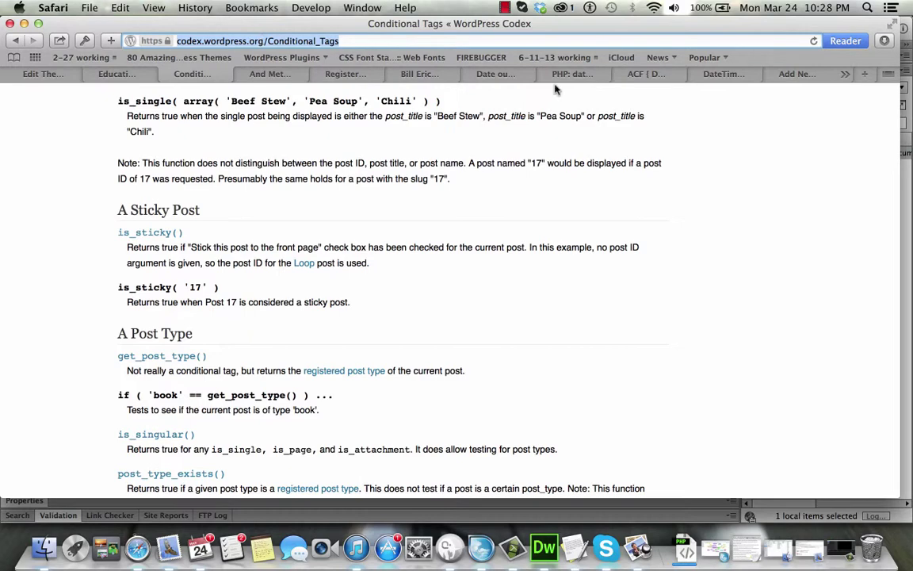
- Clear WP RoundUp, paste the Codex URL and load its headline and summary
{"action": "left_click", "coordinate": [796, 74]}
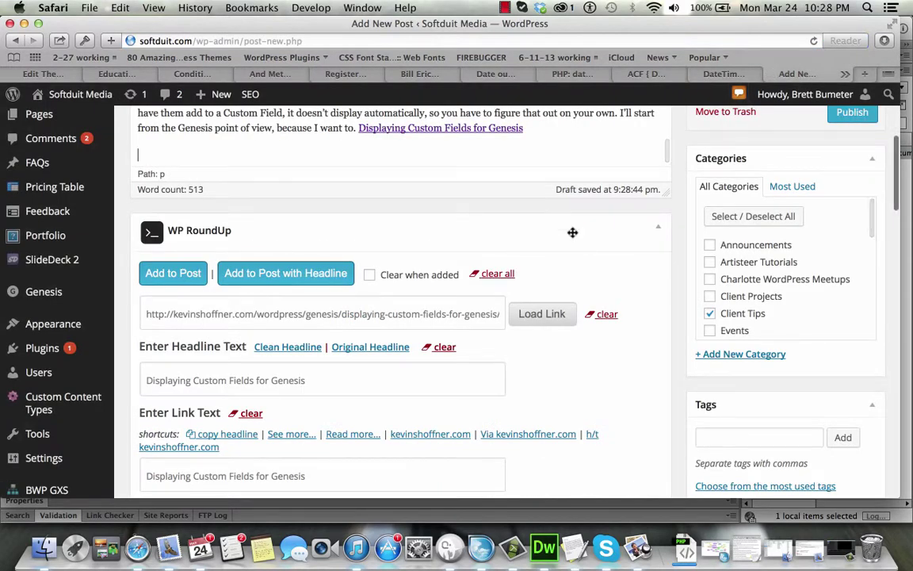
{"action": "left_click", "coordinate": [493, 274]}
{"action": "left_click", "coordinate": [467, 314]}
{"action": "key", "text": "super+v"}
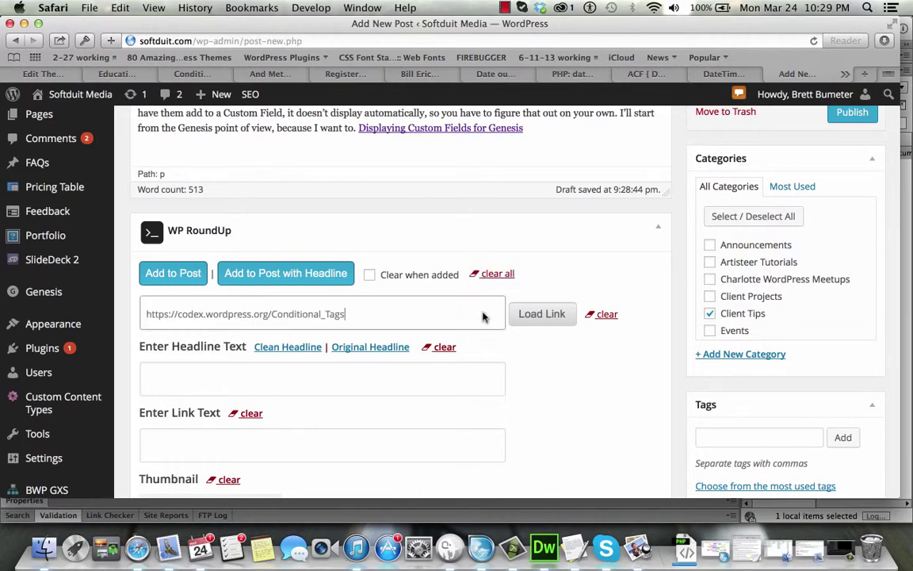
{"action": "left_click", "coordinate": [546, 321]}
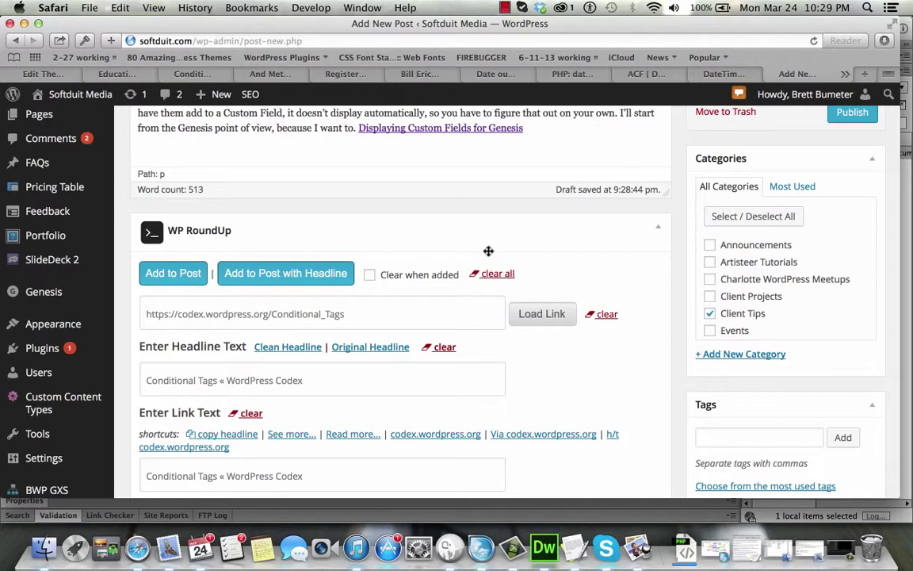
- Insert the 'Conditional Tags « WordPress Codex' entry with its headline into the post
{"action": "scroll", "coordinate": [488, 250], "scroll_direction": "down", "scroll_amount": 10}
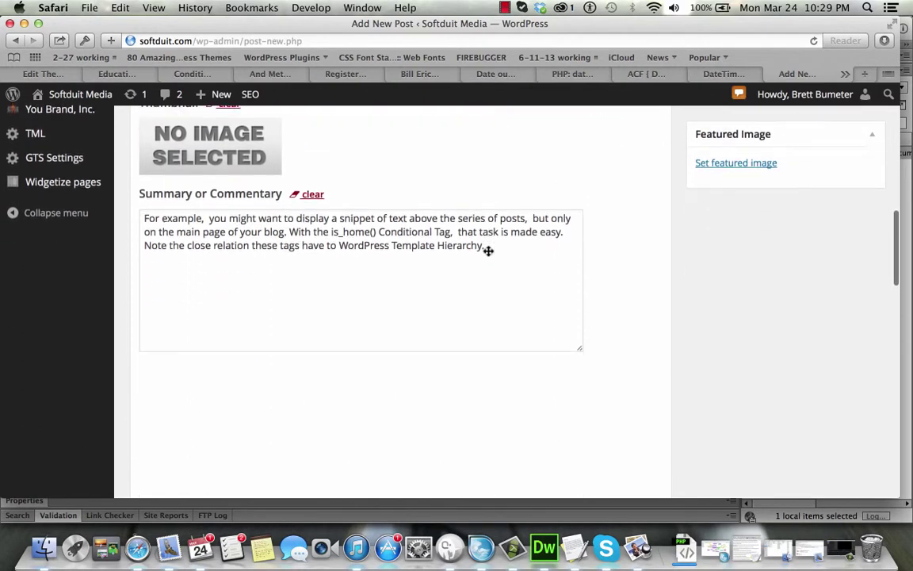
{"action": "scroll", "coordinate": [488, 250], "scroll_direction": "up", "scroll_amount": 6}
{"action": "scroll", "coordinate": [488, 251], "scroll_direction": "up", "scroll_amount": 2}
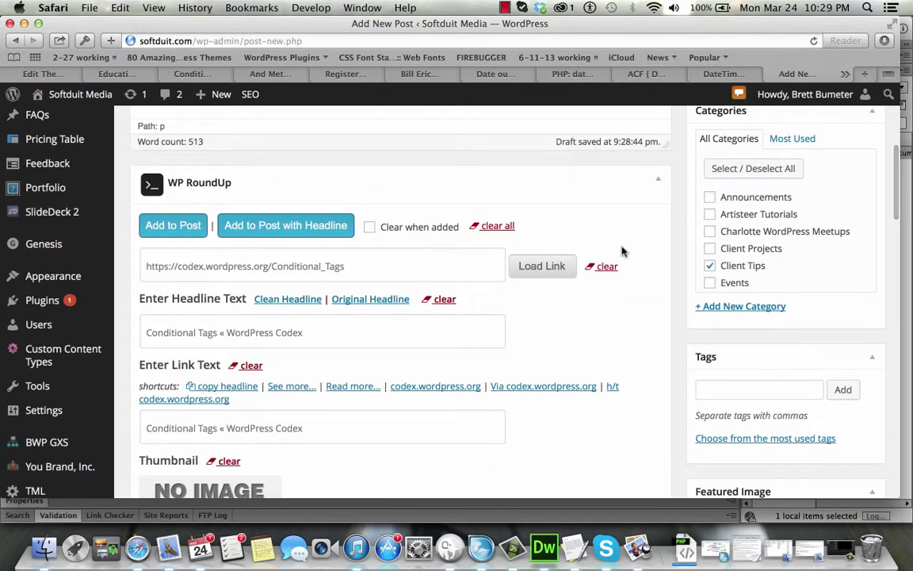
{"action": "left_click", "coordinate": [341, 230]}
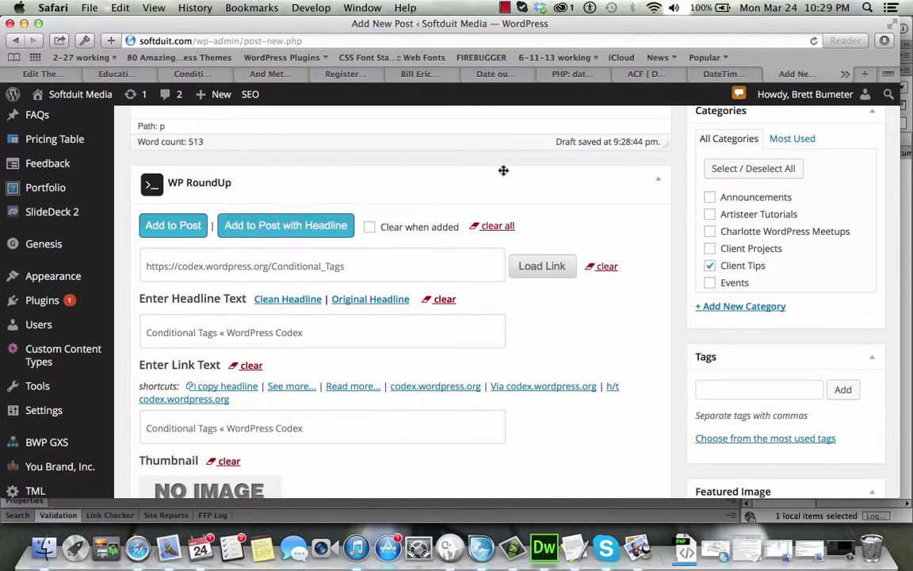
{"action": "scroll", "coordinate": [503, 171], "scroll_direction": "up", "scroll_amount": 2}
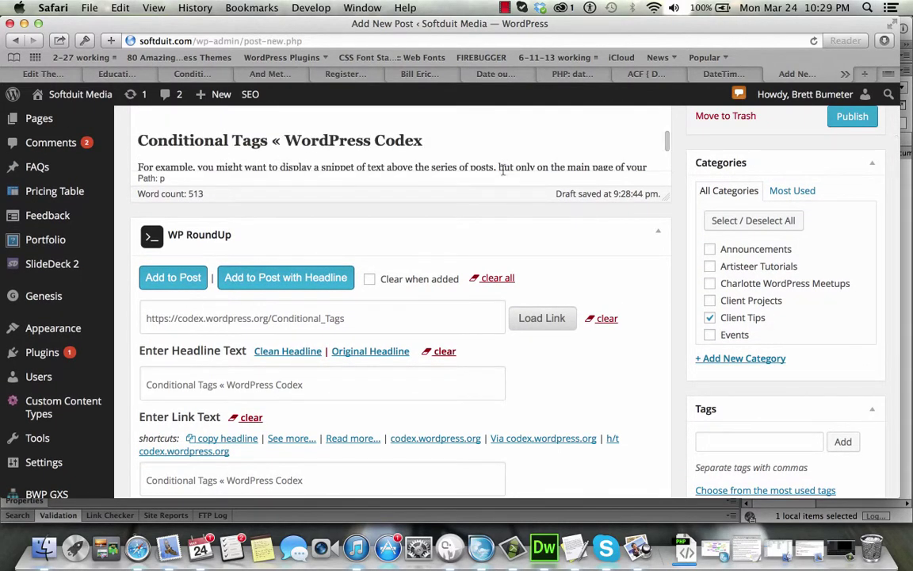
{"action": "scroll", "coordinate": [503, 159], "scroll_direction": "down", "scroll_amount": 3}
{"action": "scroll", "coordinate": [502, 144], "scroll_direction": "down", "scroll_amount": 2}
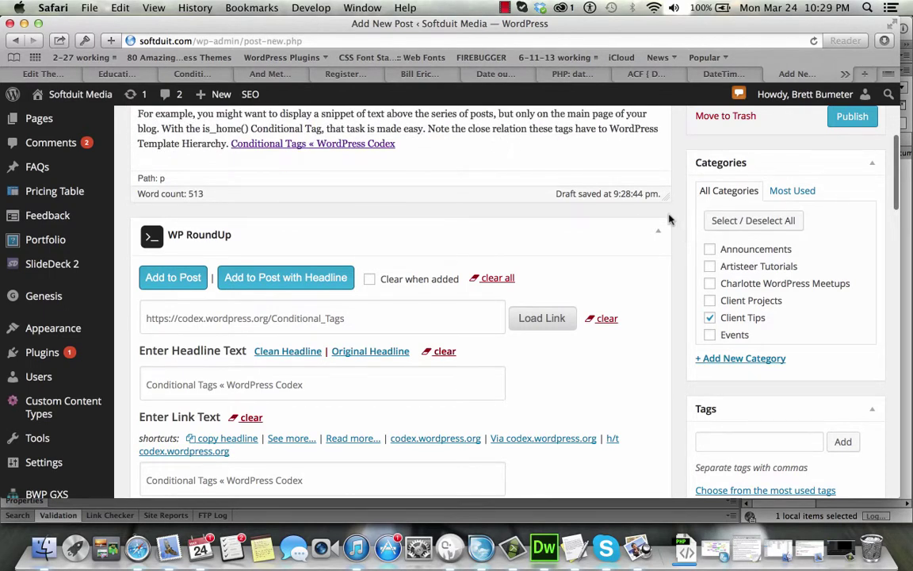
{"action": "scroll", "coordinate": [670, 214], "scroll_direction": "up", "scroll_amount": 3}
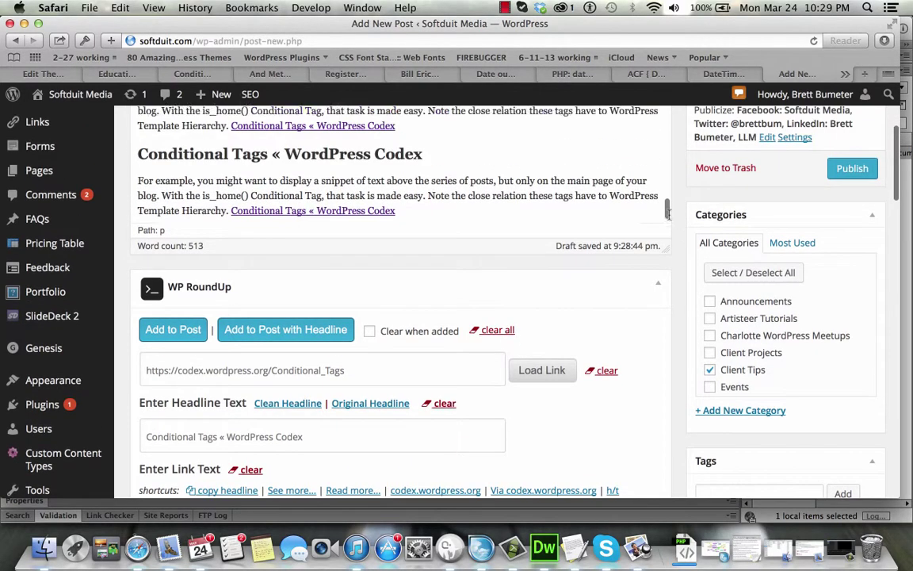
- Delete the duplicate Conditional Tags heading and paragraph from the post
{"action": "left_click", "coordinate": [575, 171]}
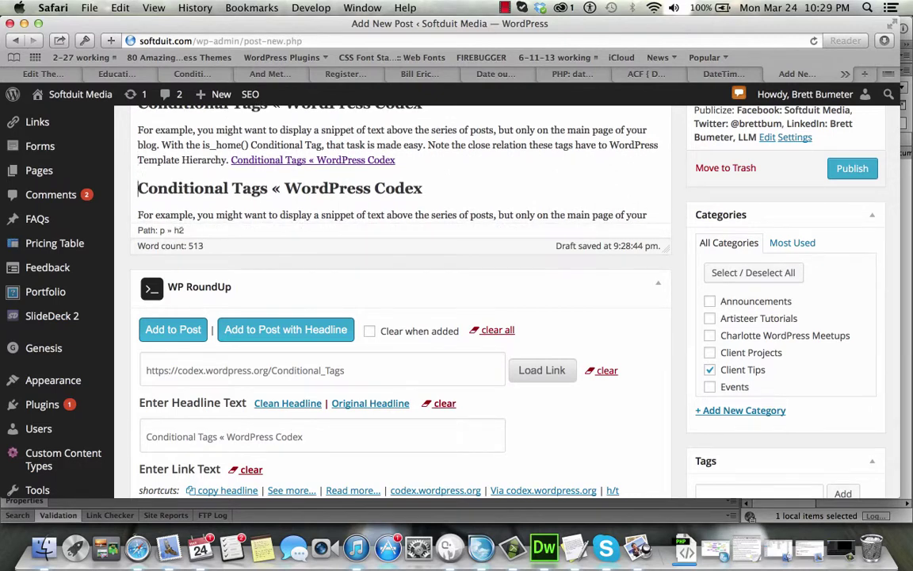
{"action": "key", "text": "shift+Up"}
{"action": "key", "text": "shift+Up"}
{"action": "key", "text": "shift+Up"}
{"action": "key", "text": "shift+Up"}
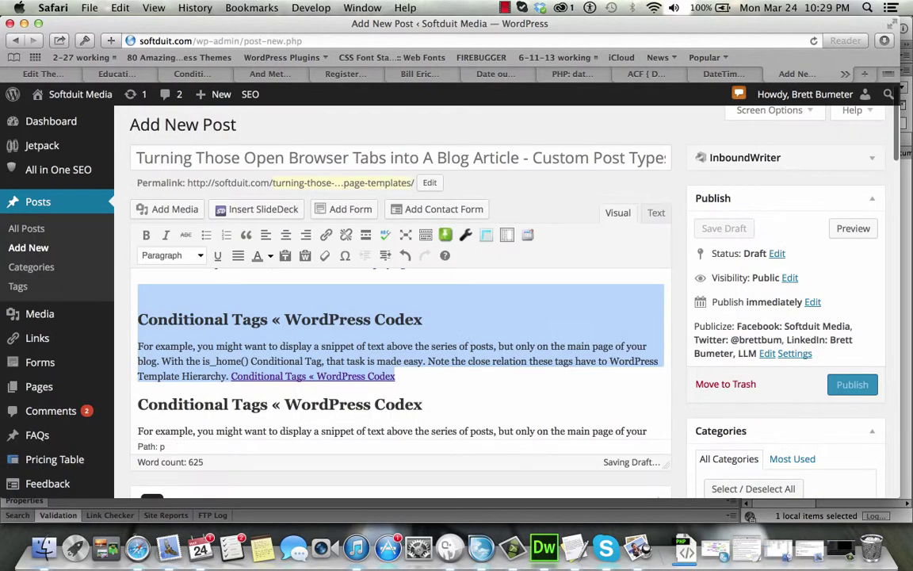
{"action": "key", "text": "BackSpace"}
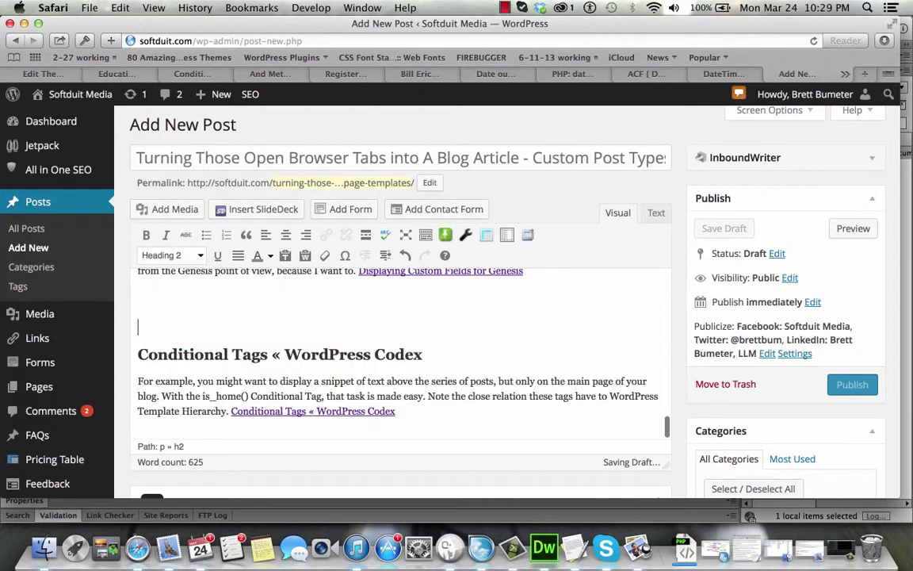
{"action": "key", "text": "BackSpace"}
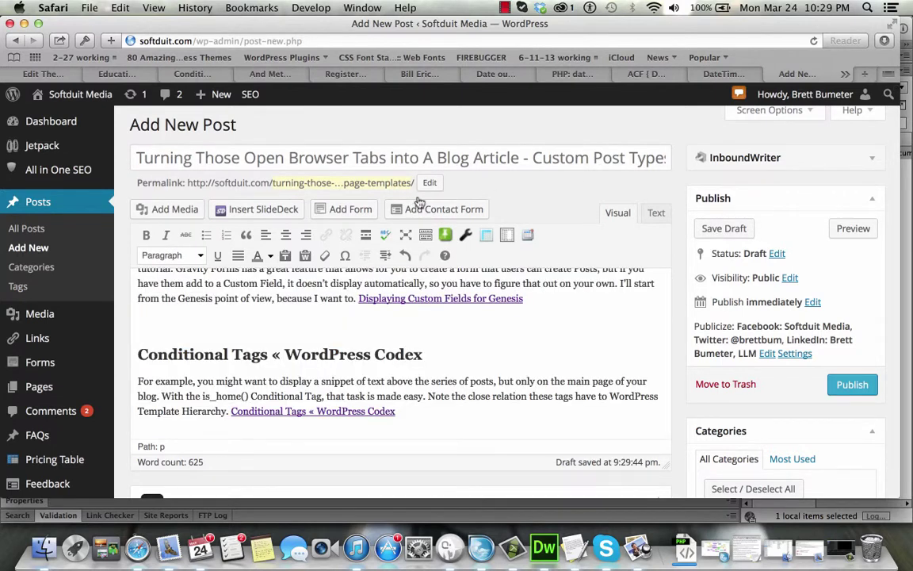
- Add an empty paragraph after the last entry and clear the WP RoundUp fields
{"action": "scroll", "coordinate": [474, 307], "scroll_direction": "down", "scroll_amount": 2}
{"action": "left_click", "coordinate": [483, 353]}
{"action": "key", "text": "Return"}
{"action": "scroll", "coordinate": [668, 446], "scroll_direction": "down", "scroll_amount": 5}
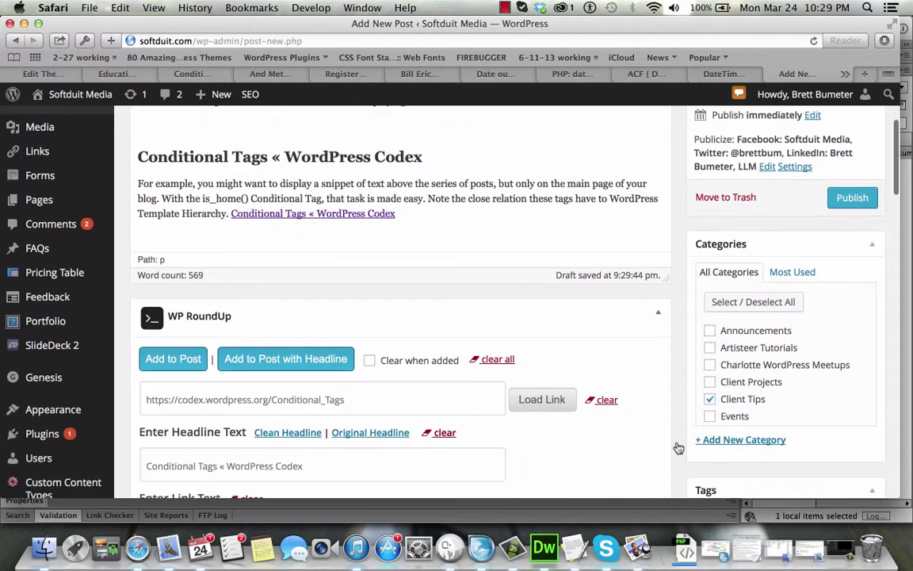
{"action": "left_click", "coordinate": [497, 343]}
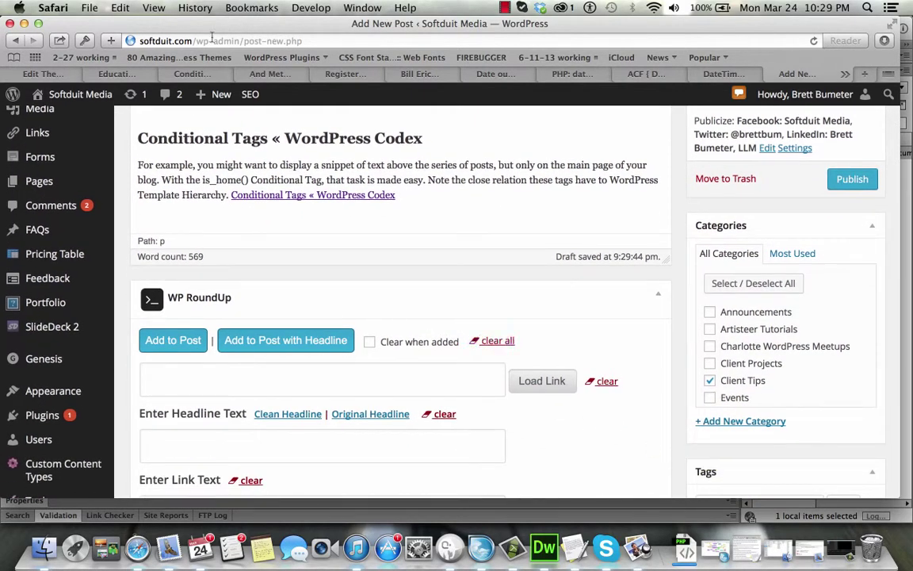
{"action": "left_click", "coordinate": [194, 75]}
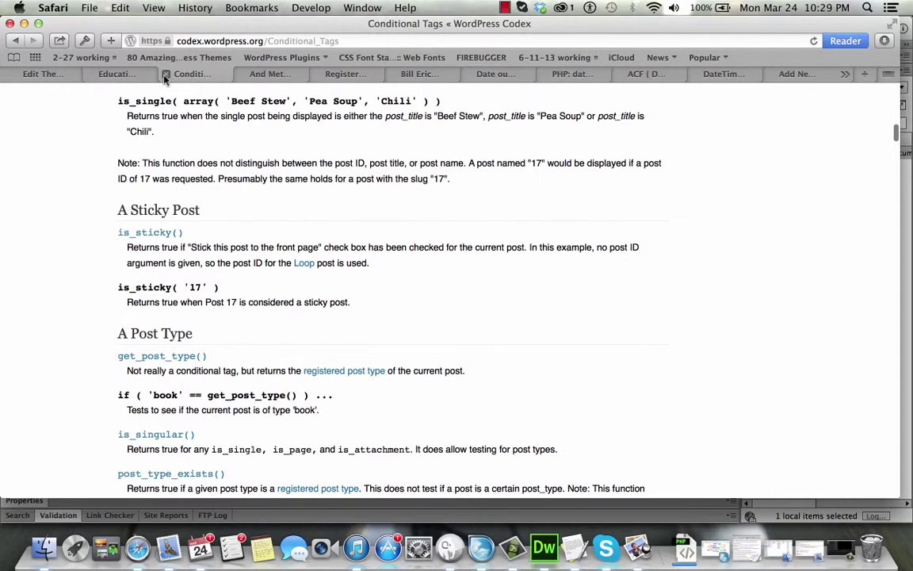
- Close the Codex tab and copy the thestizmedia 'Using Custom Post Types And Meta Fields' article URL
{"action": "left_click", "coordinate": [165, 74]}
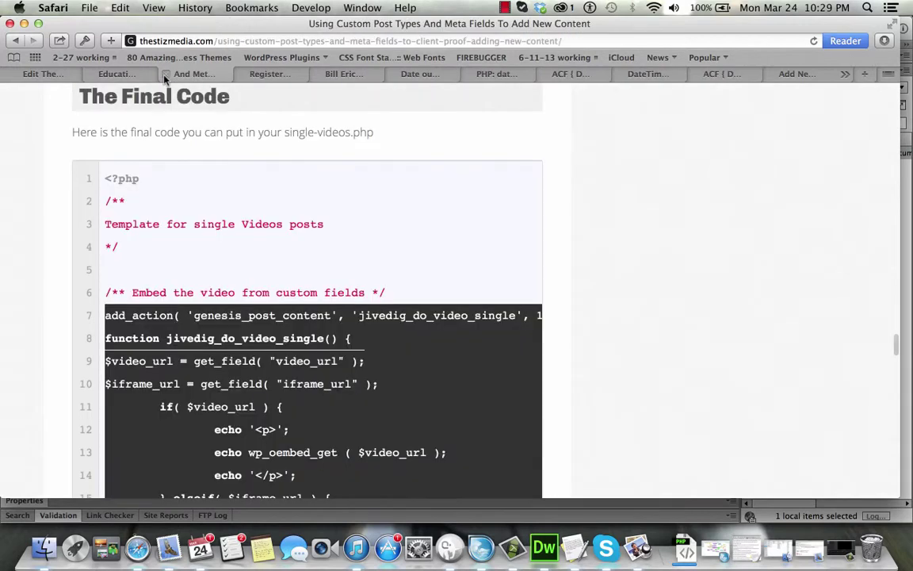
{"action": "left_click", "coordinate": [214, 40]}
{"action": "key", "text": "super+c"}
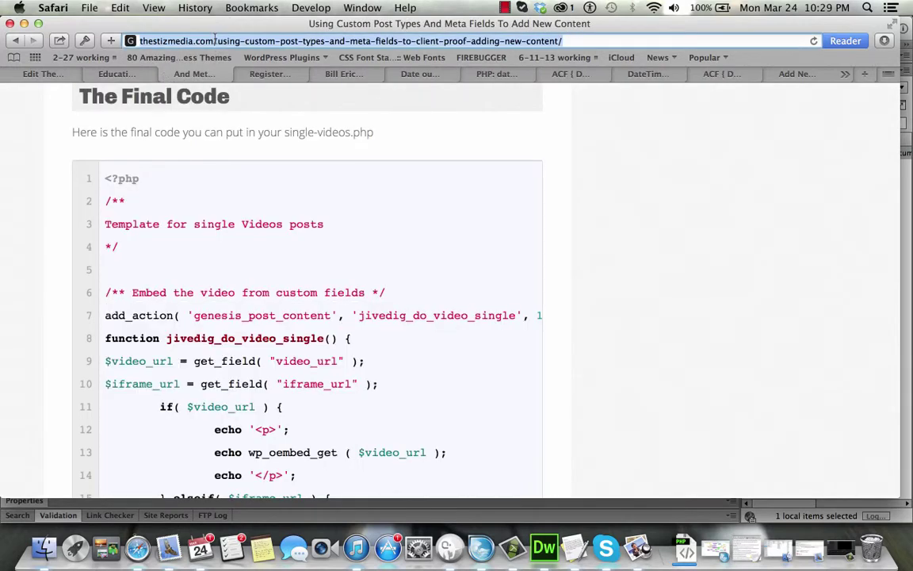
{"action": "scroll", "coordinate": [677, 173], "scroll_direction": "up", "scroll_amount": 10}
{"action": "scroll", "coordinate": [677, 174], "scroll_direction": "up", "scroll_amount": 15}
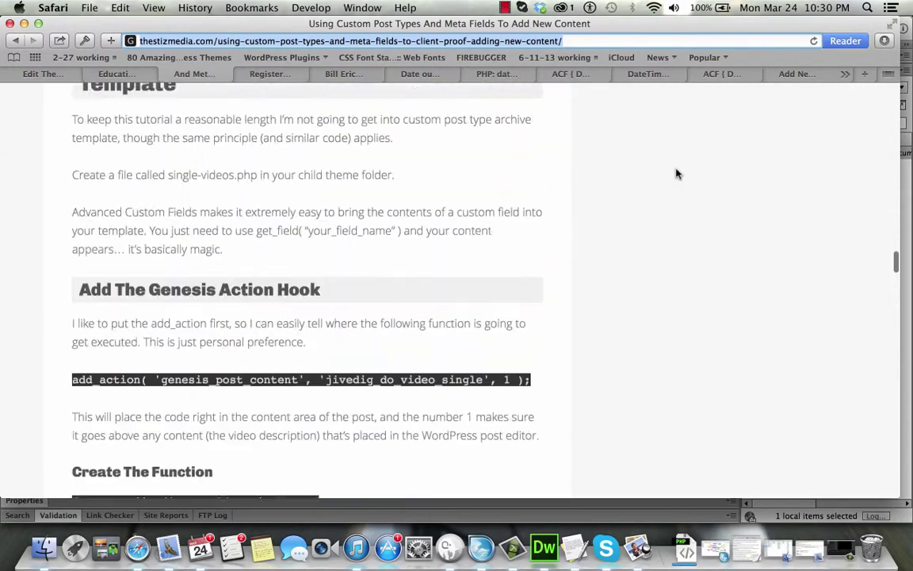
{"action": "scroll", "coordinate": [677, 174], "scroll_direction": "up", "scroll_amount": 15}
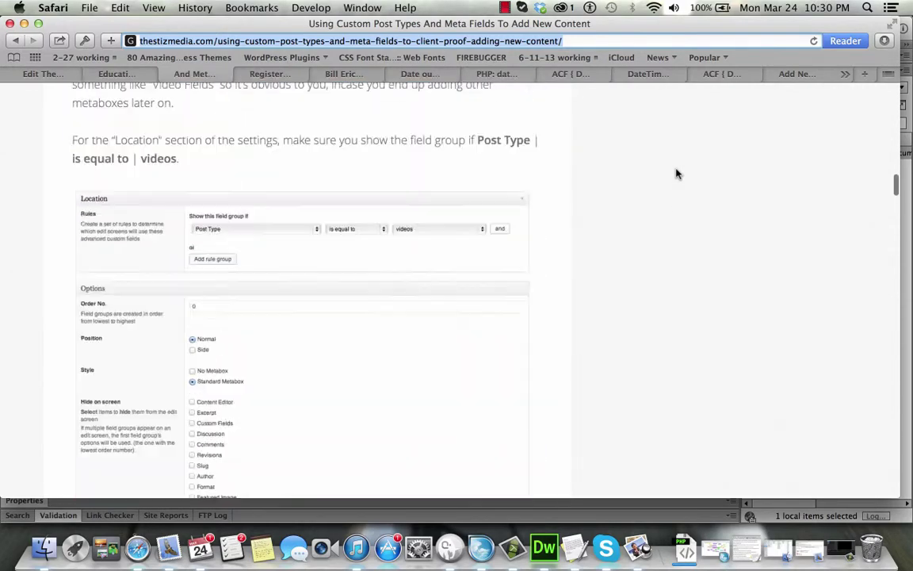
{"action": "scroll", "coordinate": [677, 173], "scroll_direction": "up", "scroll_amount": 5}
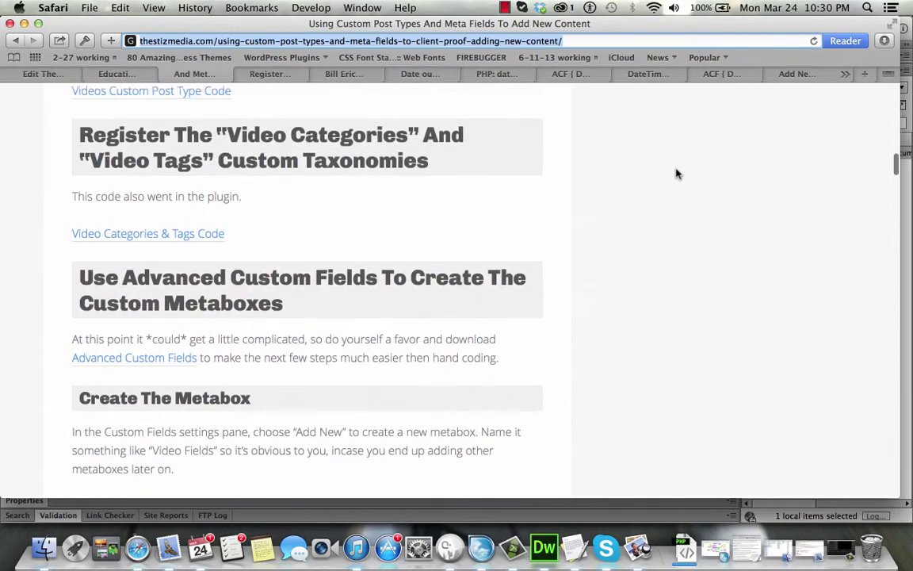
{"action": "scroll", "coordinate": [677, 173], "scroll_direction": "down", "scroll_amount": 15}
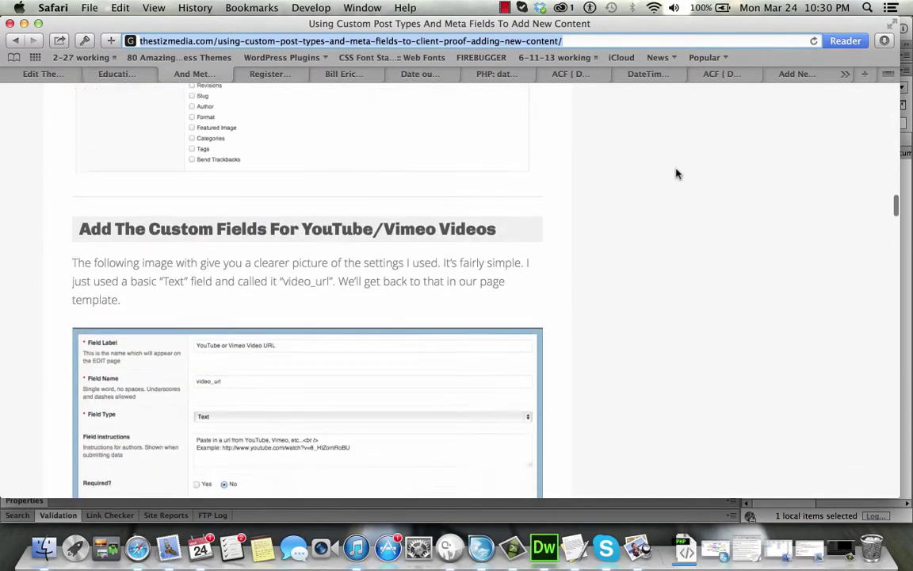
{"action": "scroll", "coordinate": [677, 173], "scroll_direction": "down", "scroll_amount": 5}
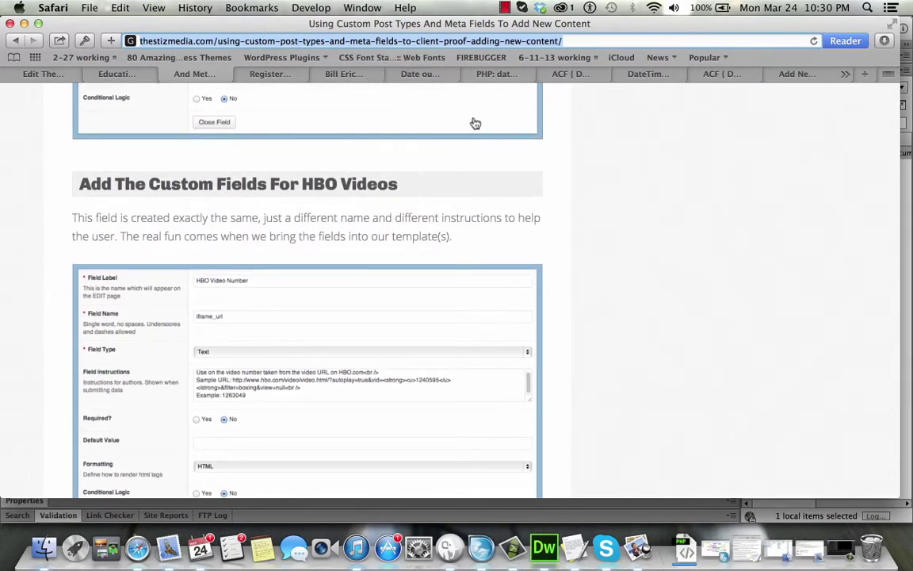
{"action": "scroll", "coordinate": [582, 255], "scroll_direction": "down", "scroll_amount": 10}
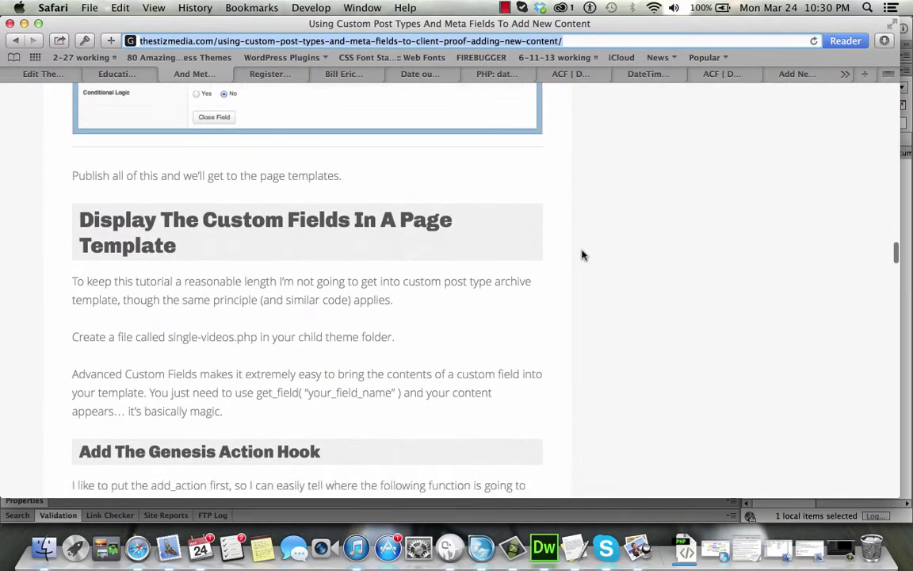
{"action": "scroll", "coordinate": [582, 255], "scroll_direction": "down", "scroll_amount": 4}
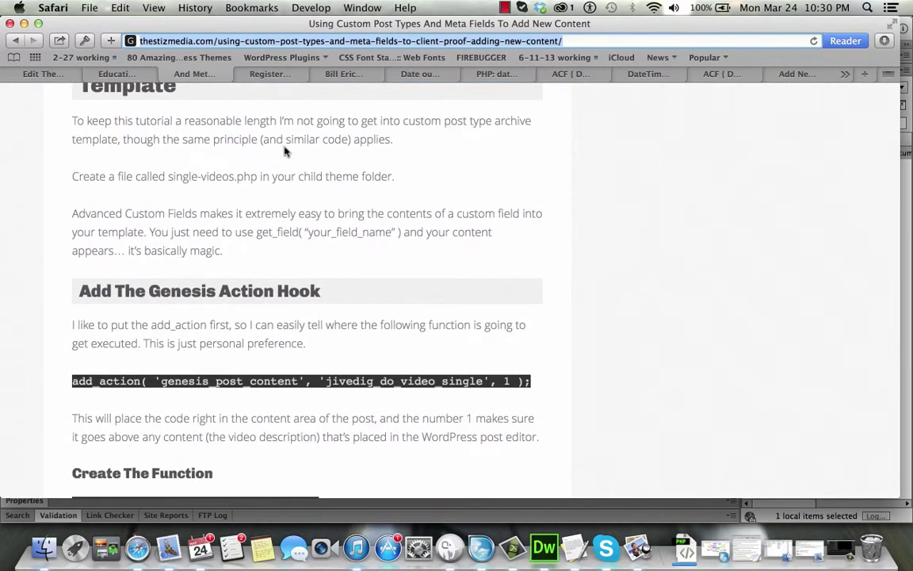
- Load the custom post types article link into the WP RoundUp box
{"action": "left_click", "coordinate": [797, 74]}
{"action": "left_click", "coordinate": [487, 383]}
{"action": "key", "text": "super+v"}
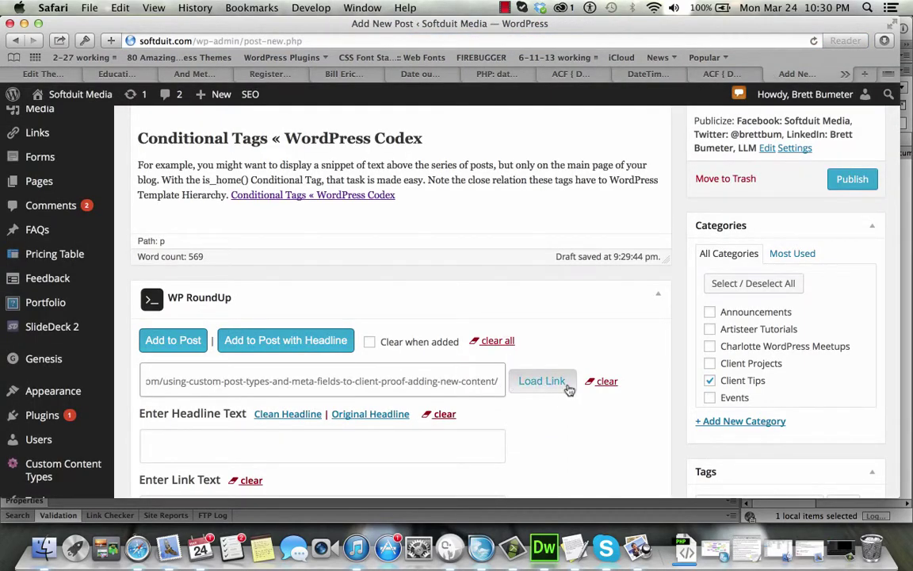
{"action": "left_click", "coordinate": [563, 382]}
{"action": "scroll", "coordinate": [656, 351], "scroll_direction": "down", "scroll_amount": 3}
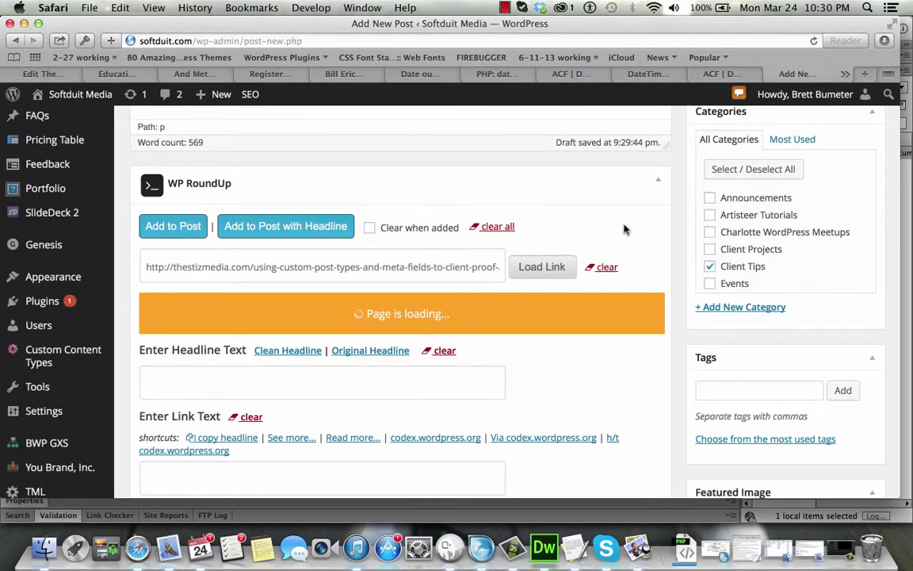
- Insert the entry with headline and 'Via thestizmedia.com' link, then add an empty paragraph
{"action": "left_click", "coordinate": [285, 226]}
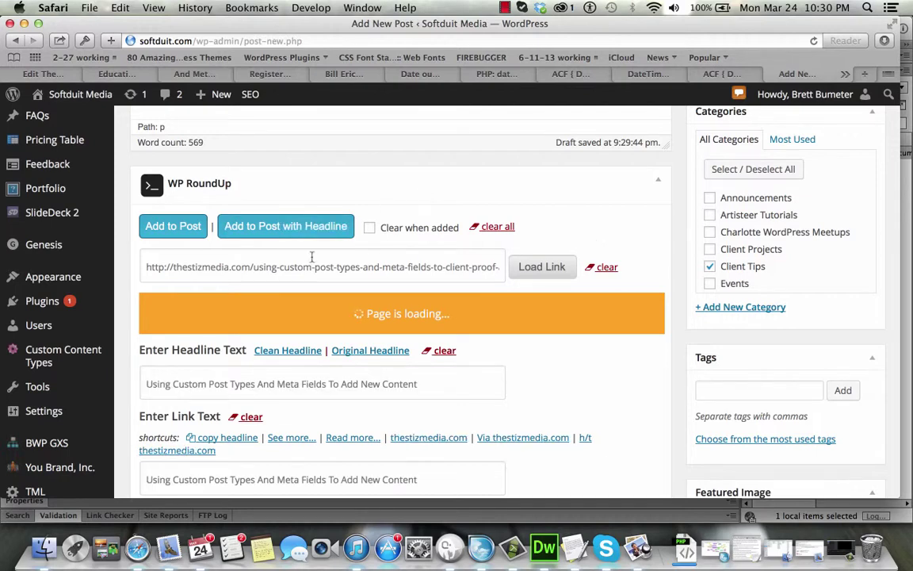
{"action": "left_click", "coordinate": [529, 387]}
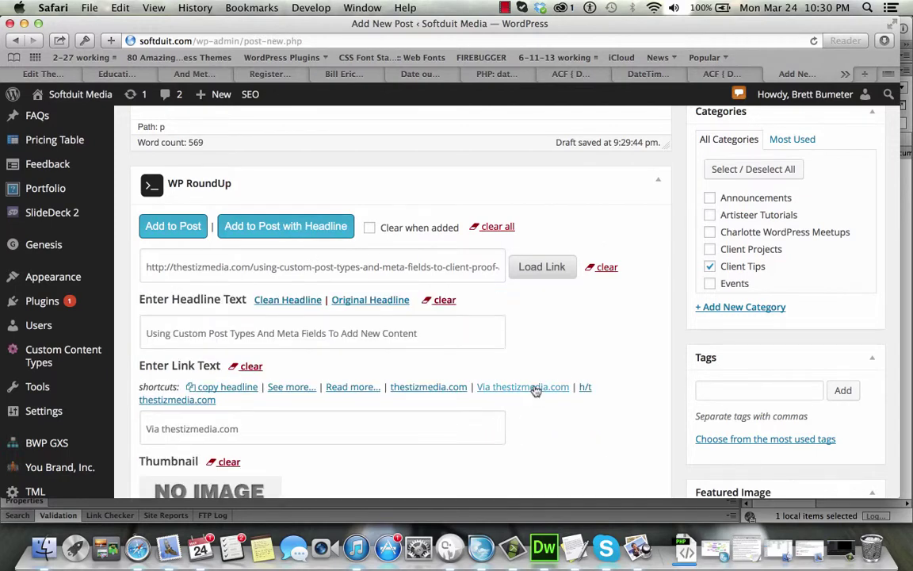
{"action": "left_click", "coordinate": [296, 228]}
{"action": "scroll", "coordinate": [638, 201], "scroll_direction": "up", "scroll_amount": 1}
{"action": "scroll", "coordinate": [574, 159], "scroll_direction": "down", "scroll_amount": 5}
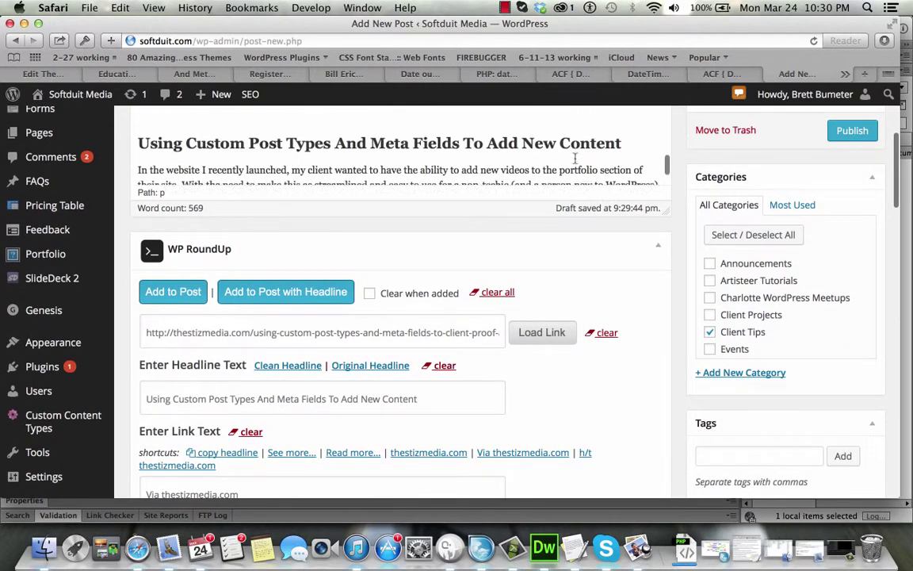
{"action": "left_click", "coordinate": [575, 159]}
{"action": "key", "text": "Return"}
- Close the thestizmedia article tab and copy the 'Register videos custom post type' gist address
{"action": "mouse_move", "coordinate": [204, 91]}
{"action": "left_click", "coordinate": [197, 74]}
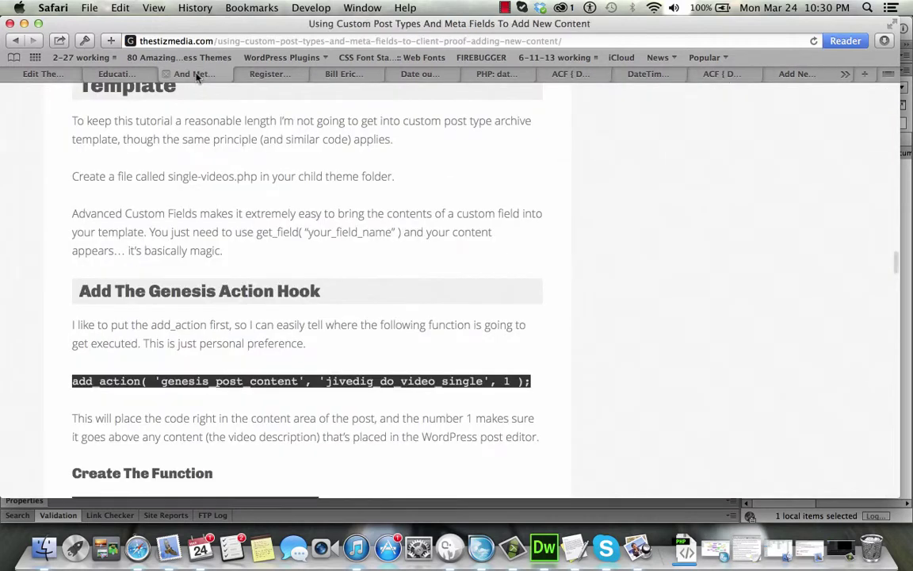
{"action": "left_click", "coordinate": [166, 74]}
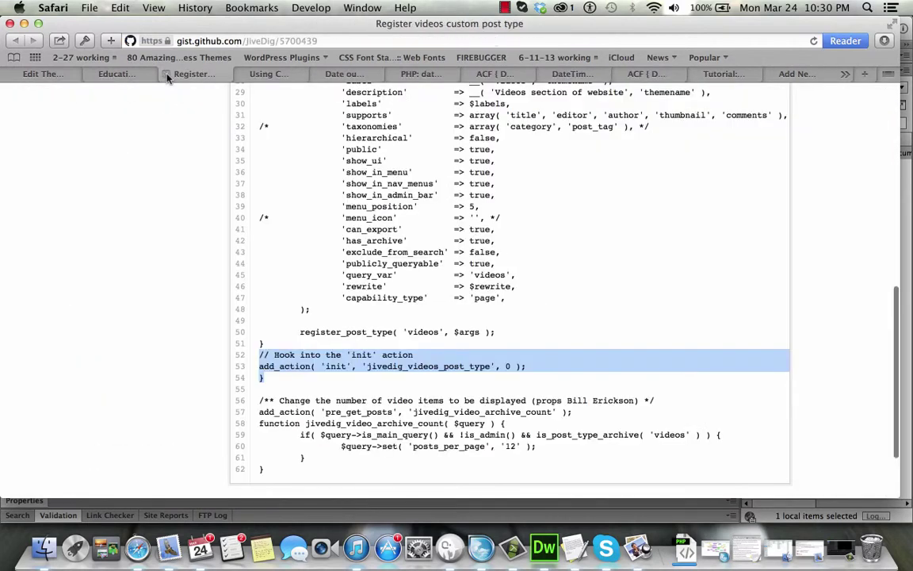
{"action": "left_click", "coordinate": [279, 41]}
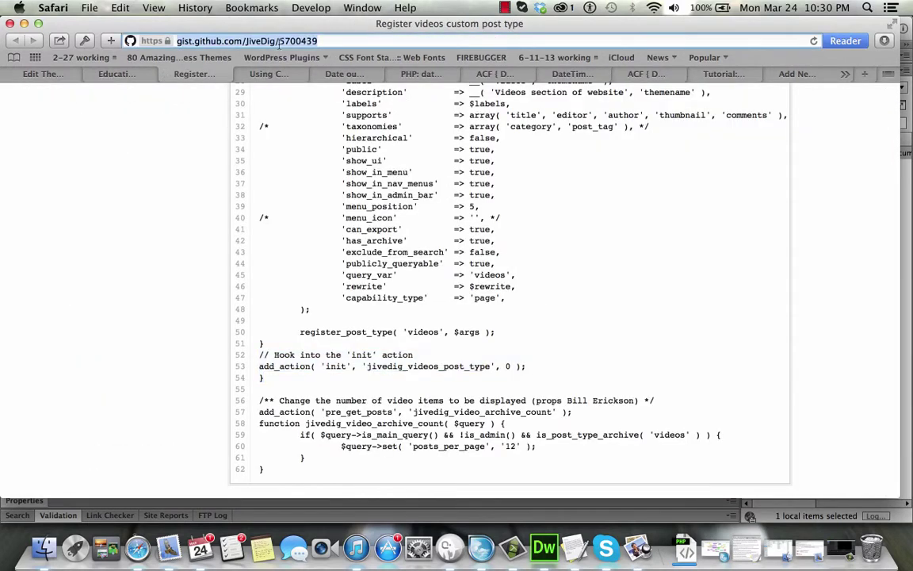
{"action": "key", "text": "super+c"}
{"action": "scroll", "coordinate": [831, 196], "scroll_direction": "up", "scroll_amount": 3}
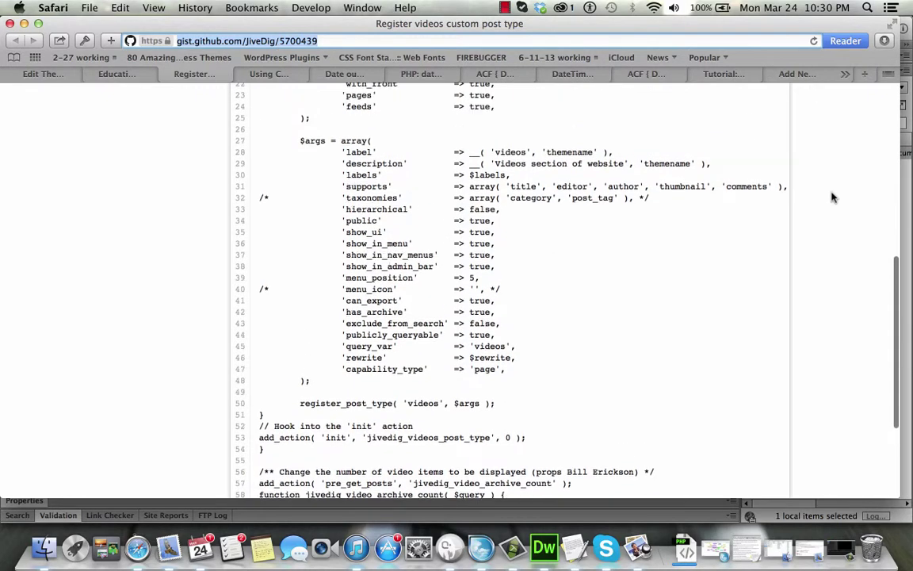
{"action": "scroll", "coordinate": [832, 196], "scroll_direction": "up", "scroll_amount": 10}
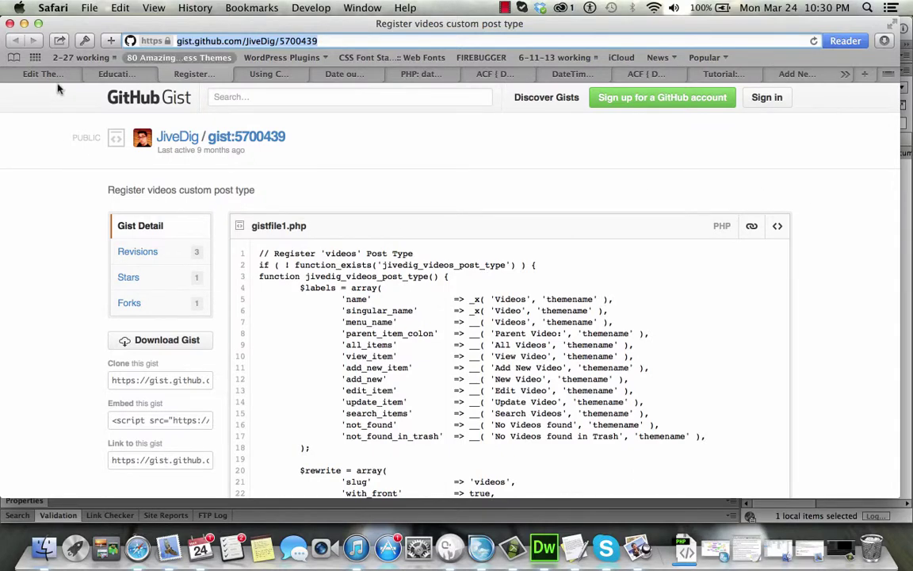
- Clear WP RoundUp and load the gist's details from its pasted address
{"action": "left_click", "coordinate": [796, 73]}
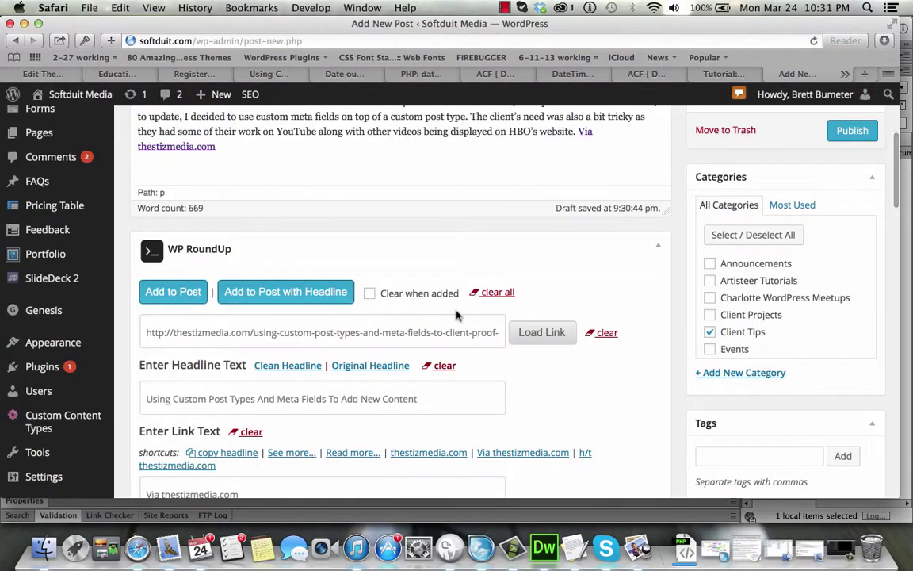
{"action": "left_click", "coordinate": [498, 292]}
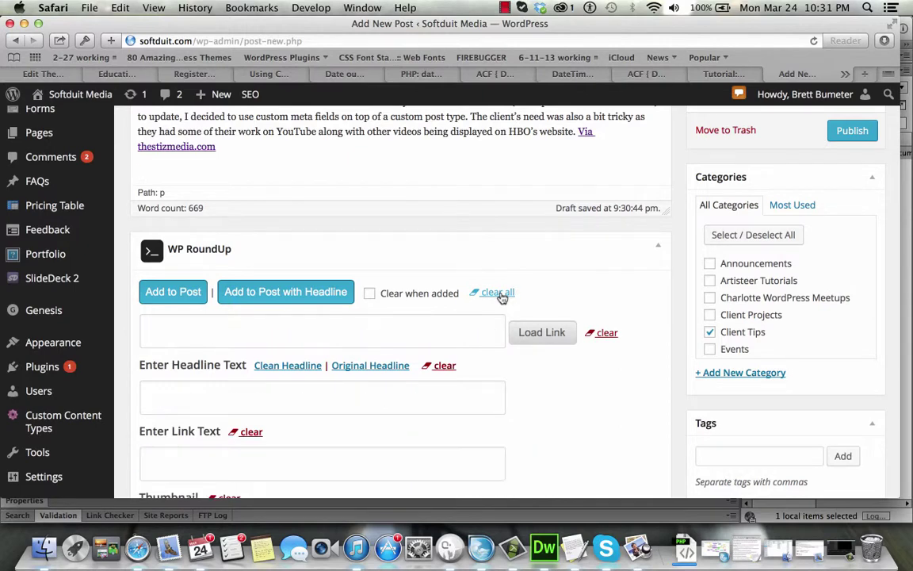
{"action": "left_click", "coordinate": [466, 324]}
{"action": "key", "text": "super+v"}
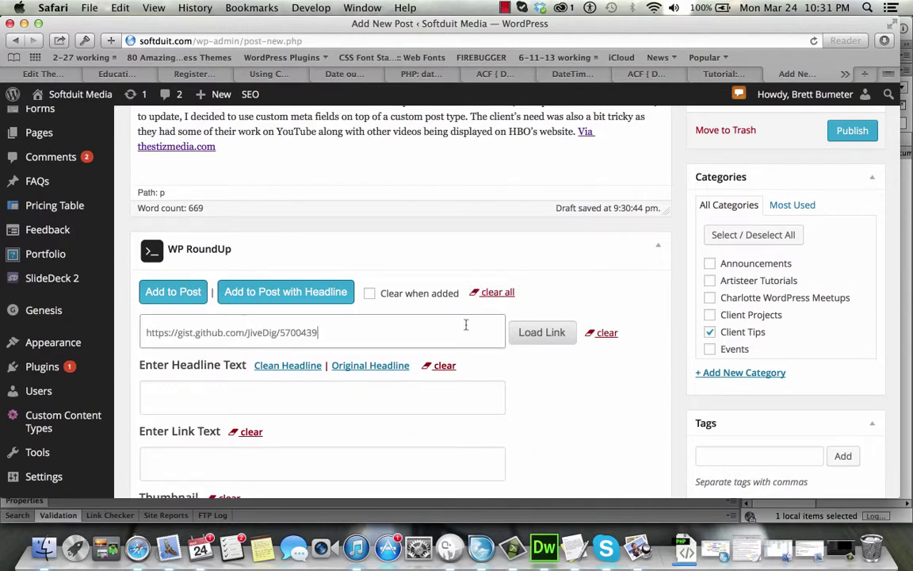
{"action": "left_click", "coordinate": [535, 336]}
{"action": "left_click", "coordinate": [555, 339]}
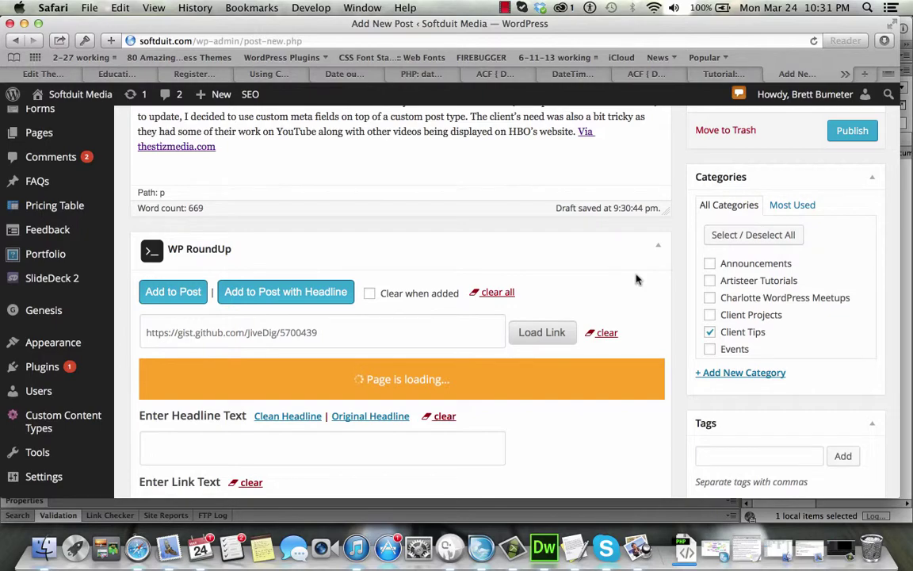
{"action": "scroll", "coordinate": [635, 279], "scroll_direction": "down", "scroll_amount": 10}
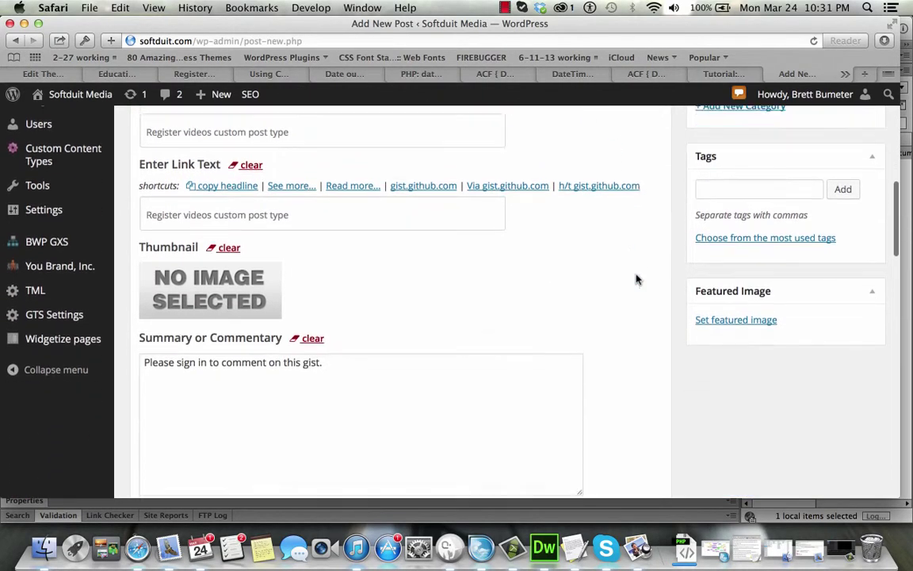
{"action": "scroll", "coordinate": [636, 279], "scroll_direction": "up", "scroll_amount": 5}
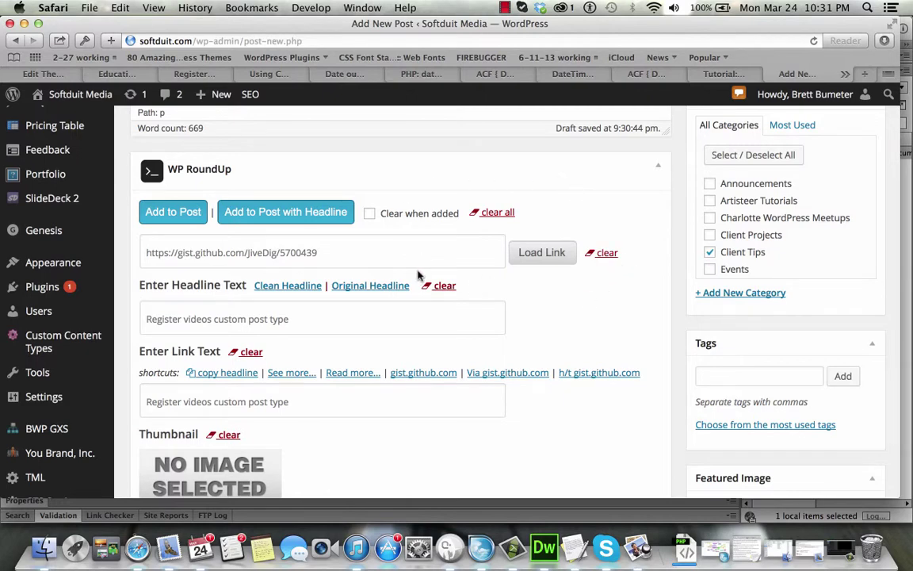
{"action": "scroll", "coordinate": [538, 309], "scroll_direction": "down", "scroll_amount": 2}
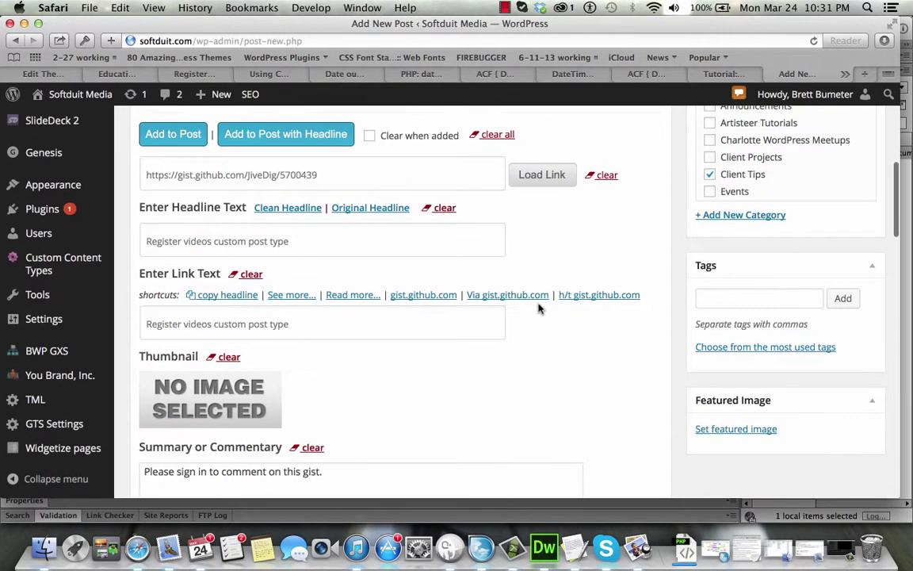
{"action": "scroll", "coordinate": [538, 308], "scroll_direction": "up", "scroll_amount": 2}
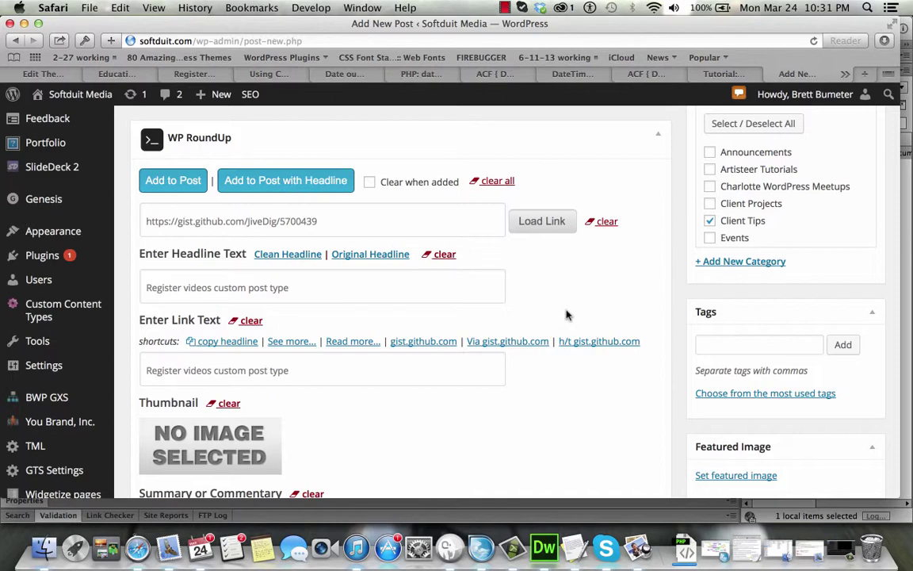
{"action": "scroll", "coordinate": [566, 315], "scroll_direction": "up", "scroll_amount": 1}
{"action": "scroll", "coordinate": [566, 315], "scroll_direction": "down", "scroll_amount": 1}
- Insert the gist with headline, delete the 'Please sign in to comment' sentence, and add a paragraph
{"action": "left_click", "coordinate": [317, 177]}
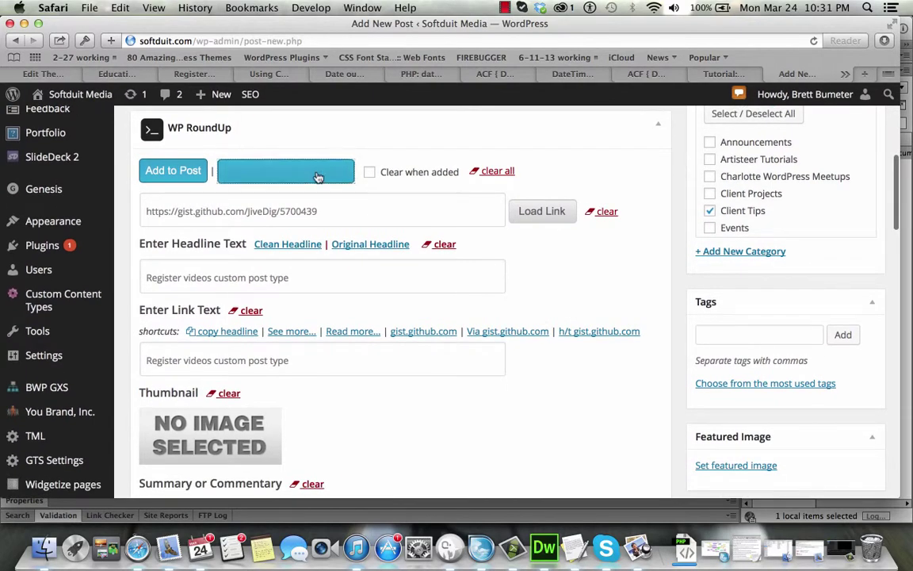
{"action": "scroll", "coordinate": [666, 219], "scroll_direction": "up", "scroll_amount": 4}
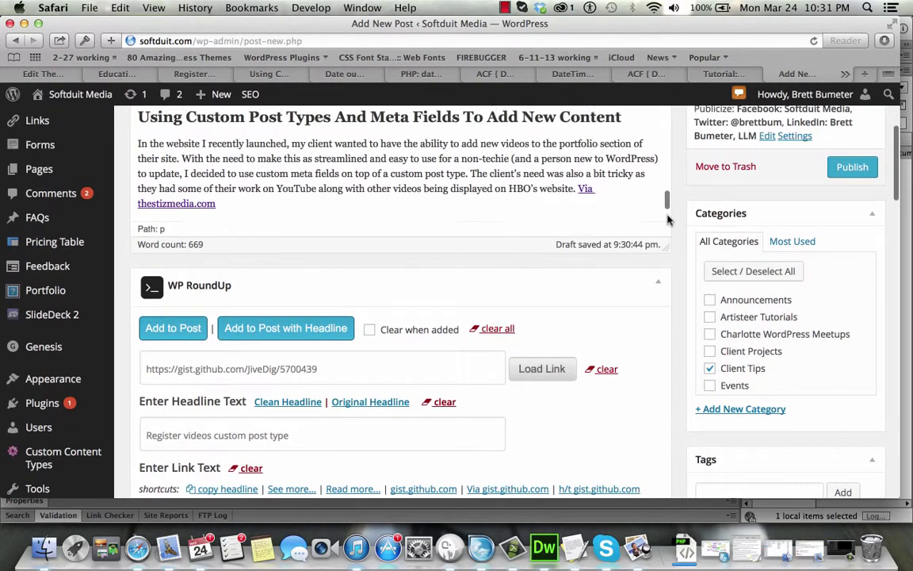
{"action": "scroll", "coordinate": [569, 184], "scroll_direction": "down", "scroll_amount": 2}
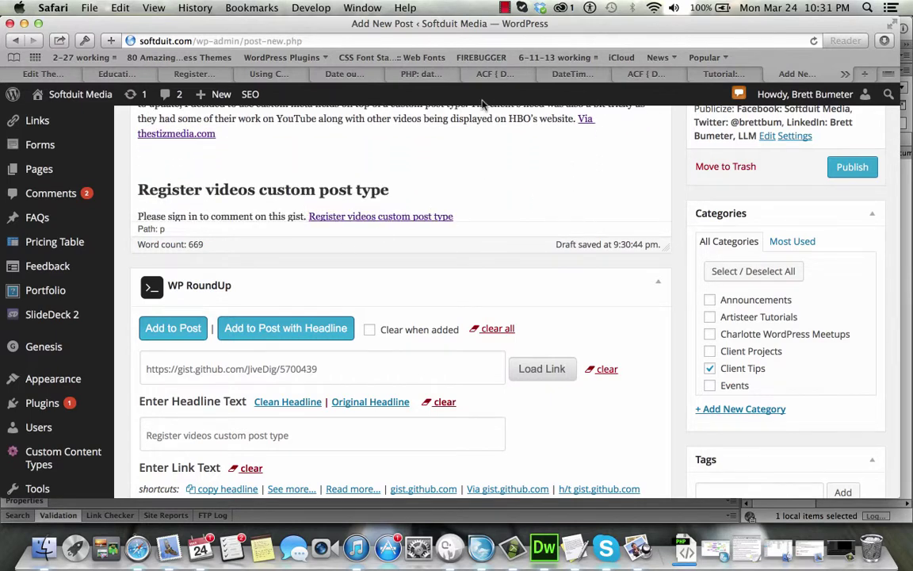
{"action": "key", "text": "super+shift+Left"}
{"action": "key", "text": "BackSpace"}
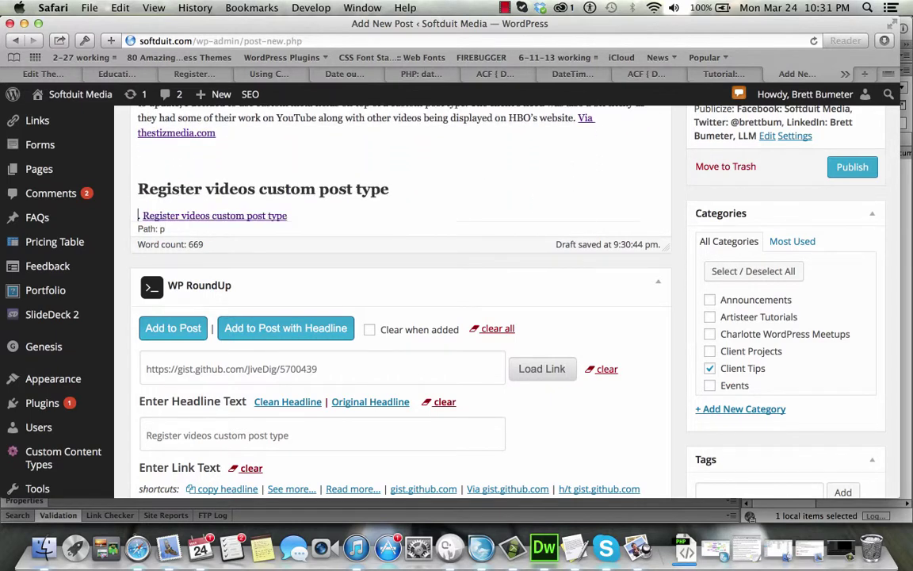
{"action": "key", "text": "BackSpace"}
{"action": "key", "text": "BackSpace"}
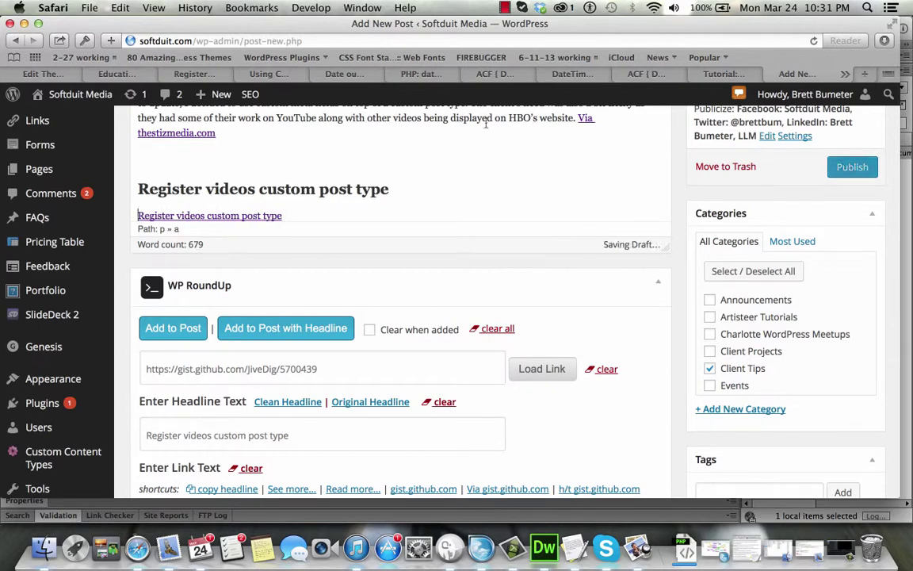
{"action": "key", "text": "Return"}
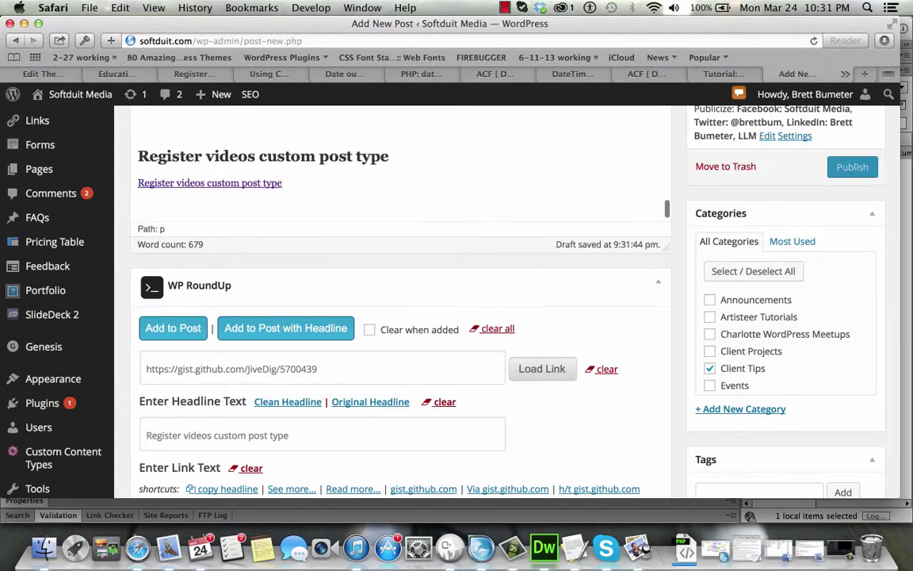
- Close the gist tab, select the Using Custom Post Types article address, and return to the draft
{"action": "left_click", "coordinate": [194, 74]}
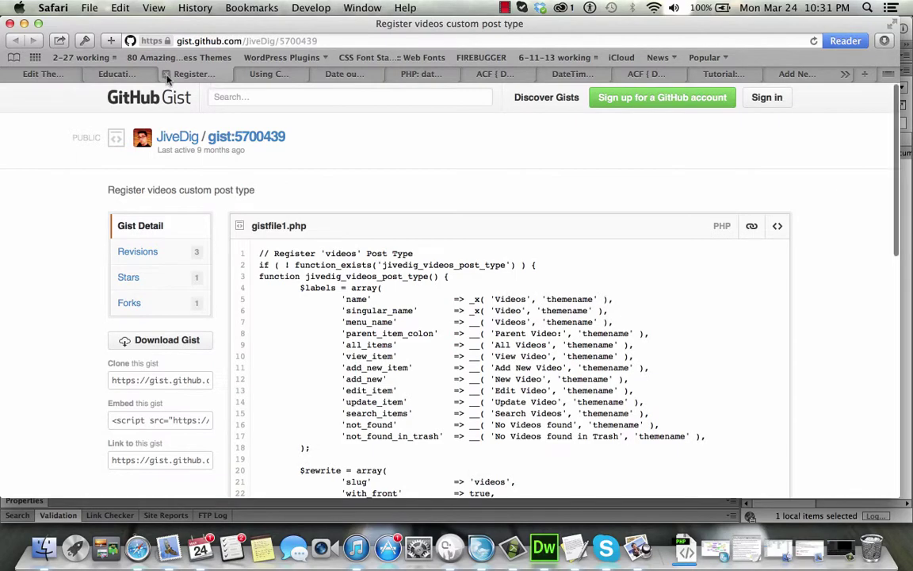
{"action": "left_click", "coordinate": [165, 74]}
{"action": "scroll", "coordinate": [369, 262], "scroll_direction": "up", "scroll_amount": 15}
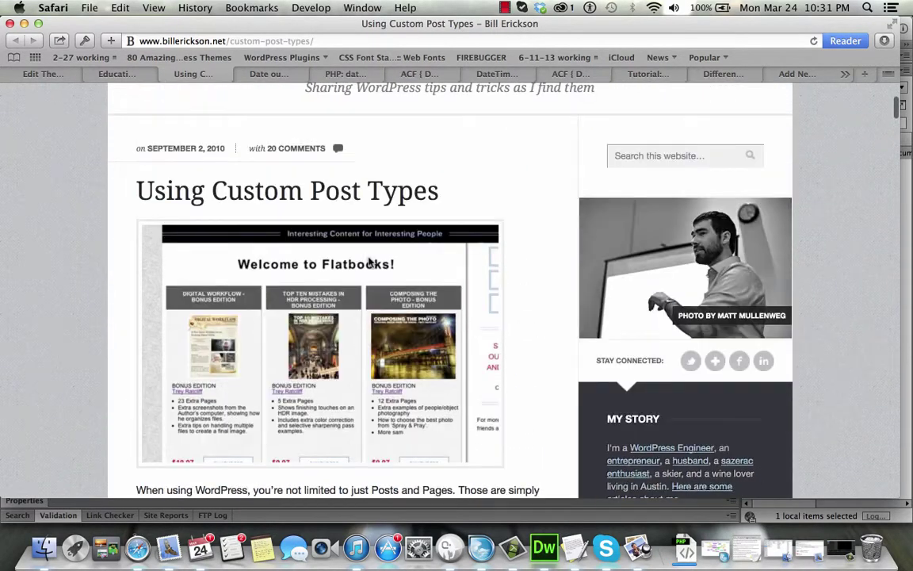
{"action": "left_click", "coordinate": [286, 44]}
{"action": "key", "text": "super+c"}
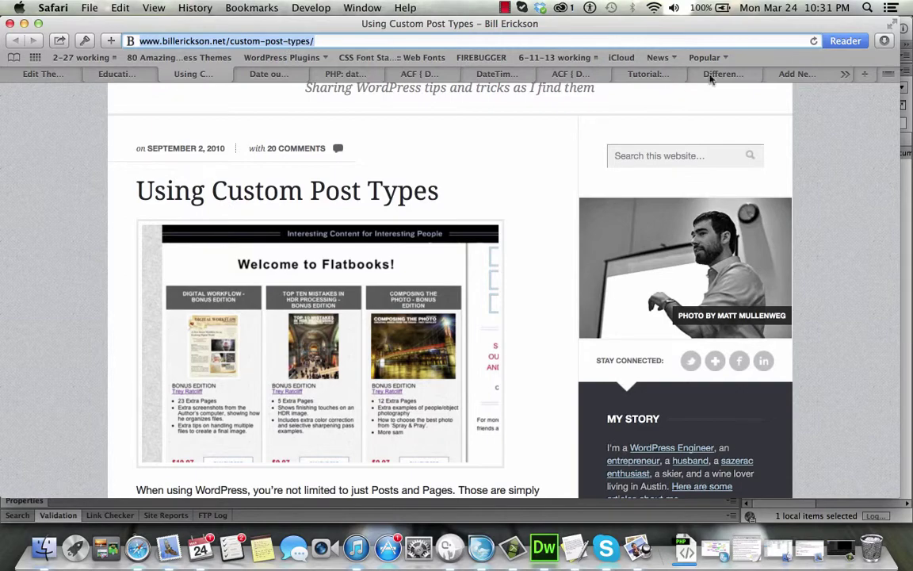
{"action": "left_click", "coordinate": [796, 73]}
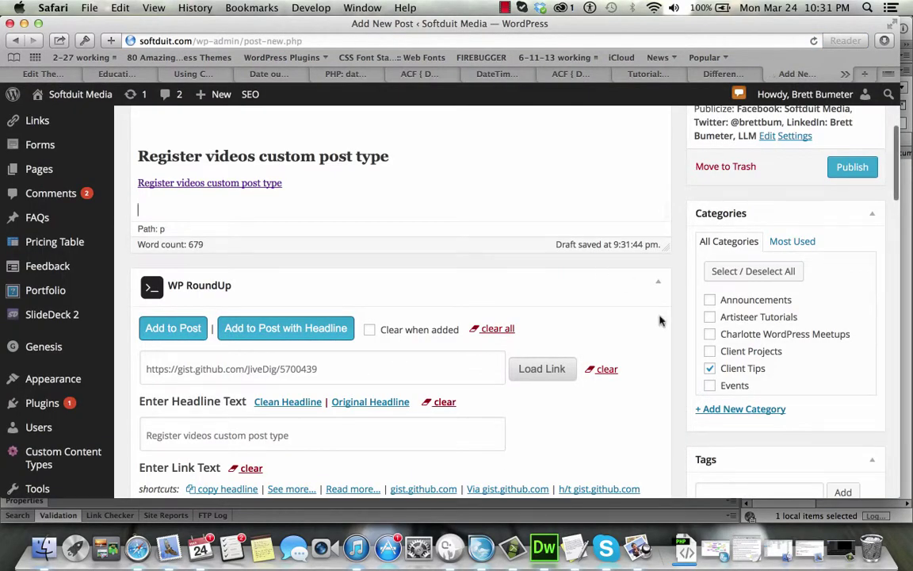
- Clear WP RoundUp and load the Using Custom Post Types article from its pasted link
{"action": "scroll", "coordinate": [658, 320], "scroll_direction": "down", "scroll_amount": 4}
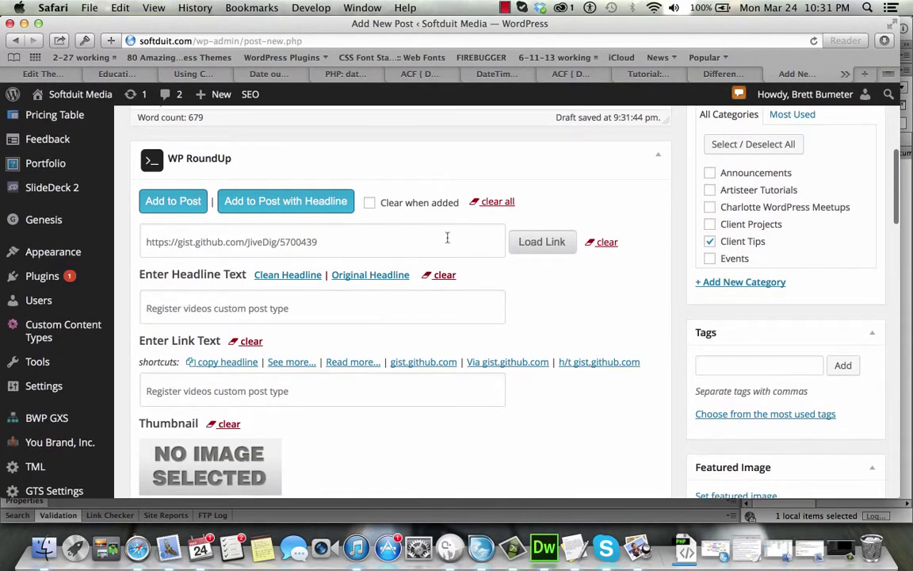
{"action": "left_click", "coordinate": [493, 201]}
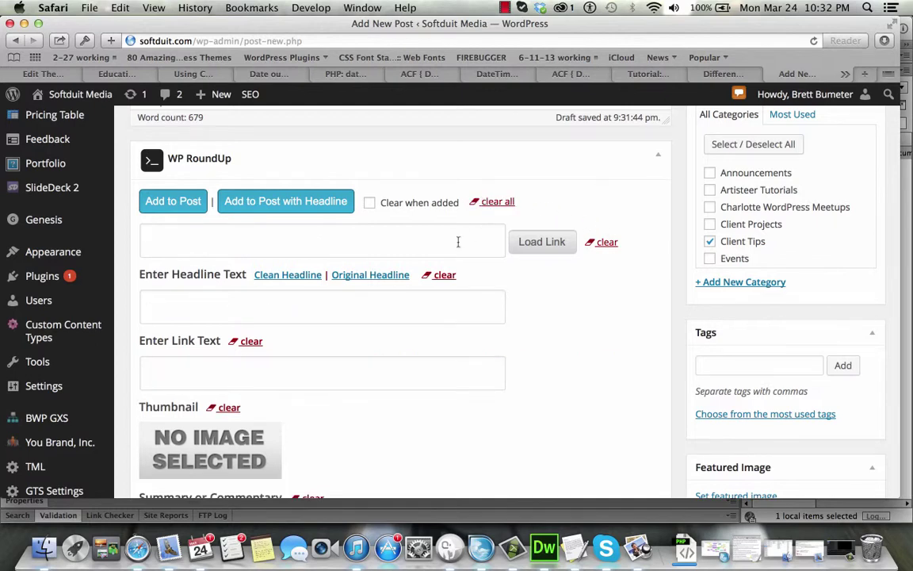
{"action": "left_click", "coordinate": [457, 242]}
{"action": "key", "text": "super+v"}
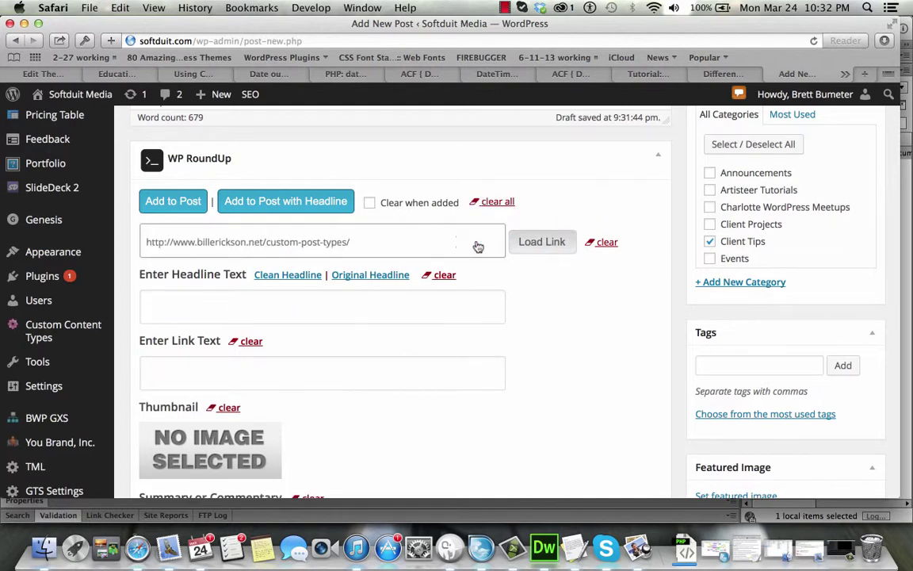
{"action": "left_click", "coordinate": [544, 245]}
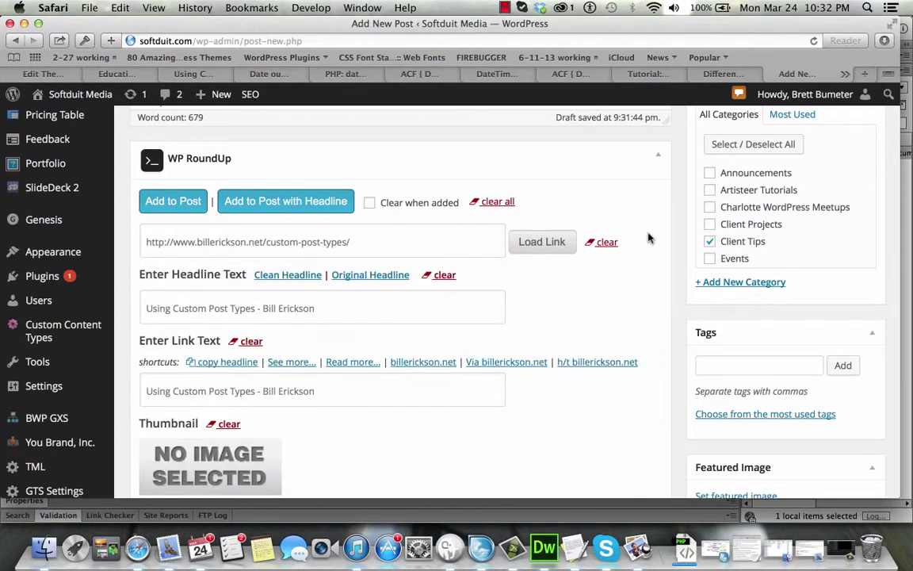
- Insert the article with headline using the Flatbooks thumbnail, then start a new line
{"action": "scroll", "coordinate": [648, 238], "scroll_direction": "down", "scroll_amount": 10}
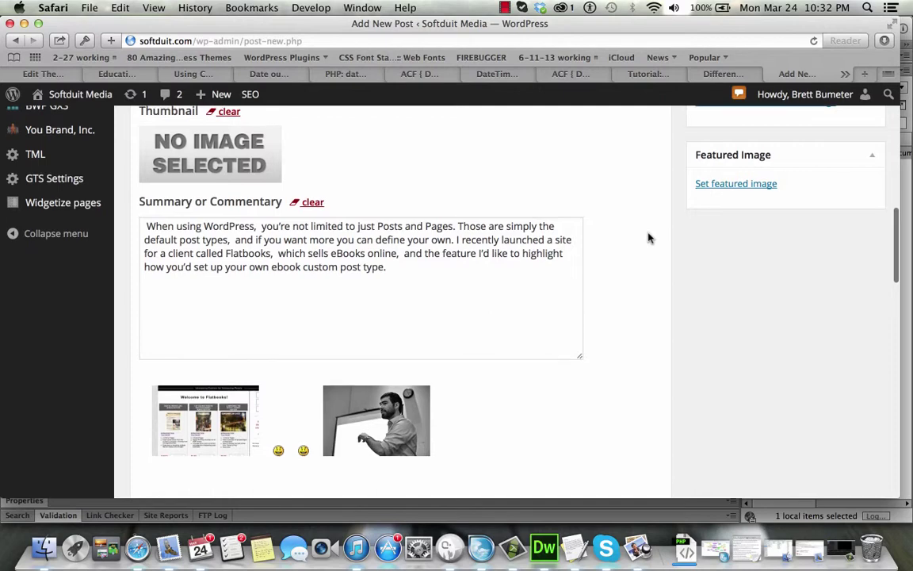
{"action": "left_click", "coordinate": [232, 403]}
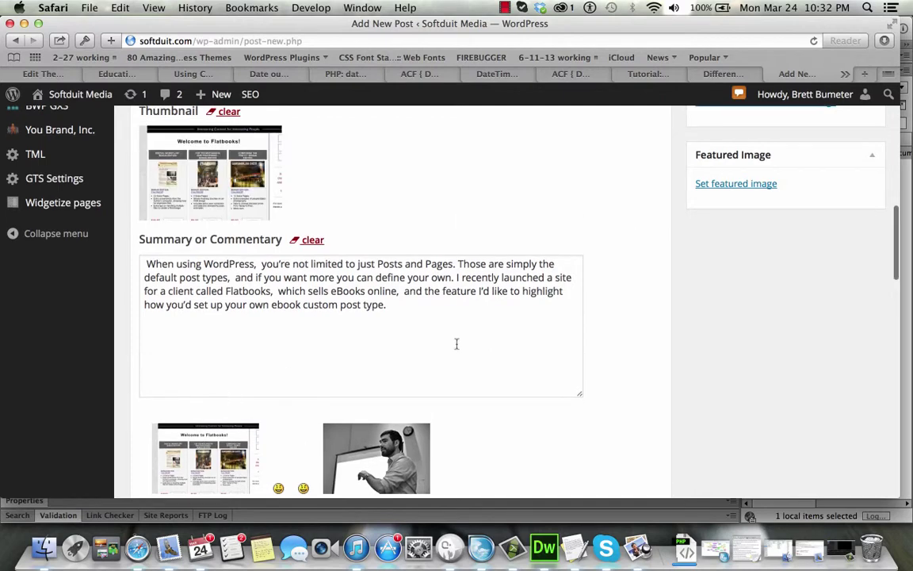
{"action": "scroll", "coordinate": [642, 210], "scroll_direction": "up", "scroll_amount": 10}
{"action": "scroll", "coordinate": [642, 212], "scroll_direction": "up", "scroll_amount": 1}
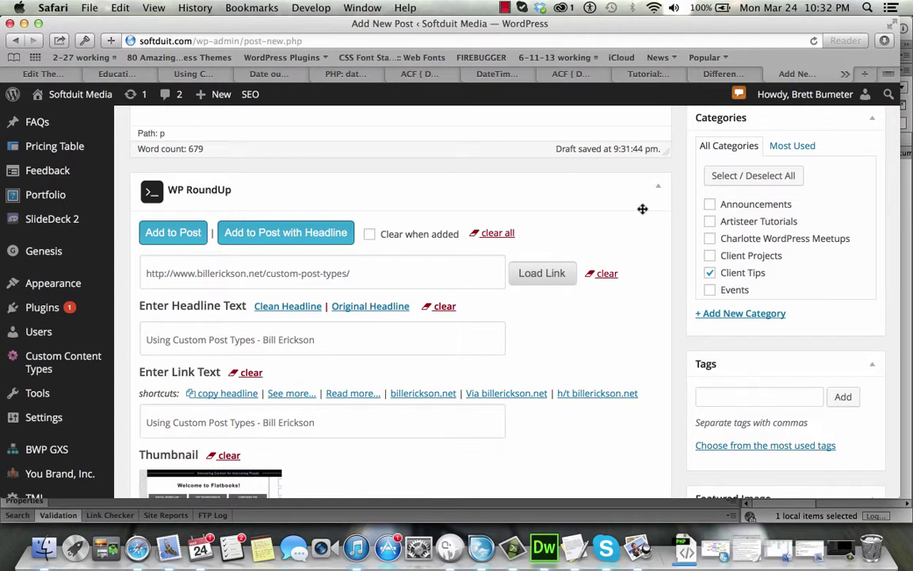
{"action": "scroll", "coordinate": [586, 229], "scroll_direction": "up", "scroll_amount": 1}
{"action": "scroll", "coordinate": [587, 228], "scroll_direction": "up", "scroll_amount": 1}
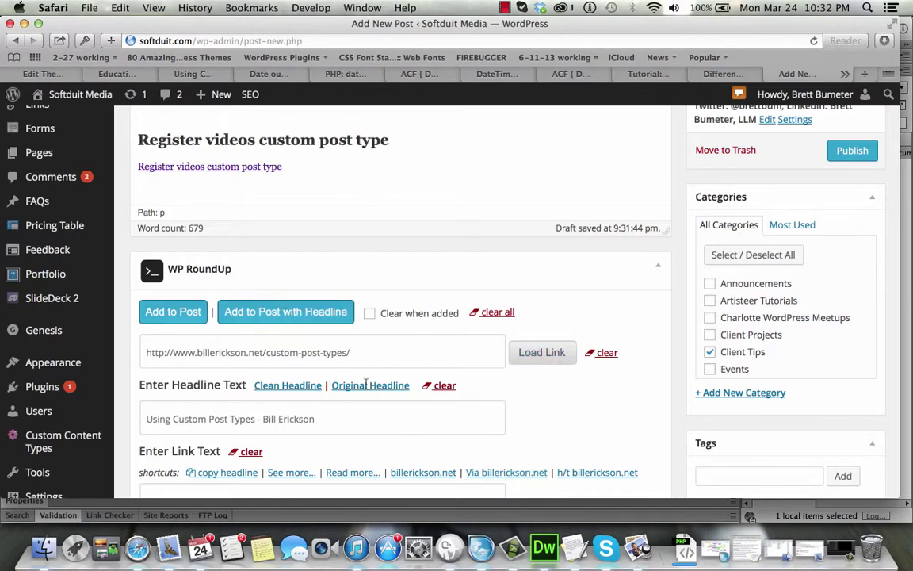
{"action": "left_click", "coordinate": [289, 316]}
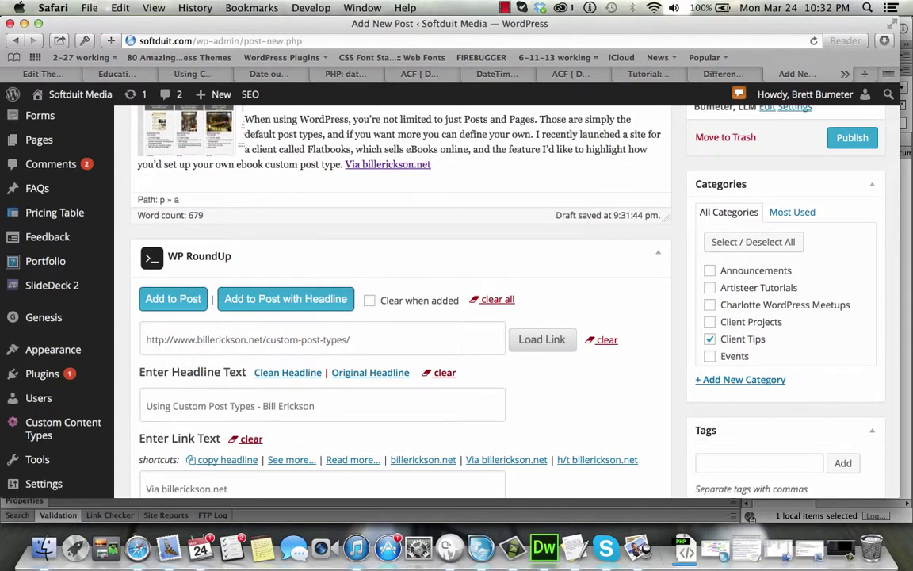
{"action": "key", "text": "Return"}
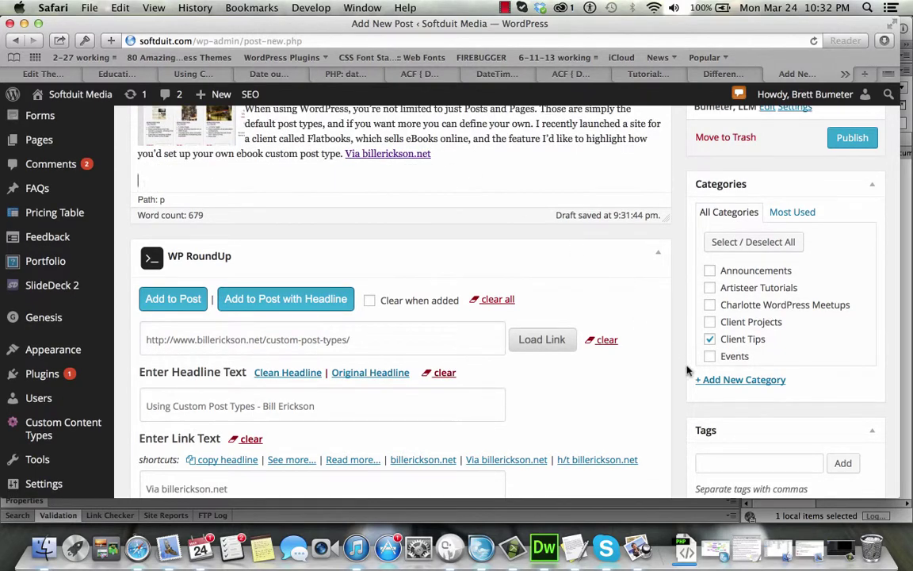
- Add the article author's name as a post tag
{"action": "left_click", "coordinate": [721, 465]}
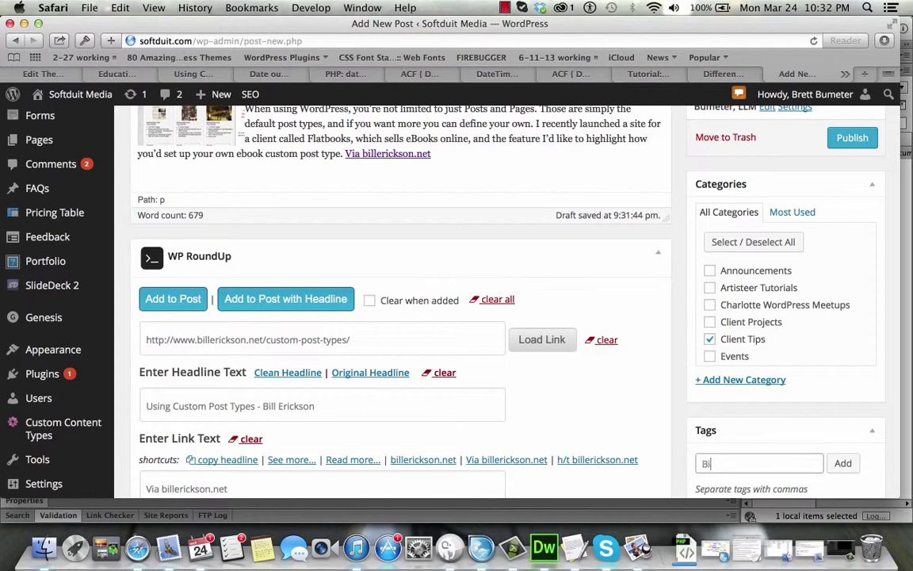
{"action": "type", "text": "Bill Erick"}
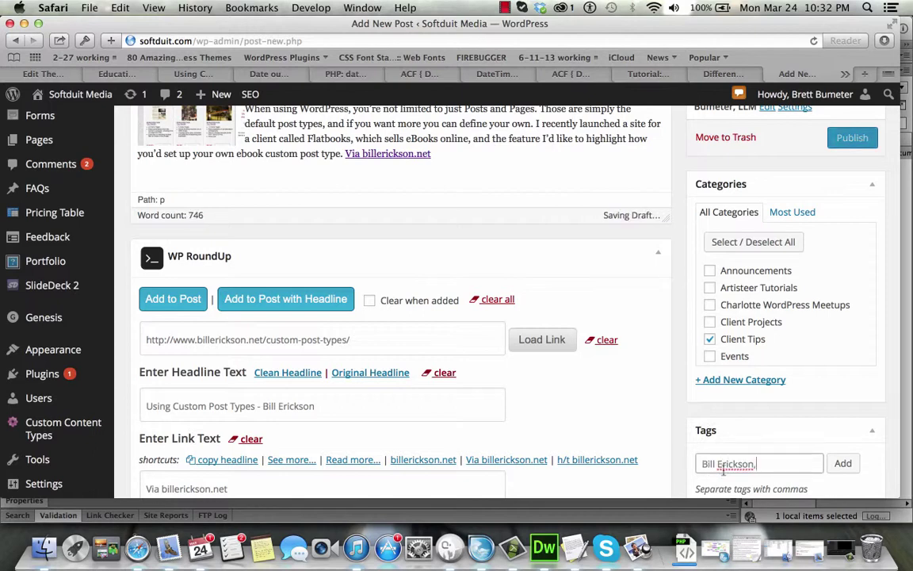
{"action": "type", "text": "son,"}
{"action": "key", "text": "BackSpace"}
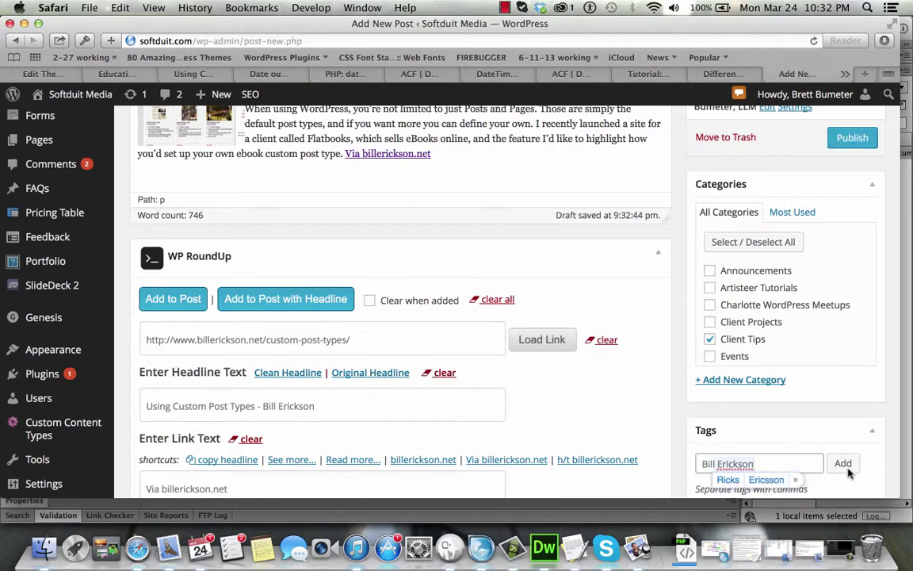
{"action": "left_click", "coordinate": [843, 463]}
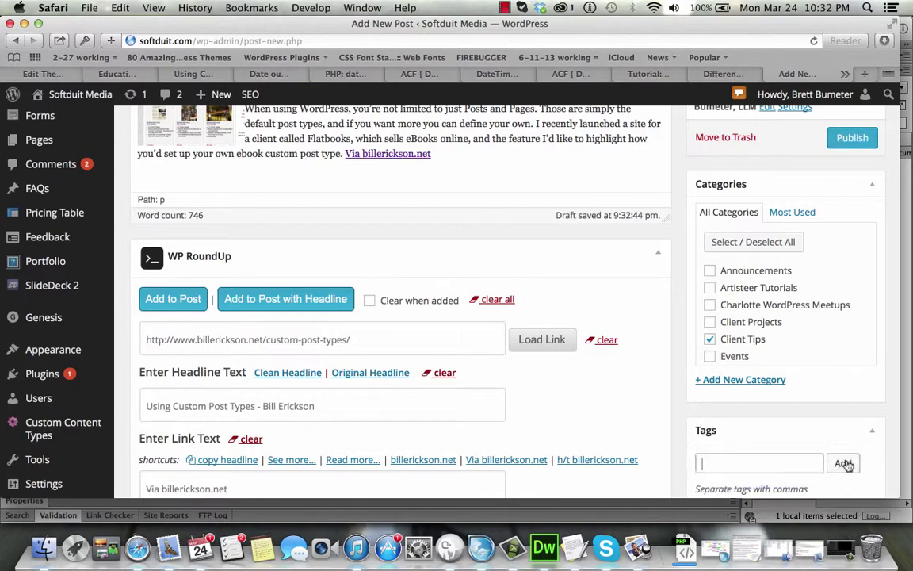
{"action": "left_click", "coordinate": [195, 75]}
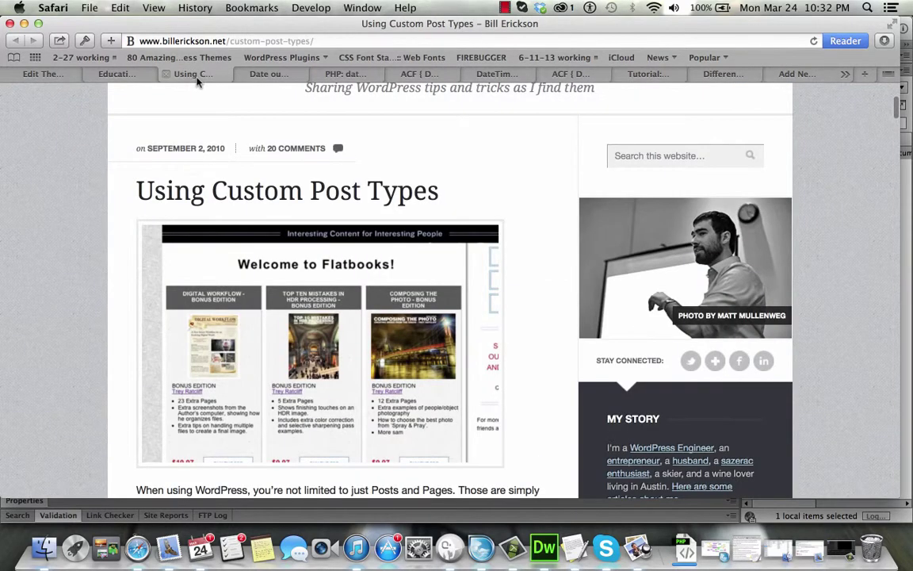
- Close the custom post types tab and copy the ACF 'Date output' forum thread address
{"action": "left_click", "coordinate": [166, 74]}
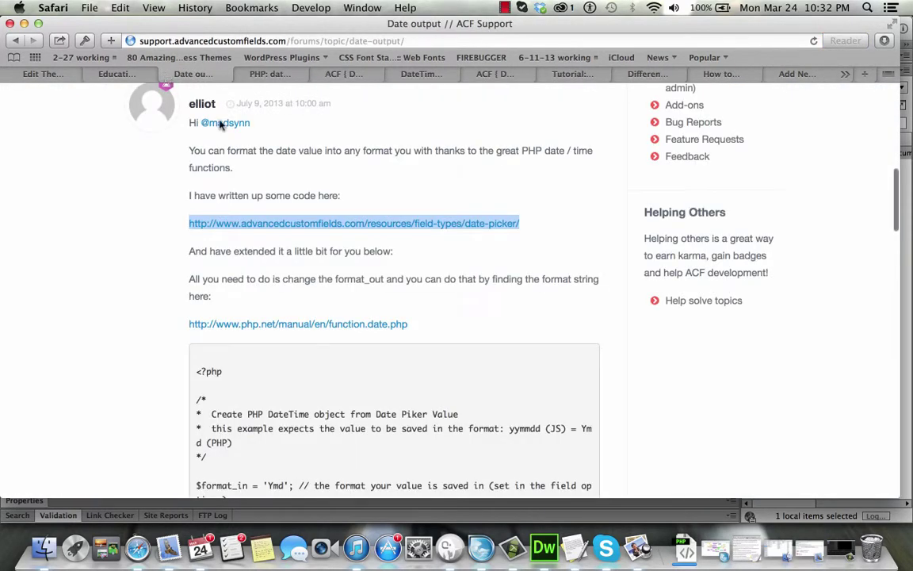
{"action": "scroll", "coordinate": [120, 179], "scroll_direction": "up", "scroll_amount": 2}
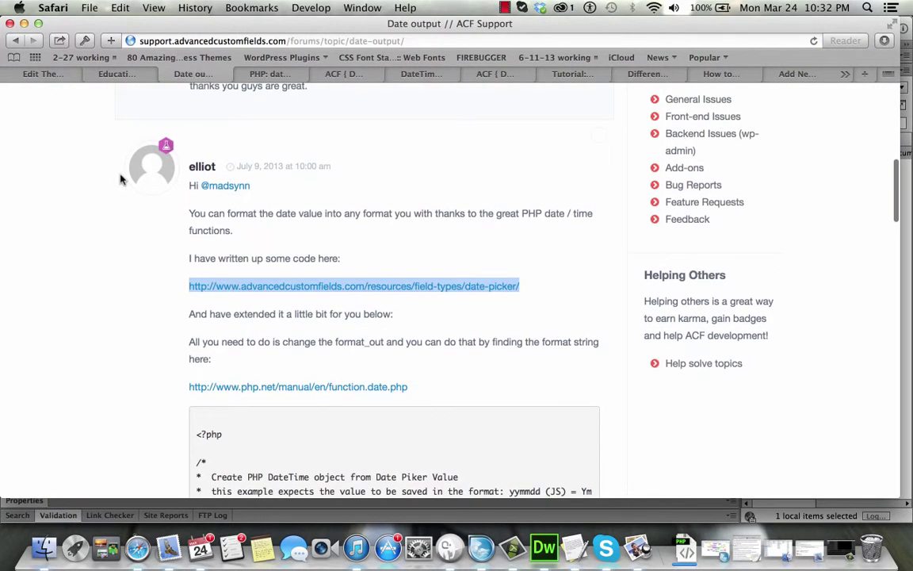
{"action": "left_click", "coordinate": [218, 40]}
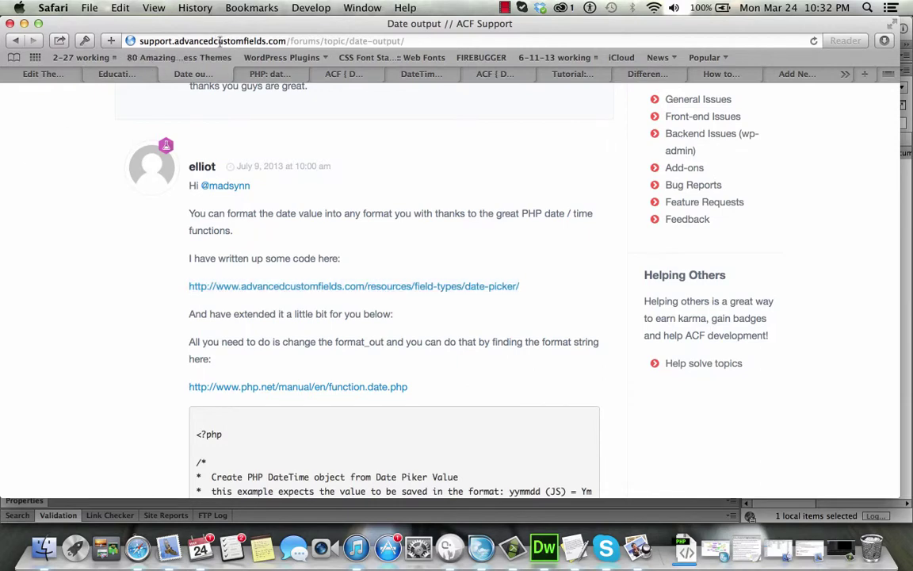
{"action": "triple_click", "coordinate": [219, 41]}
{"action": "key", "text": "super+c"}
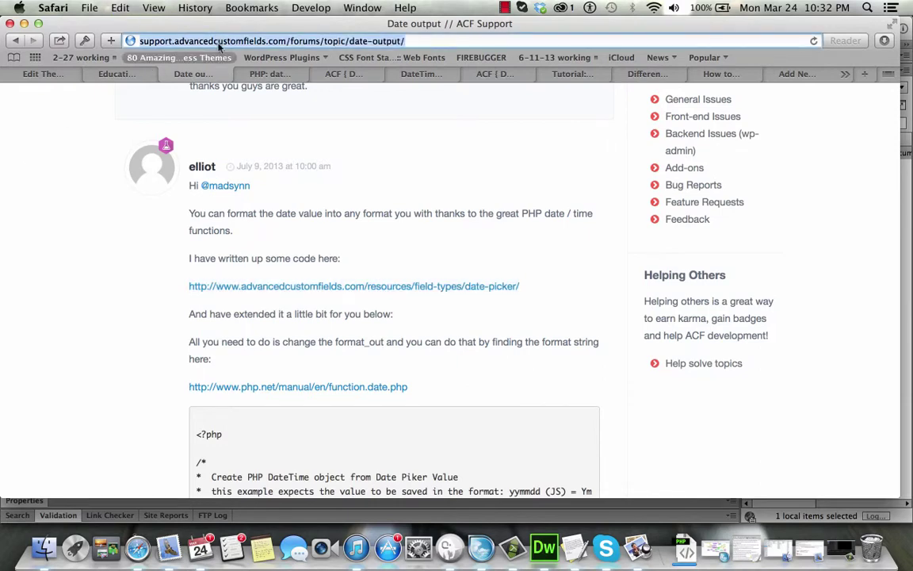
{"action": "left_click", "coordinate": [795, 74]}
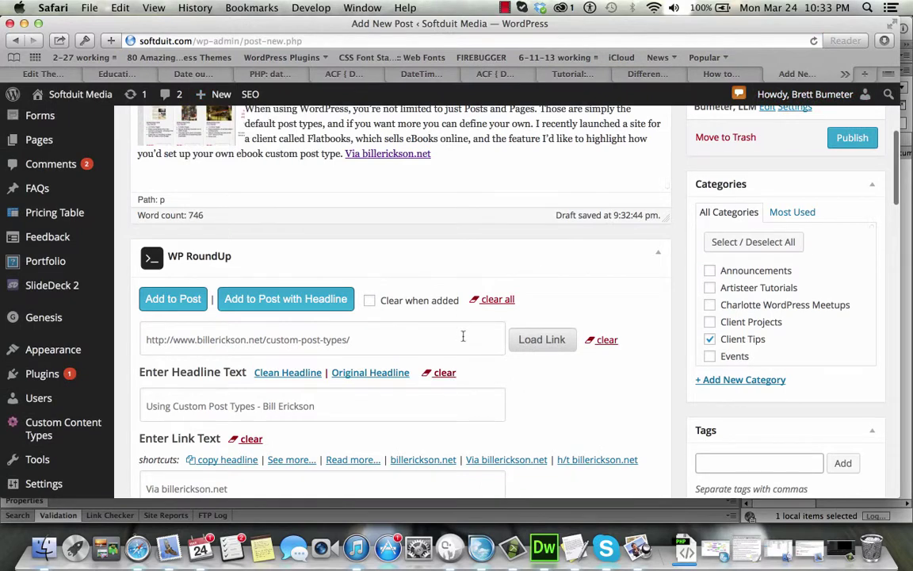
- Load the ACF thread in WP RoundUp and insert it with 'Via support.advancedcustomfields.com' link text
{"action": "left_click", "coordinate": [491, 298]}
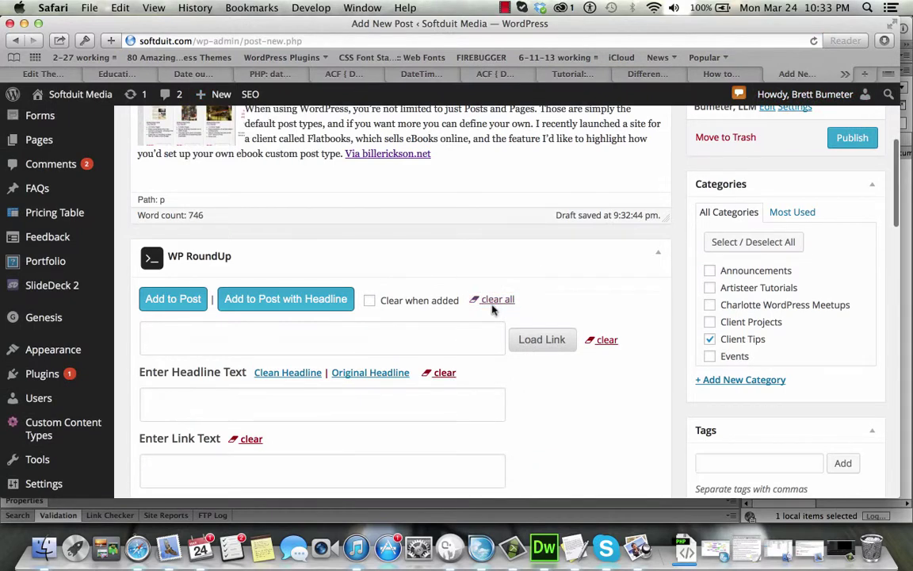
{"action": "left_click", "coordinate": [453, 332]}
{"action": "key", "text": "super+v"}
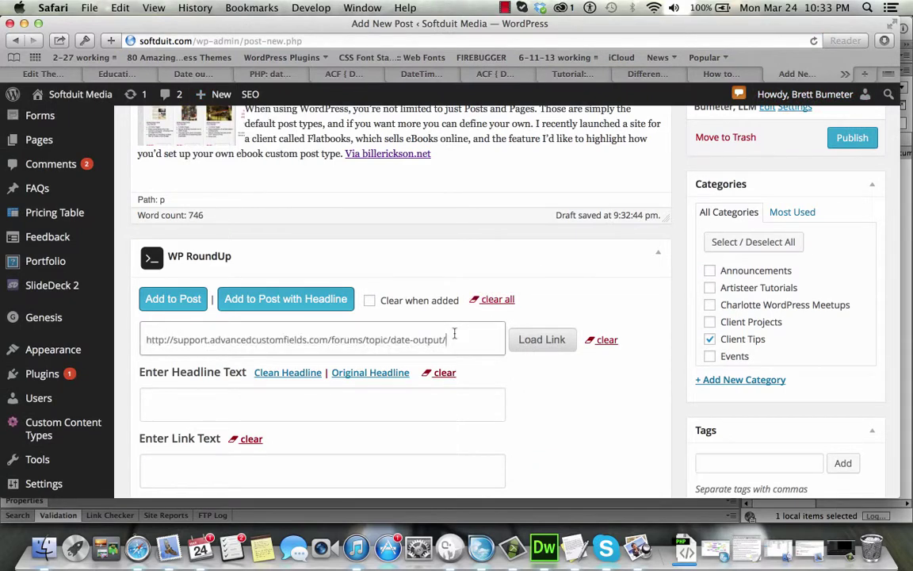
{"action": "left_click", "coordinate": [549, 347]}
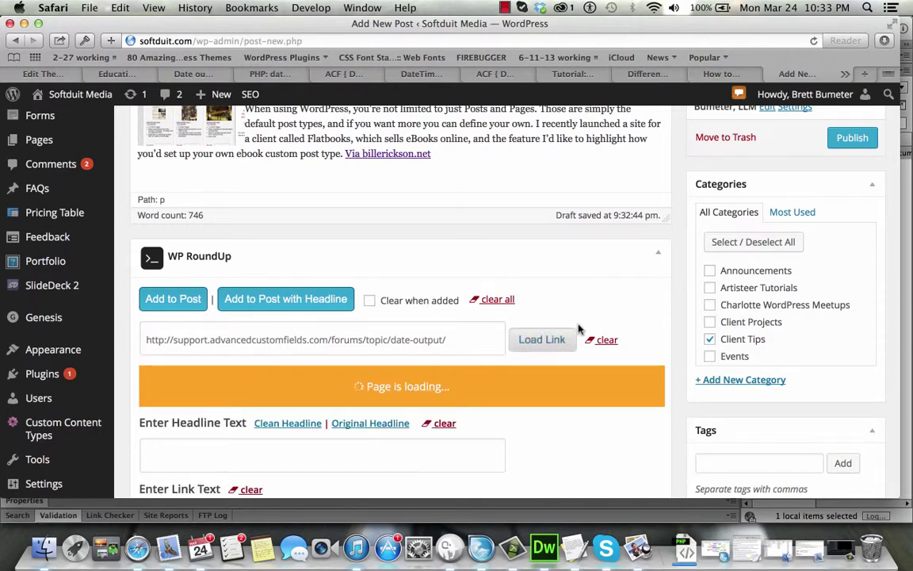
{"action": "scroll", "coordinate": [642, 301], "scroll_direction": "down", "scroll_amount": 5}
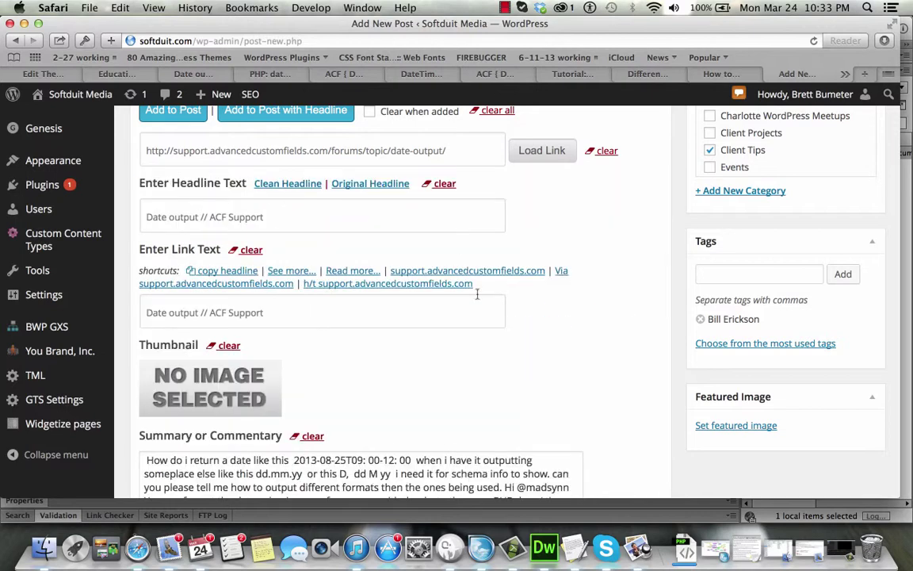
{"action": "scroll", "coordinate": [535, 198], "scroll_direction": "up", "scroll_amount": 1}
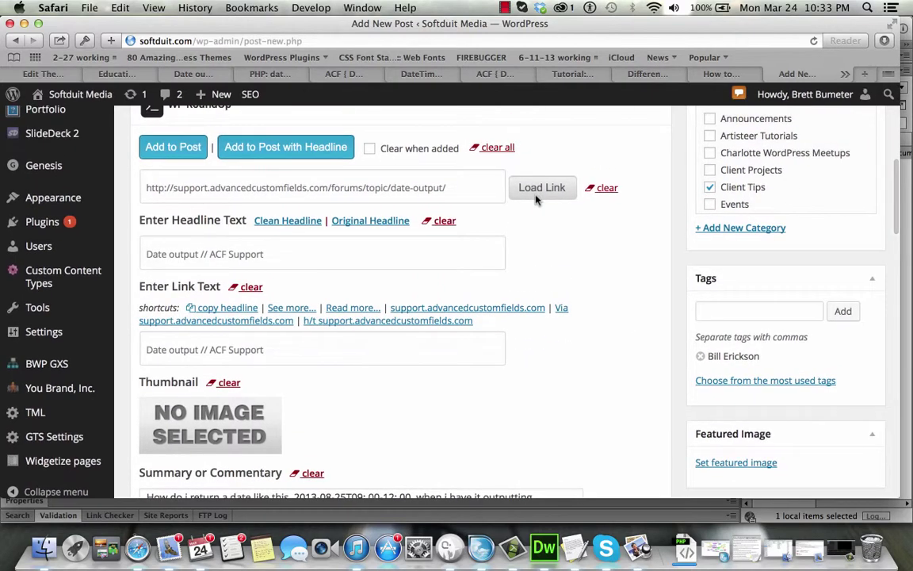
{"action": "left_click", "coordinate": [560, 308]}
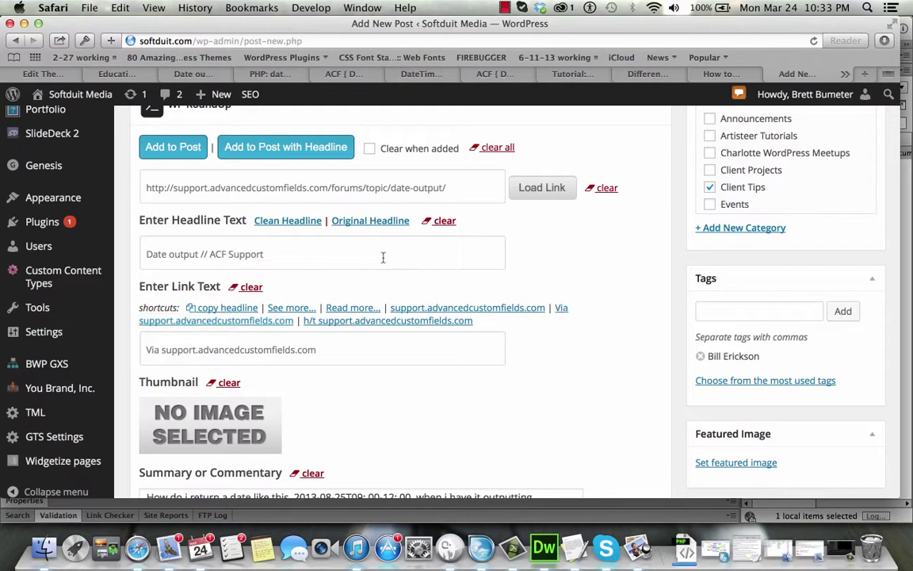
{"action": "scroll", "coordinate": [555, 254], "scroll_direction": "up", "scroll_amount": 3}
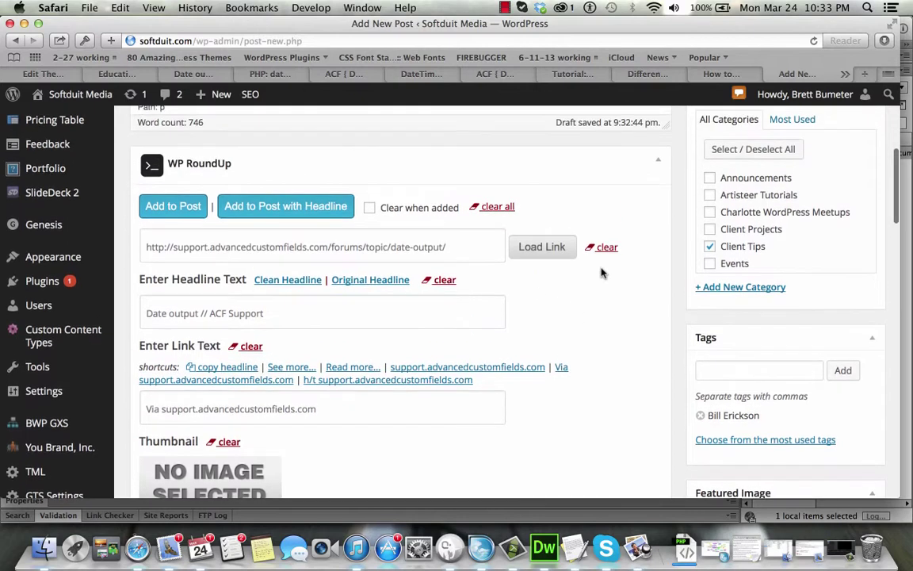
{"action": "left_click", "coordinate": [271, 262]}
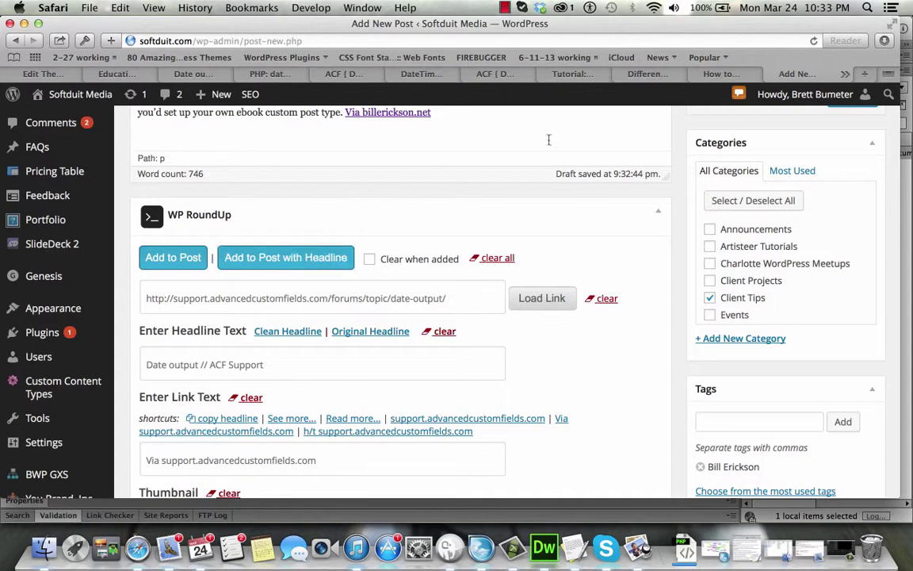
- Add an empty paragraph after the ACF Via link
{"action": "scroll", "coordinate": [653, 267], "scroll_direction": "up", "scroll_amount": 4}
{"action": "scroll", "coordinate": [652, 266], "scroll_direction": "up", "scroll_amount": 2}
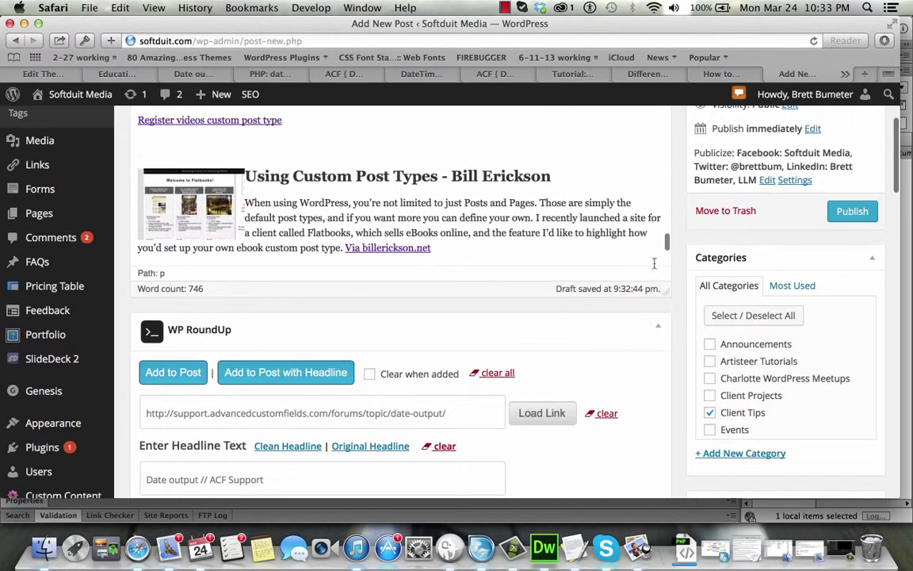
{"action": "scroll", "coordinate": [568, 229], "scroll_direction": "down", "scroll_amount": 4}
{"action": "left_click", "coordinate": [568, 231]}
{"action": "key", "text": "Return"}
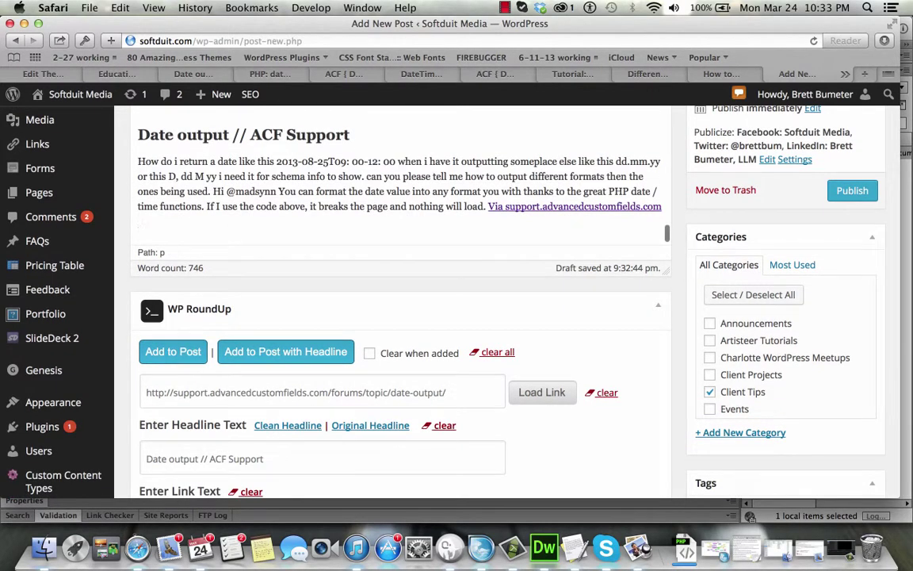
{"action": "left_click", "coordinate": [200, 78]}
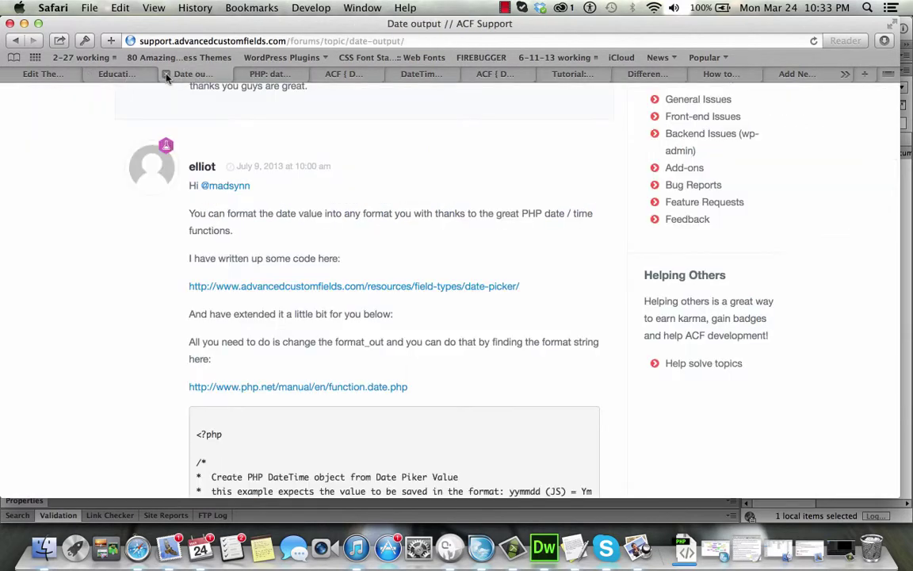
- Close the ACF forum tab and check the first test date on the Education Theme Speed Testing page
{"action": "left_click", "coordinate": [166, 73]}
{"action": "left_click", "coordinate": [123, 75]}
{"action": "scroll", "coordinate": [560, 330], "scroll_direction": "down", "scroll_amount": 3}
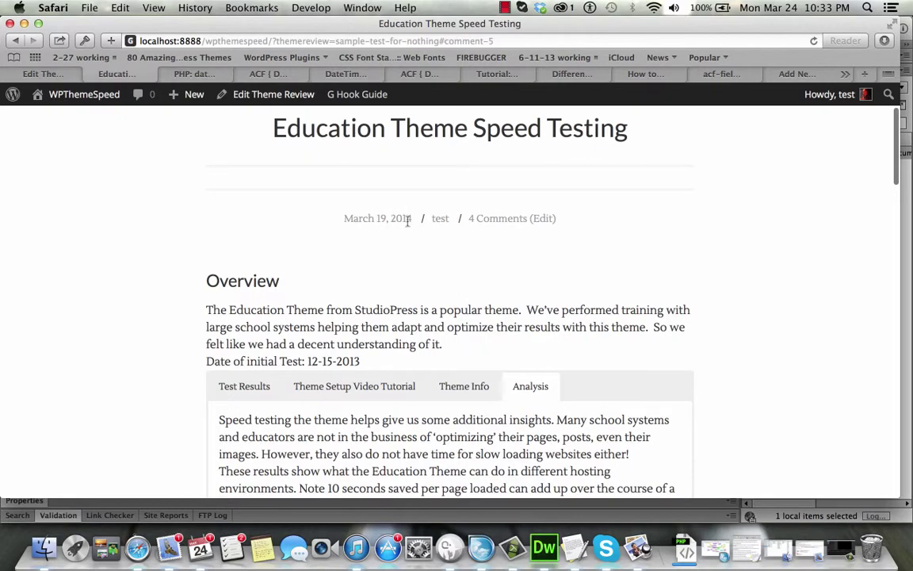
{"action": "scroll", "coordinate": [446, 247], "scroll_direction": "down", "scroll_amount": 4}
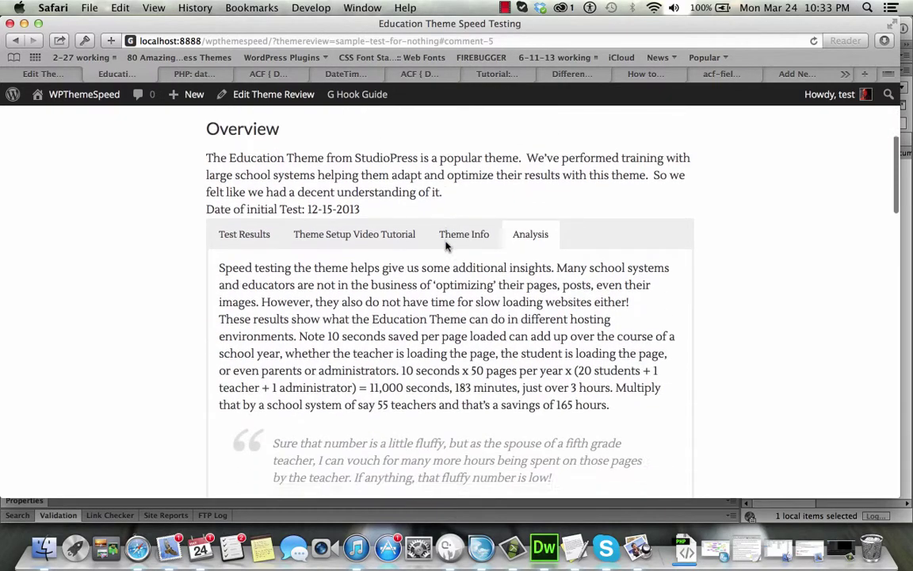
{"action": "scroll", "coordinate": [446, 247], "scroll_direction": "down", "scroll_amount": 9}
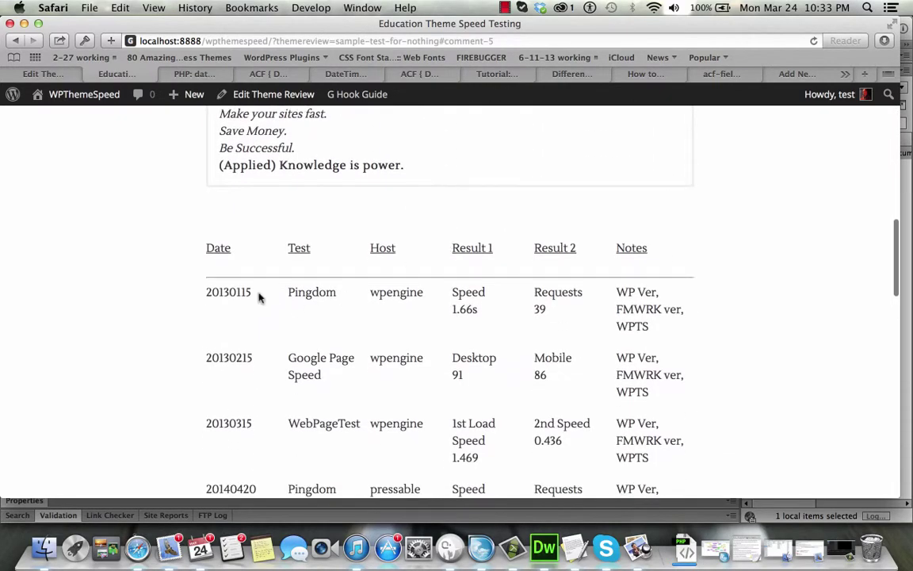
{"action": "left_click_drag", "start_coordinate": [254, 294], "coordinate": [211, 297]}
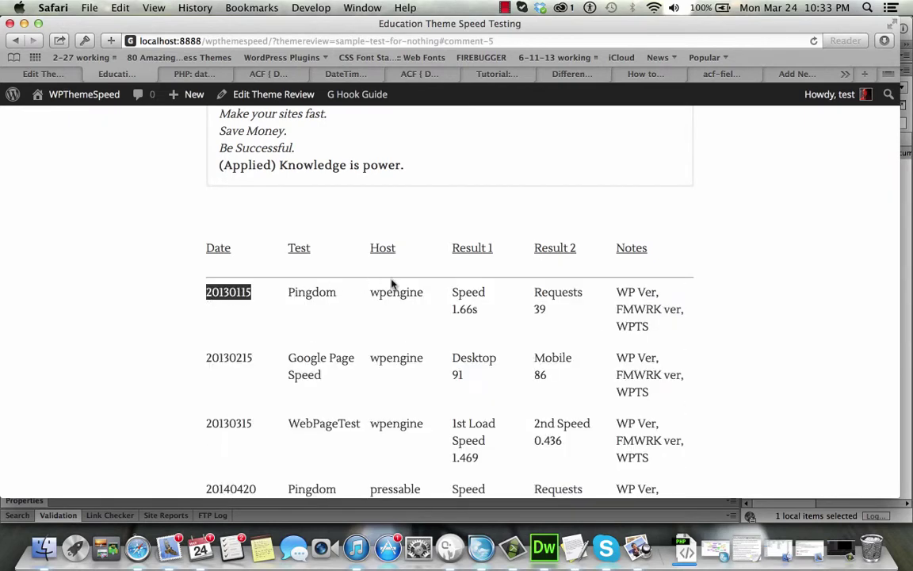
- Select the PHP date manual's address and return to the Add New Post draft
{"action": "left_click", "coordinate": [184, 73]}
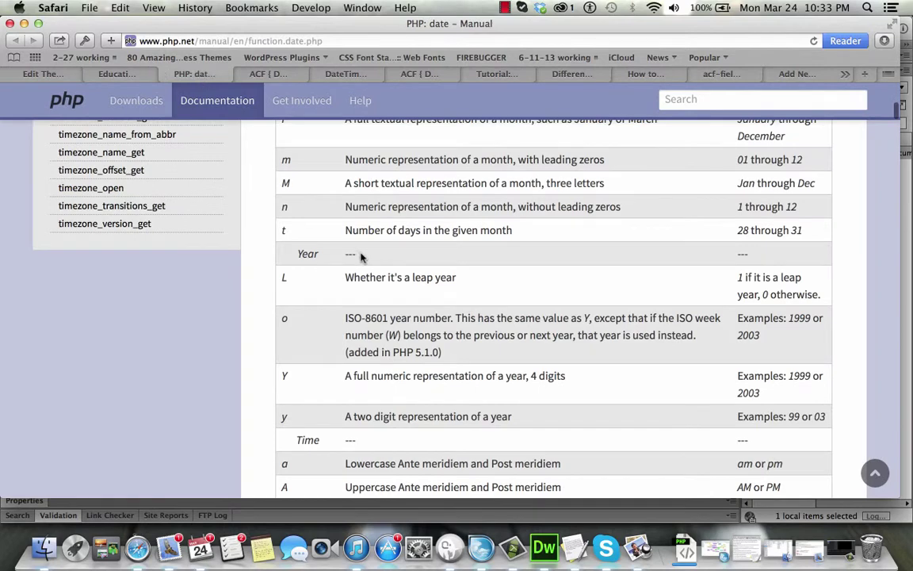
{"action": "scroll", "coordinate": [361, 255], "scroll_direction": "up", "scroll_amount": 7}
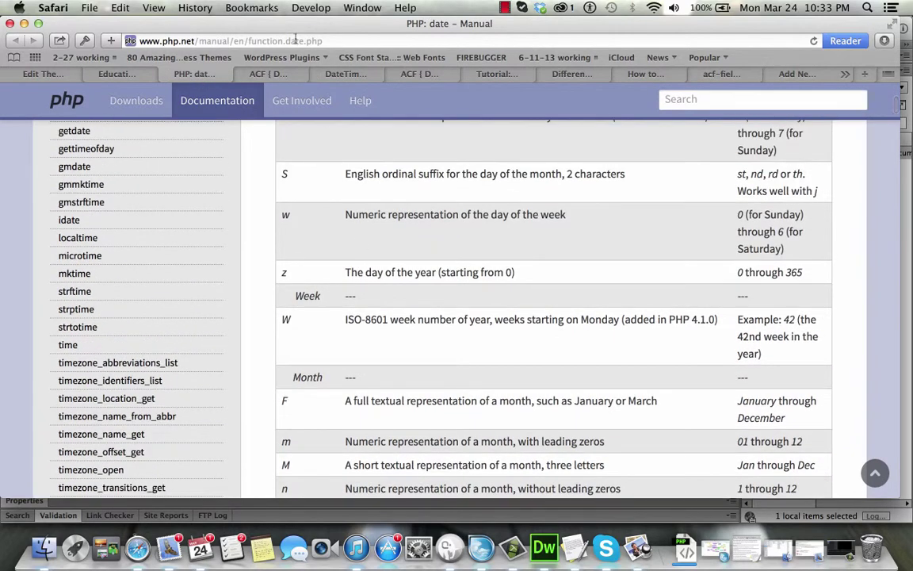
{"action": "left_click", "coordinate": [295, 41]}
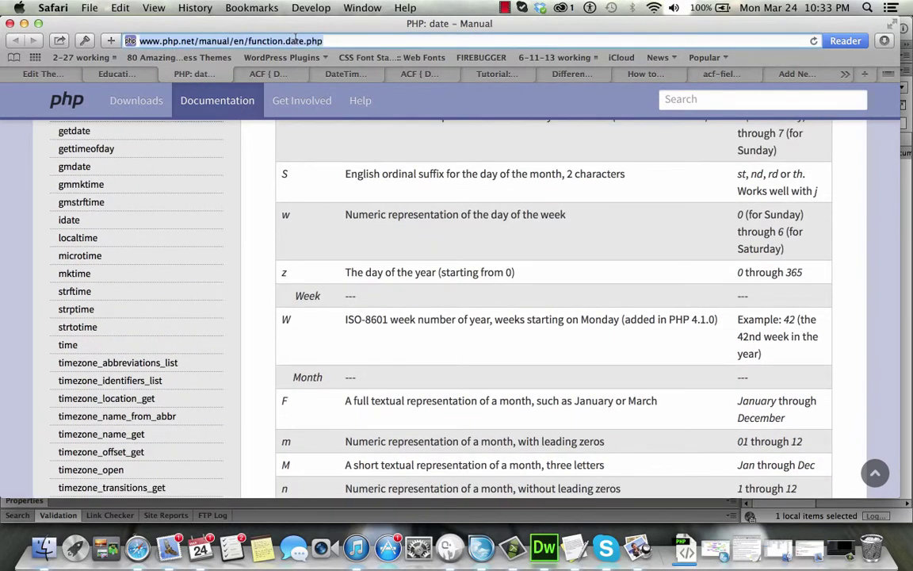
{"action": "left_click", "coordinate": [797, 74]}
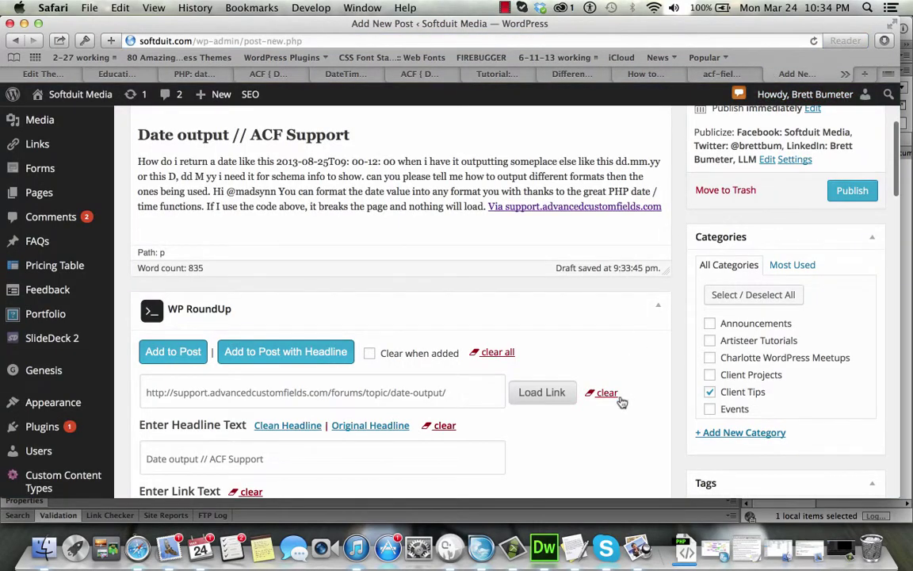
- Clear WP RoundUp and load the pasted php.net date manual link, 'PHP: date - Manual'
{"action": "left_click", "coordinate": [485, 351]}
{"action": "left_click", "coordinate": [452, 401]}
{"action": "key", "text": "super+v"}
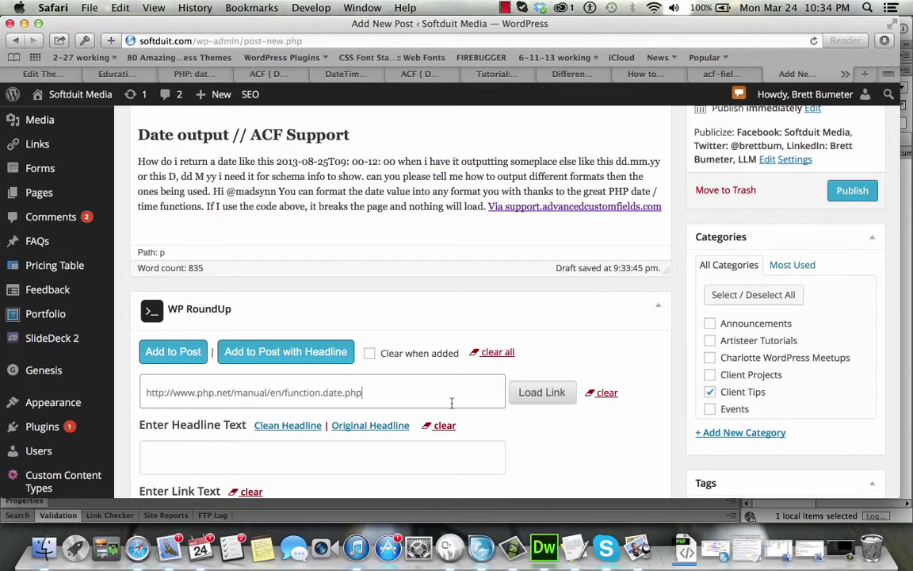
{"action": "left_click", "coordinate": [545, 399]}
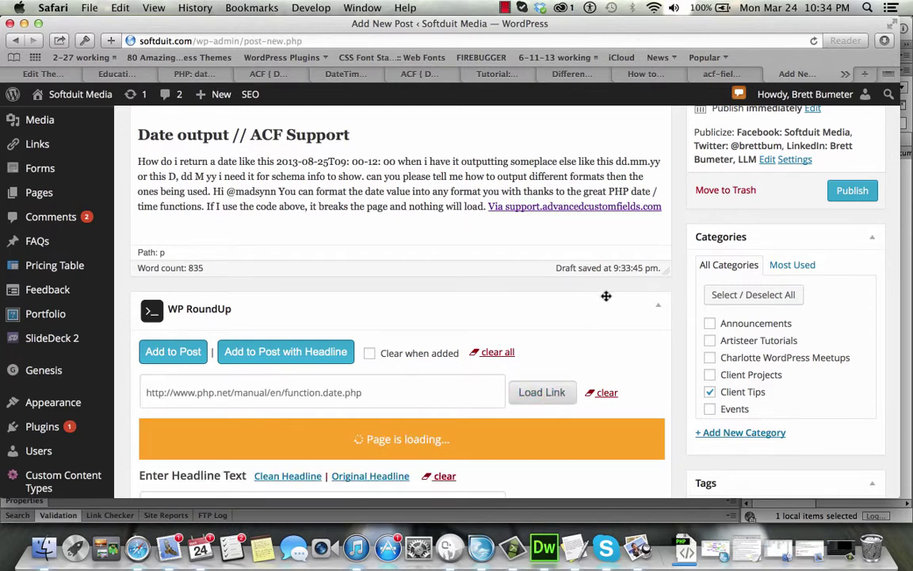
{"action": "scroll", "coordinate": [606, 295], "scroll_direction": "down", "scroll_amount": 3}
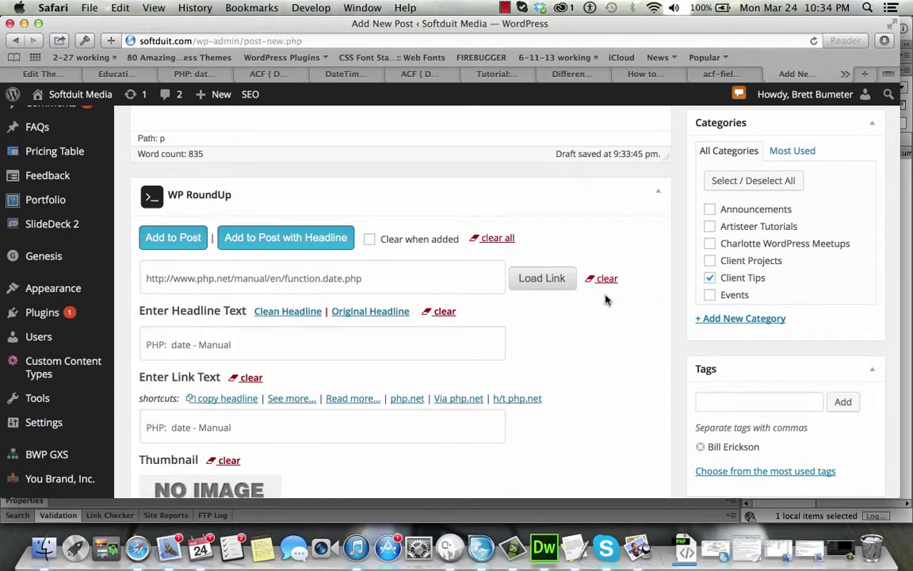
{"action": "scroll", "coordinate": [605, 300], "scroll_direction": "down", "scroll_amount": 3}
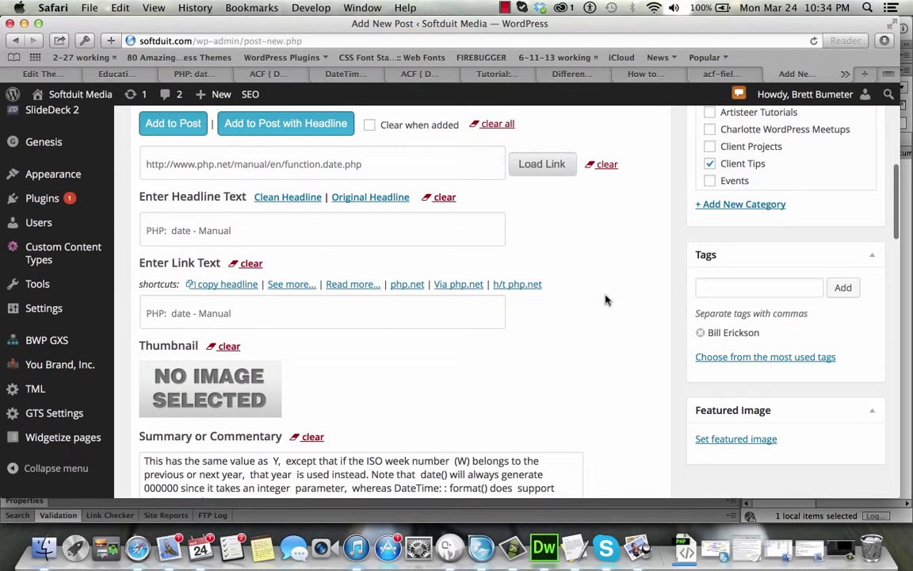
{"action": "scroll", "coordinate": [606, 300], "scroll_direction": "down", "scroll_amount": 8}
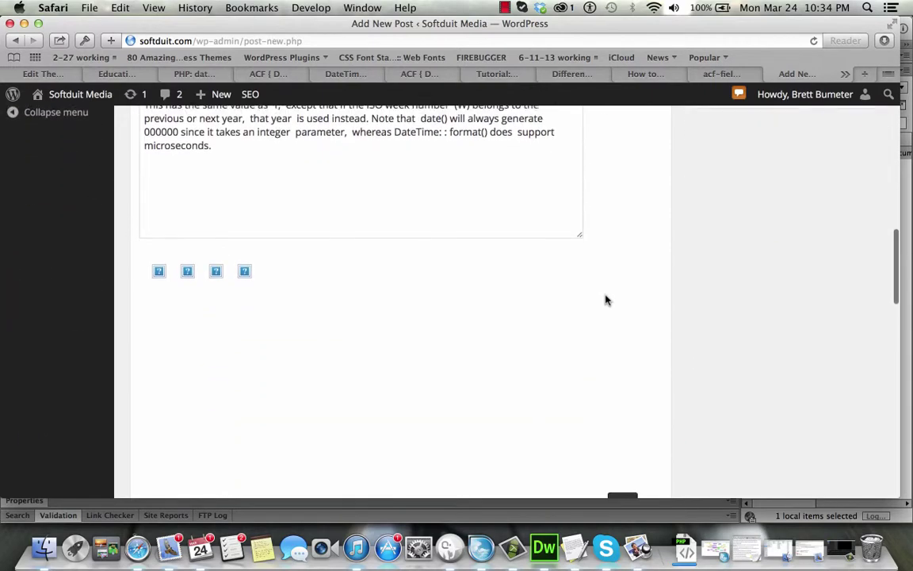
{"action": "scroll", "coordinate": [606, 299], "scroll_direction": "up", "scroll_amount": 6}
{"action": "scroll", "coordinate": [606, 300], "scroll_direction": "up", "scroll_amount": 2}
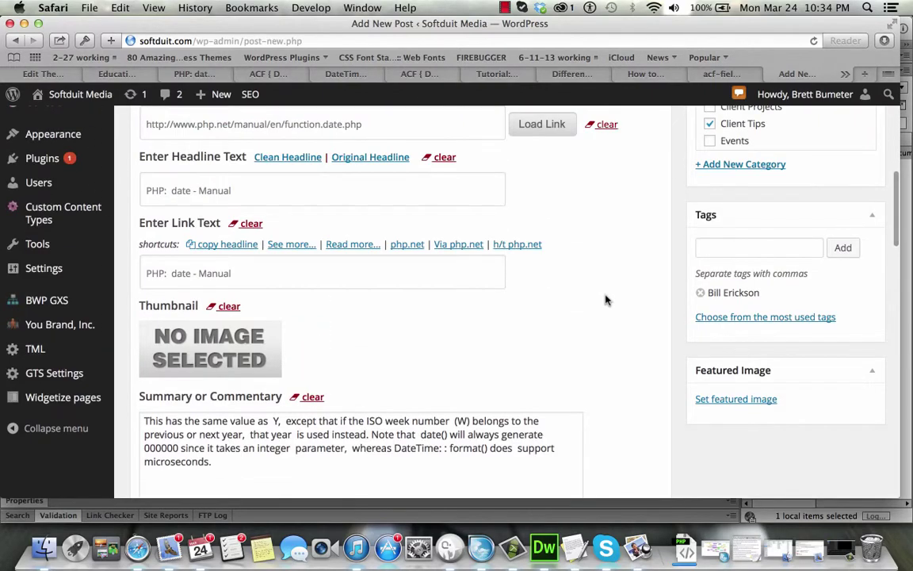
{"action": "scroll", "coordinate": [606, 300], "scroll_direction": "up", "scroll_amount": 2}
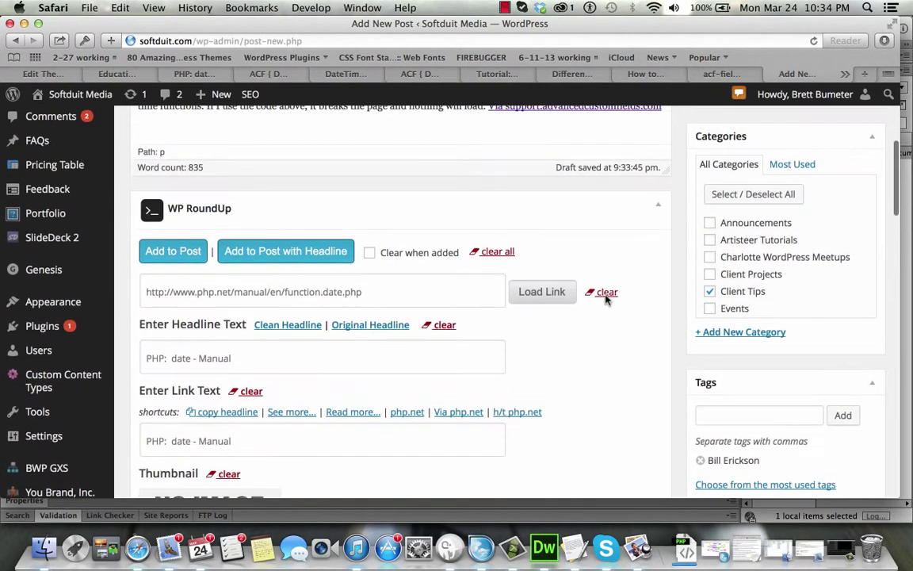
- Add the PHP date manual entry to the post with its headline
{"action": "left_click", "coordinate": [327, 258]}
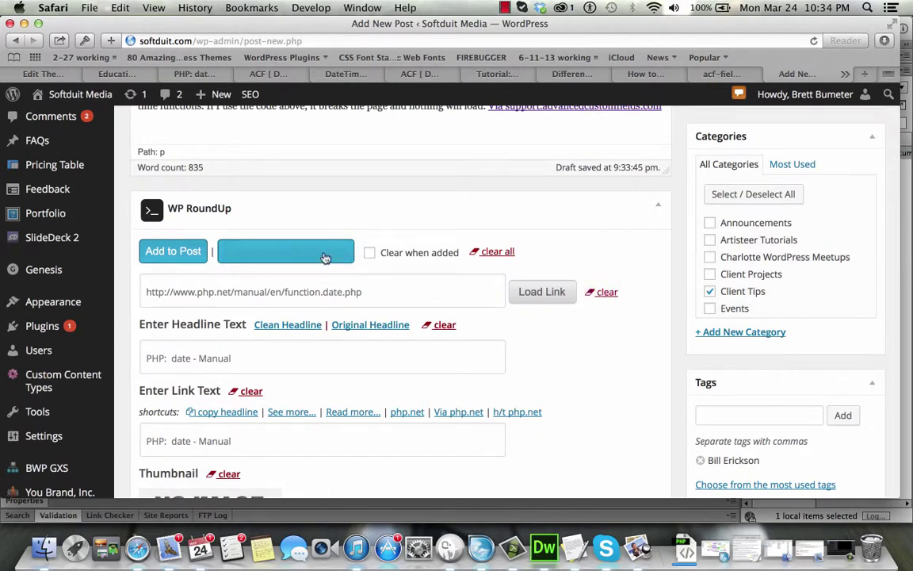
{"action": "scroll", "coordinate": [595, 236], "scroll_direction": "up", "scroll_amount": 2}
{"action": "scroll", "coordinate": [595, 236], "scroll_direction": "up", "scroll_amount": 1}
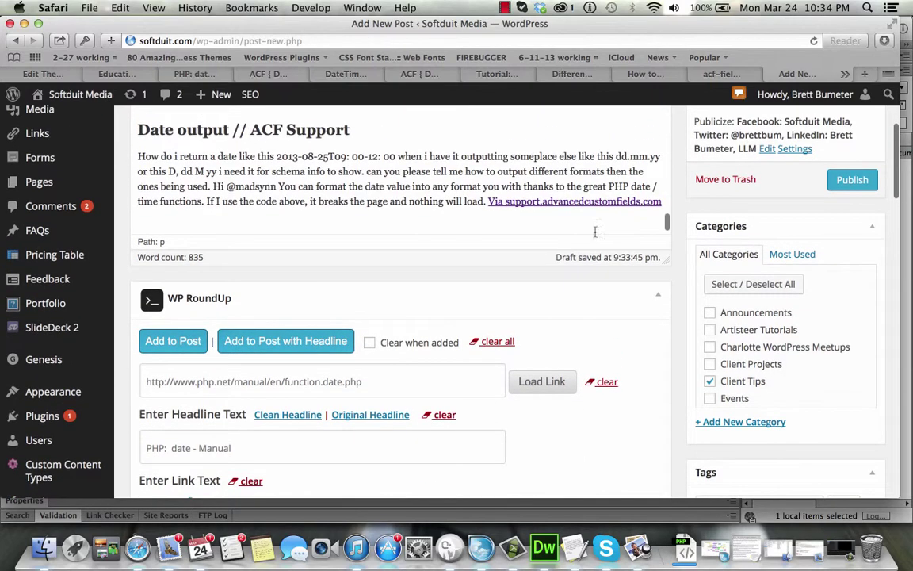
{"action": "left_click", "coordinate": [325, 343]}
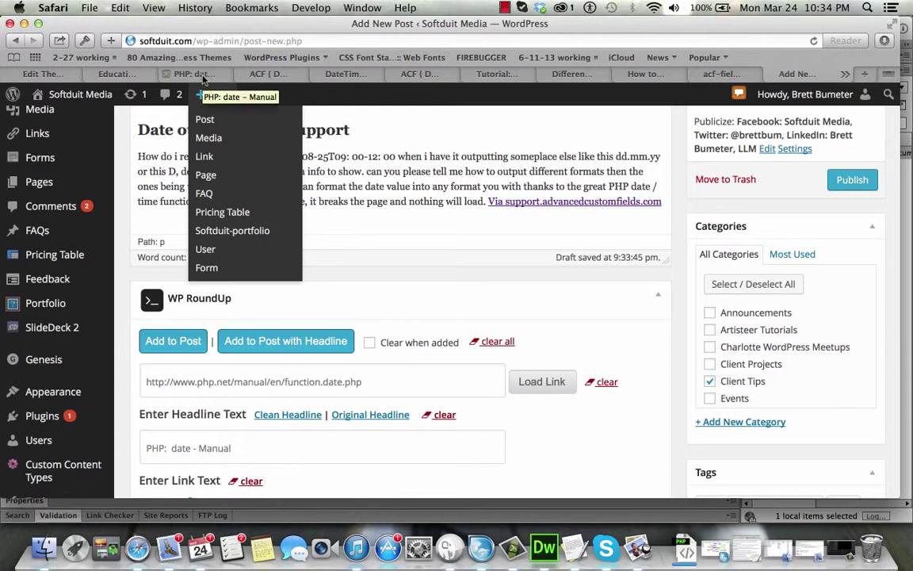
- Close the PHP manual tab, select the ACF date picker page address, and return to the editor
{"action": "left_click", "coordinate": [202, 77]}
{"action": "left_click", "coordinate": [167, 74]}
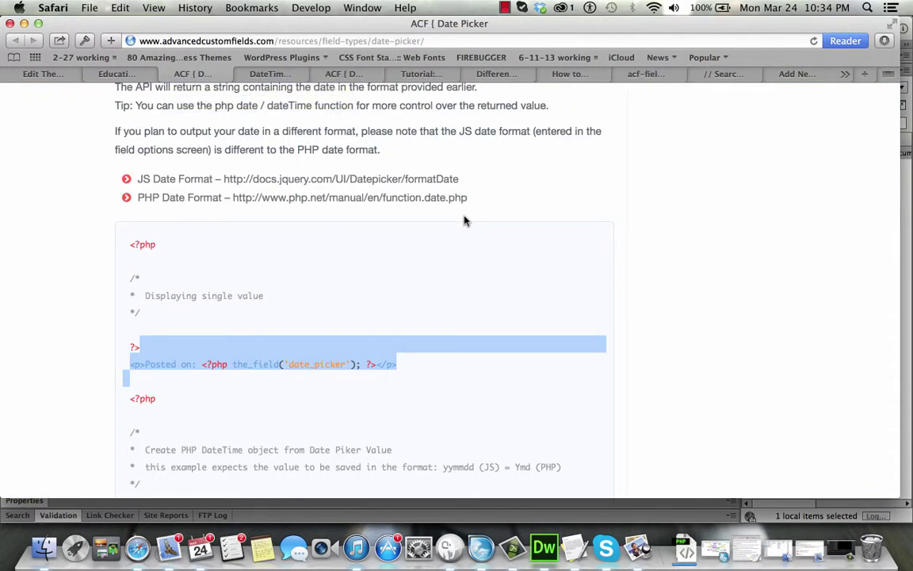
{"action": "scroll", "coordinate": [465, 222], "scroll_direction": "up", "scroll_amount": 10}
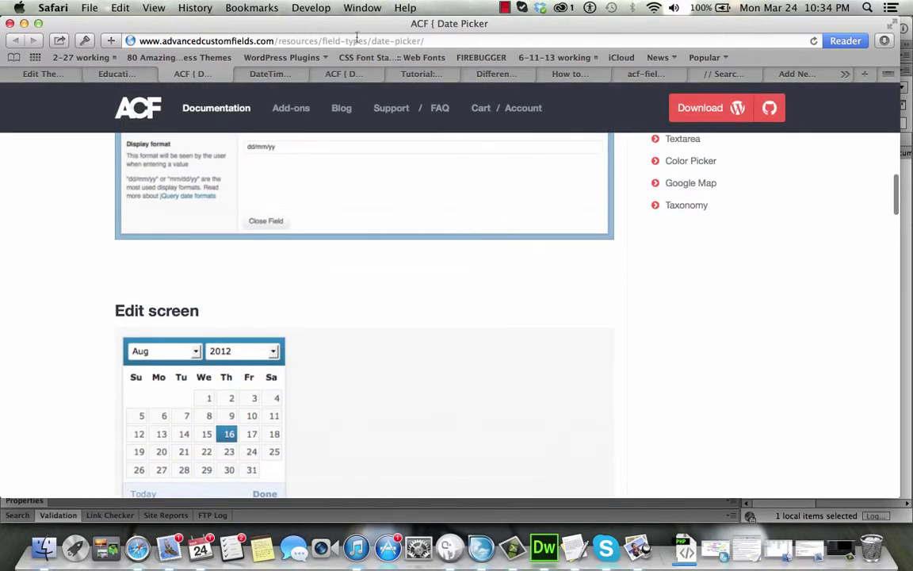
{"action": "left_click", "coordinate": [356, 40]}
{"action": "key", "text": "super+c"}
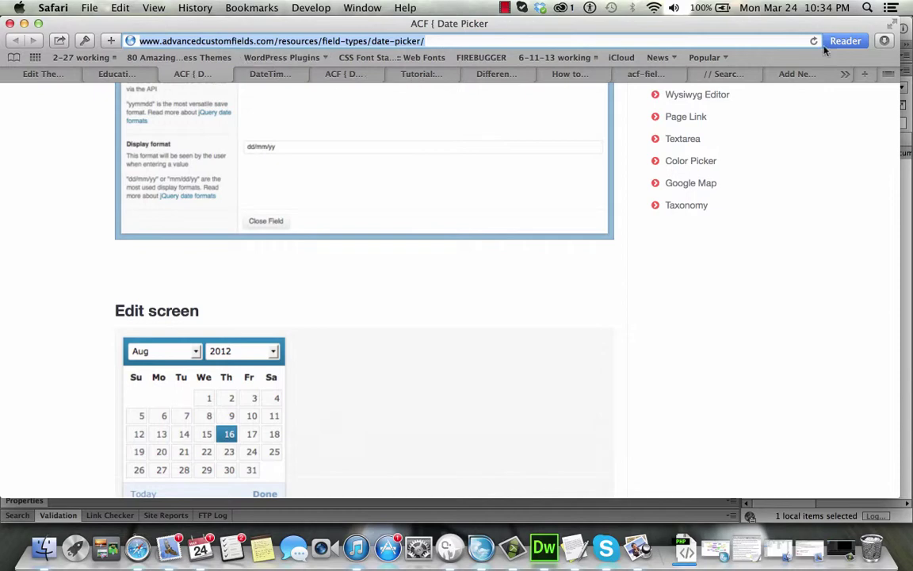
{"action": "left_click", "coordinate": [805, 75]}
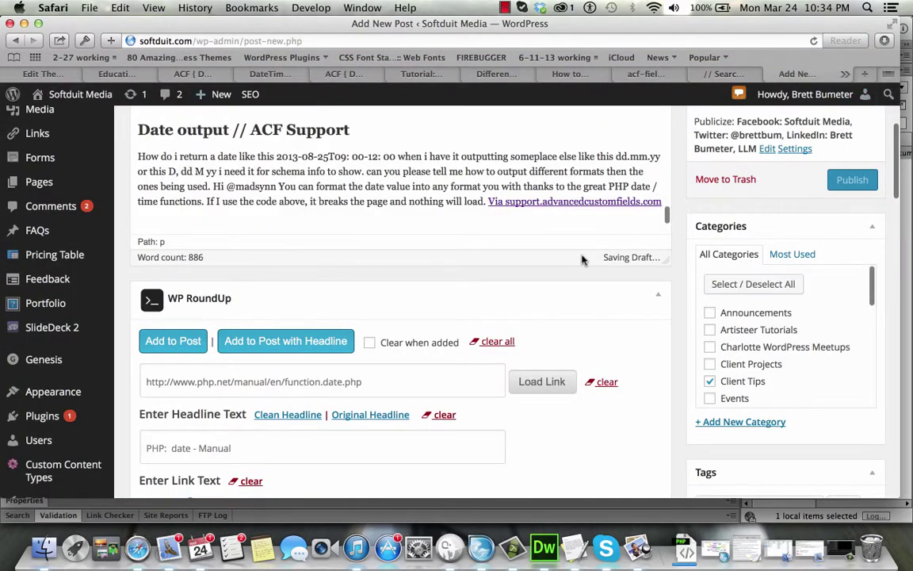
- Start a paragraph after the PHP entry, then load and insert the date picker link
{"action": "scroll", "coordinate": [583, 259], "scroll_direction": "down", "scroll_amount": 1}
{"action": "left_click", "coordinate": [504, 317]}
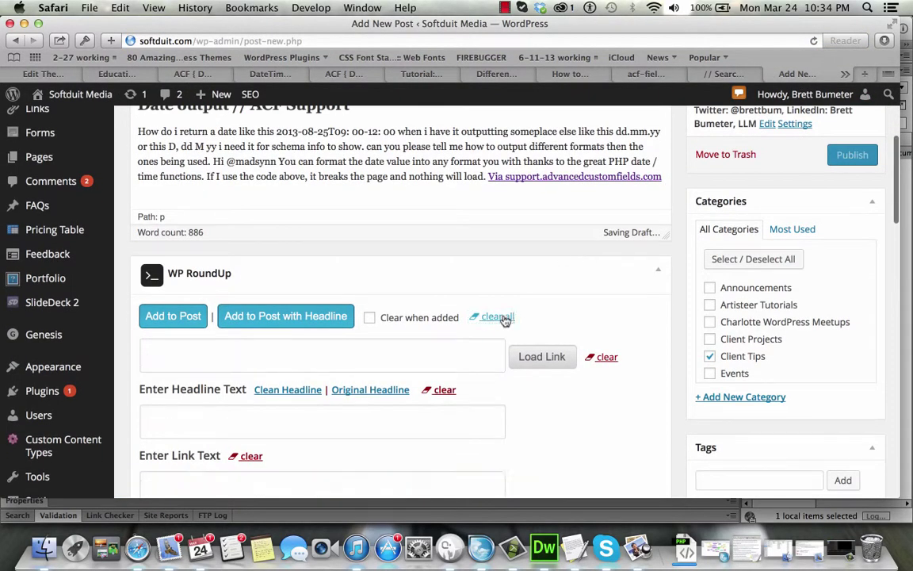
{"action": "scroll", "coordinate": [440, 196], "scroll_direction": "down", "scroll_amount": 3}
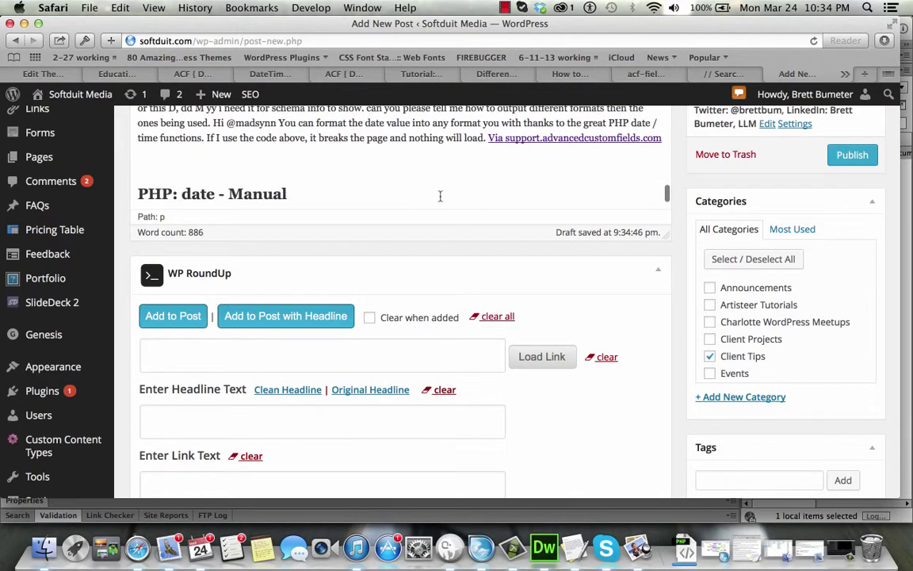
{"action": "scroll", "coordinate": [440, 196], "scroll_direction": "down", "scroll_amount": 1}
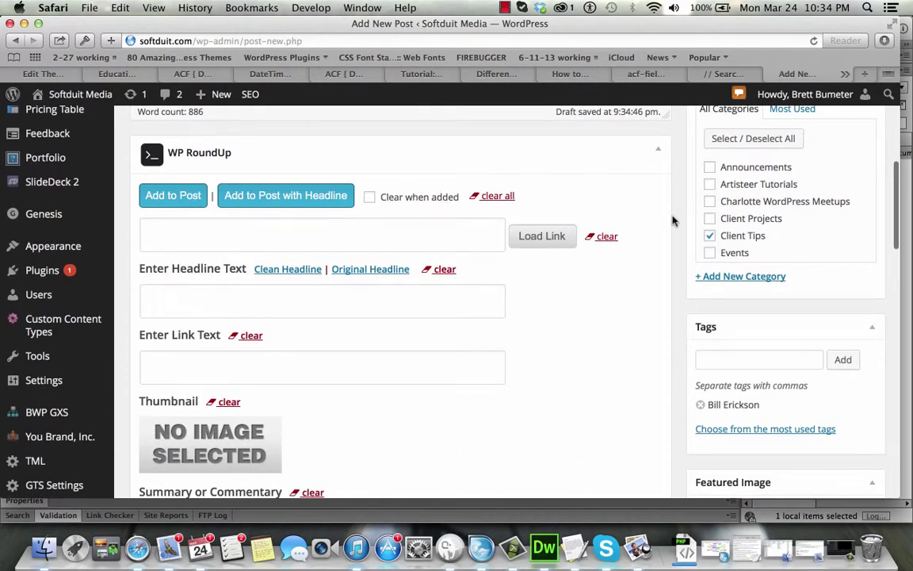
{"action": "scroll", "coordinate": [673, 222], "scroll_direction": "up", "scroll_amount": 3}
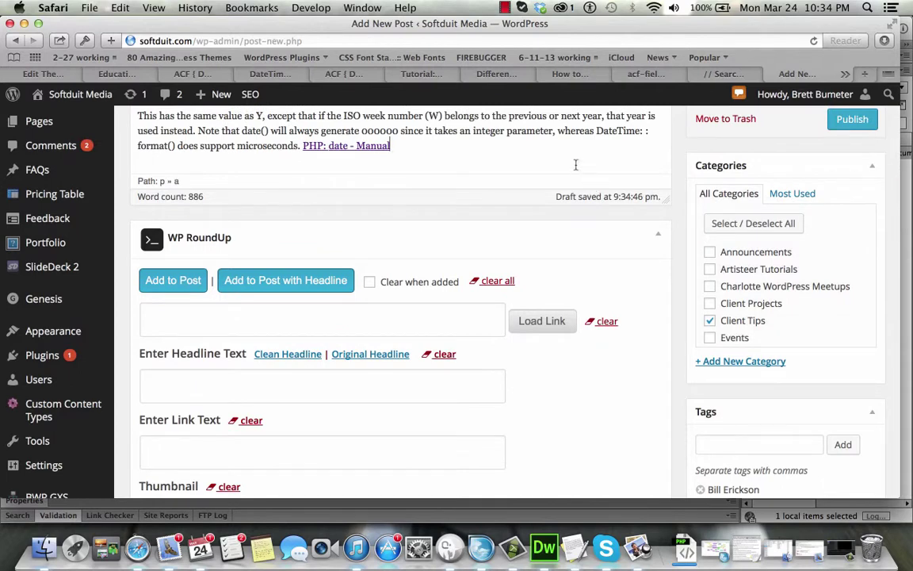
{"action": "key", "text": "Return"}
{"action": "left_click", "coordinate": [363, 321]}
{"action": "key", "text": "super+v"}
{"action": "left_click", "coordinate": [540, 323]}
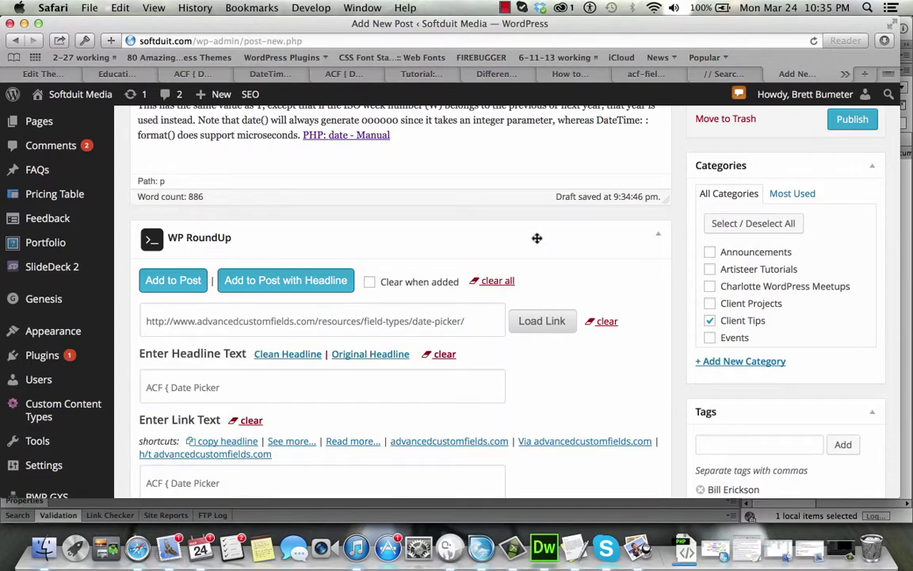
{"action": "left_click", "coordinate": [337, 282]}
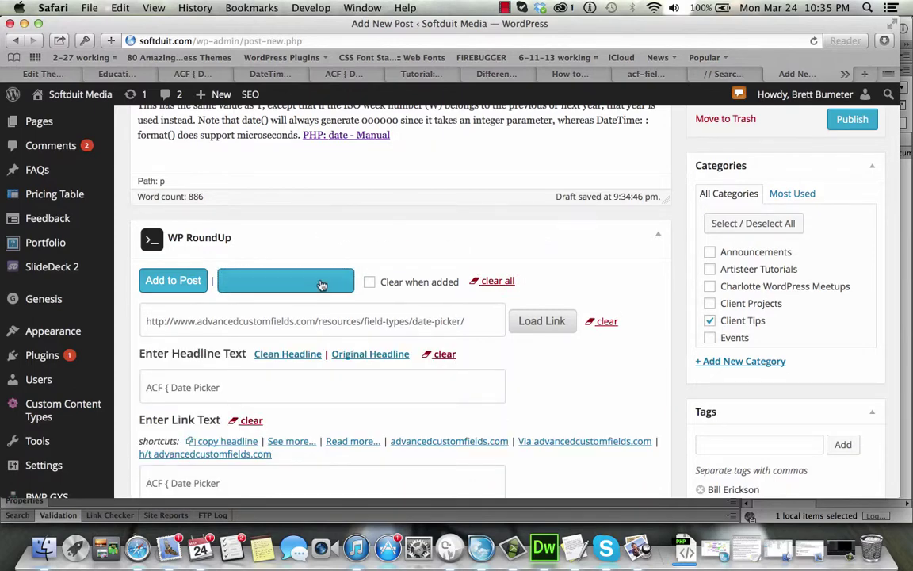
- Close the extra date picker and search results tabs and copy the ACF date picker address
{"action": "left_click", "coordinate": [167, 74]}
{"action": "left_click", "coordinate": [183, 78]}
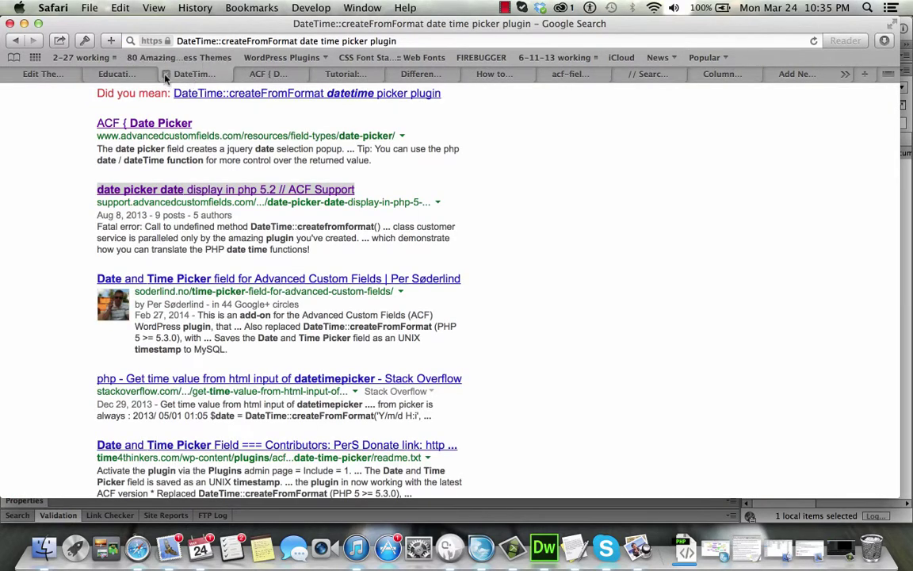
{"action": "left_click", "coordinate": [165, 74]}
{"action": "left_click", "coordinate": [221, 38]}
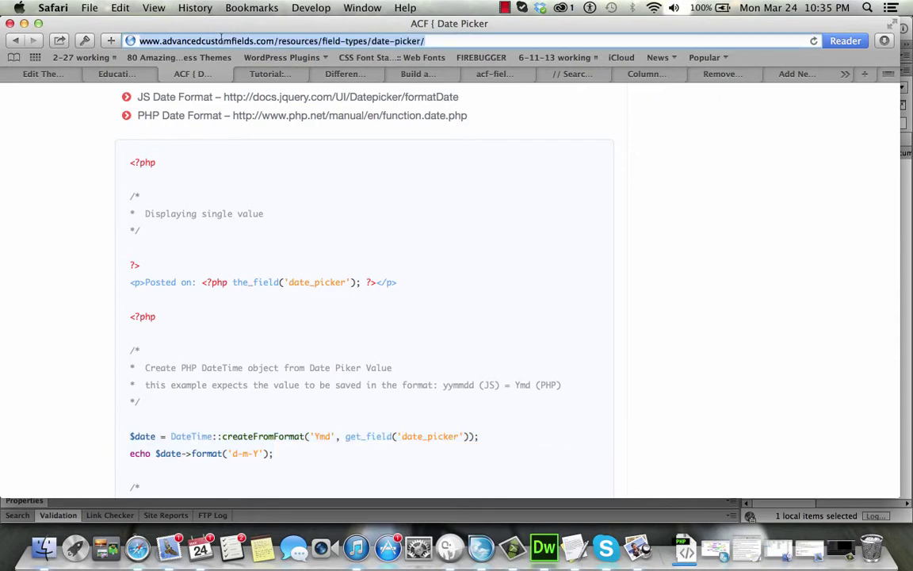
{"action": "key", "text": "super+c"}
- Reload the ACF { Date Picker link in WP RoundUp and insert it with headline
{"action": "left_click", "coordinate": [797, 76]}
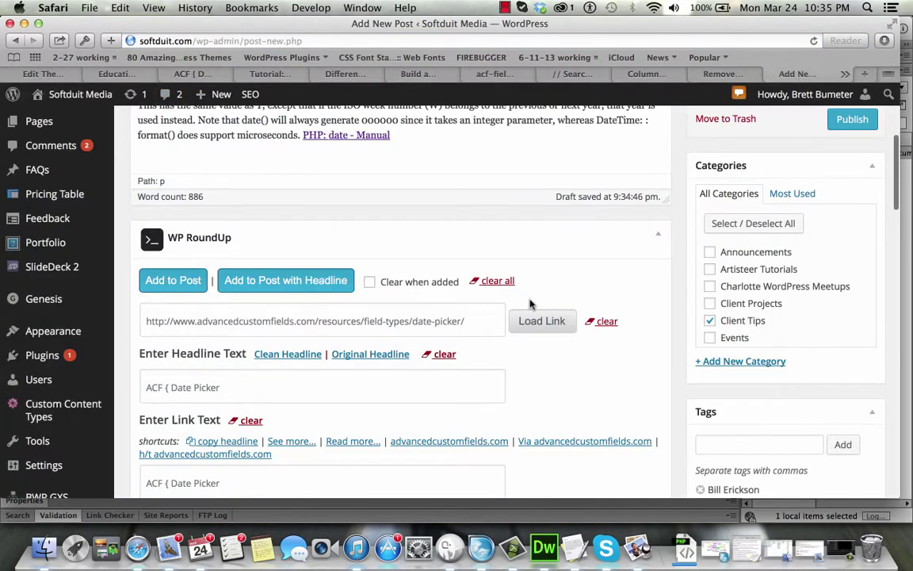
{"action": "left_click", "coordinate": [491, 282]}
{"action": "left_click", "coordinate": [460, 326]}
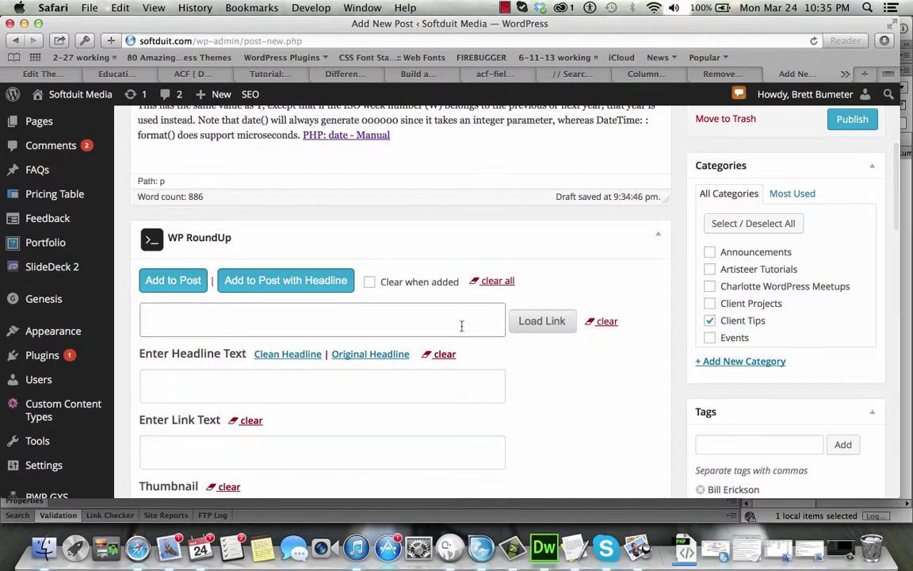
{"action": "key", "text": "super+v"}
{"action": "left_click", "coordinate": [563, 328]}
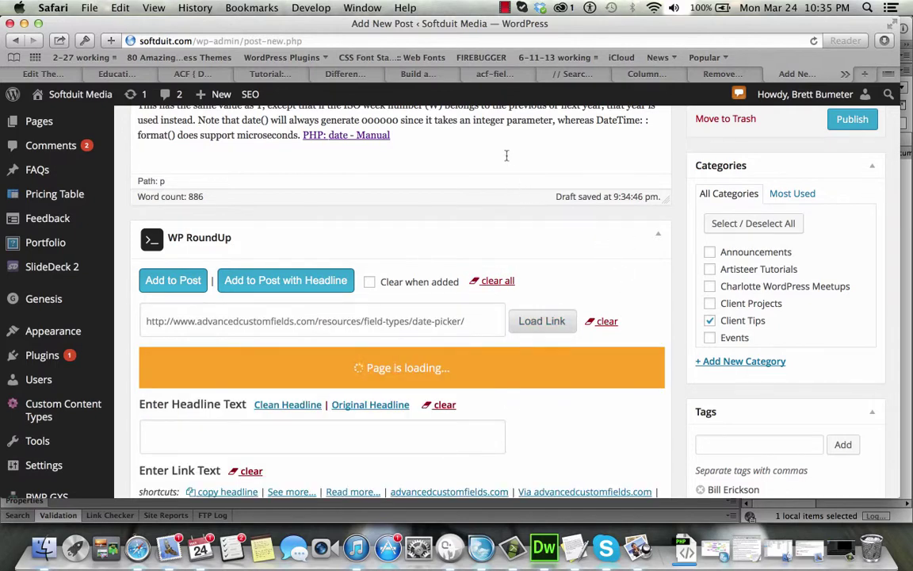
{"action": "key", "text": "Return"}
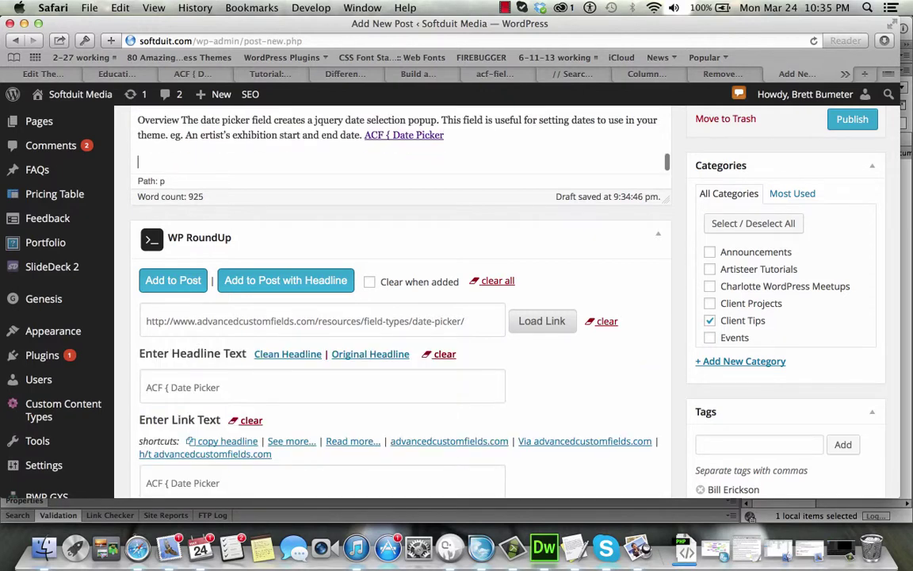
{"action": "left_click", "coordinate": [272, 280]}
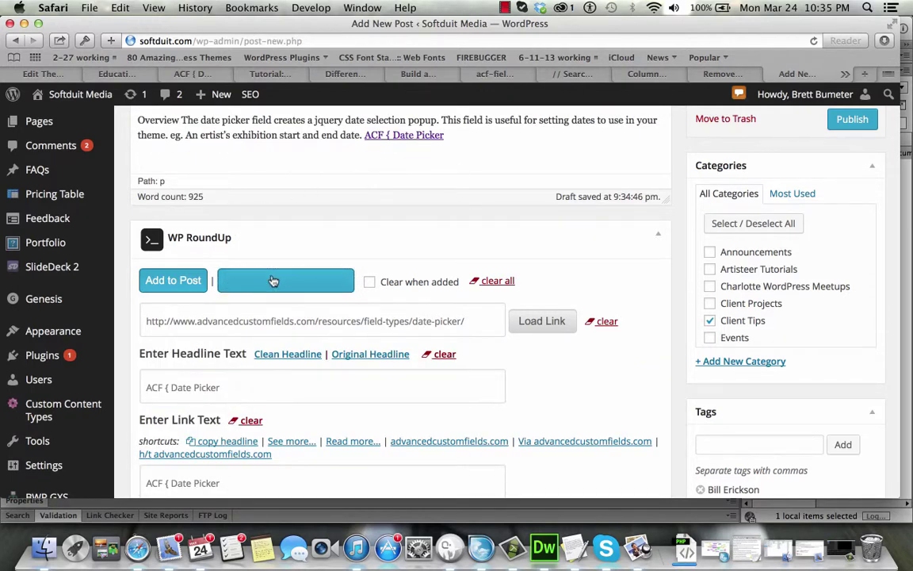
- Close the ACF Date Picker tab, then copy and review the Genesis custom page template tutorial's address
{"action": "left_click", "coordinate": [167, 74]}
{"action": "left_click", "coordinate": [195, 74]}
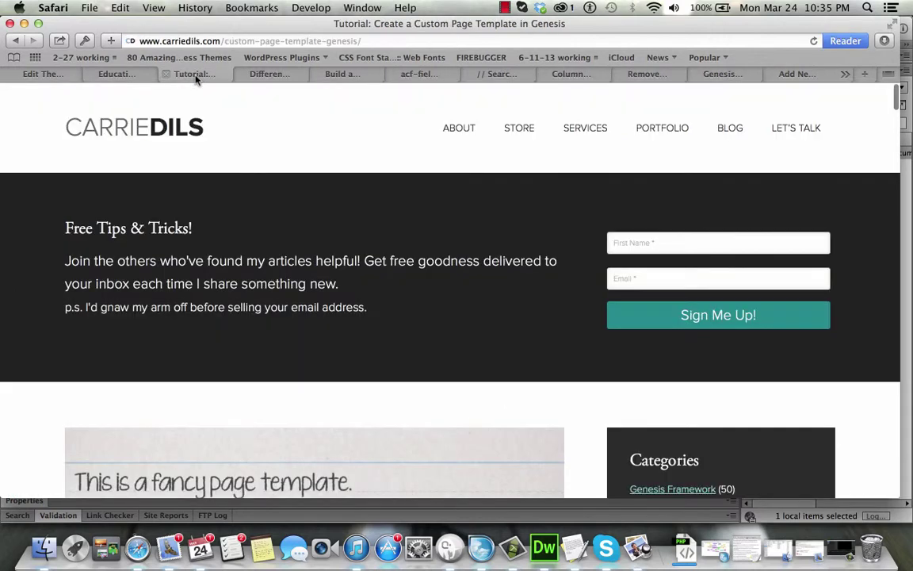
{"action": "left_click", "coordinate": [250, 40]}
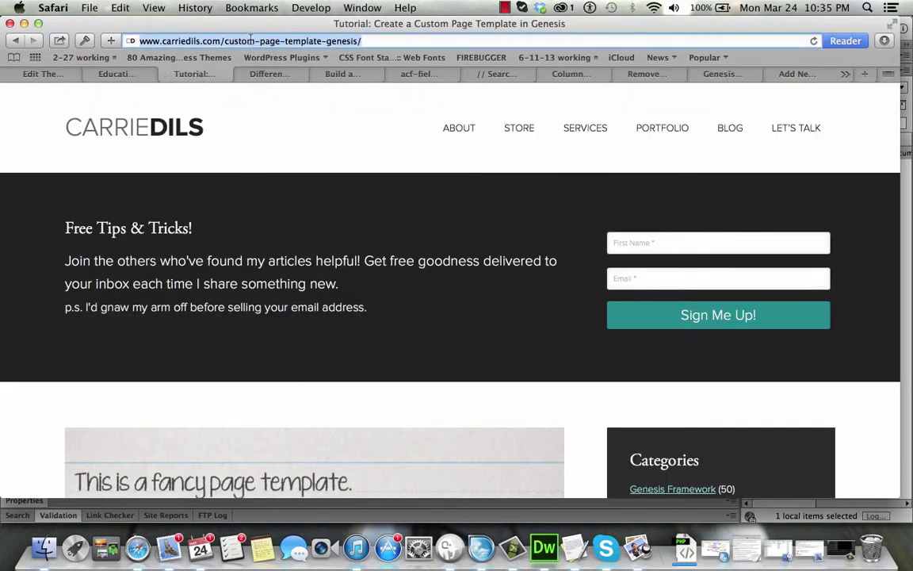
{"action": "scroll", "coordinate": [368, 251], "scroll_direction": "down", "scroll_amount": 12}
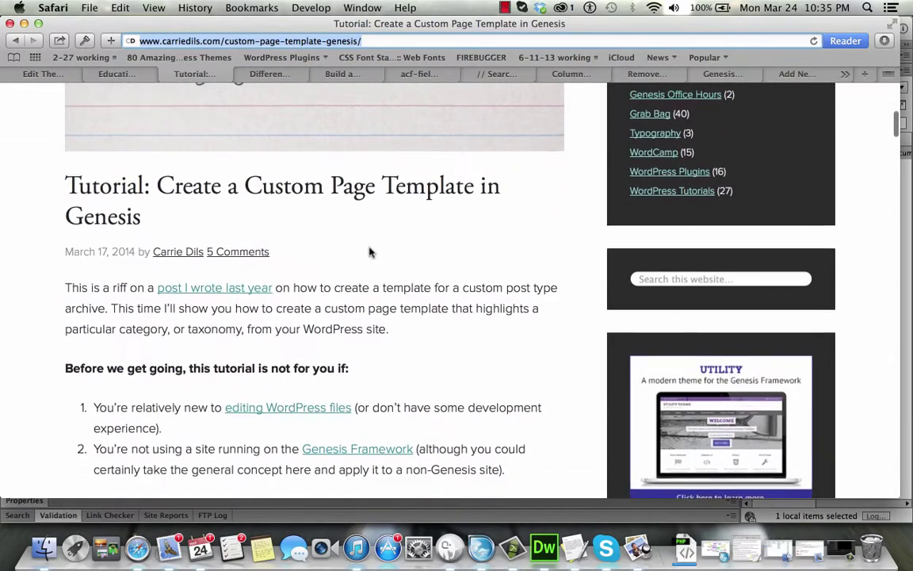
{"action": "scroll", "coordinate": [369, 252], "scroll_direction": "down", "scroll_amount": 20}
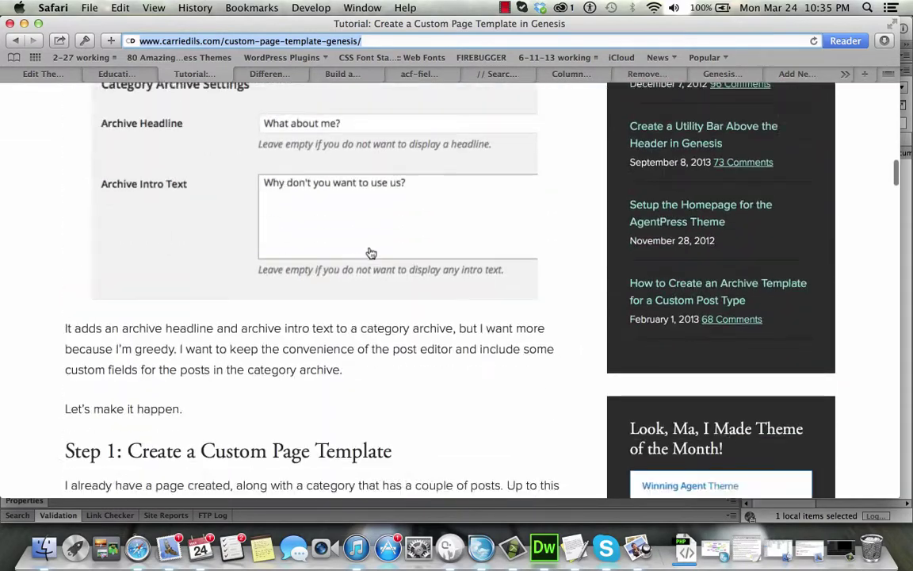
{"action": "scroll", "coordinate": [368, 248], "scroll_direction": "down", "scroll_amount": 20}
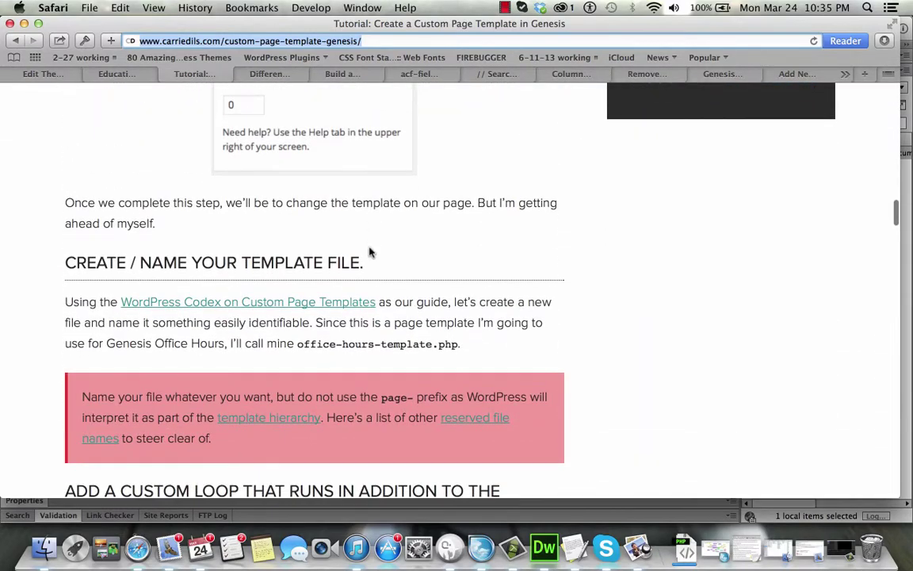
{"action": "scroll", "coordinate": [368, 248], "scroll_direction": "down", "scroll_amount": 2}
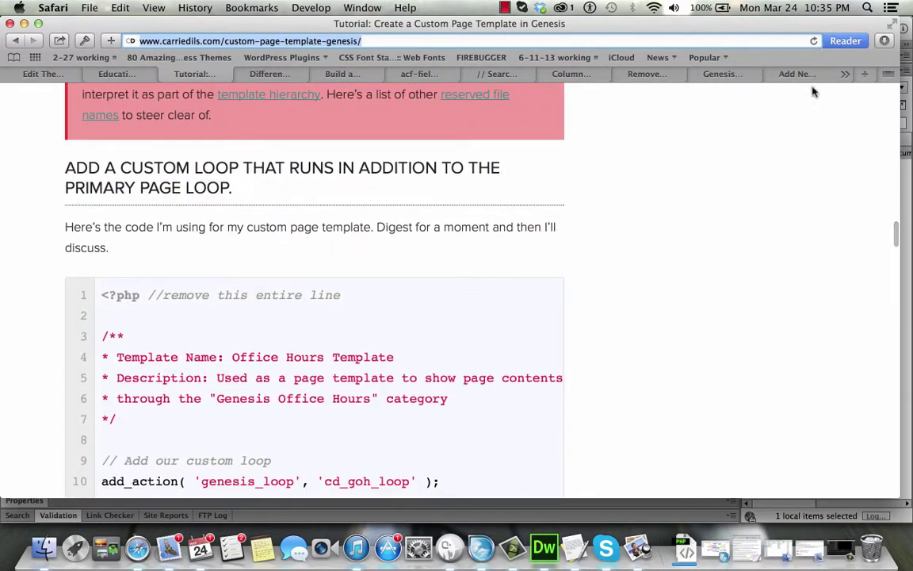
{"action": "left_click", "coordinate": [793, 75]}
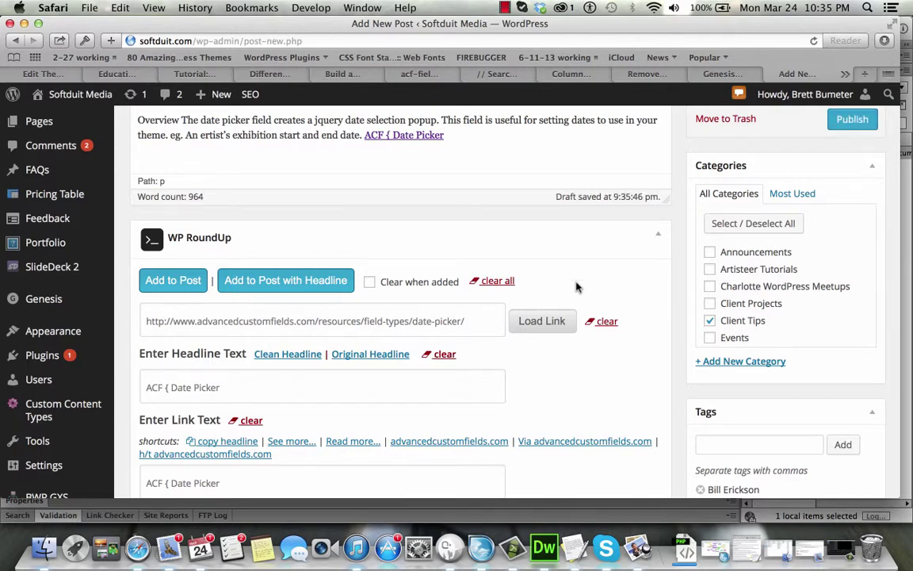
- Clear the RoundUp fields and load the Genesis page template tutorial's URL
{"action": "left_click", "coordinate": [498, 283]}
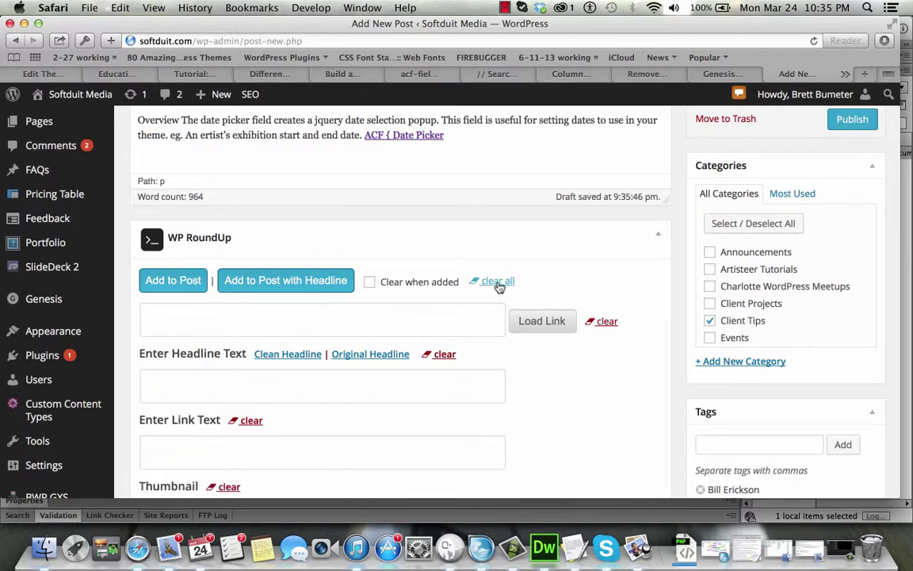
{"action": "left_click", "coordinate": [441, 313]}
{"action": "key", "text": "super+v"}
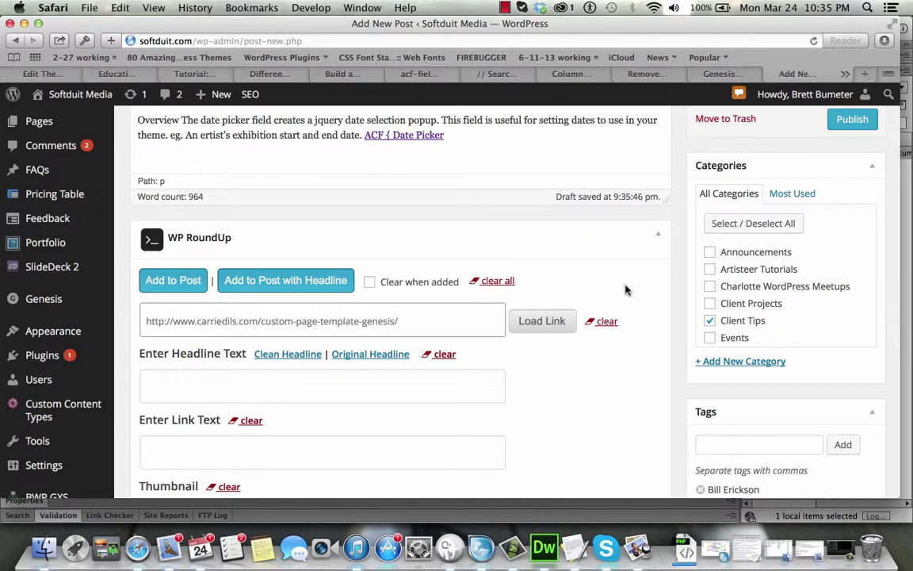
{"action": "left_click", "coordinate": [564, 324]}
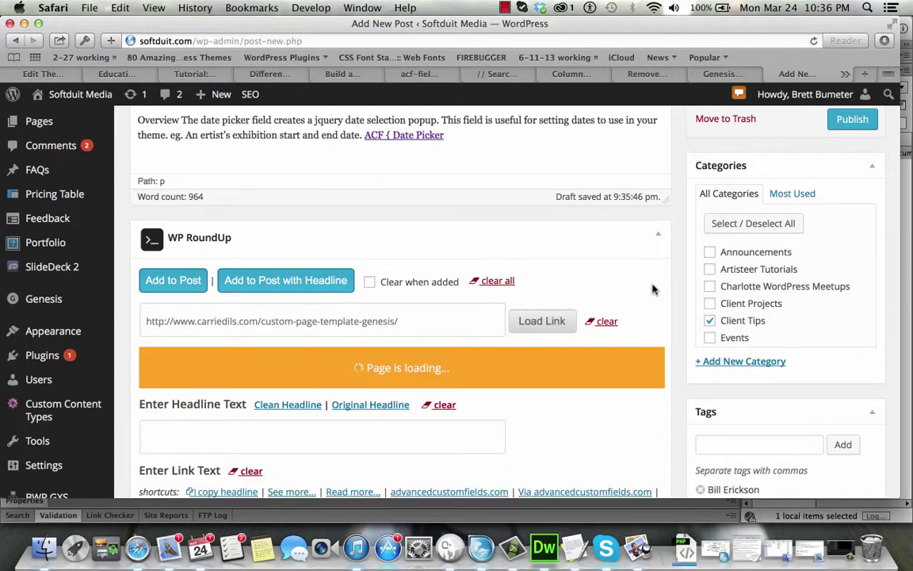
- Check the fetched headline and summary, and set the source-site 'Via' link text
{"action": "scroll", "coordinate": [652, 289], "scroll_direction": "down", "scroll_amount": 5}
{"action": "scroll", "coordinate": [652, 290], "scroll_direction": "down", "scroll_amount": 10}
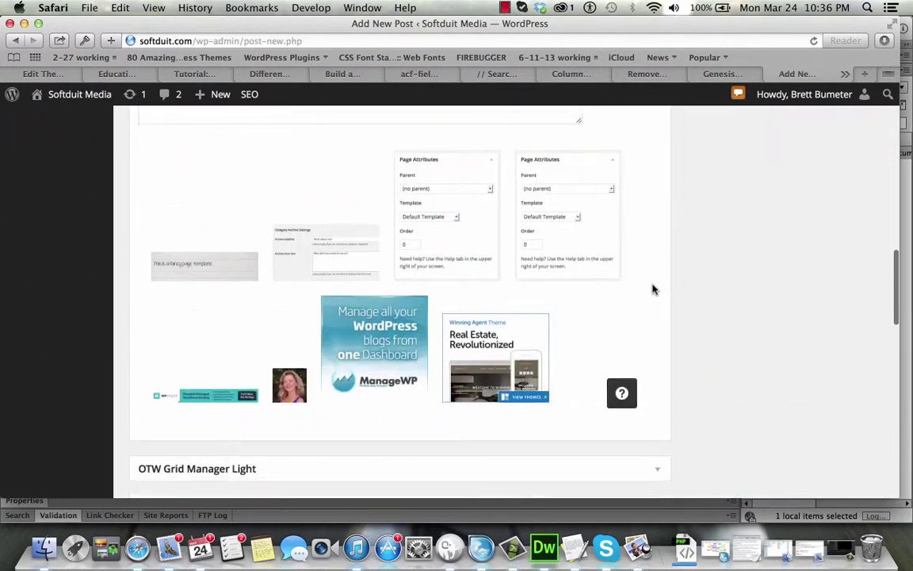
{"action": "scroll", "coordinate": [652, 289], "scroll_direction": "up", "scroll_amount": 1}
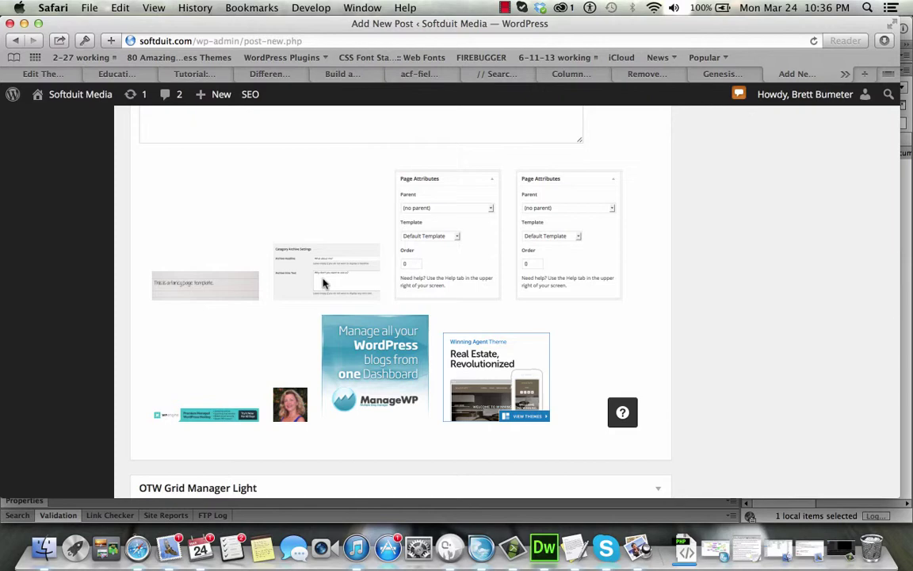
{"action": "scroll", "coordinate": [323, 283], "scroll_direction": "up", "scroll_amount": 1}
{"action": "scroll", "coordinate": [653, 406], "scroll_direction": "up", "scroll_amount": 5}
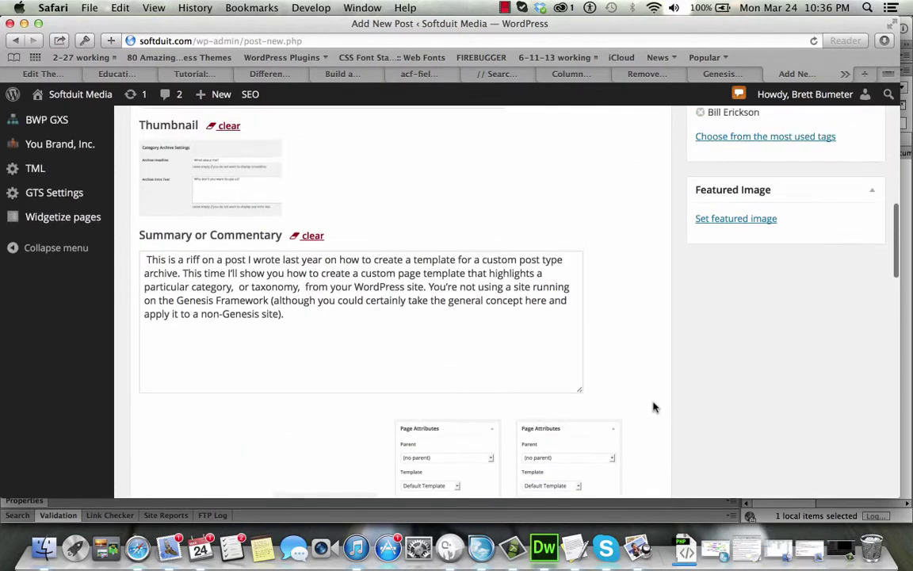
{"action": "scroll", "coordinate": [653, 406], "scroll_direction": "up", "scroll_amount": 5}
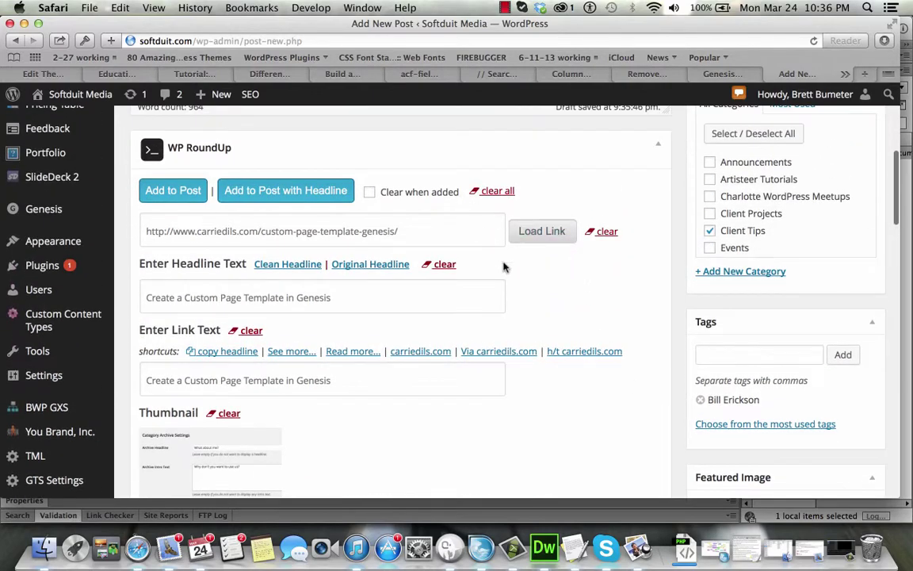
{"action": "left_click", "coordinate": [523, 353]}
{"action": "scroll", "coordinate": [620, 282], "scroll_direction": "up", "scroll_amount": 2}
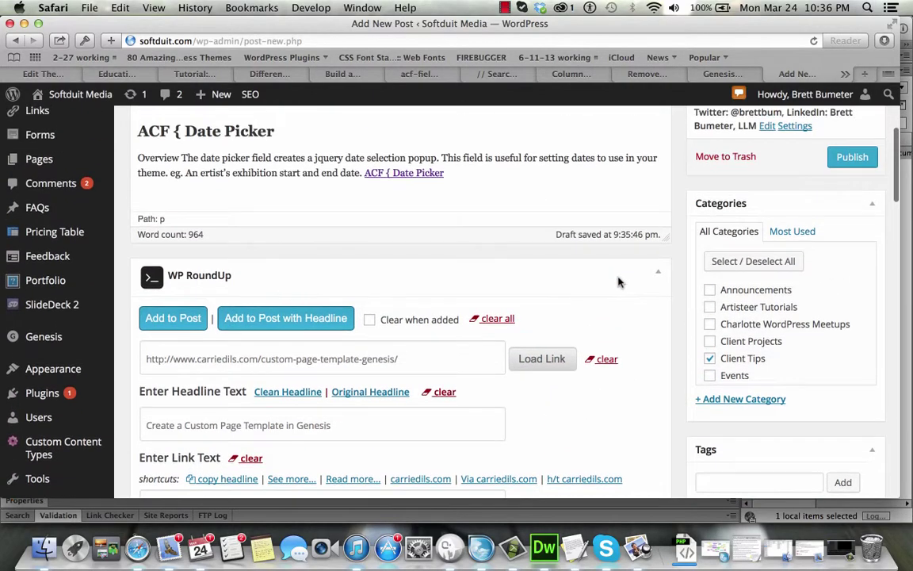
{"action": "scroll", "coordinate": [619, 281], "scroll_direction": "down", "scroll_amount": 2}
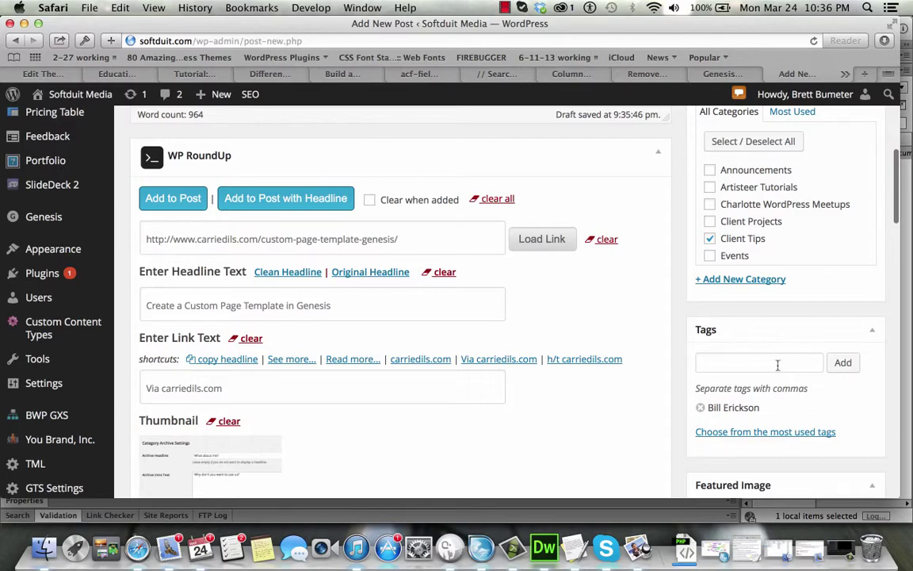
- Tag the post with the tutorial author's name
{"action": "left_click", "coordinate": [176, 76]}
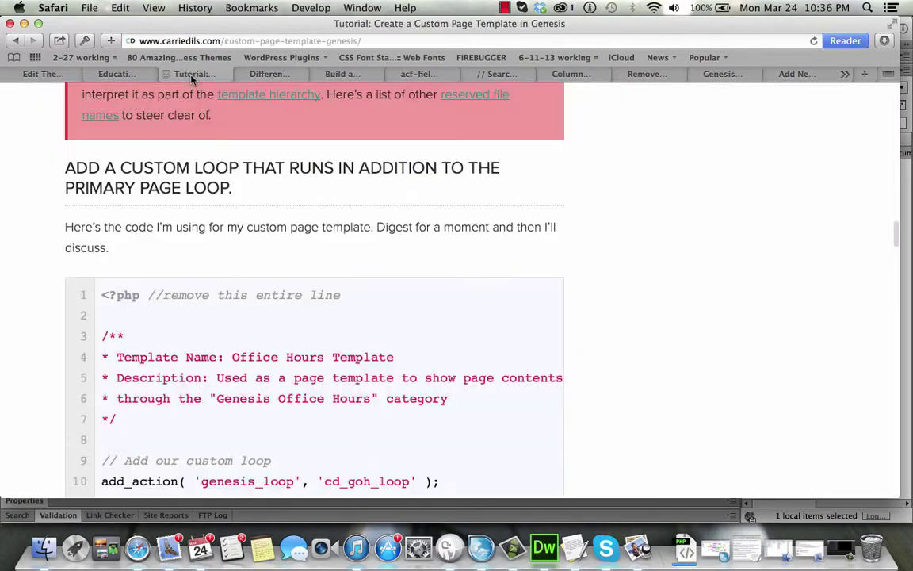
{"action": "scroll", "coordinate": [149, 208], "scroll_direction": "up", "scroll_amount": 20}
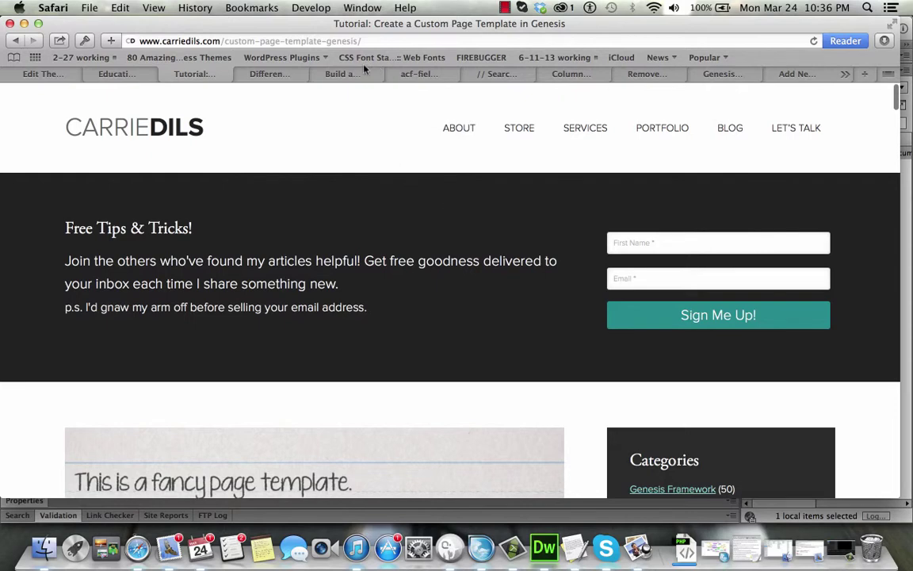
{"action": "left_click", "coordinate": [782, 75]}
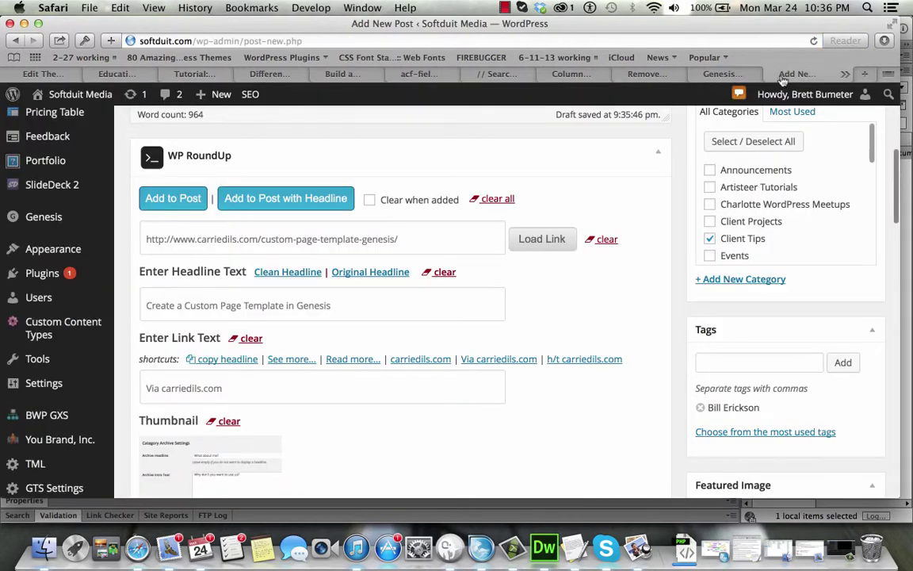
{"action": "left_click", "coordinate": [781, 360]}
{"action": "type", "text": "Carrie"}
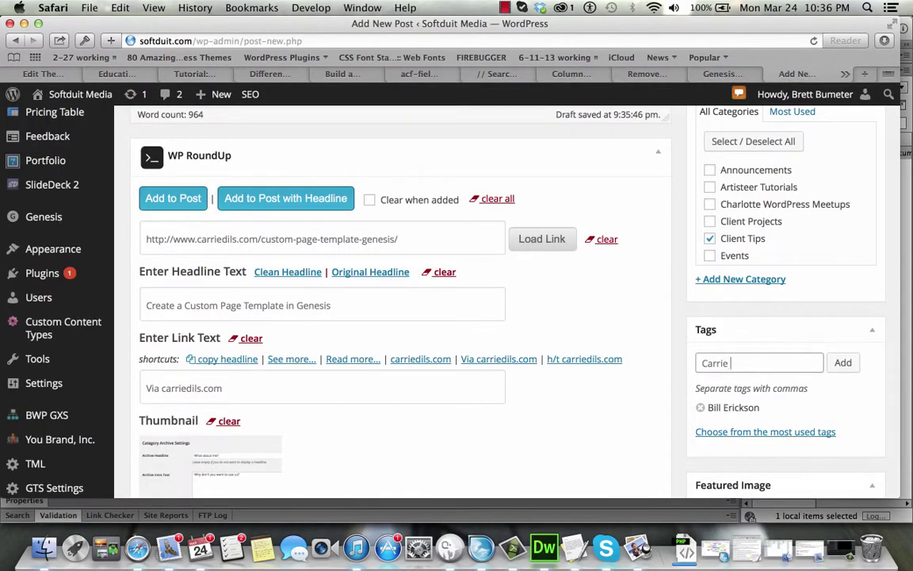
{"action": "type", "text": " Dils"}
{"action": "left_click", "coordinate": [842, 363]}
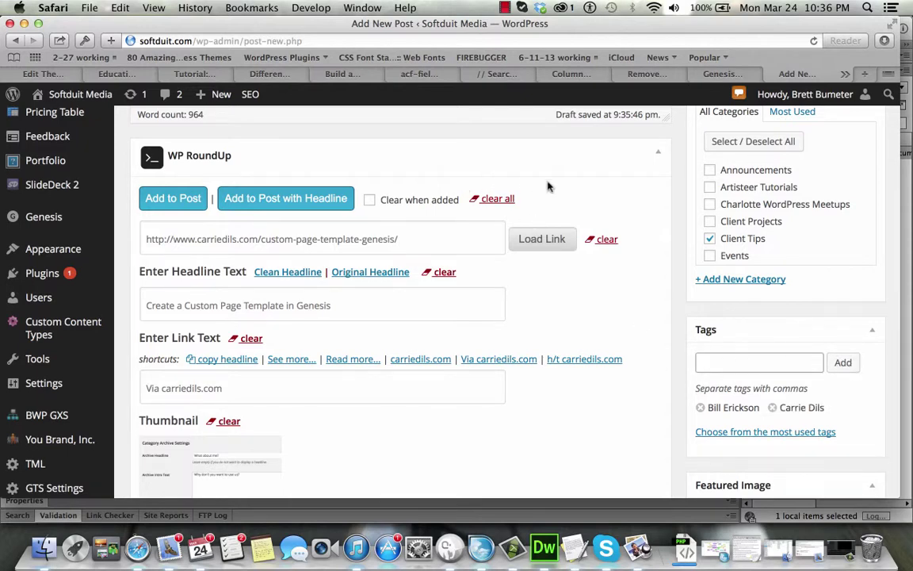
- Insert the 'Create a Custom Page Template in Genesis' entry below the ACF Date Picker item
{"action": "scroll", "coordinate": [546, 185], "scroll_direction": "up", "scroll_amount": 3}
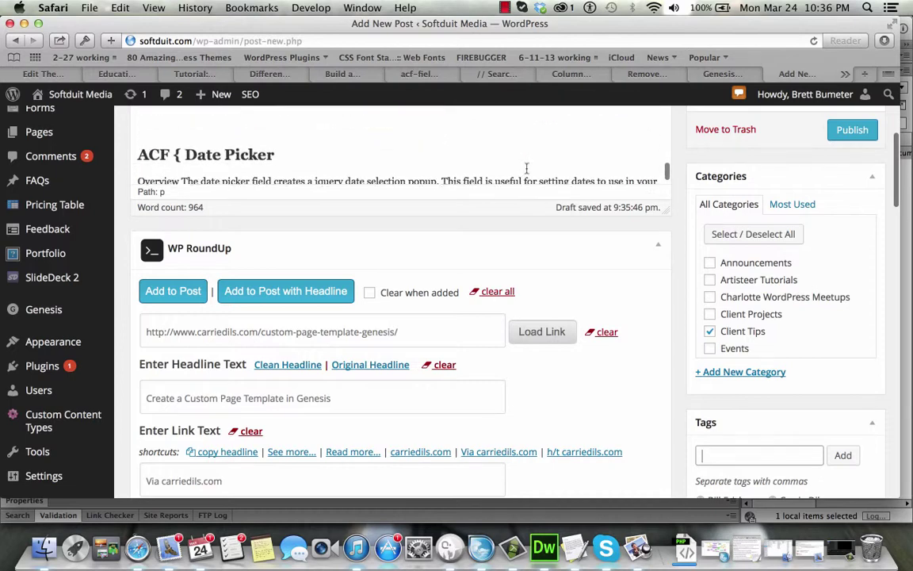
{"action": "scroll", "coordinate": [526, 170], "scroll_direction": "down", "scroll_amount": 3}
{"action": "scroll", "coordinate": [684, 187], "scroll_direction": "up", "scroll_amount": 4}
{"action": "left_click", "coordinate": [598, 201]}
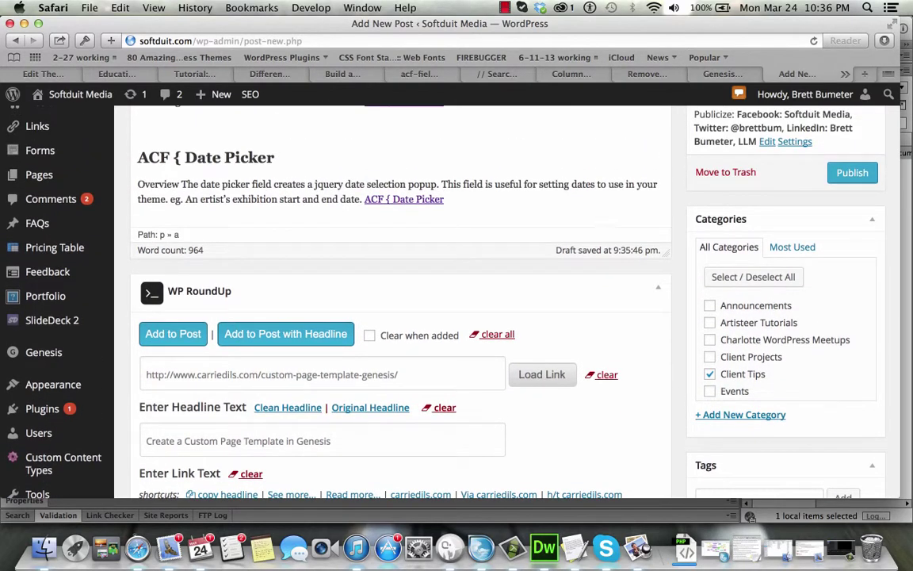
{"action": "key", "text": "Return"}
{"action": "left_click", "coordinate": [309, 339]}
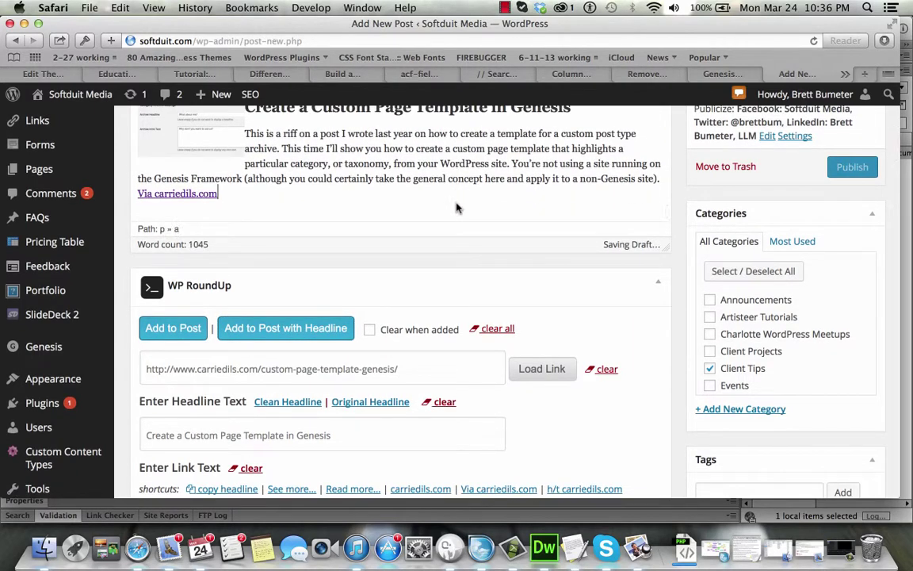
- Close the tutorial tab and load the ACF Repeater vs Flexible Content forum URL into RoundUp
{"action": "left_click", "coordinate": [187, 75]}
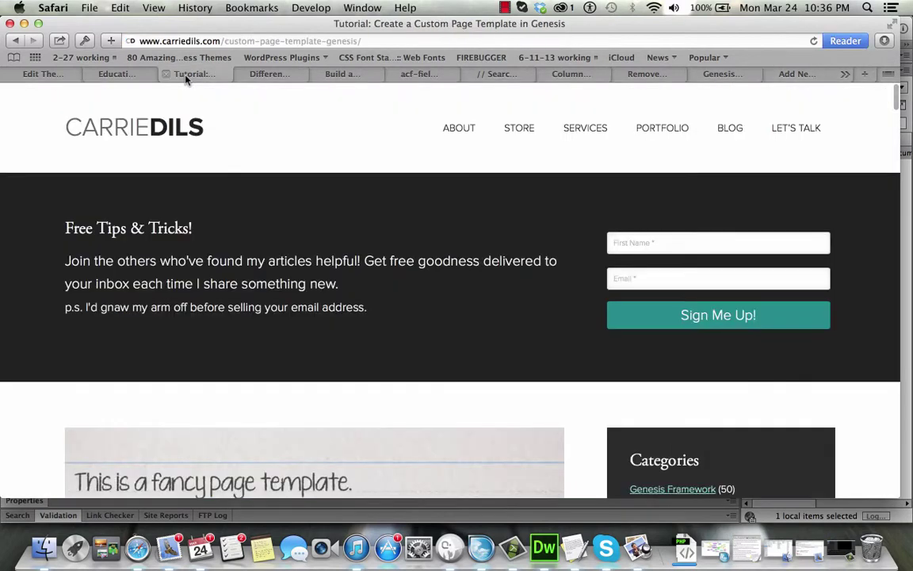
{"action": "left_click", "coordinate": [166, 74]}
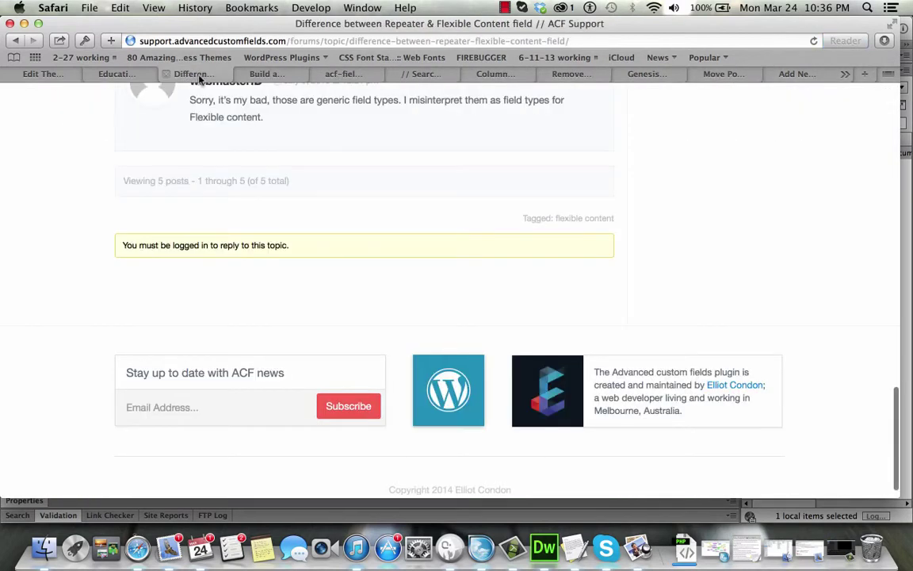
{"action": "left_click", "coordinate": [214, 40]}
{"action": "key", "text": "super+c"}
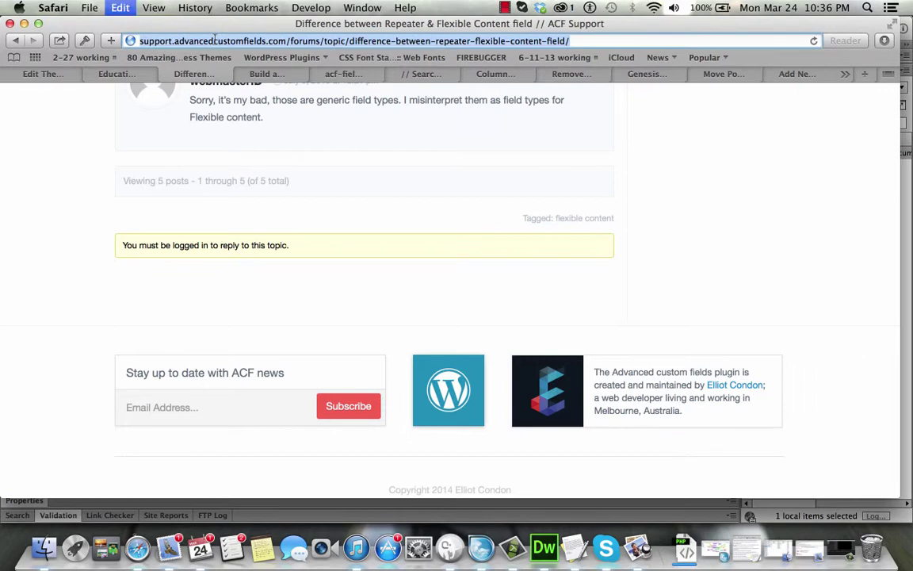
{"action": "left_click", "coordinate": [790, 74]}
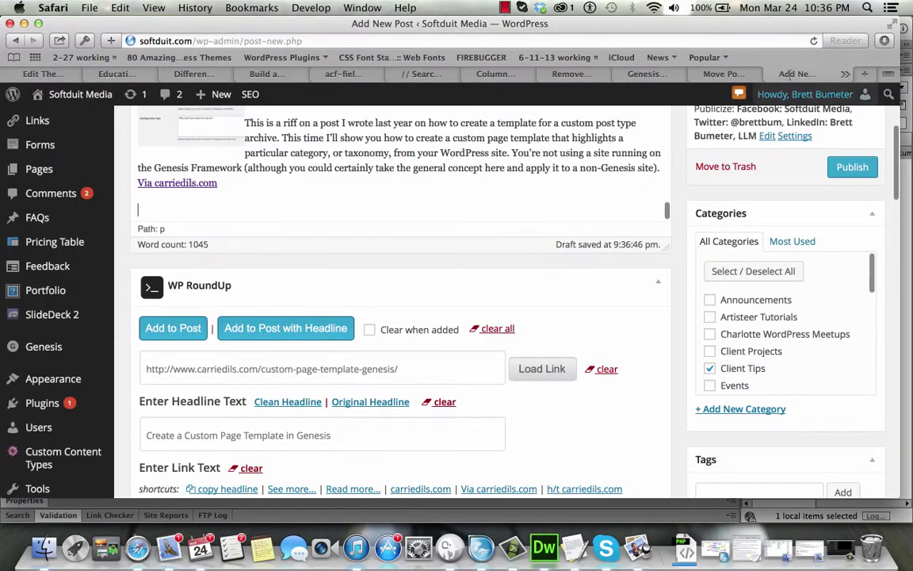
{"action": "left_click", "coordinate": [499, 329]}
{"action": "left_click", "coordinate": [323, 367]}
{"action": "key", "text": "super+v"}
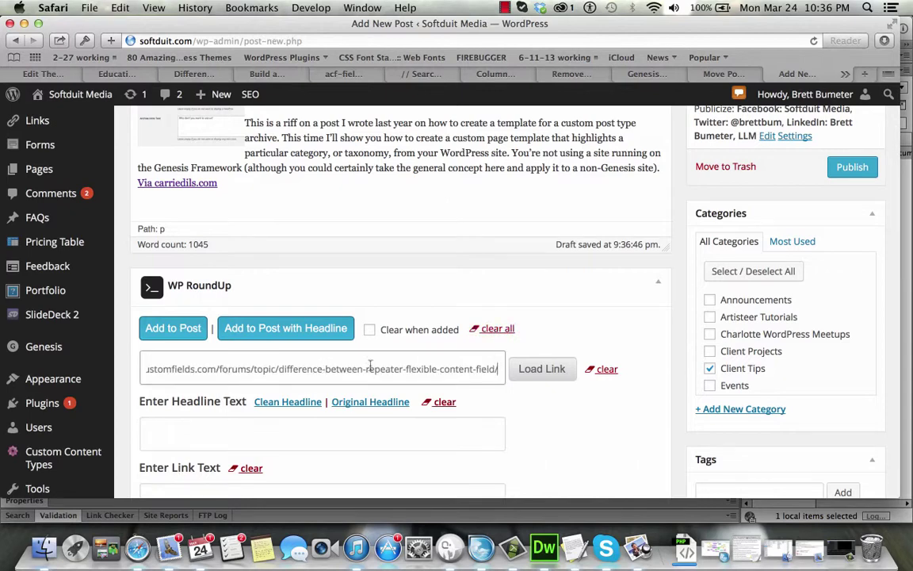
{"action": "left_click", "coordinate": [553, 372]}
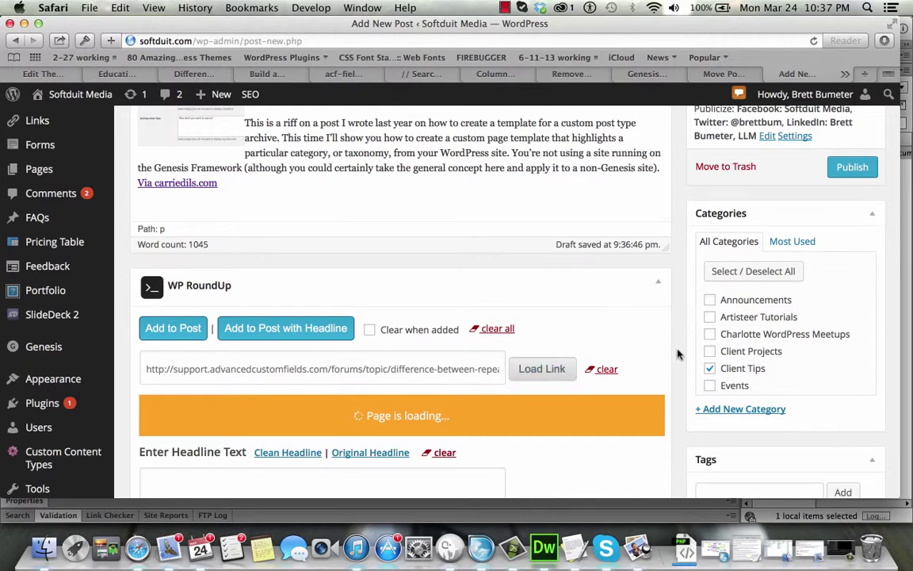
- Tag the post Advanced Custom Fields and insert the forum thread with its headline
{"action": "scroll", "coordinate": [758, 443], "scroll_direction": "down", "scroll_amount": 2}
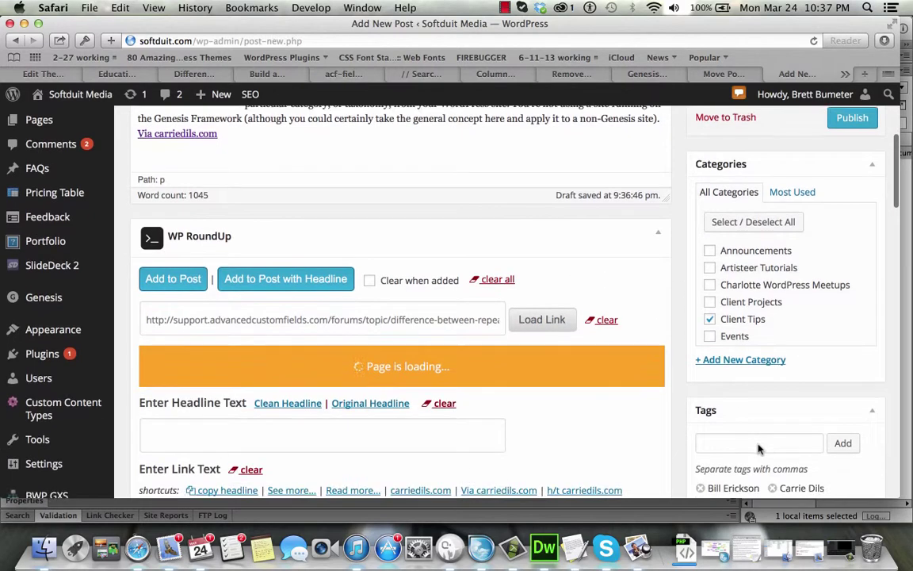
{"action": "left_click", "coordinate": [758, 444]}
{"action": "type", "text": "Adv"}
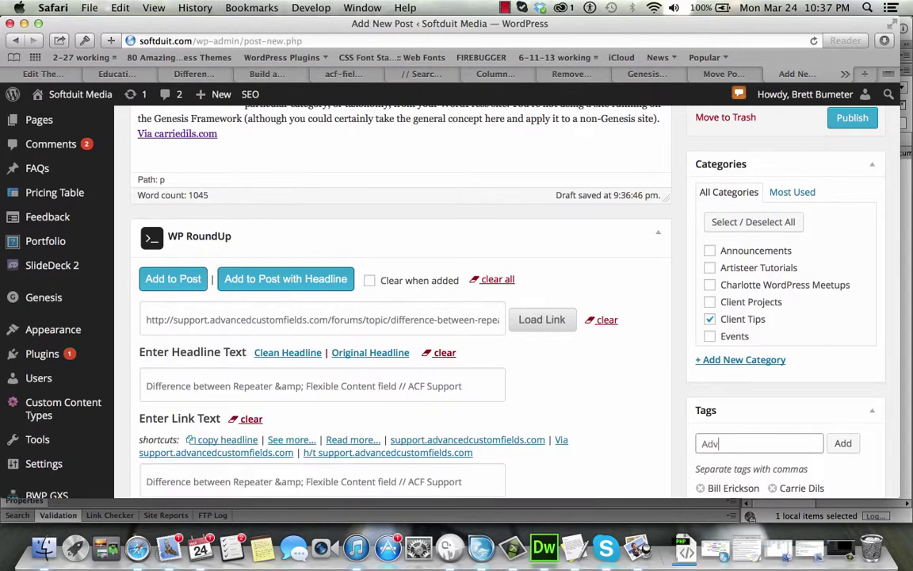
{"action": "type", "text": "anced Custom Fields"}
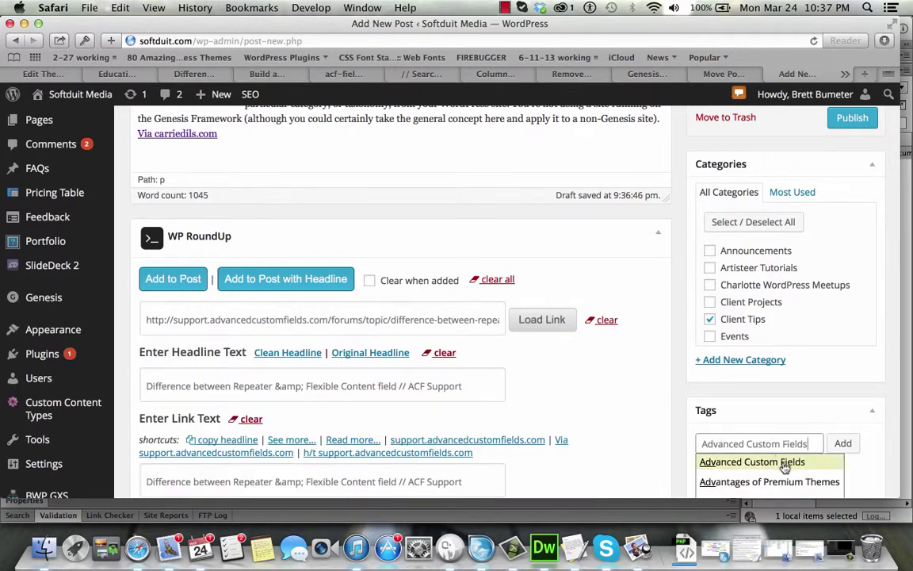
{"action": "left_click", "coordinate": [783, 463]}
{"action": "left_click", "coordinate": [842, 443]}
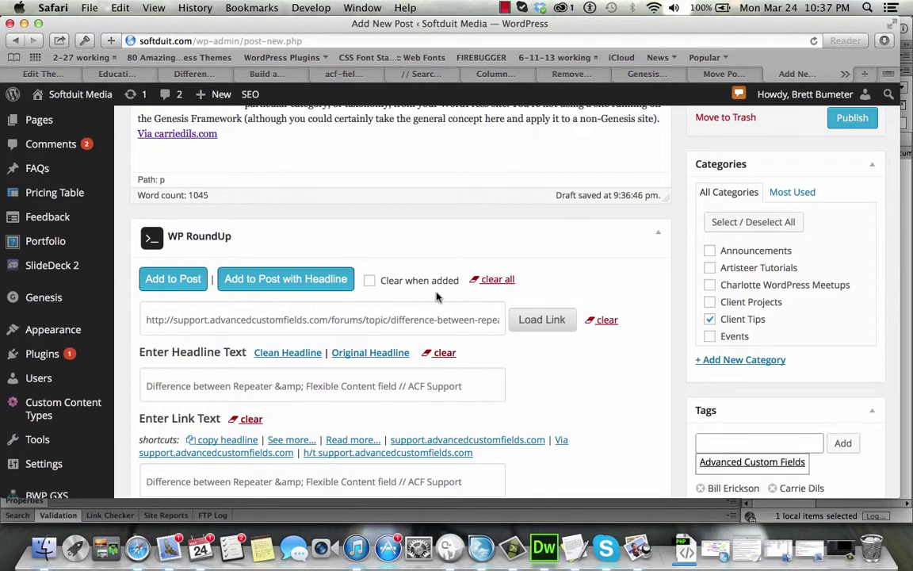
{"action": "left_click", "coordinate": [316, 284]}
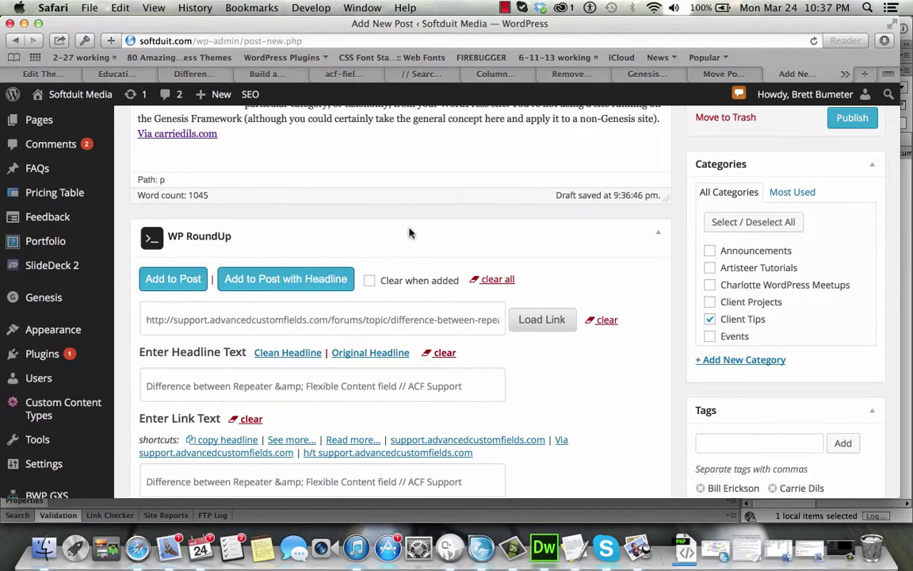
{"action": "left_click", "coordinate": [174, 73]}
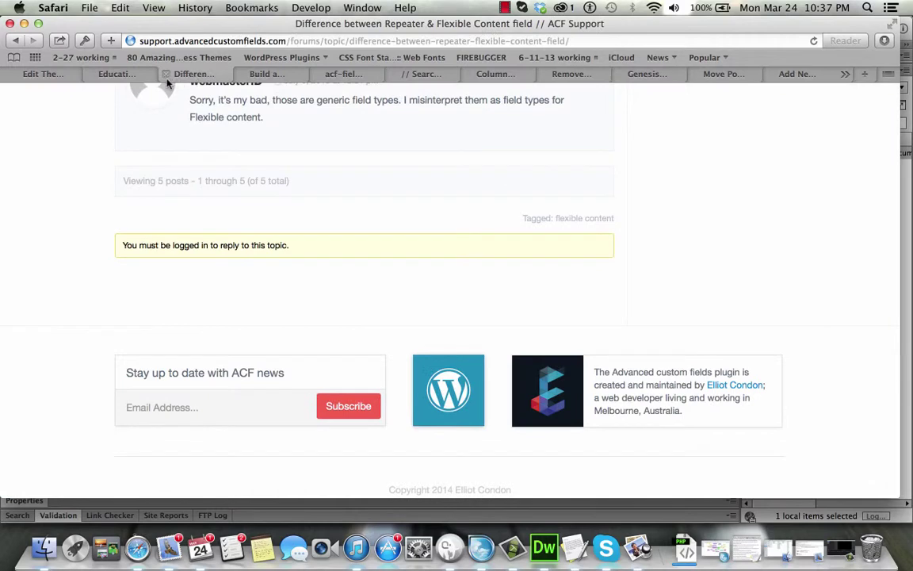
- Close the ACF forum tab and copy the Genesis child theme article's address
{"action": "left_click", "coordinate": [166, 74]}
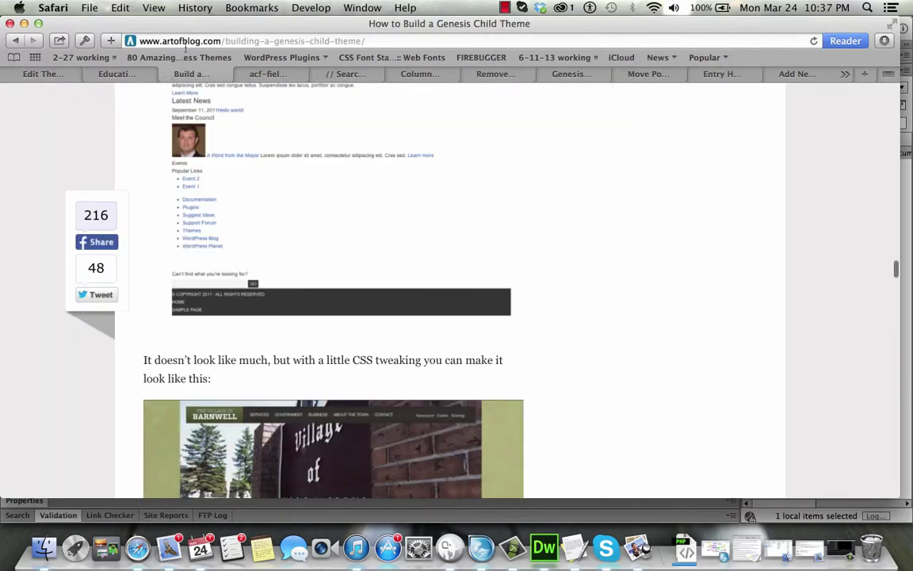
{"action": "left_click", "coordinate": [185, 41]}
{"action": "key", "text": "super+c"}
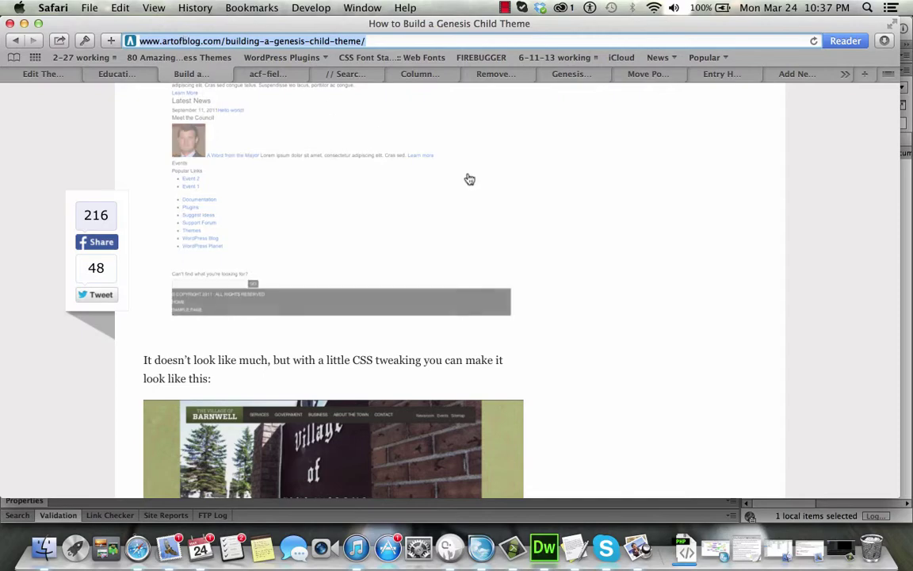
{"action": "scroll", "coordinate": [468, 179], "scroll_direction": "down", "scroll_amount": 5}
{"action": "scroll", "coordinate": [470, 181], "scroll_direction": "down", "scroll_amount": 10}
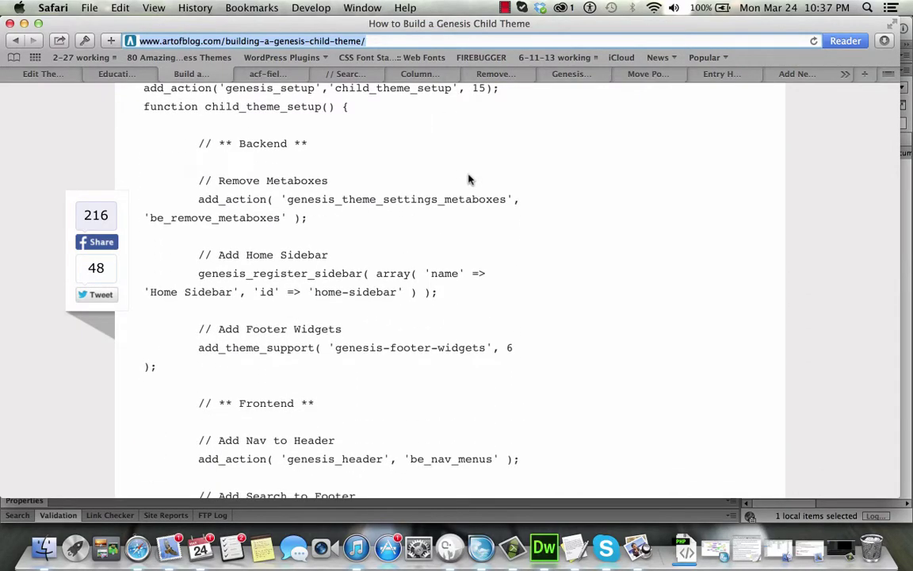
{"action": "scroll", "coordinate": [468, 180], "scroll_direction": "down", "scroll_amount": 15}
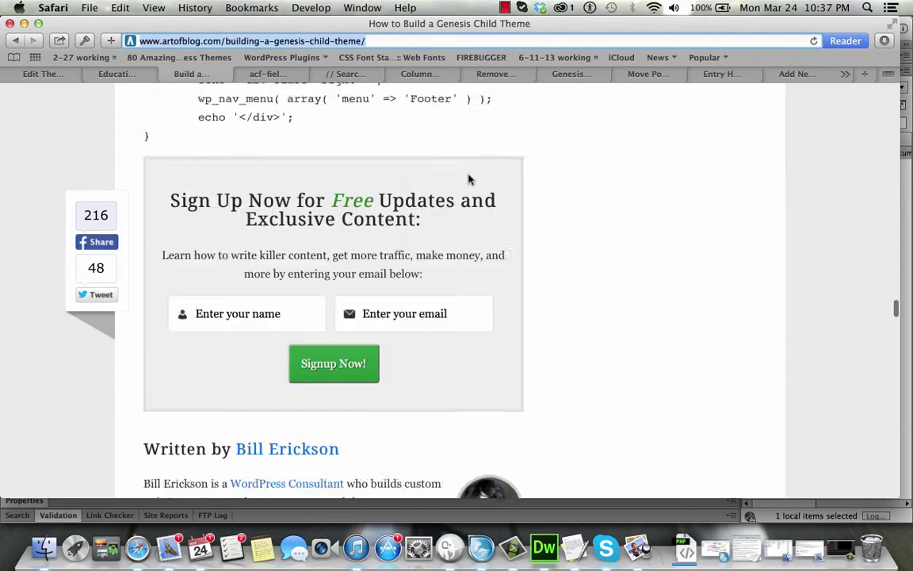
{"action": "scroll", "coordinate": [468, 180], "scroll_direction": "down", "scroll_amount": 5}
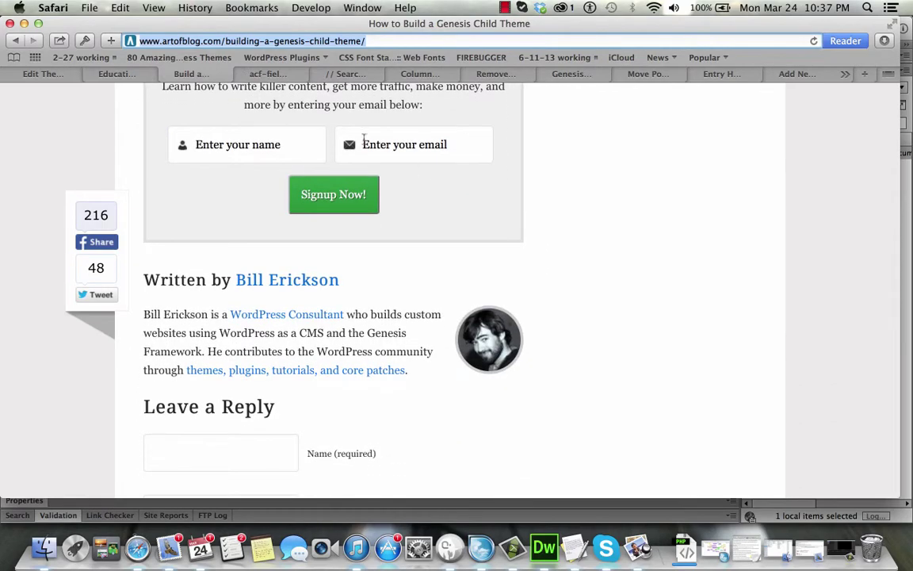
- Load the child theme article into RoundUp and add it to the post with its headline
{"action": "left_click", "coordinate": [818, 73]}
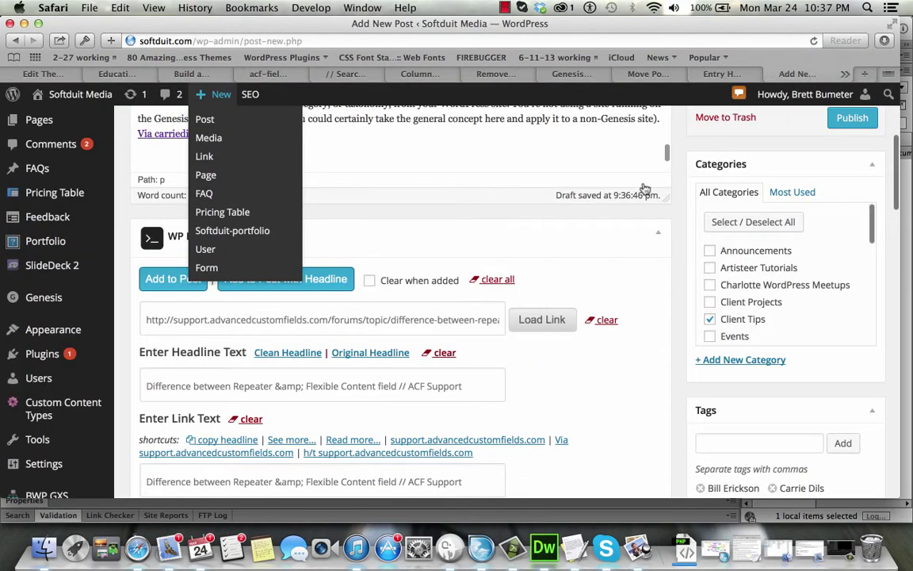
{"action": "left_click", "coordinate": [496, 282]}
{"action": "left_click", "coordinate": [452, 318]}
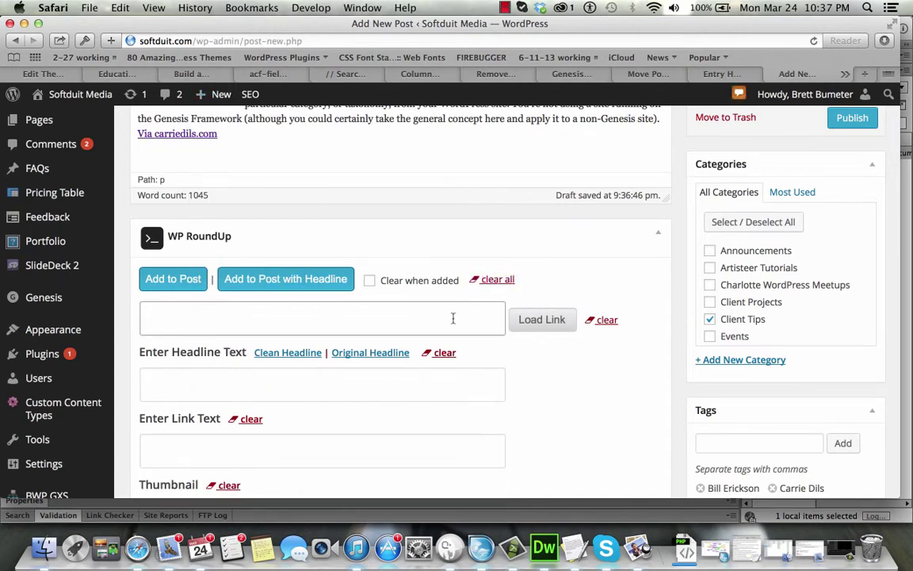
{"action": "key", "text": "super+v"}
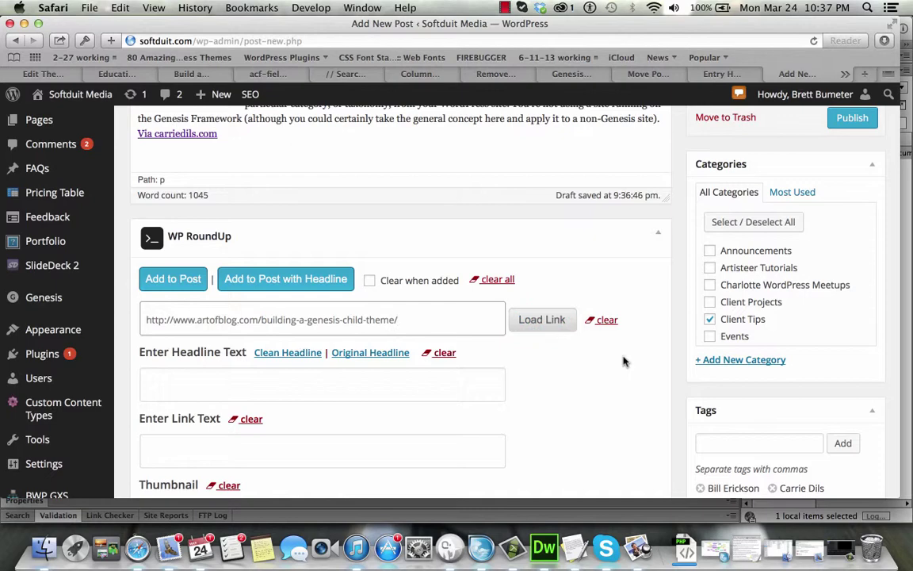
{"action": "left_click", "coordinate": [554, 320]}
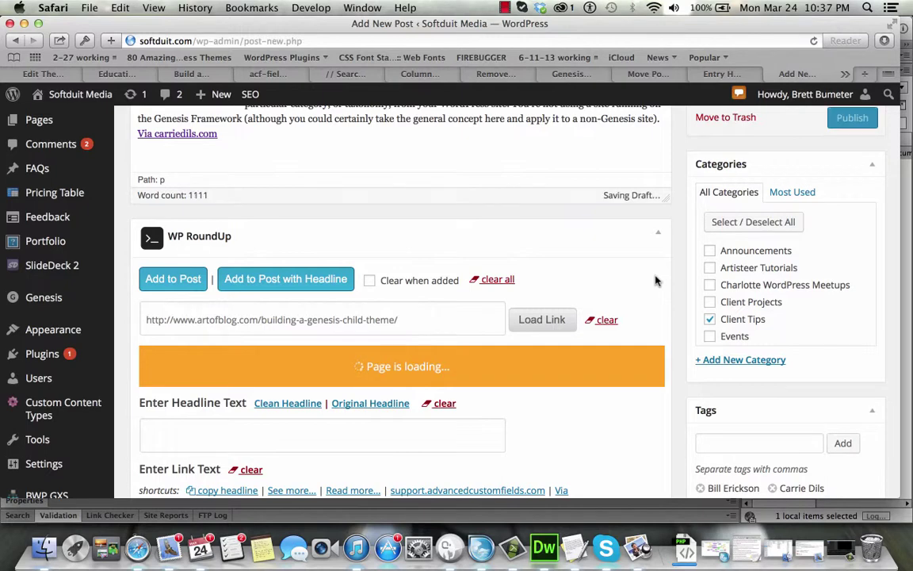
{"action": "scroll", "coordinate": [656, 280], "scroll_direction": "down", "scroll_amount": 3}
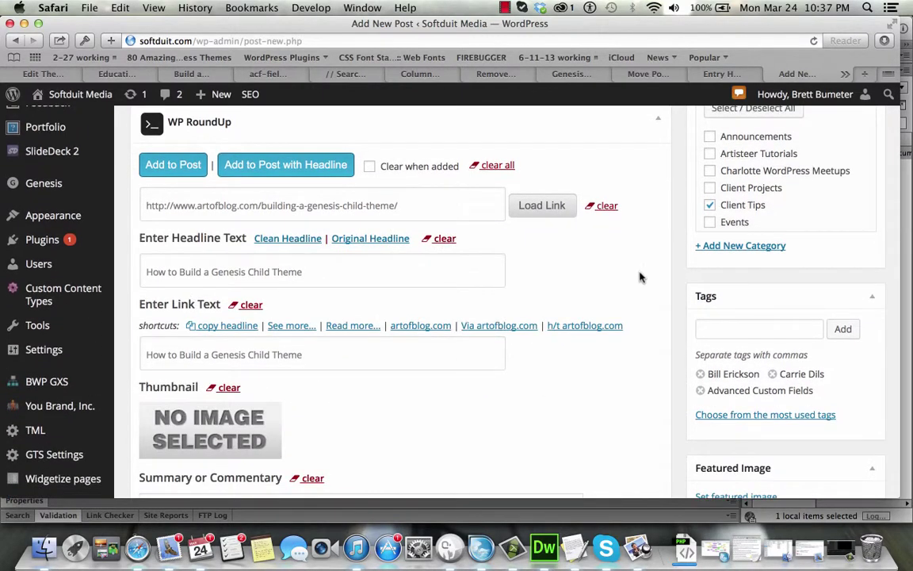
{"action": "scroll", "coordinate": [672, 260], "scroll_direction": "up", "scroll_amount": 4}
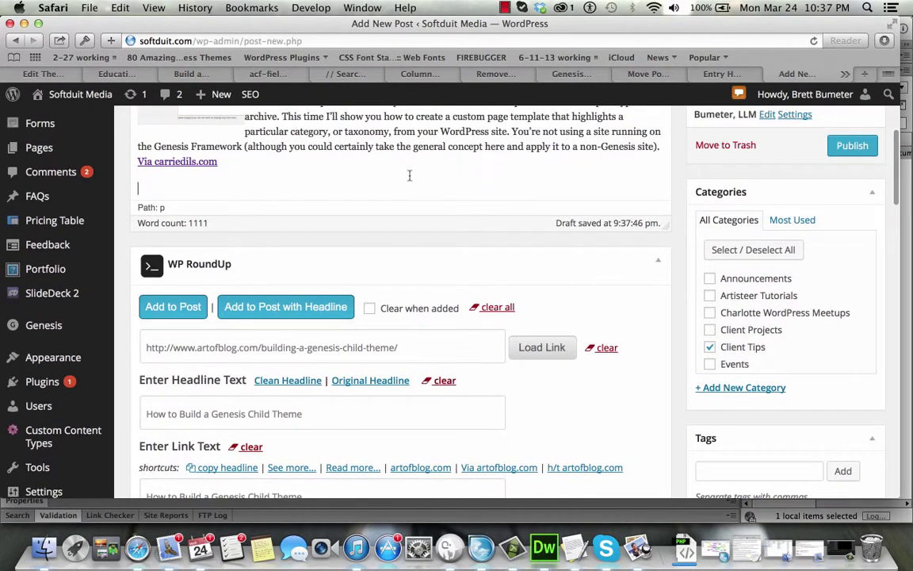
{"action": "left_click", "coordinate": [336, 306]}
- Close the child theme and fitvids code tabs and copy the forum search page's address
{"action": "left_click", "coordinate": [195, 74]}
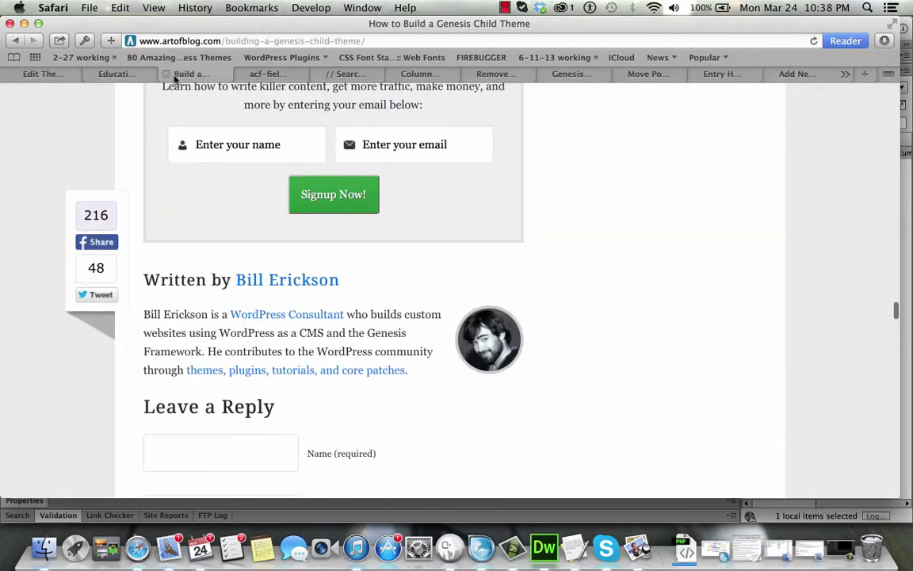
{"action": "left_click", "coordinate": [166, 74]}
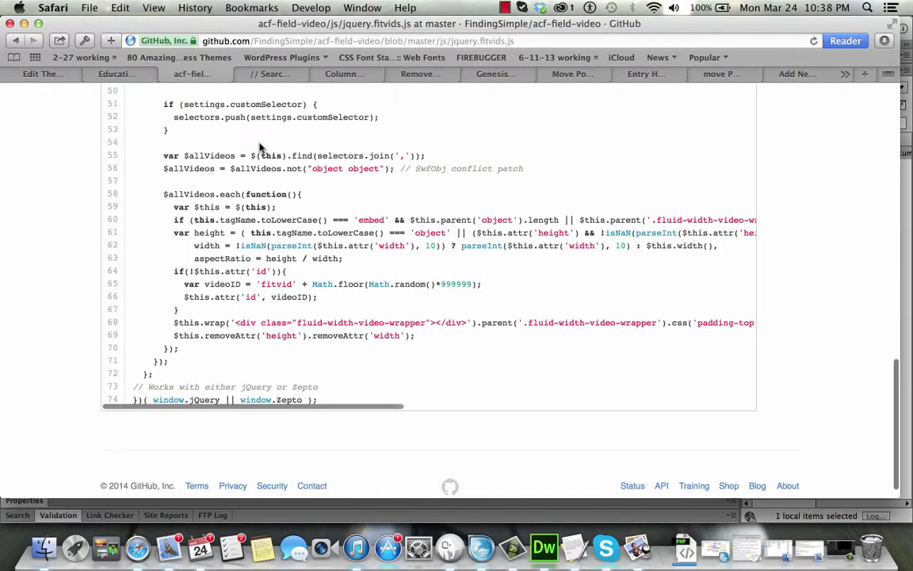
{"action": "left_click", "coordinate": [296, 40]}
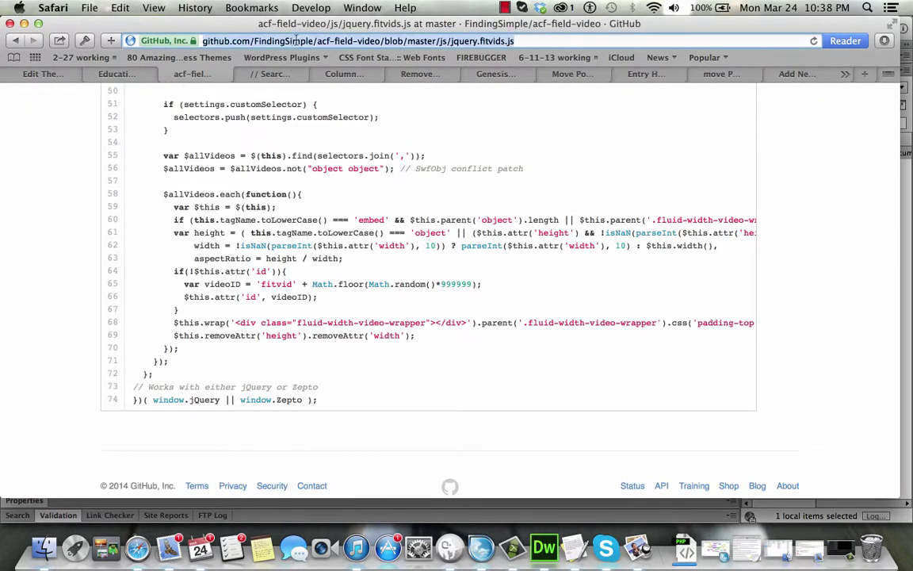
{"action": "scroll", "coordinate": [378, 232], "scroll_direction": "up", "scroll_amount": 10}
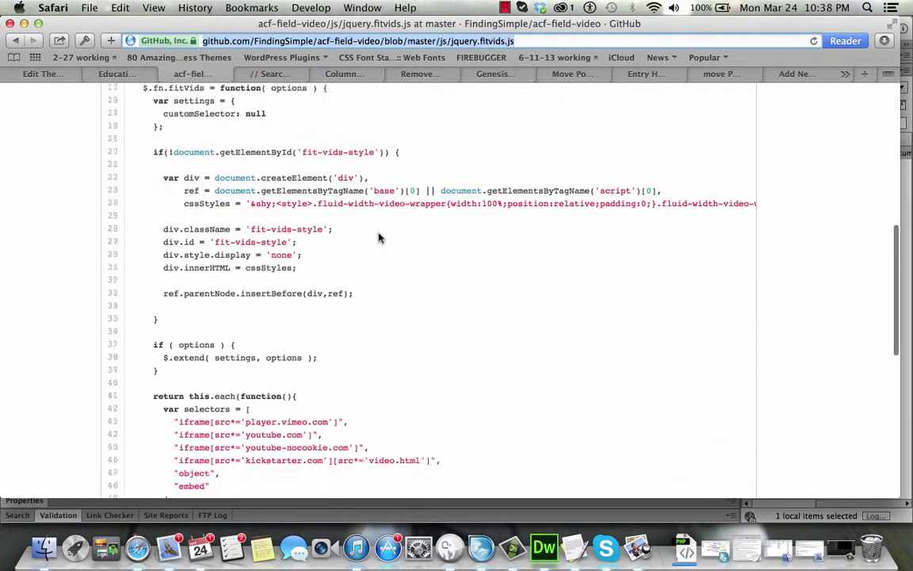
{"action": "left_click", "coordinate": [166, 74]}
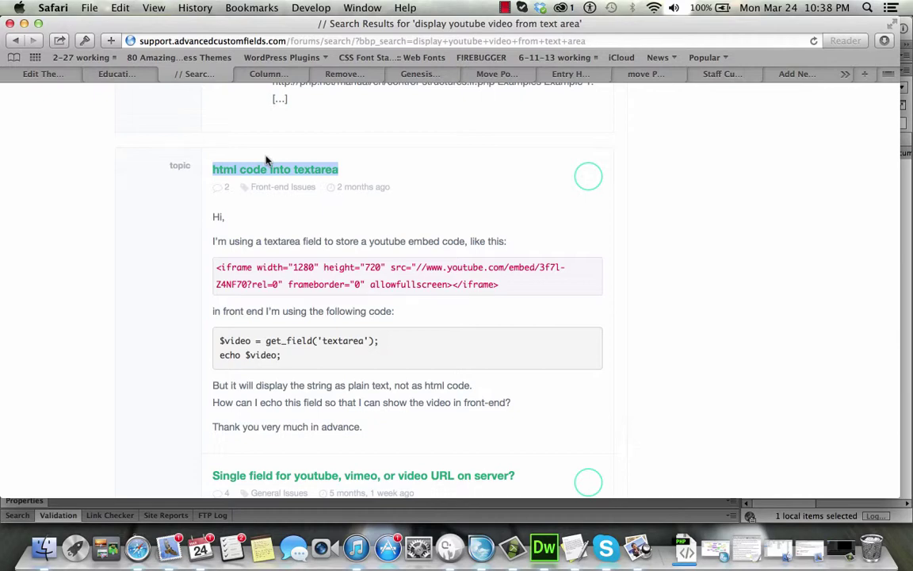
{"action": "left_click", "coordinate": [243, 41]}
{"action": "key", "text": "super+c"}
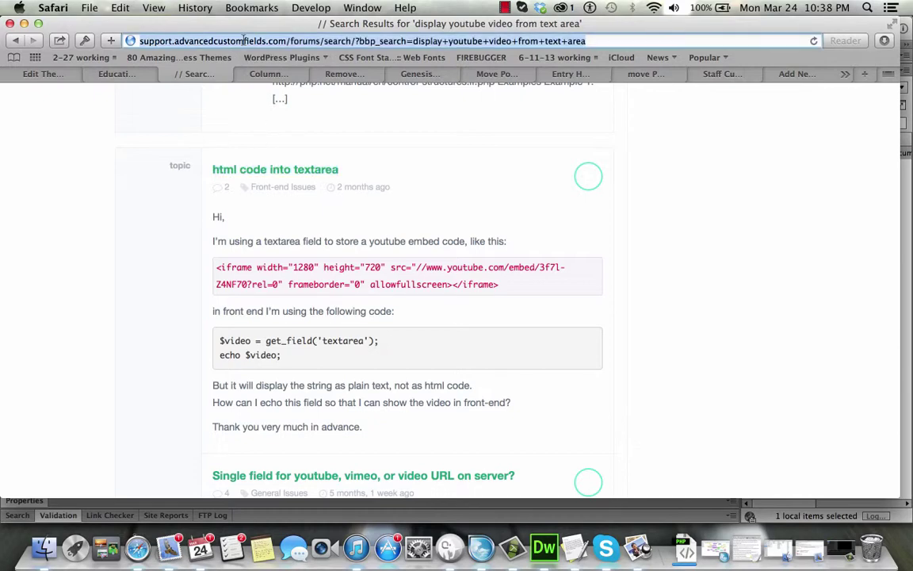
{"action": "left_click", "coordinate": [801, 75]}
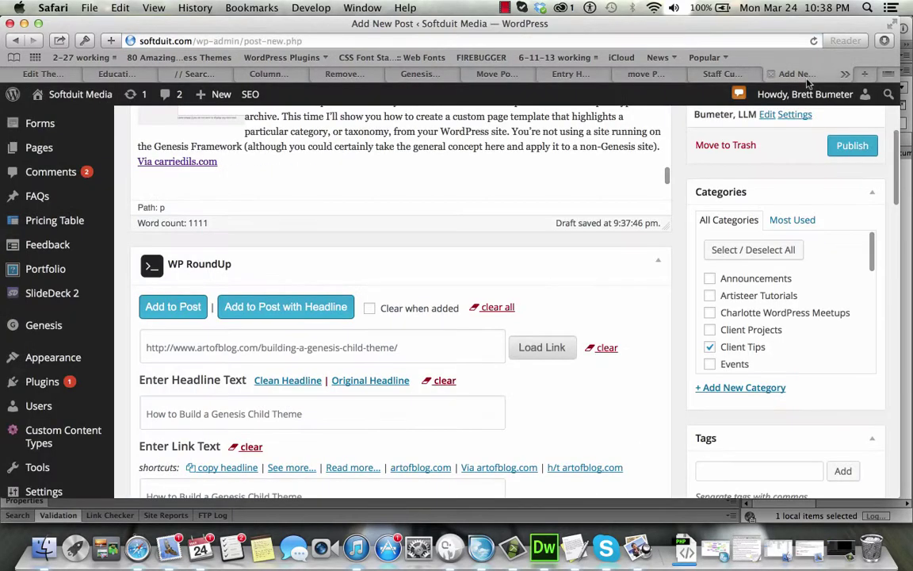
- Load the forum search page into RoundUp and append its entry at the end of the post
{"action": "left_click", "coordinate": [499, 308]}
{"action": "key", "text": "super+v"}
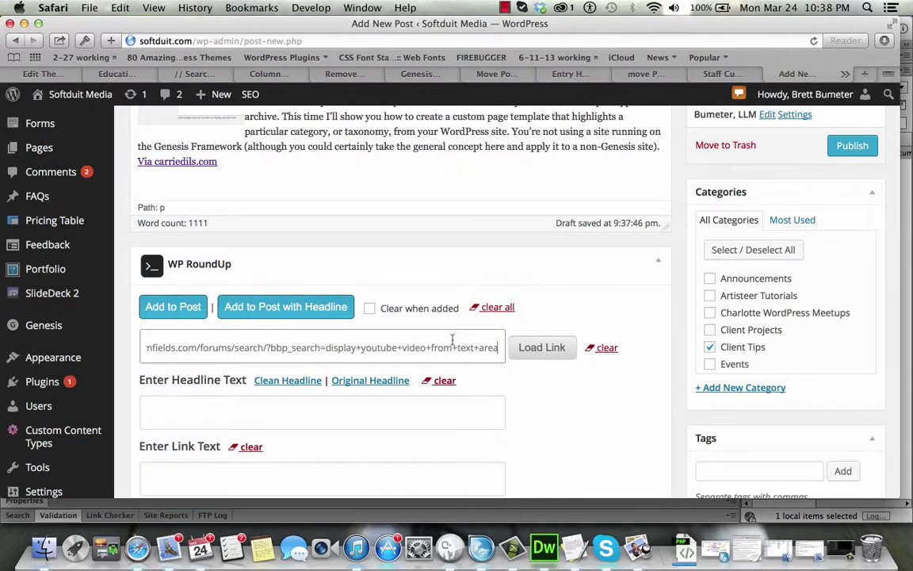
{"action": "left_click", "coordinate": [544, 348]}
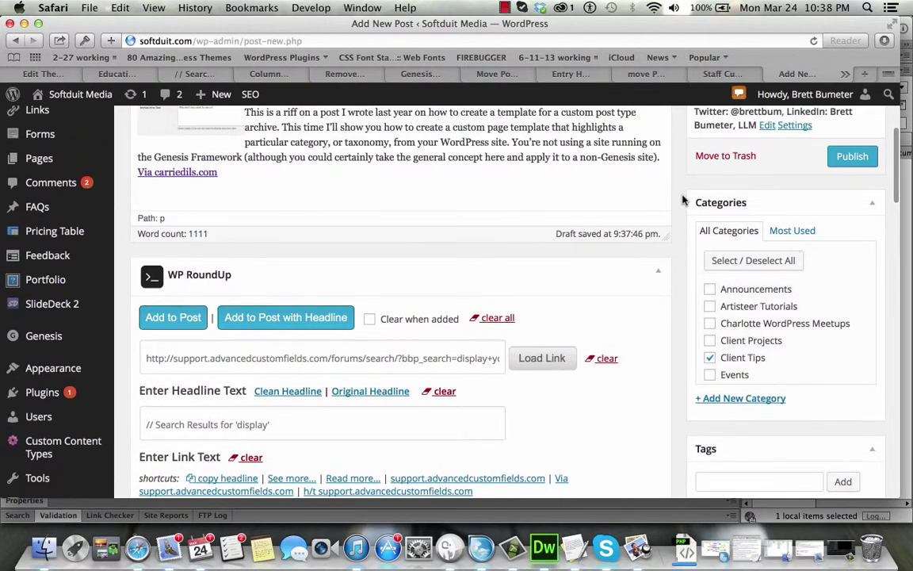
{"action": "scroll", "coordinate": [396, 158], "scroll_direction": "up", "scroll_amount": 15}
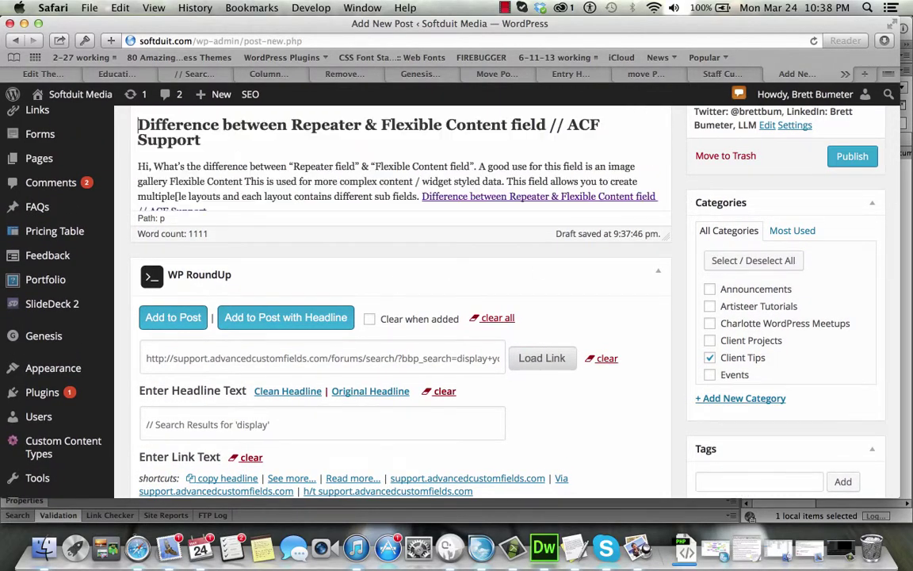
{"action": "key", "text": "super+Down"}
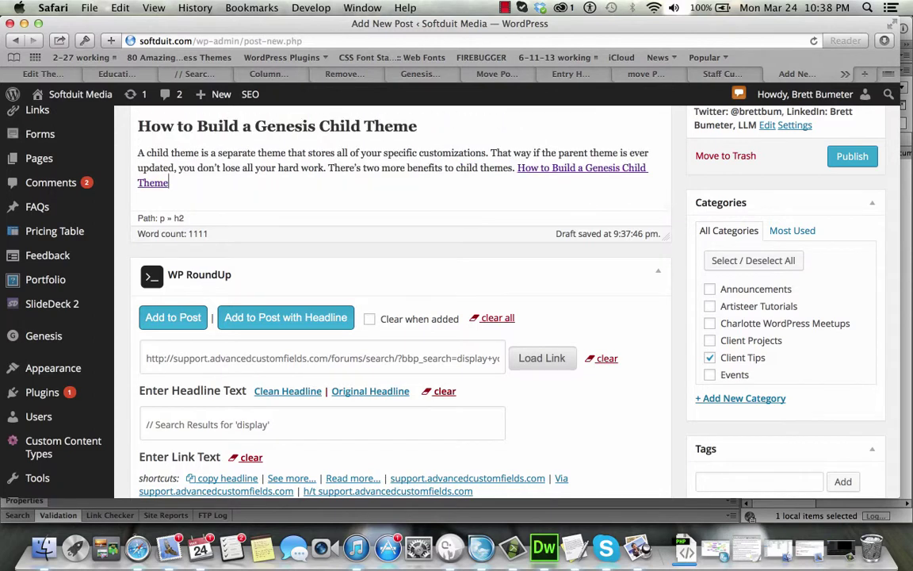
{"action": "key", "text": "Return"}
{"action": "left_click", "coordinate": [285, 316]}
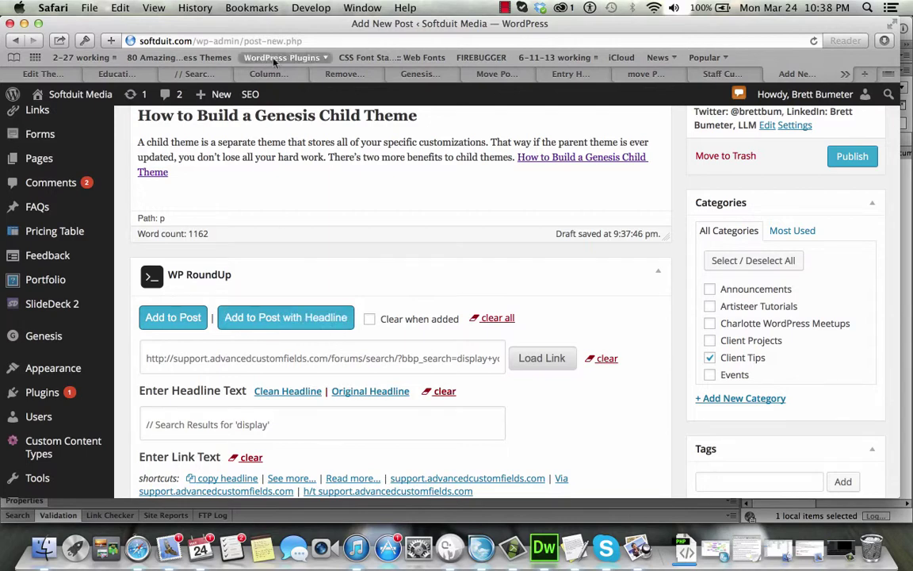
{"action": "left_click", "coordinate": [168, 74]}
- Close the search results tab and load the Column Classes page URL into RoundUp
{"action": "left_click", "coordinate": [166, 74]}
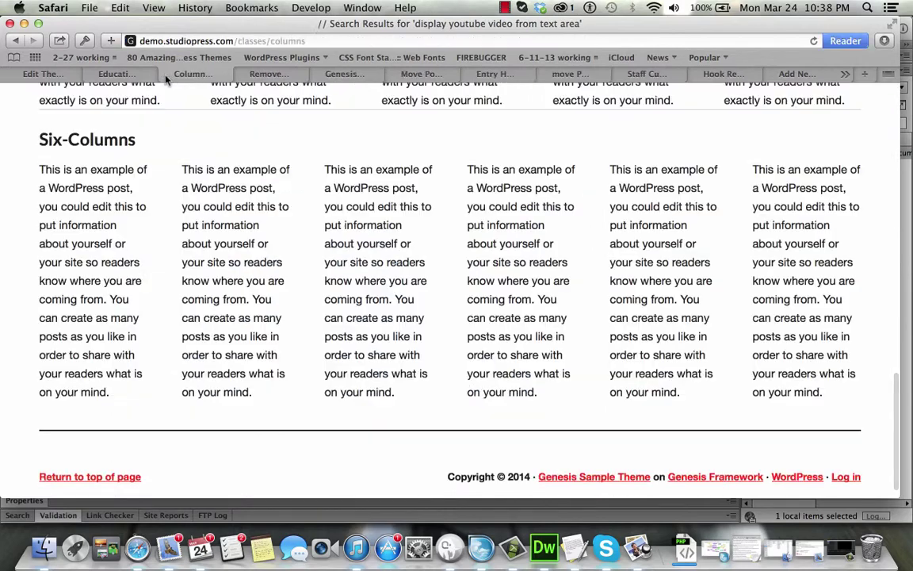
{"action": "left_click", "coordinate": [273, 37]}
{"action": "key", "text": "super+c"}
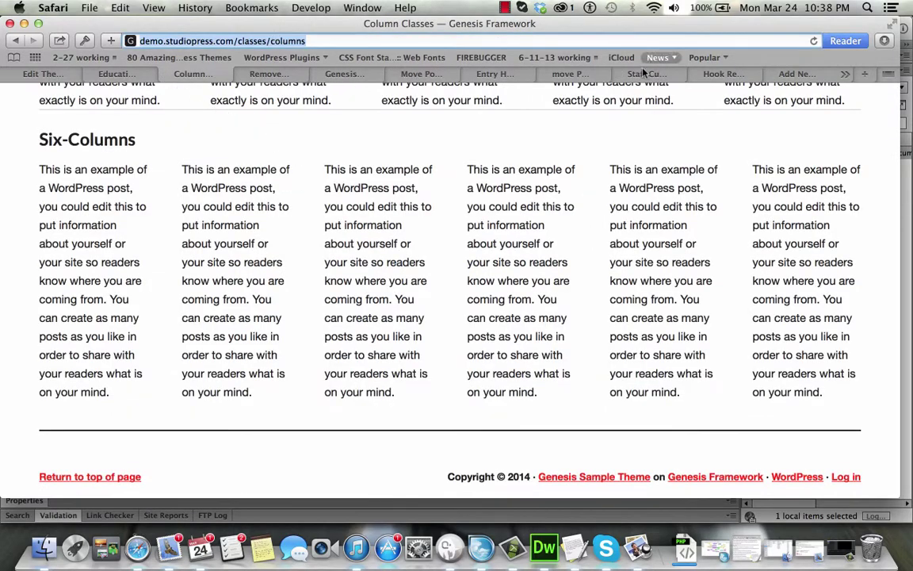
{"action": "left_click", "coordinate": [810, 75]}
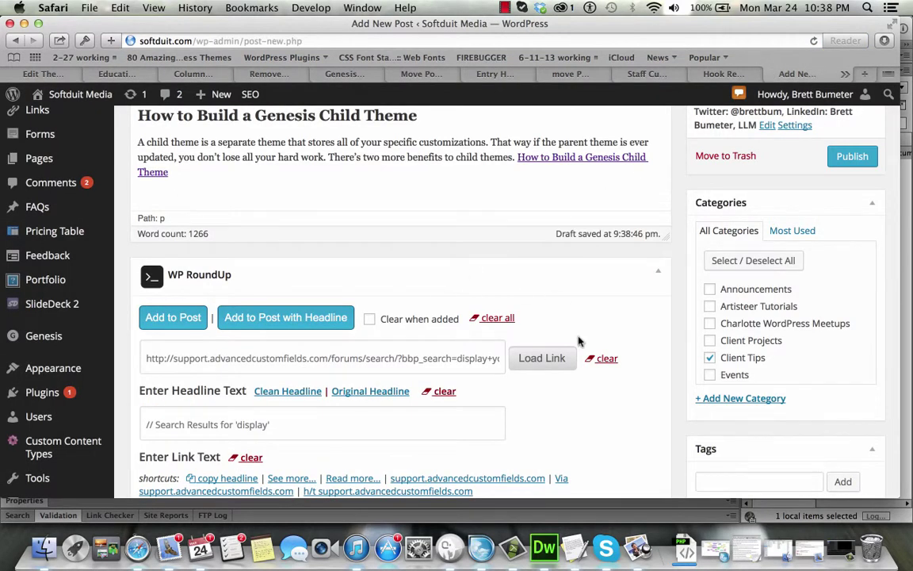
{"action": "left_click", "coordinate": [490, 317]}
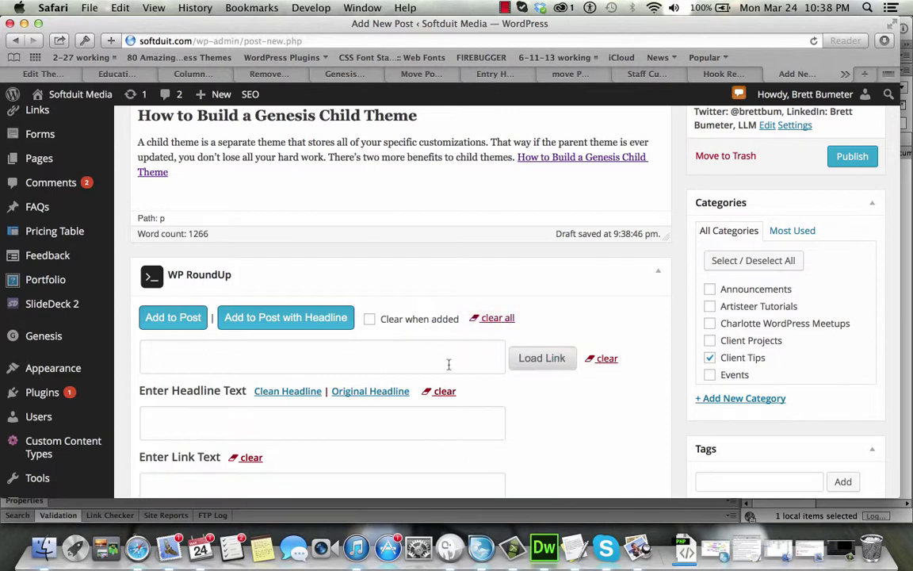
{"action": "left_click", "coordinate": [440, 358]}
{"action": "key", "text": "super+v"}
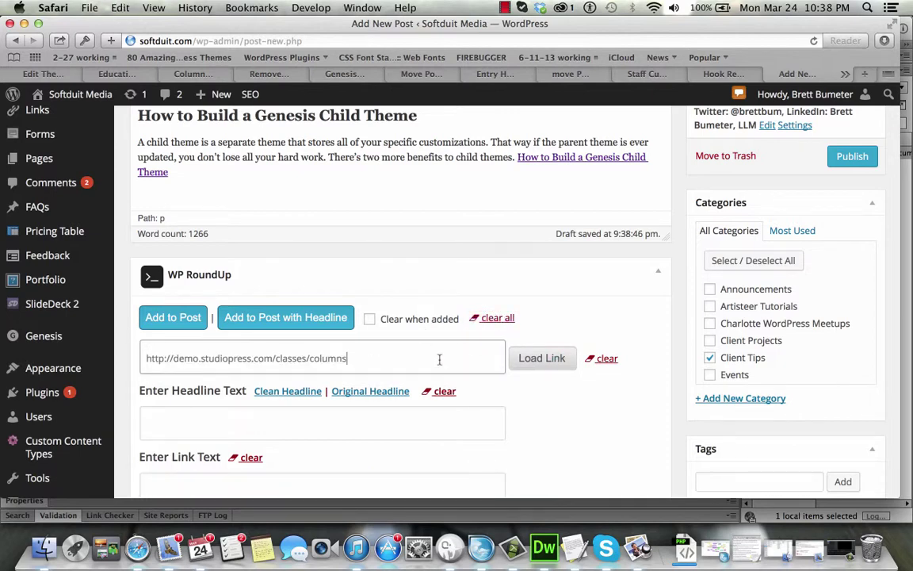
{"action": "left_click", "coordinate": [543, 363]}
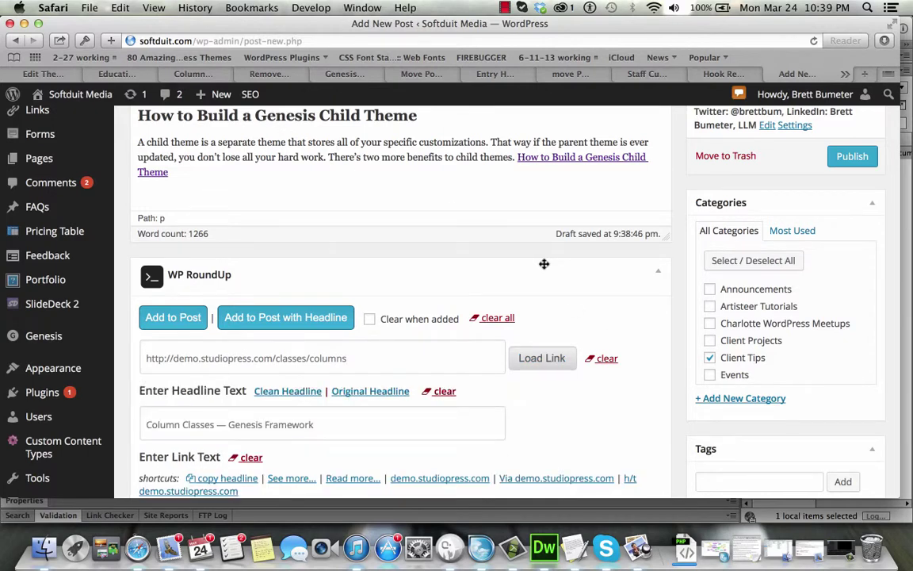
- Add the Column Classes — Genesis Framework entry with its headline, then close its tab
{"action": "scroll", "coordinate": [639, 301], "scroll_direction": "down", "scroll_amount": 2}
{"action": "left_click", "coordinate": [314, 268]}
{"action": "scroll", "coordinate": [650, 347], "scroll_direction": "down", "scroll_amount": 15}
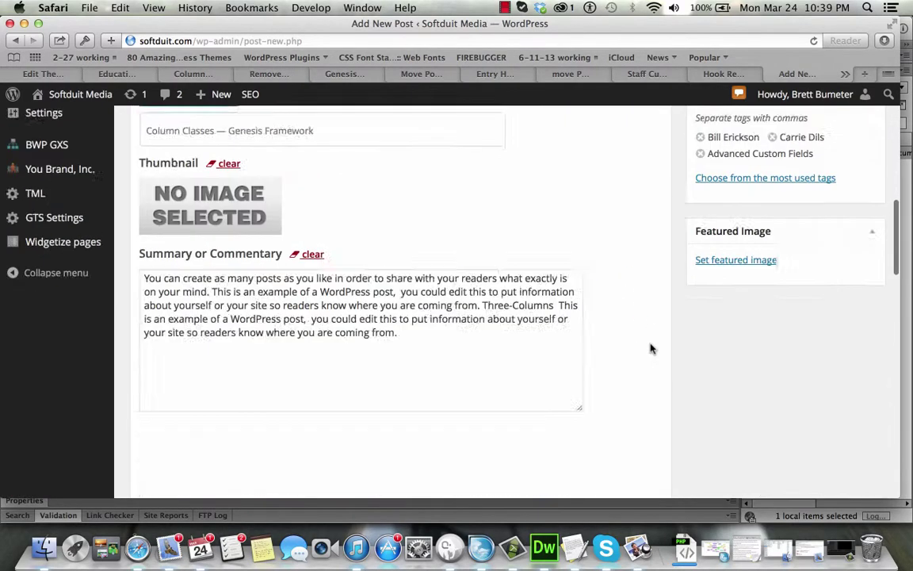
{"action": "scroll", "coordinate": [650, 348], "scroll_direction": "up", "scroll_amount": 15}
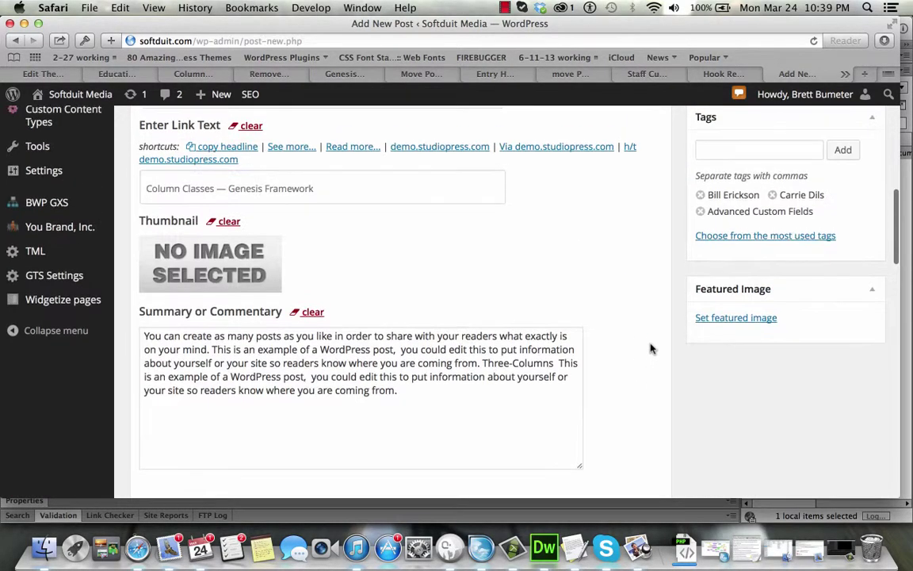
{"action": "scroll", "coordinate": [650, 349], "scroll_direction": "up", "scroll_amount": 1}
{"action": "left_click", "coordinate": [290, 362]}
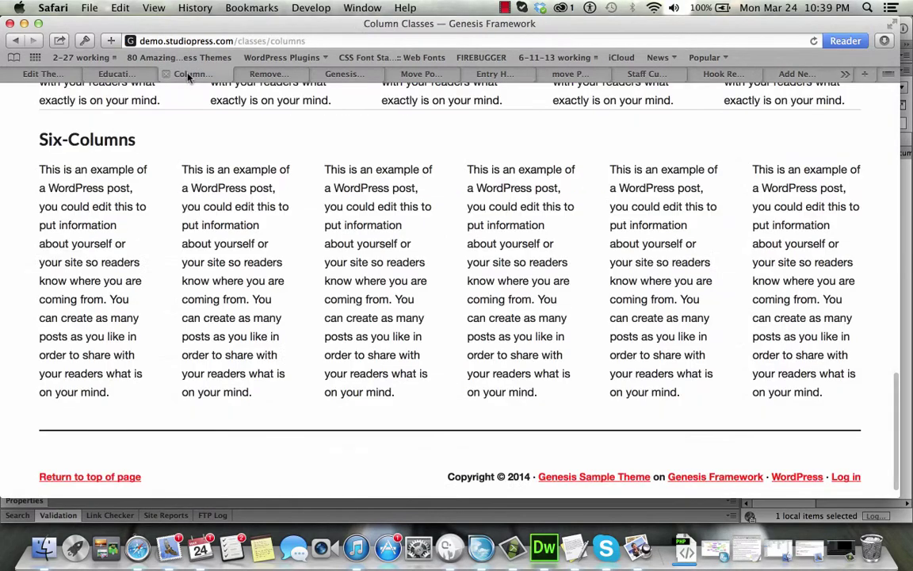
{"action": "left_click", "coordinate": [170, 74]}
{"action": "left_click", "coordinate": [166, 74]}
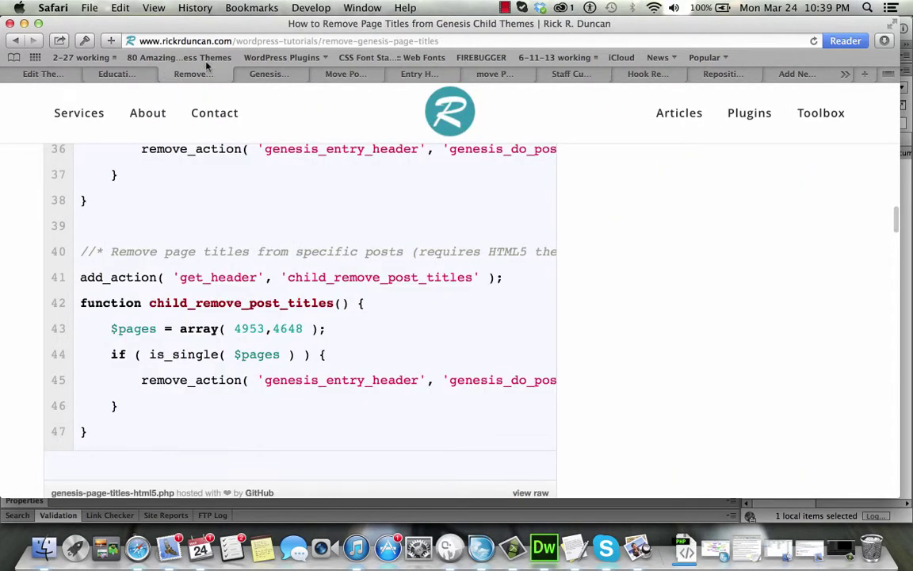
- Load the Remove Page Titles article into RoundUp and add it with its headline
{"action": "left_click", "coordinate": [258, 41]}
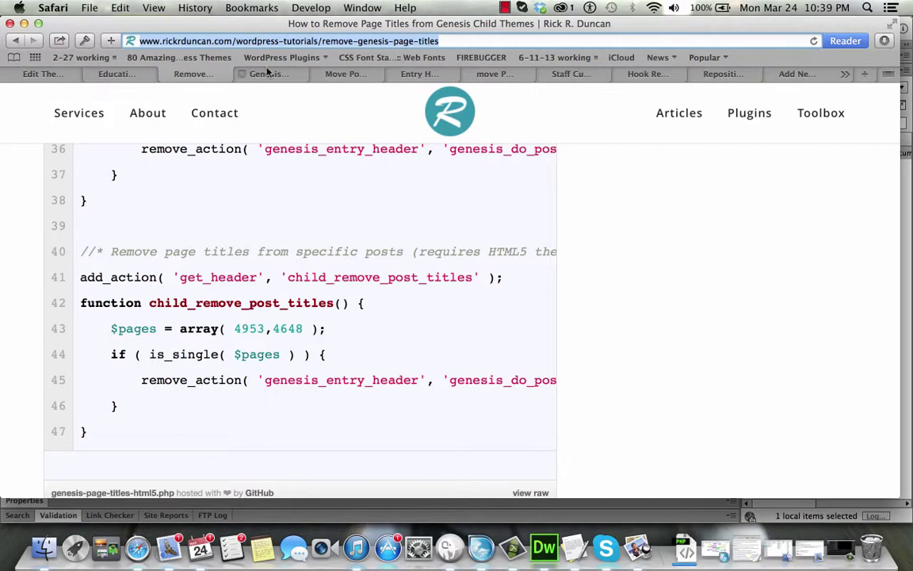
{"action": "left_click", "coordinate": [812, 74]}
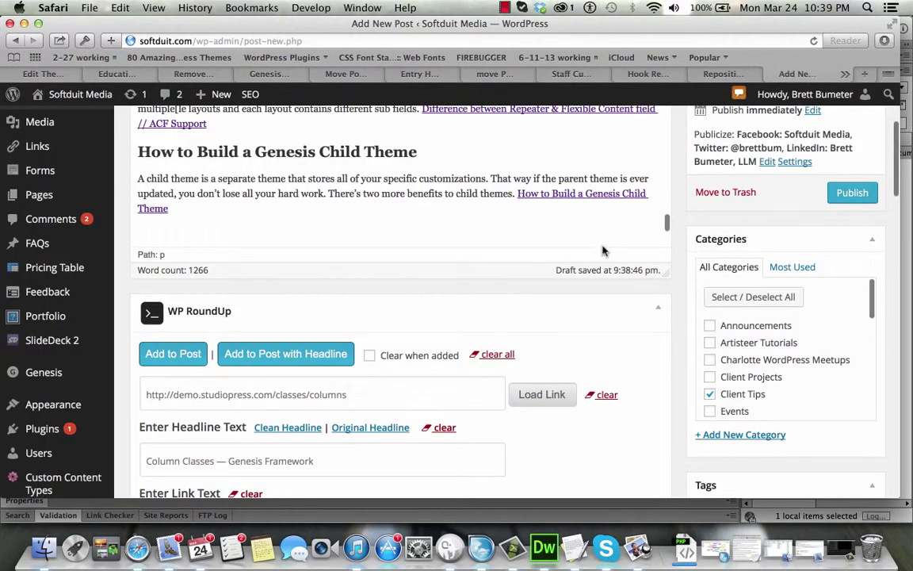
{"action": "left_click", "coordinate": [440, 398]}
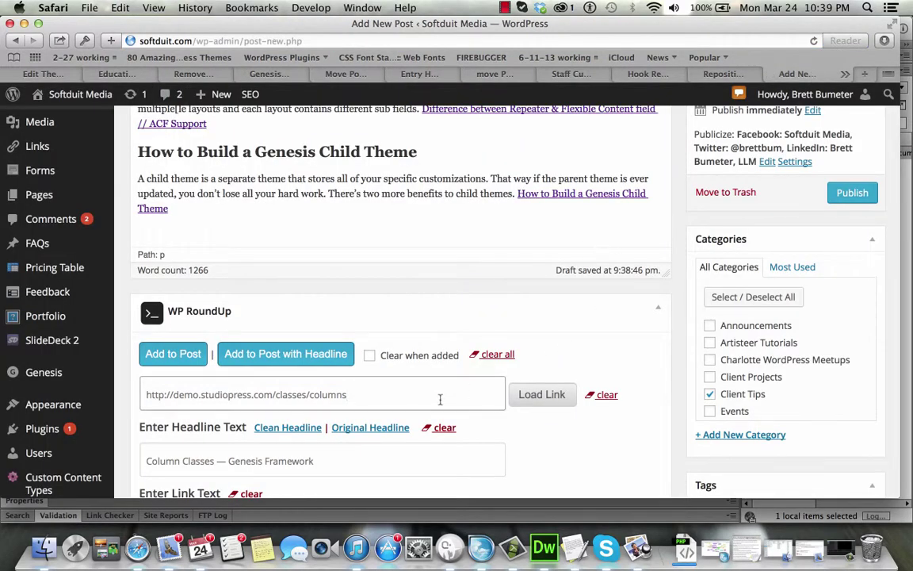
{"action": "left_click", "coordinate": [498, 354]}
{"action": "left_click", "coordinate": [435, 400]}
{"action": "key", "text": "super+v"}
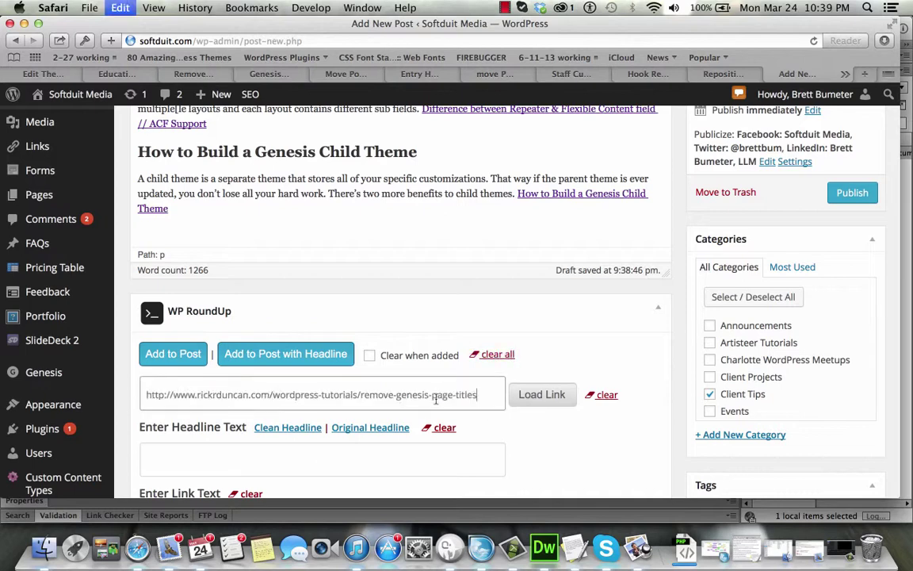
{"action": "left_click", "coordinate": [546, 400]}
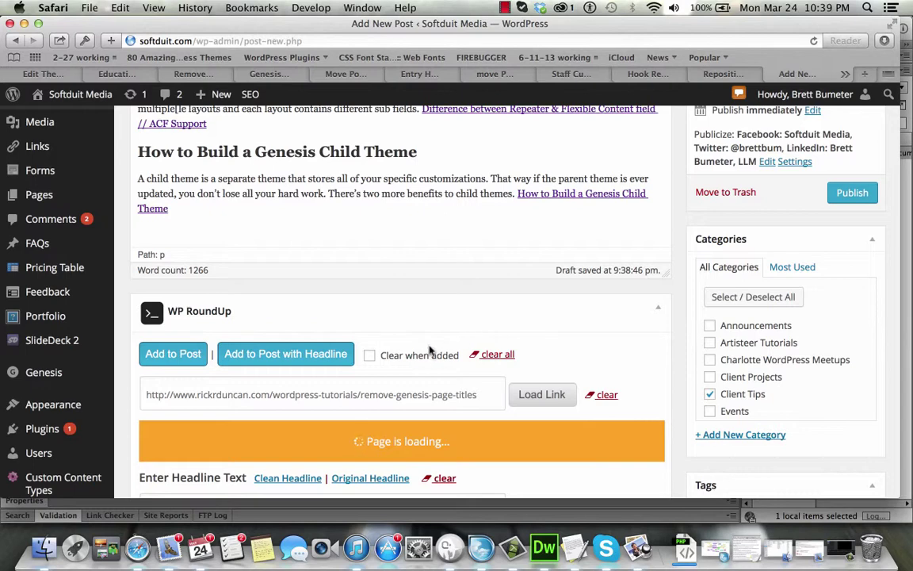
{"action": "left_click", "coordinate": [317, 363]}
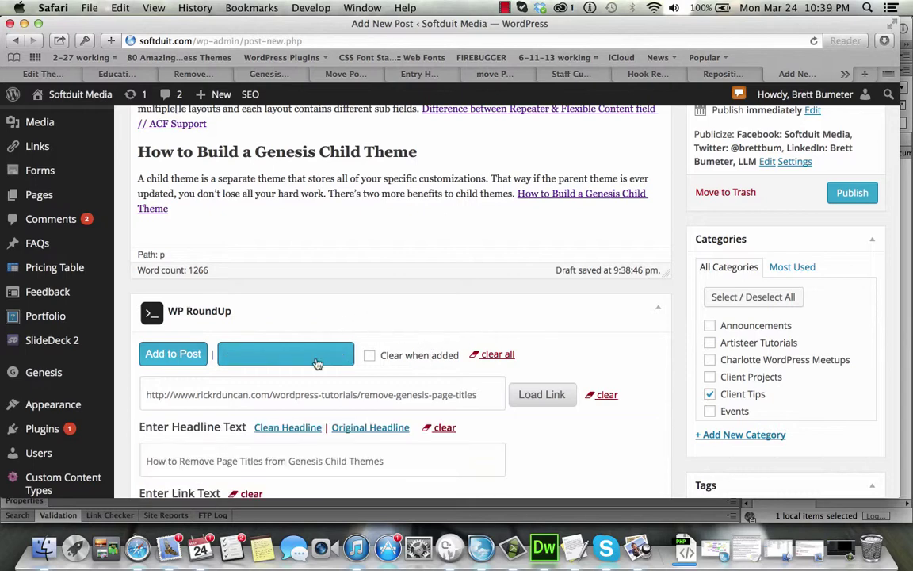
- Set the source-site 'Via' link text and tag the post with the article author's name
{"action": "scroll", "coordinate": [664, 449], "scroll_direction": "down", "scroll_amount": 3}
{"action": "left_click", "coordinate": [526, 407]}
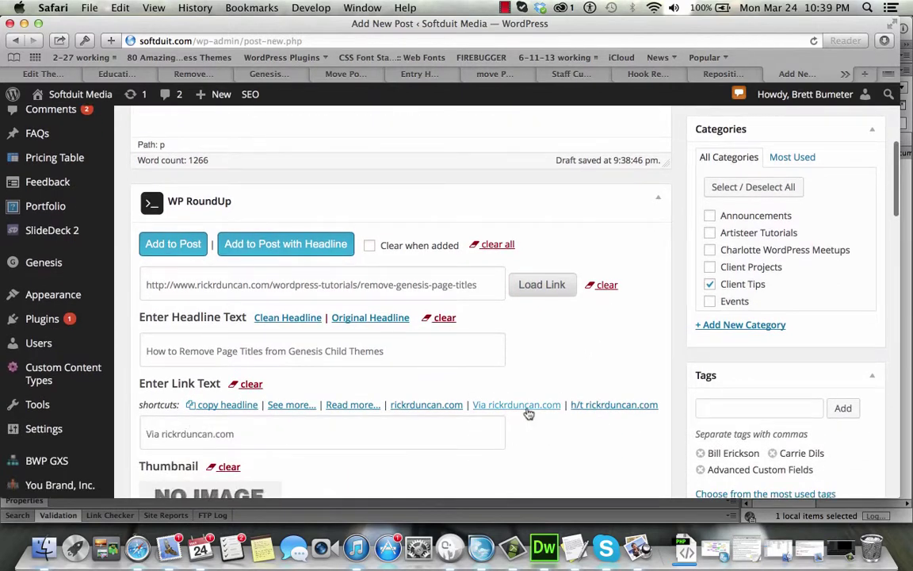
{"action": "left_click", "coordinate": [697, 409]}
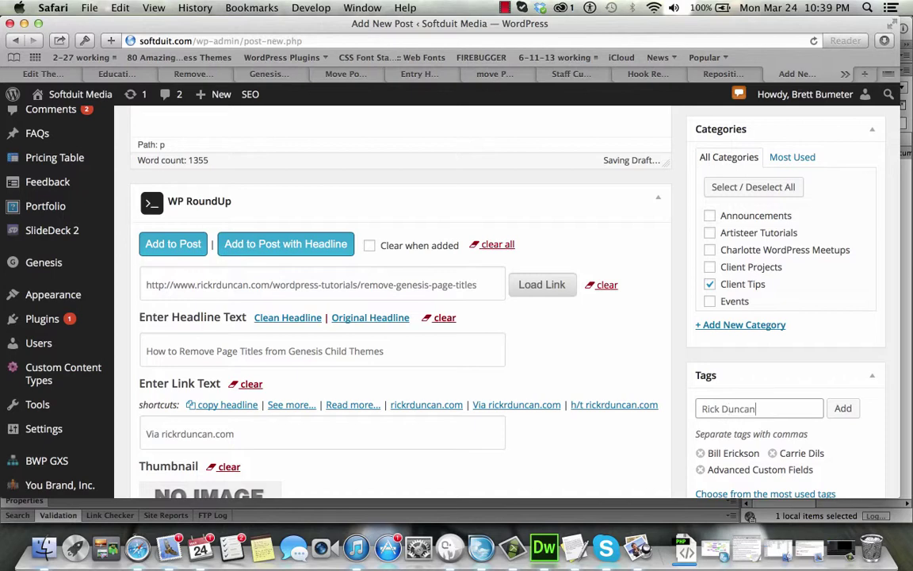
{"action": "type", "text": "Rick Duncan"}
{"action": "left_click", "coordinate": [842, 408]}
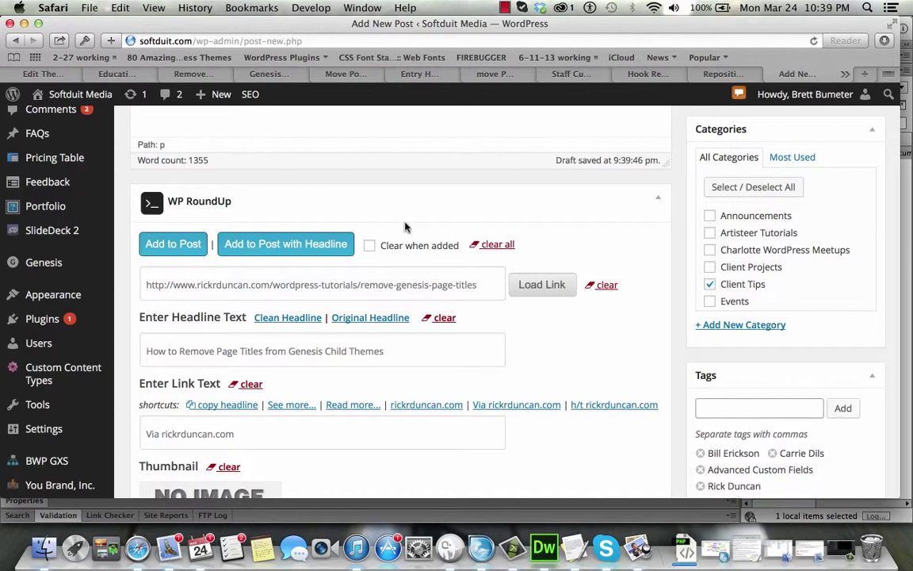
{"action": "left_click", "coordinate": [326, 247]}
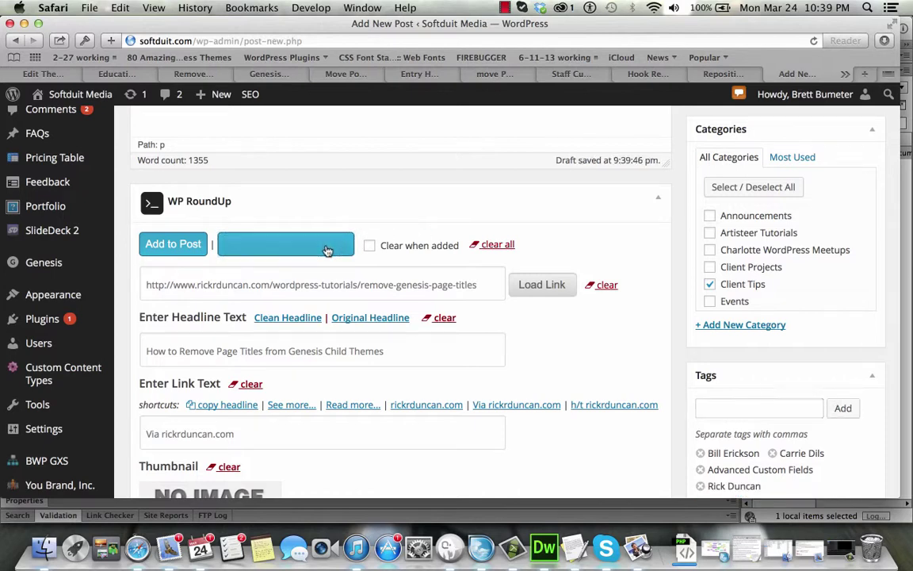
{"action": "left_click", "coordinate": [189, 76]}
- Close the Remove Page Titles tab and copy the Genesis Hacks page address
{"action": "left_click", "coordinate": [167, 74]}
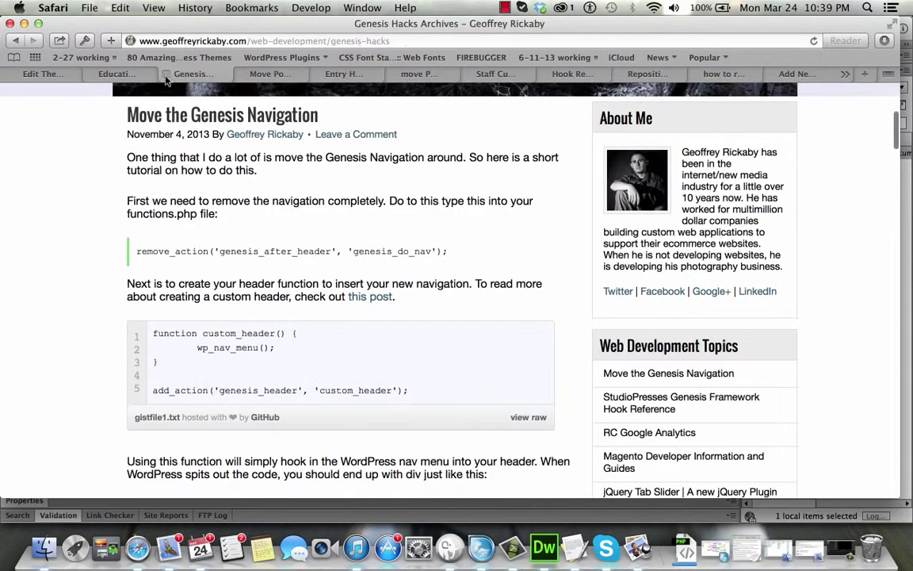
{"action": "left_click", "coordinate": [211, 43]}
{"action": "key", "text": "super+c"}
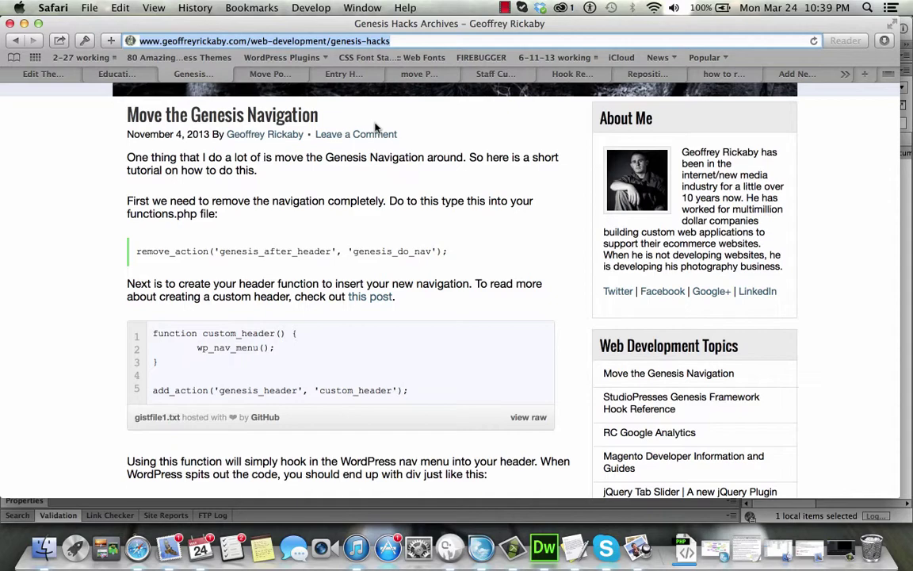
{"action": "left_click", "coordinate": [796, 74]}
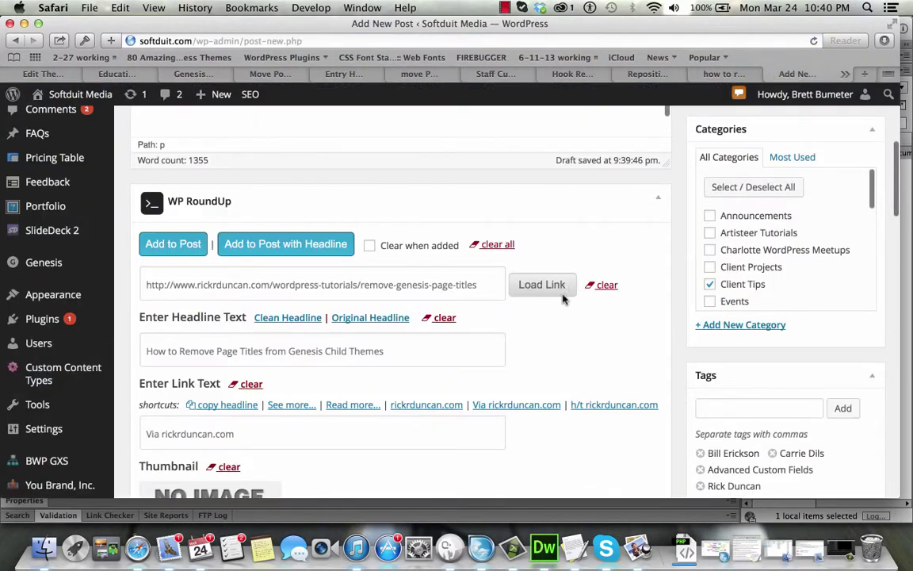
- Reload the current RoundUp link and insert the Remove Page Titles entry again
{"action": "scroll", "coordinate": [624, 234], "scroll_direction": "up", "scroll_amount": 3}
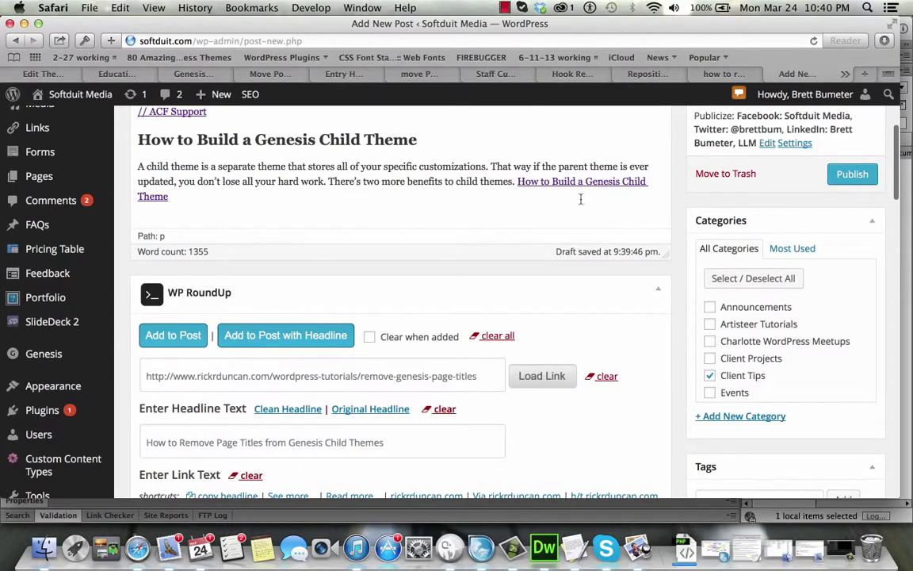
{"action": "scroll", "coordinate": [569, 191], "scroll_direction": "down", "scroll_amount": 5}
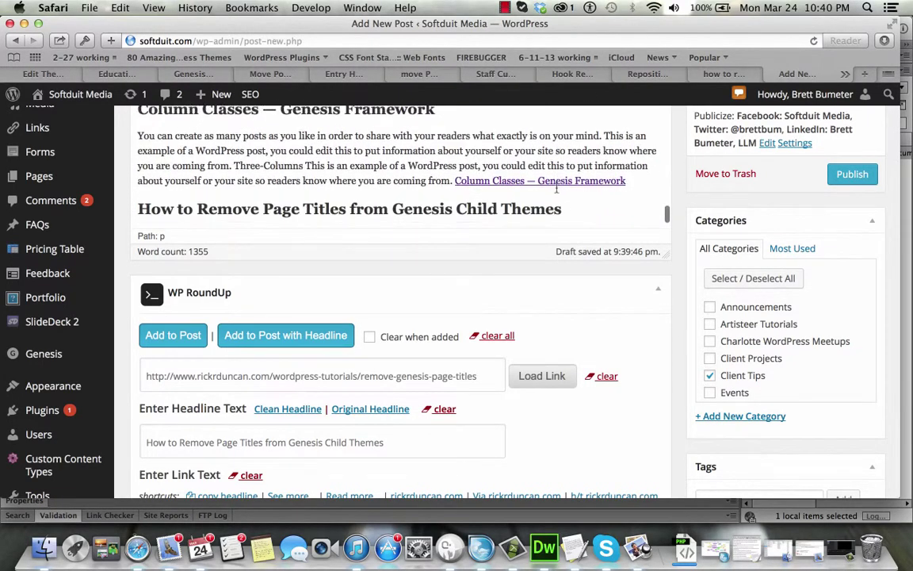
{"action": "scroll", "coordinate": [557, 188], "scroll_direction": "down", "scroll_amount": 5}
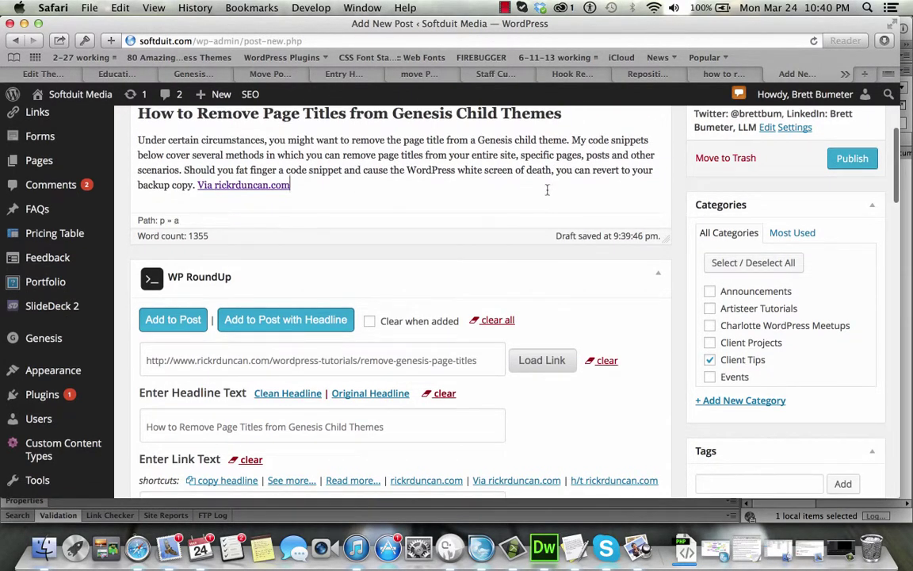
{"action": "scroll", "coordinate": [547, 190], "scroll_direction": "down", "scroll_amount": 1}
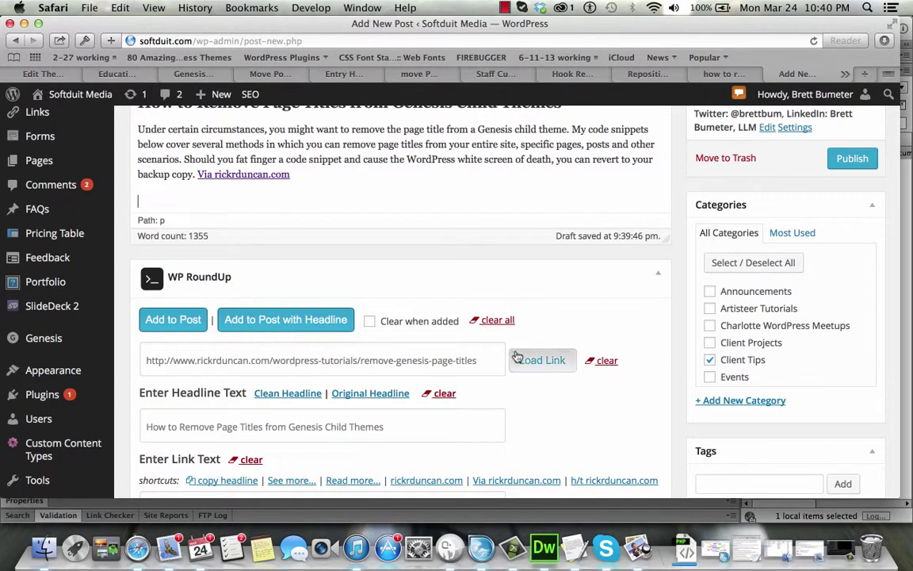
{"action": "scroll", "coordinate": [631, 435], "scroll_direction": "down", "scroll_amount": 1}
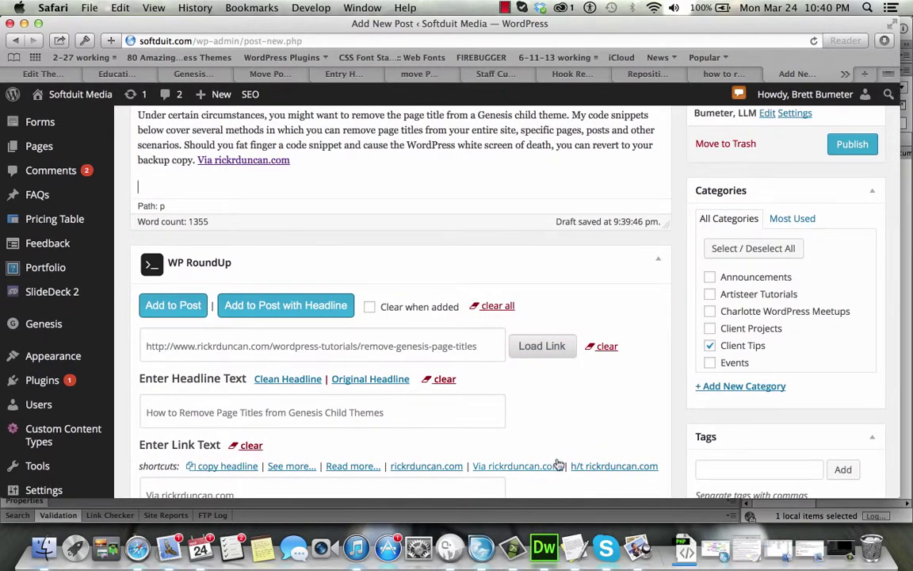
{"action": "left_click", "coordinate": [530, 347]}
{"action": "left_click", "coordinate": [327, 306]}
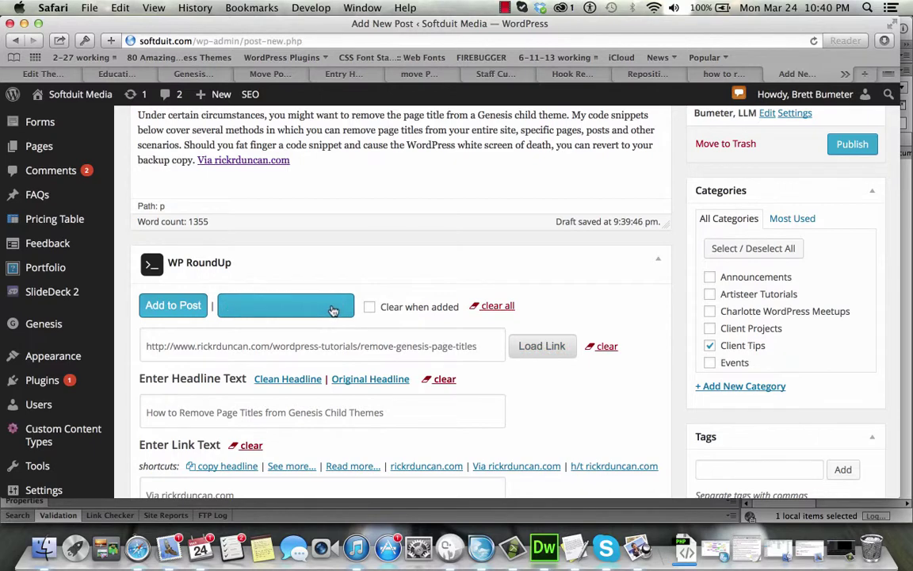
{"action": "scroll", "coordinate": [381, 166], "scroll_direction": "up", "scroll_amount": 5}
{"action": "scroll", "coordinate": [381, 166], "scroll_direction": "down", "scroll_amount": 5}
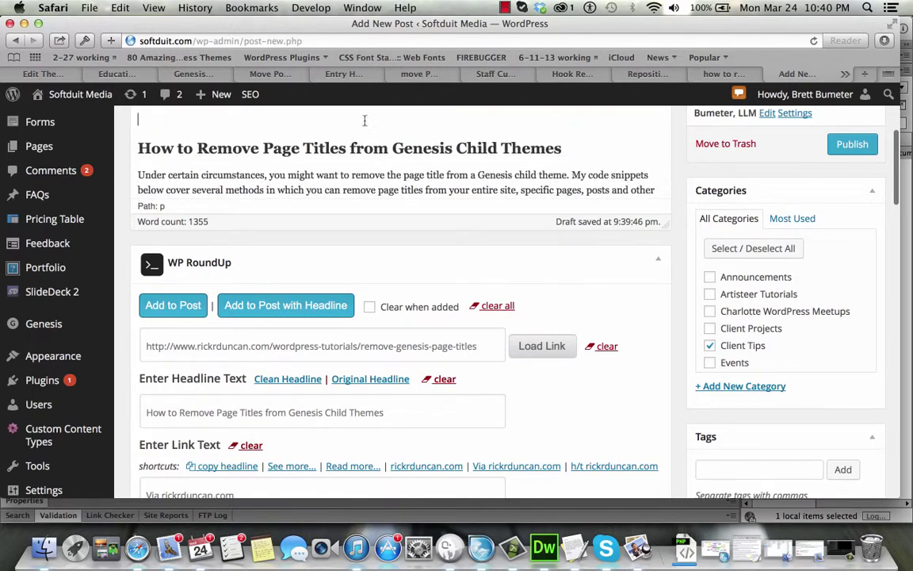
{"action": "key", "text": "shift+Down"}
{"action": "key", "text": "shift+Down"}
{"action": "key", "text": "shift+Down"}
{"action": "key", "text": "shift+Down"}
{"action": "key", "text": "shift+Down"}
{"action": "key", "text": "shift+Down"}
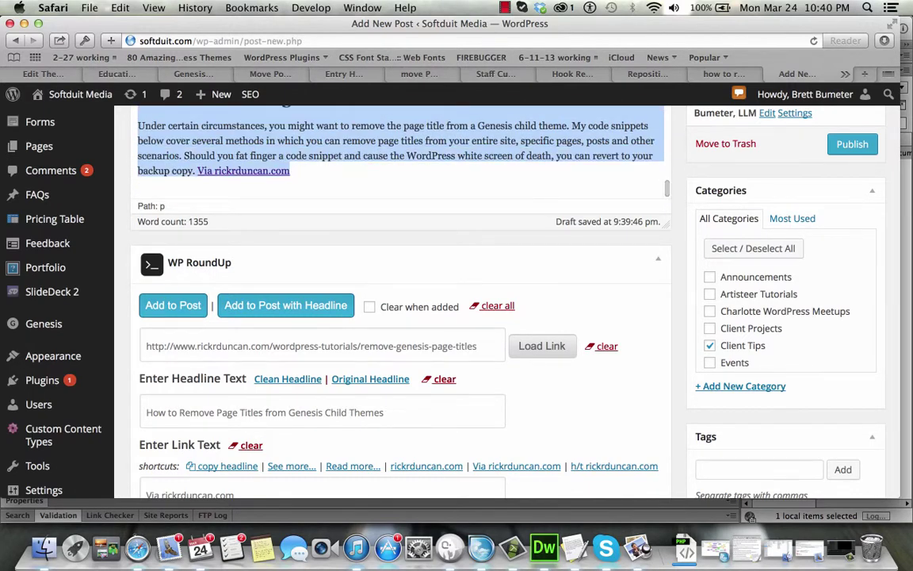
{"action": "key", "text": "Right"}
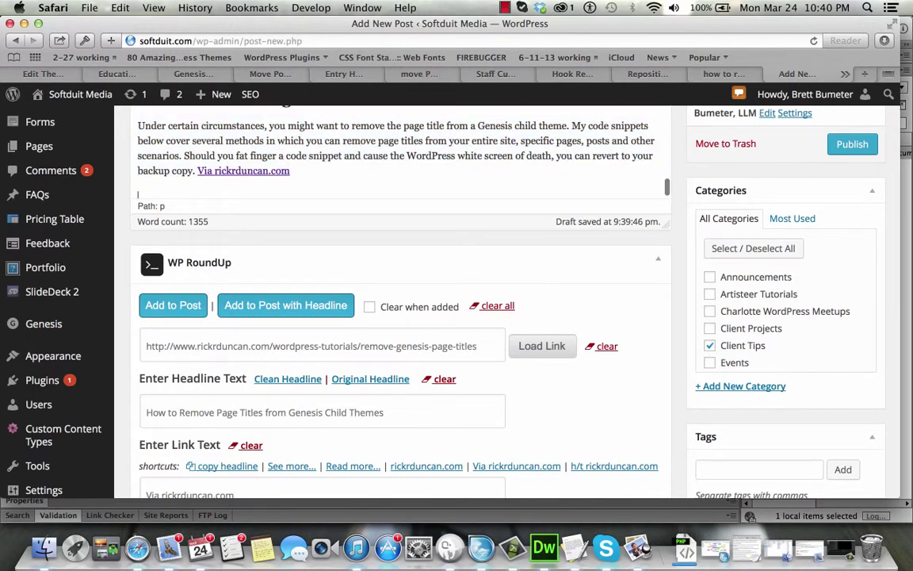
{"action": "left_click", "coordinate": [188, 74]}
{"action": "scroll", "coordinate": [200, 274], "scroll_direction": "up", "scroll_amount": 1}
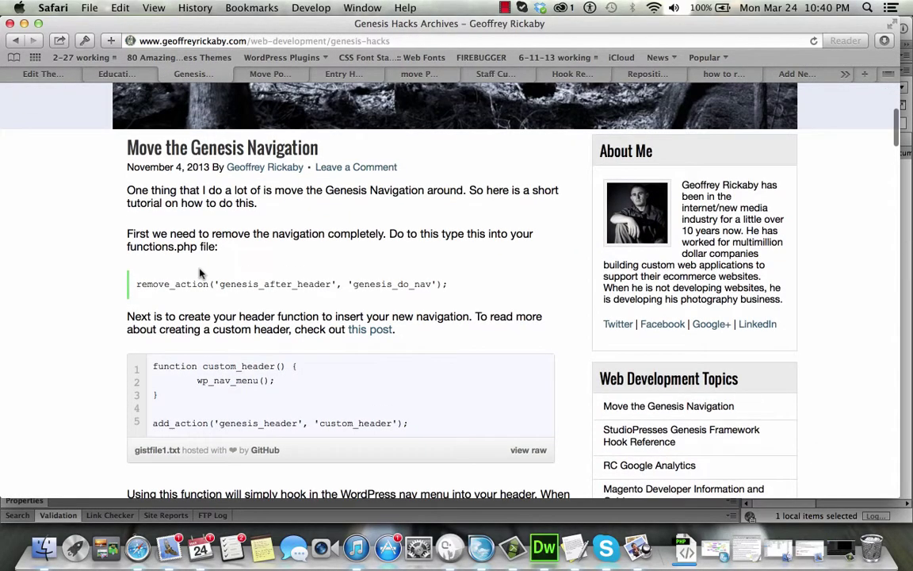
{"action": "scroll", "coordinate": [200, 274], "scroll_direction": "up", "scroll_amount": 3}
{"action": "scroll", "coordinate": [201, 273], "scroll_direction": "down", "scroll_amount": 5}
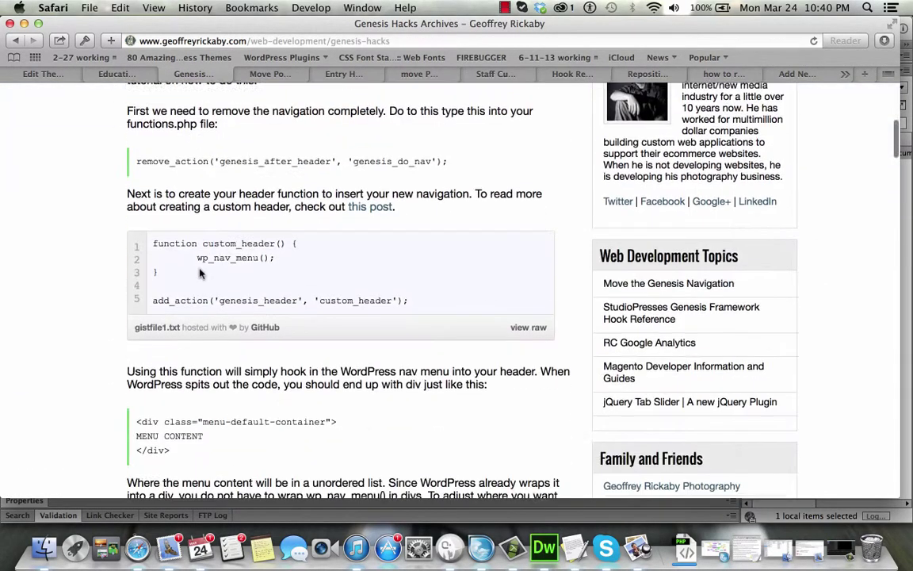
{"action": "scroll", "coordinate": [201, 274], "scroll_direction": "down", "scroll_amount": 3}
{"action": "left_click", "coordinate": [282, 39]}
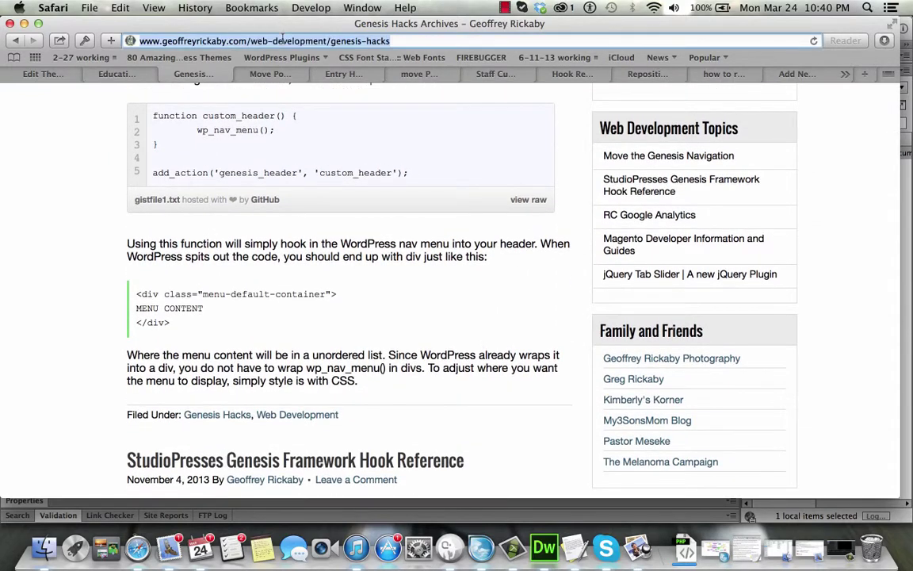
{"action": "left_click", "coordinate": [799, 72]}
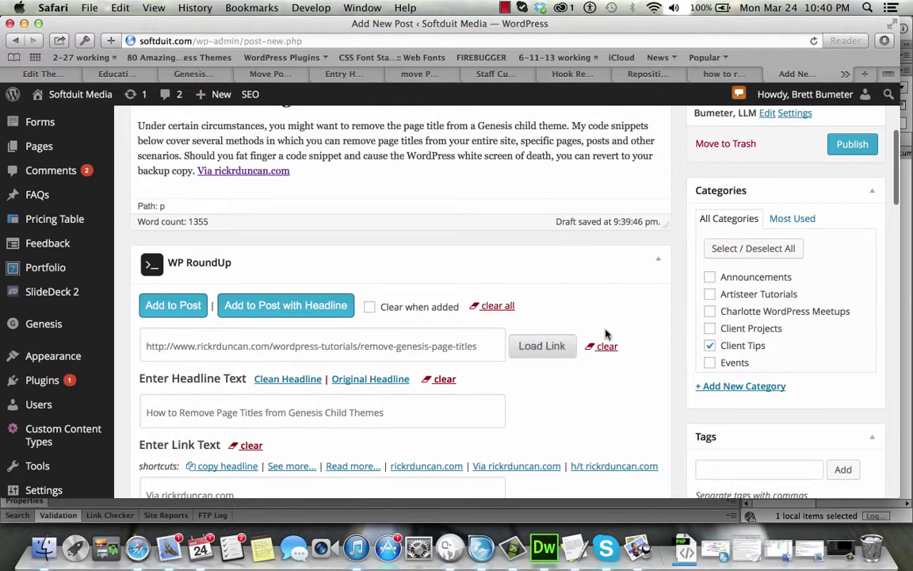
- Load the Genesis Hacks page into RoundUp and tag the post with its author's name
{"action": "left_click", "coordinate": [498, 306]}
{"action": "left_click", "coordinate": [463, 338]}
{"action": "key", "text": "super+v"}
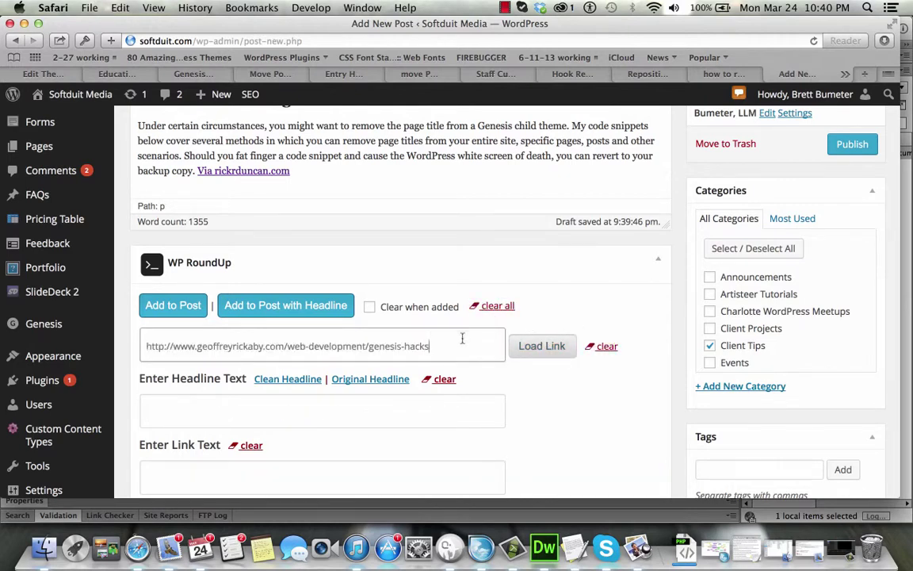
{"action": "left_click", "coordinate": [553, 347]}
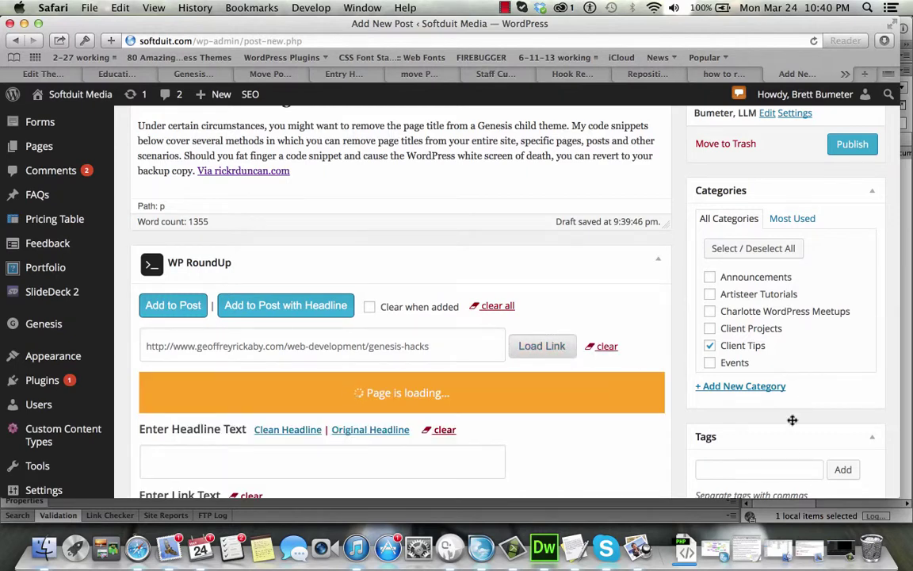
{"action": "scroll", "coordinate": [824, 397], "scroll_direction": "down", "scroll_amount": 2}
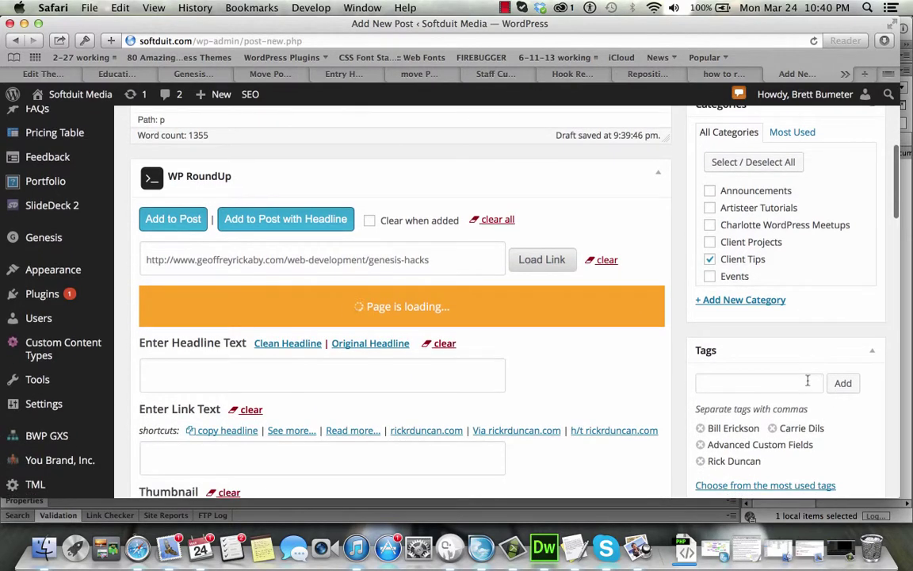
{"action": "left_click", "coordinate": [805, 383]}
{"action": "type", "text": "Geo"}
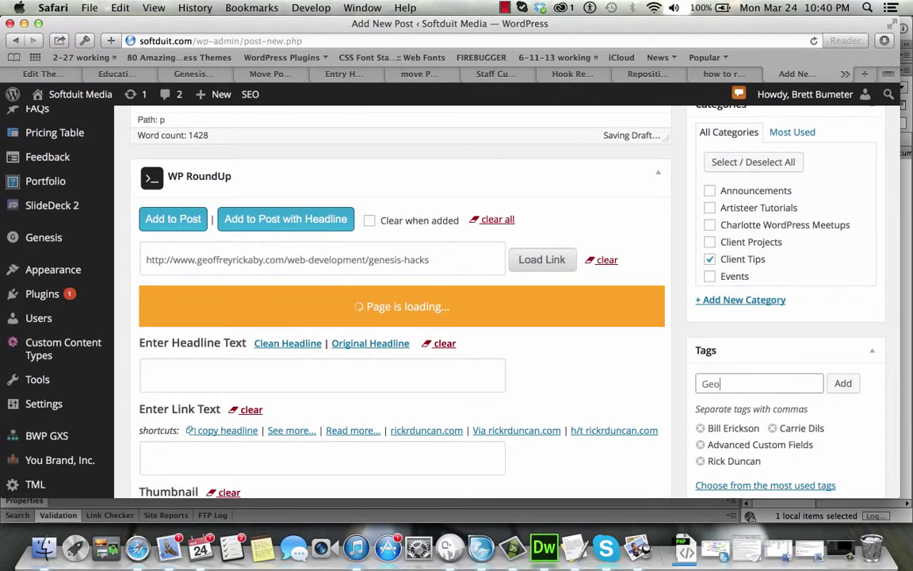
{"action": "type", "text": "ffrey Rickaby"}
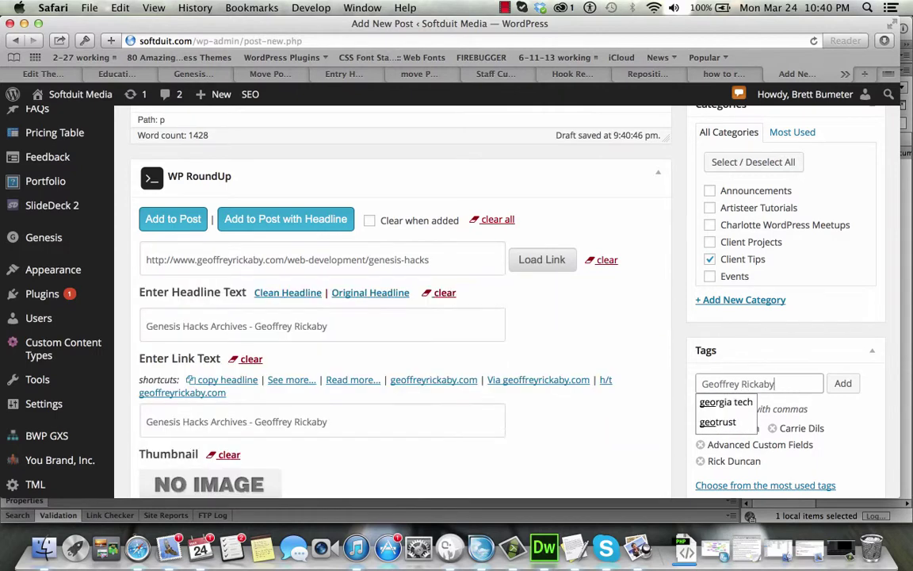
{"action": "left_click", "coordinate": [843, 383]}
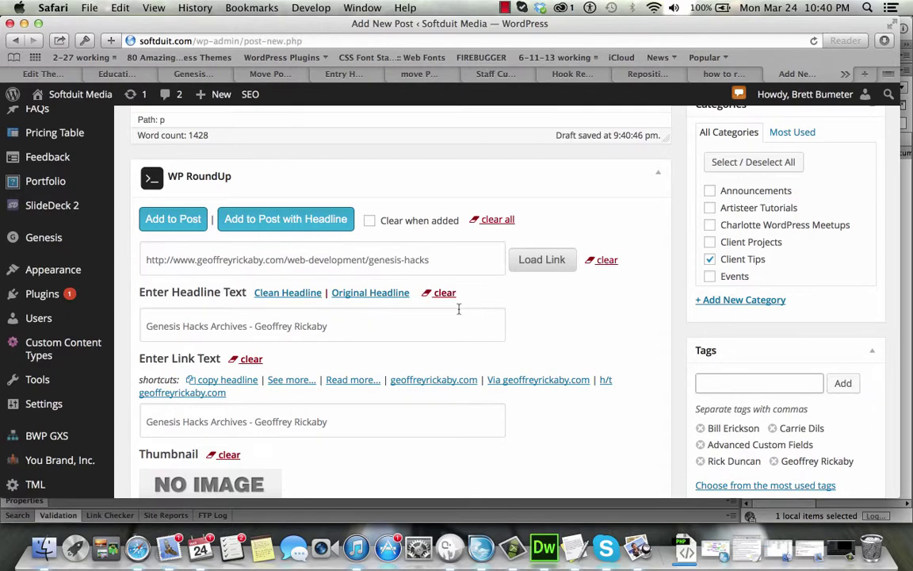
- Insert the Genesis Hacks entry with its headline into the post
{"action": "left_click", "coordinate": [317, 219]}
{"action": "scroll", "coordinate": [599, 405], "scroll_direction": "down", "scroll_amount": 5}
{"action": "scroll", "coordinate": [599, 406], "scroll_direction": "down", "scroll_amount": 10}
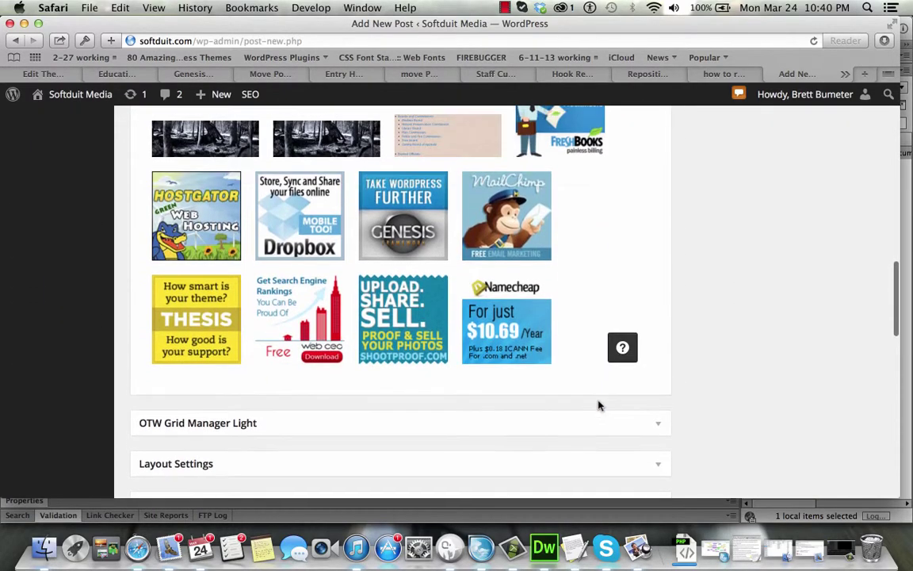
{"action": "scroll", "coordinate": [591, 257], "scroll_direction": "up", "scroll_amount": 8}
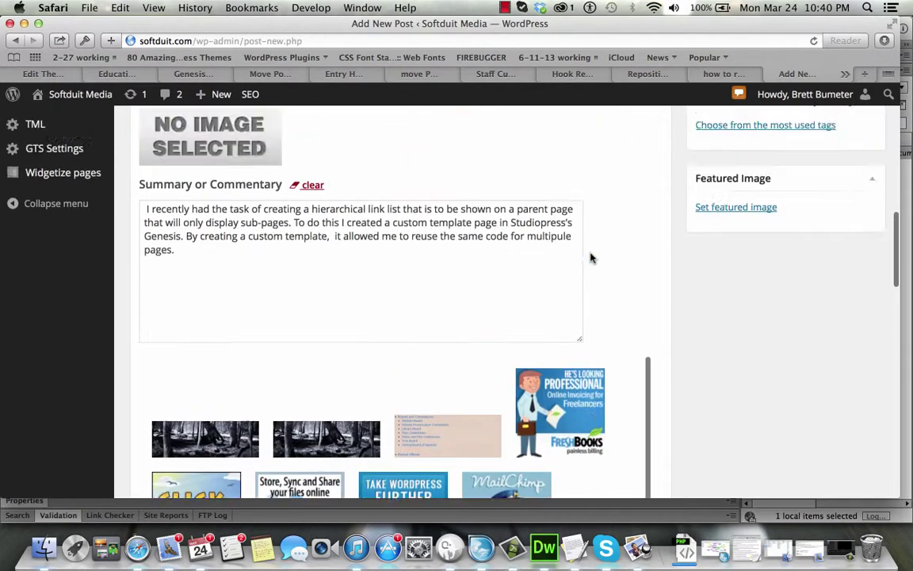
{"action": "scroll", "coordinate": [400, 198], "scroll_direction": "up", "scroll_amount": 5}
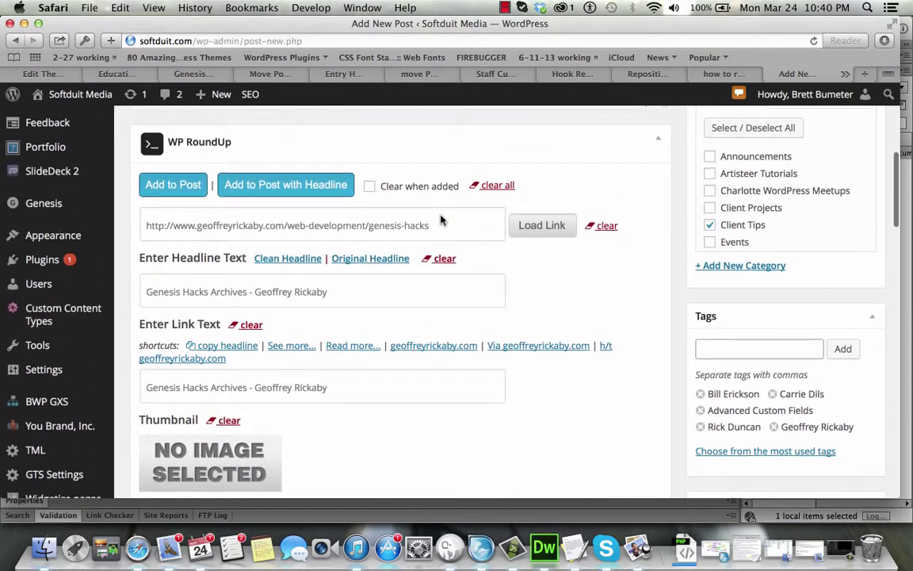
{"action": "left_click", "coordinate": [313, 189]}
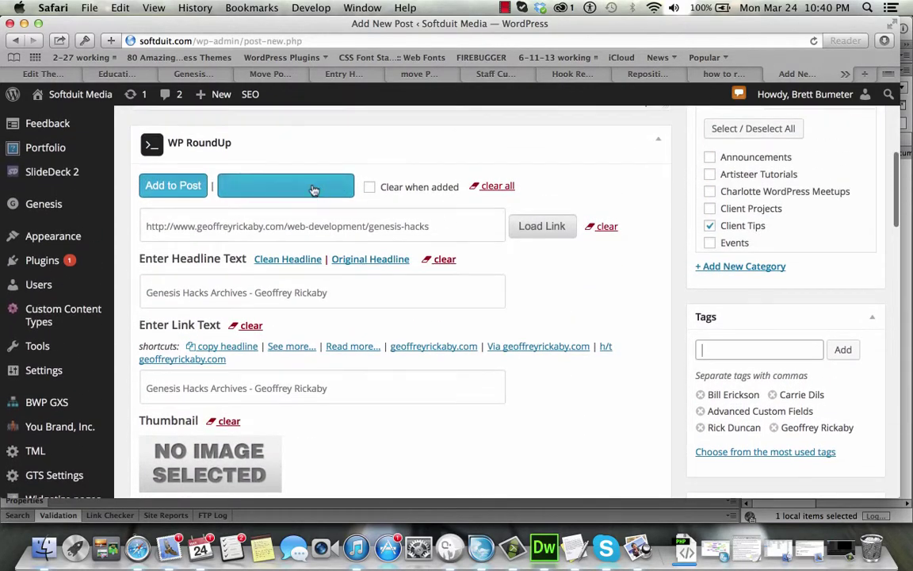
- Close the finished Genesis Hacks article, select the Move Post Info page address, and return to the post editor
{"action": "left_click", "coordinate": [175, 79]}
{"action": "left_click", "coordinate": [167, 75]}
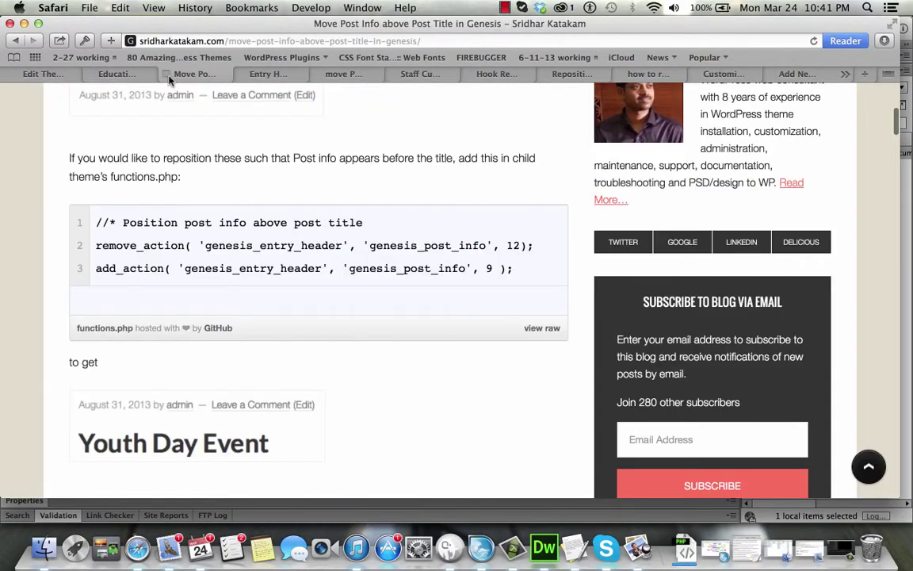
{"action": "scroll", "coordinate": [251, 183], "scroll_direction": "up", "scroll_amount": 2}
{"action": "scroll", "coordinate": [251, 183], "scroll_direction": "up", "scroll_amount": 5}
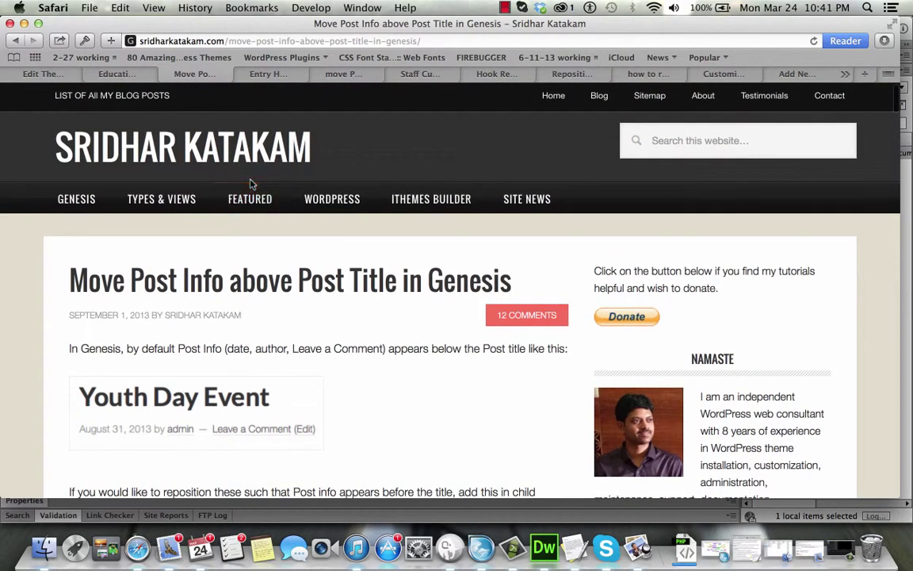
{"action": "scroll", "coordinate": [251, 181], "scroll_direction": "down", "scroll_amount": 3}
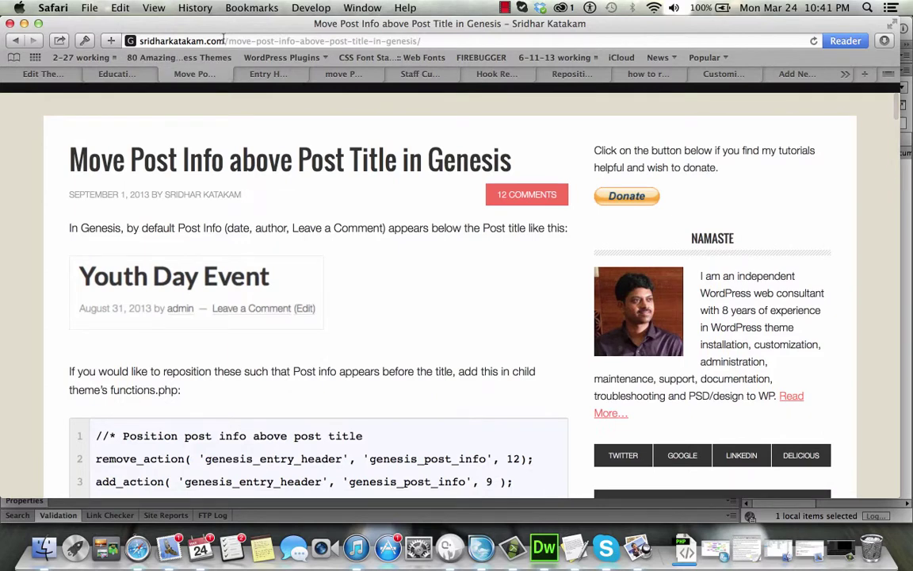
{"action": "left_click", "coordinate": [224, 40]}
{"action": "key", "text": "super+c"}
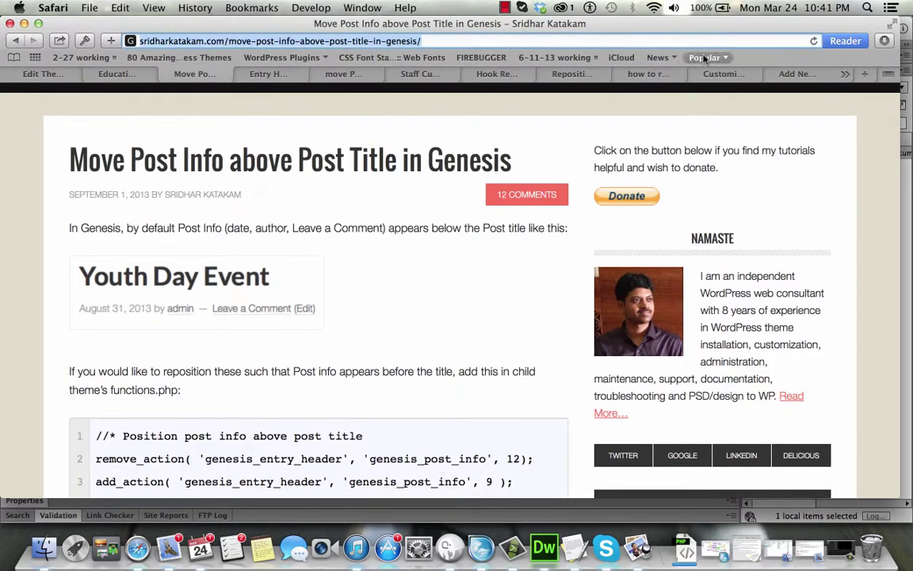
{"action": "left_click", "coordinate": [810, 76]}
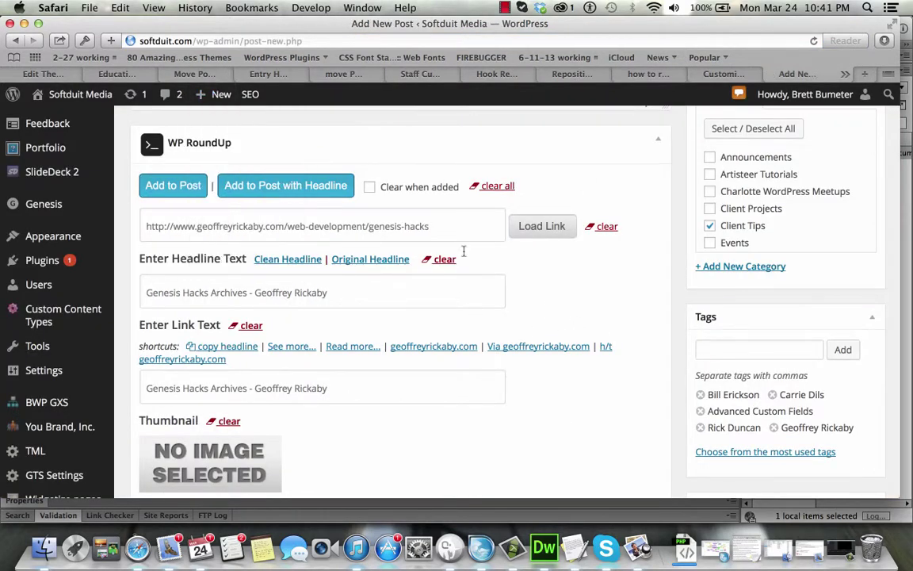
- Load the Move Post Info above Post Title in Genesis link into RoundUp with the domain as link text
{"action": "left_click", "coordinate": [499, 187]}
{"action": "left_click", "coordinate": [433, 227]}
{"action": "key", "text": "super+v"}
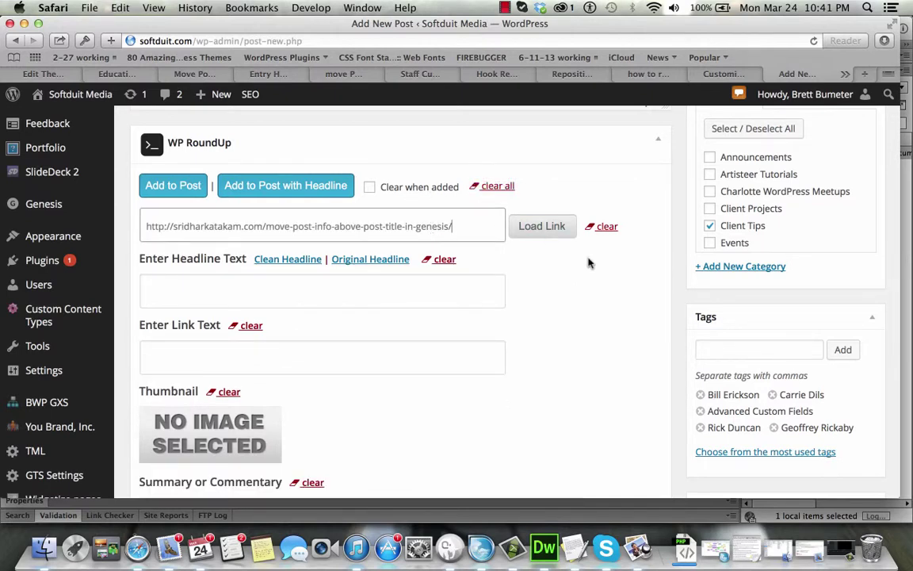
{"action": "left_click", "coordinate": [547, 229]}
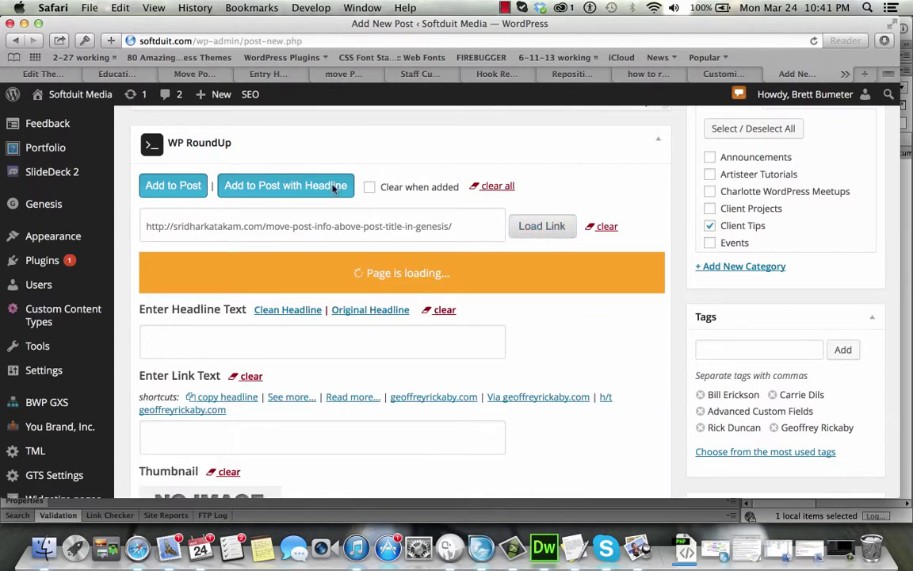
{"action": "left_click", "coordinate": [187, 76]}
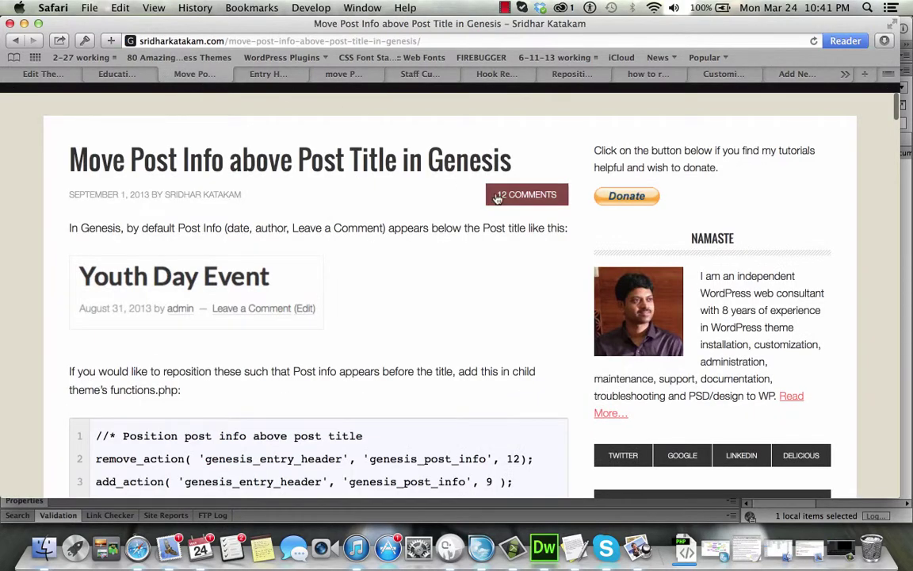
{"action": "left_click", "coordinate": [796, 74]}
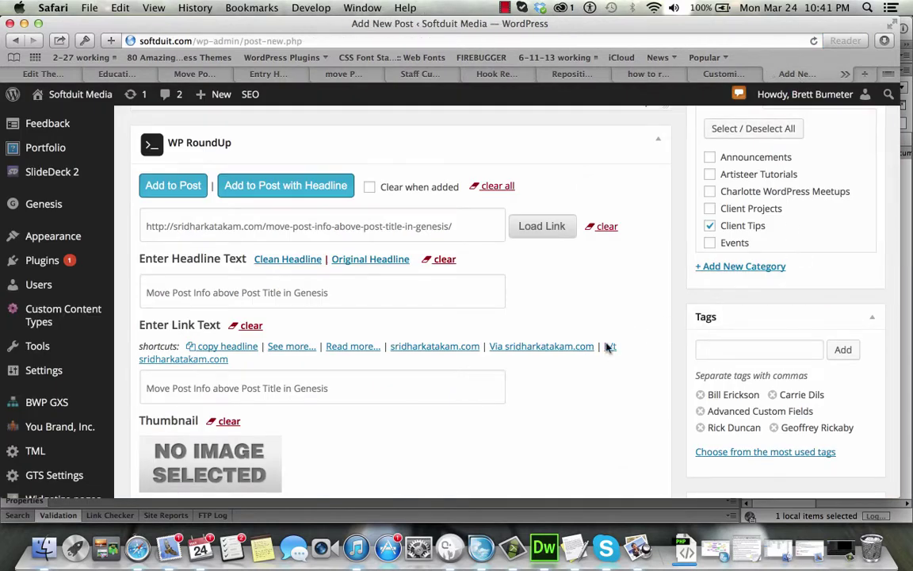
{"action": "left_click", "coordinate": [456, 348]}
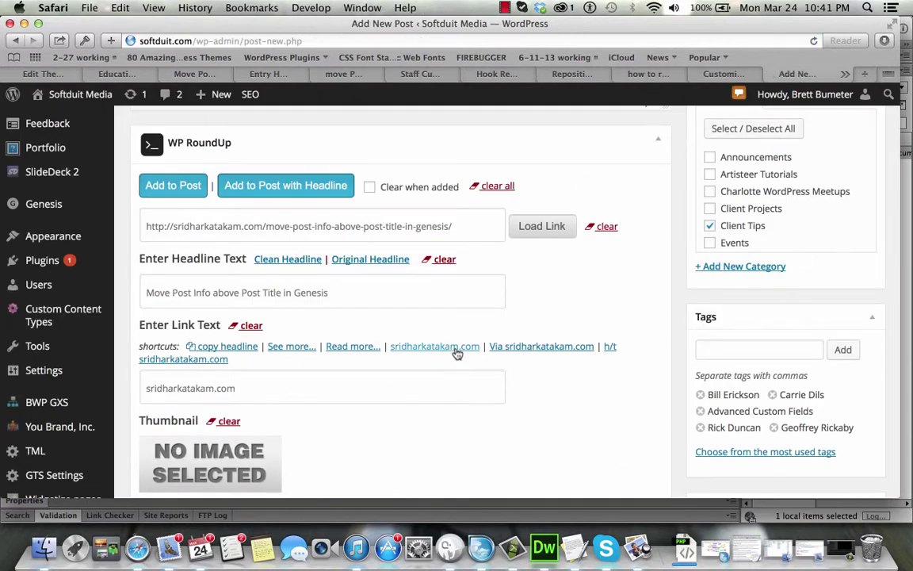
- Tag the post with the article's author, close that article, and select the Entry Header page address
{"action": "left_click", "coordinate": [720, 346]}
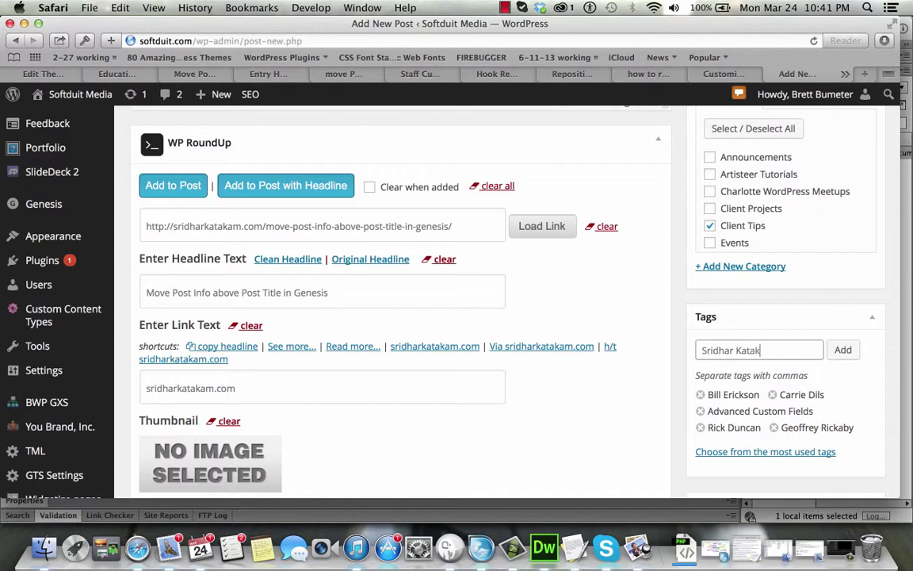
{"action": "left_click", "coordinate": [851, 355]}
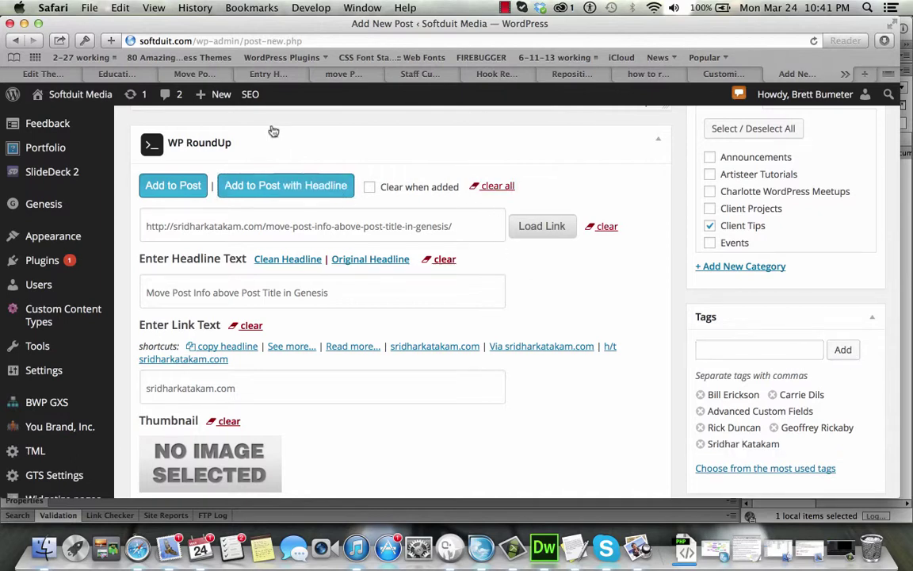
{"action": "left_click", "coordinate": [179, 77]}
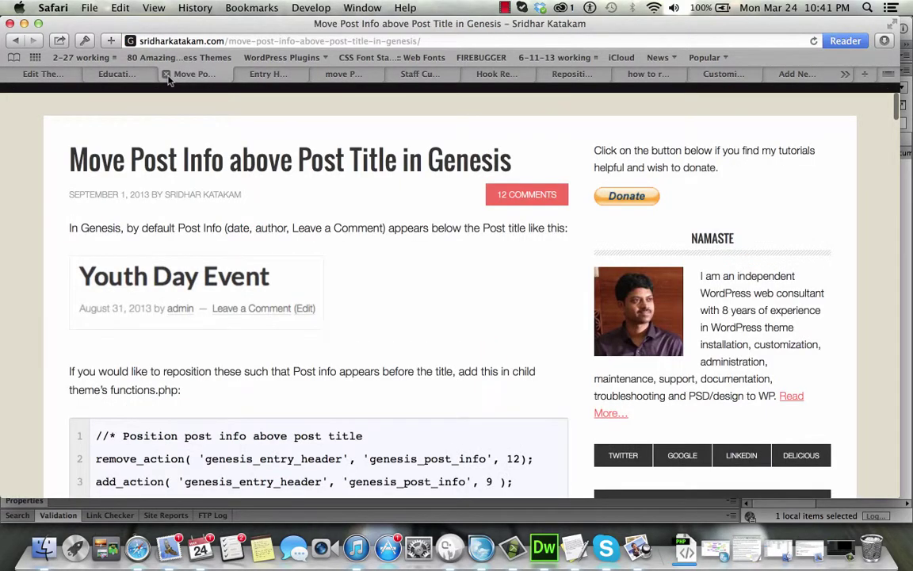
{"action": "left_click", "coordinate": [166, 74]}
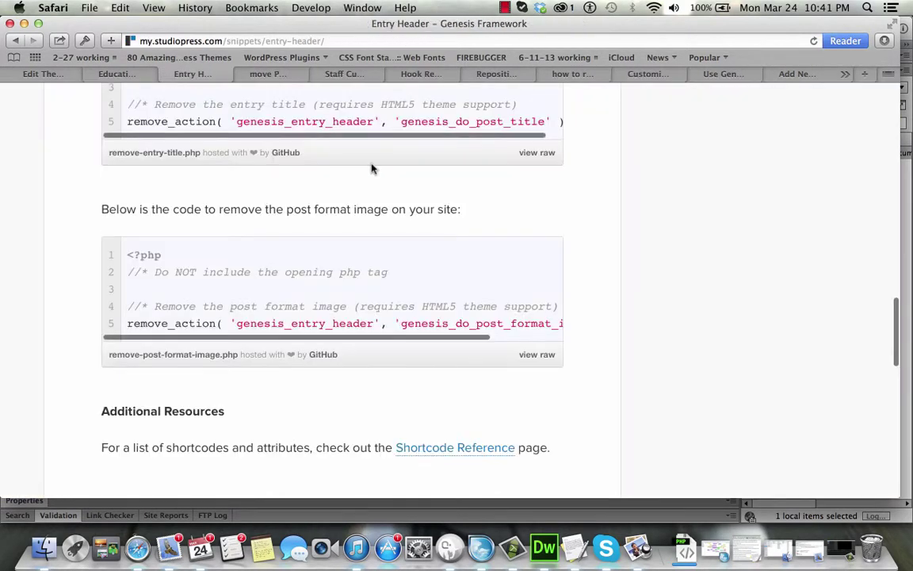
{"action": "left_click", "coordinate": [326, 41]}
{"action": "key", "text": "super+c"}
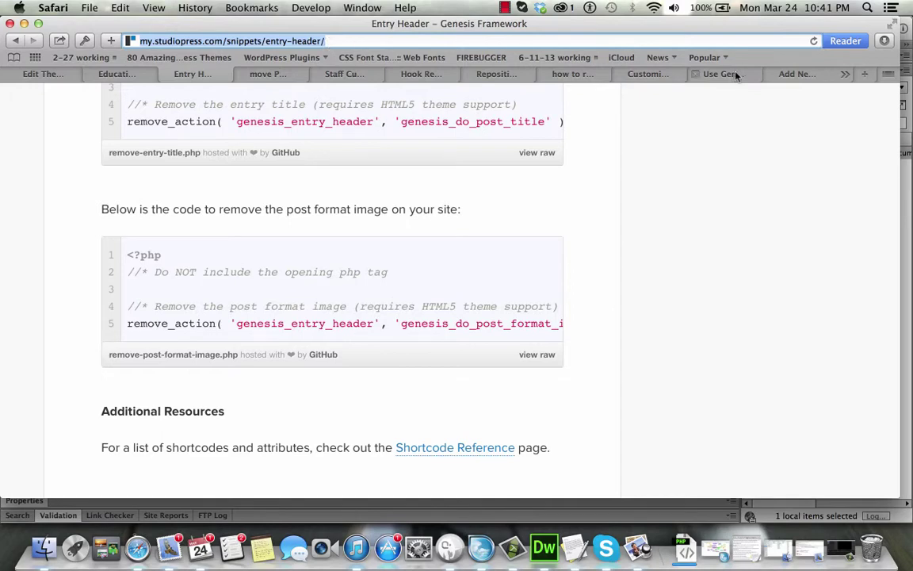
{"action": "left_click", "coordinate": [803, 74]}
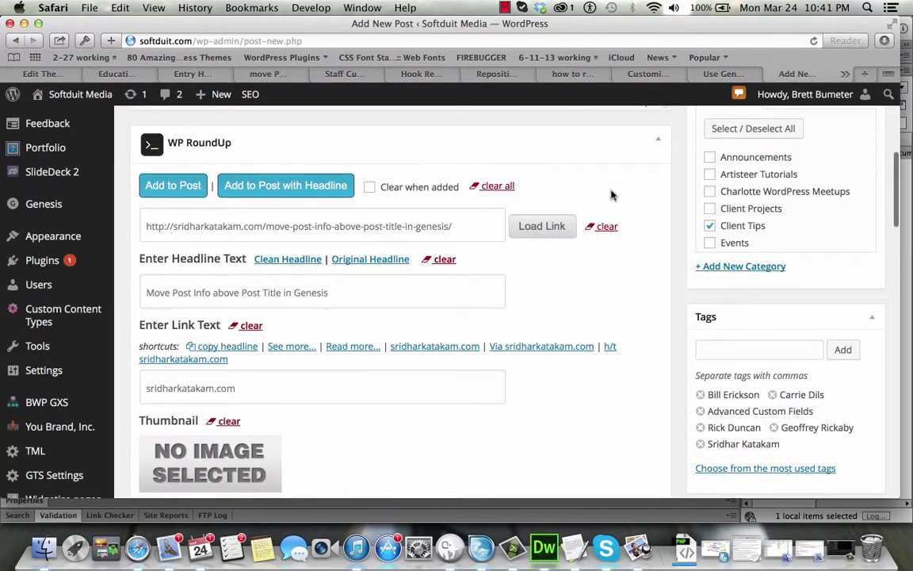
- Add the Entry Header – Genesis Framework link with its headline to the post via RoundUp
{"action": "scroll", "coordinate": [611, 195], "scroll_direction": "up", "scroll_amount": 2}
{"action": "left_click", "coordinate": [499, 263]}
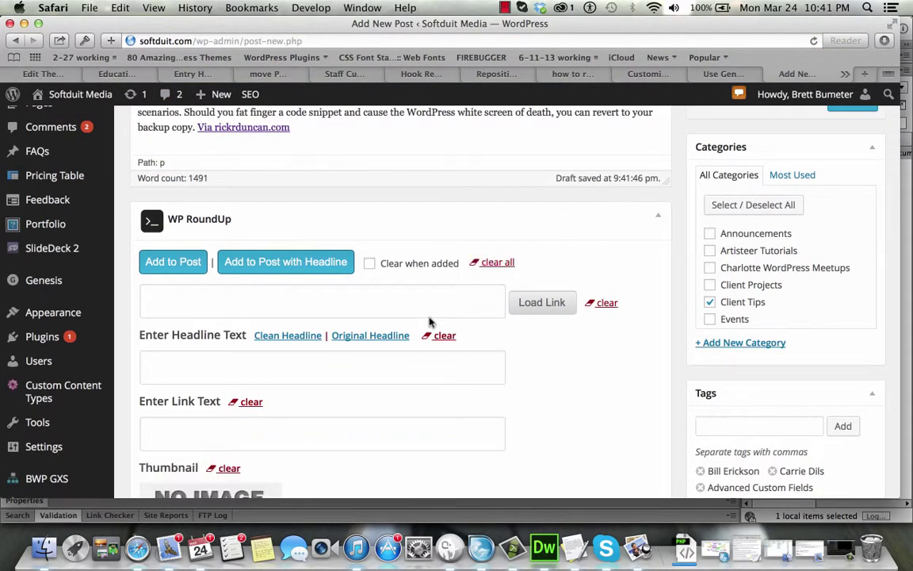
{"action": "left_click", "coordinate": [425, 304]}
{"action": "key", "text": "super+v"}
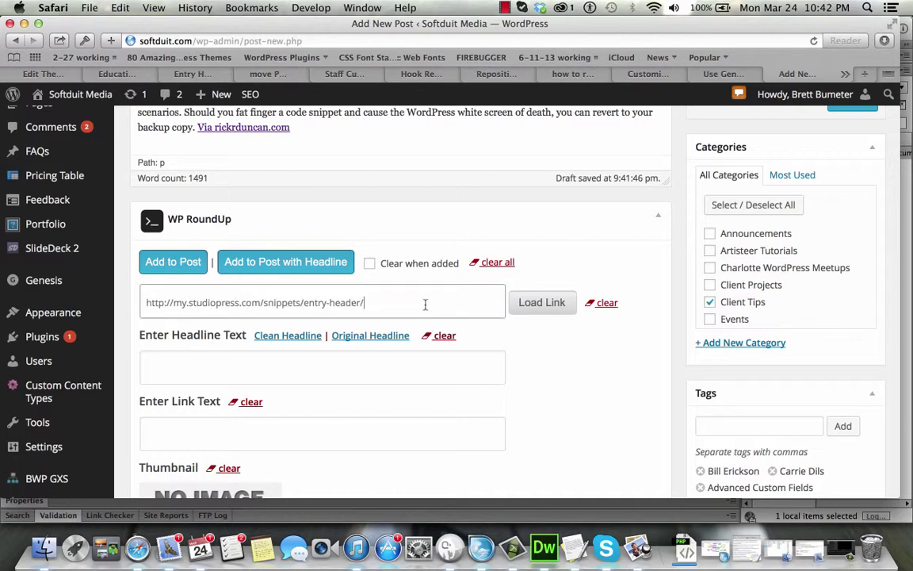
{"action": "left_click", "coordinate": [559, 309]}
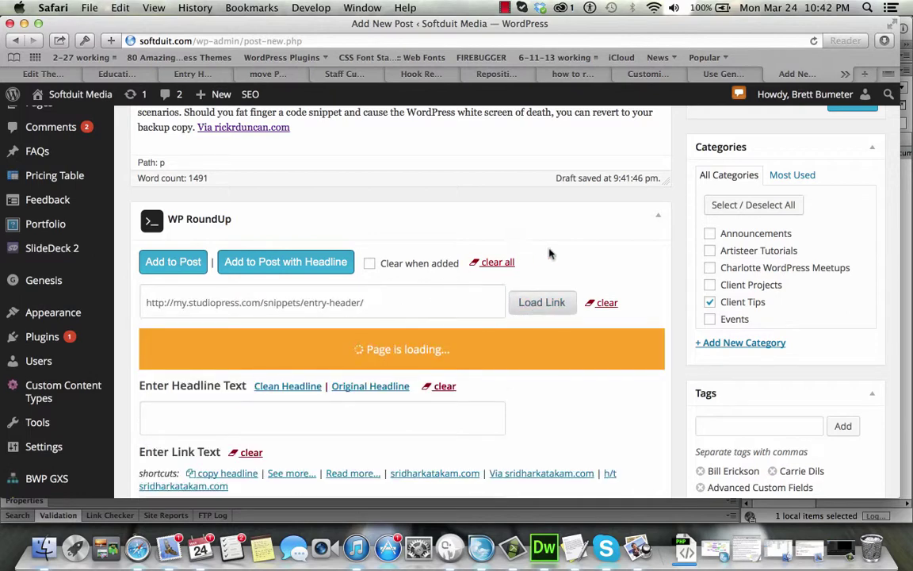
{"action": "left_click", "coordinate": [313, 262]}
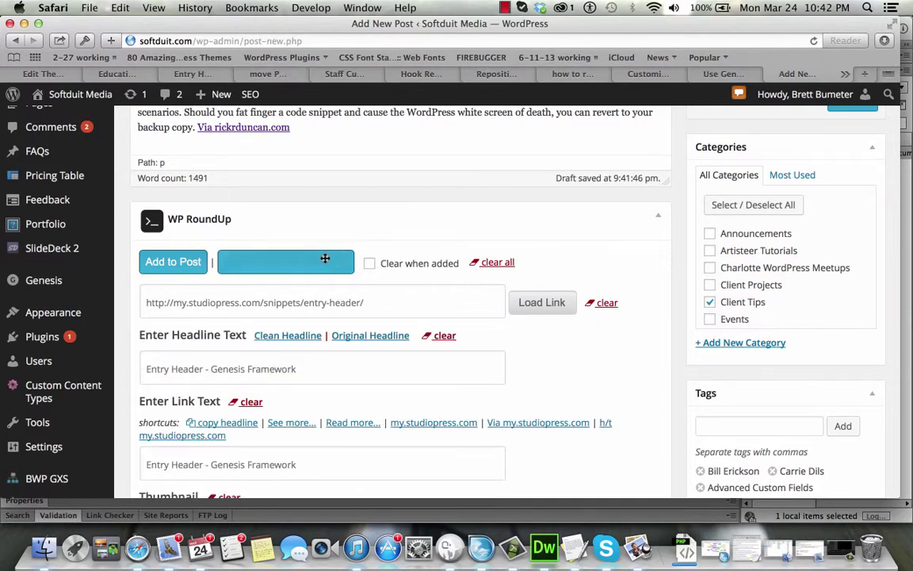
- Close the Entry Header page and select the code page address for the next entry
{"action": "left_click", "coordinate": [187, 75]}
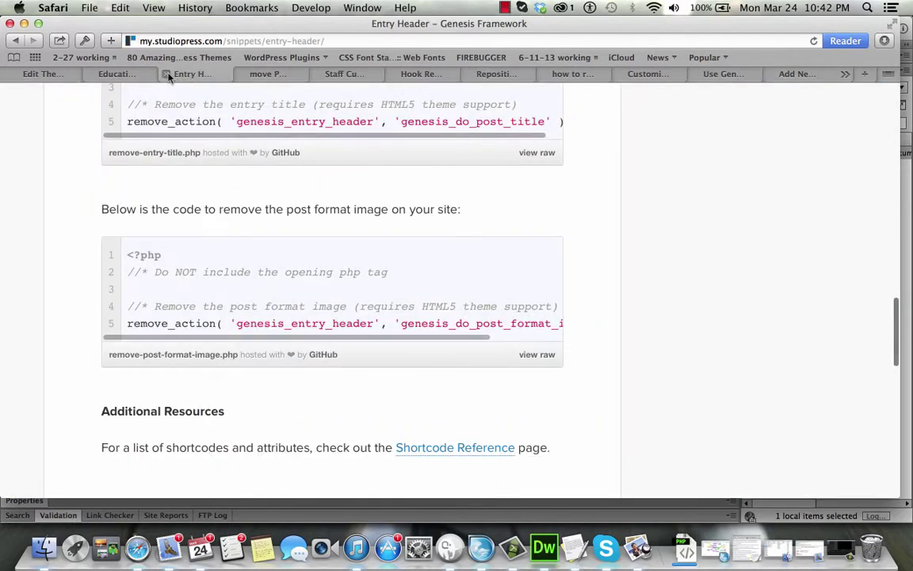
{"action": "left_click", "coordinate": [166, 73]}
{"action": "left_click", "coordinate": [208, 41]}
{"action": "key", "text": "cmd+c"}
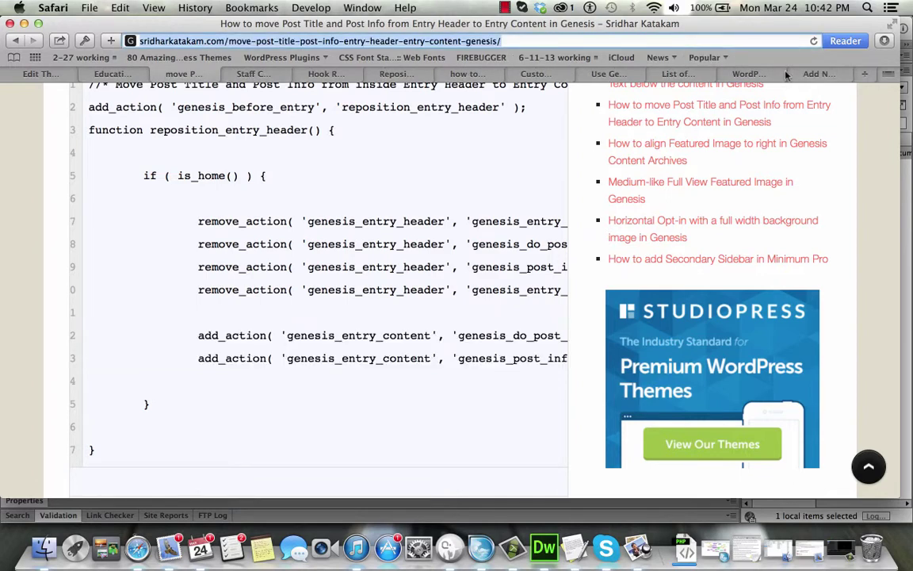
{"action": "left_click", "coordinate": [816, 74]}
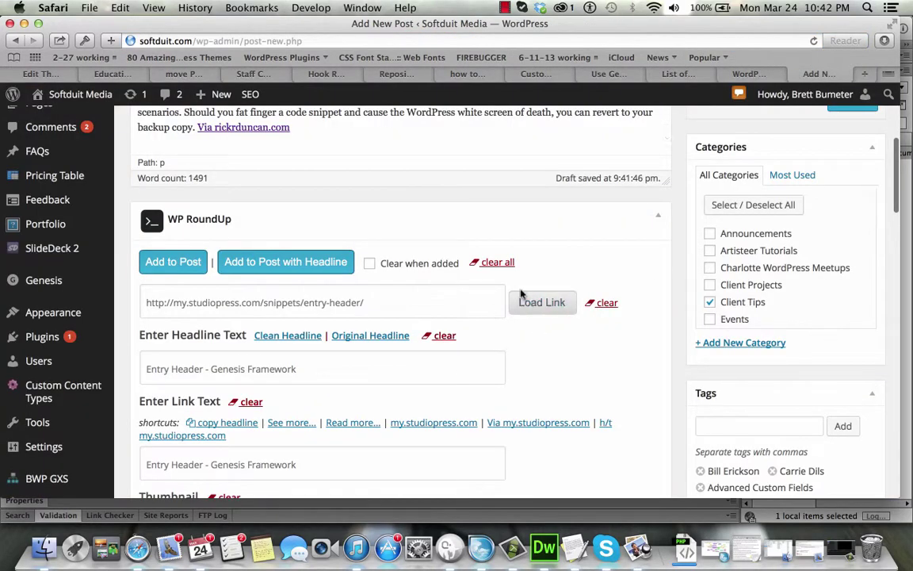
- Add the How to move Post Title and Post Info article with headline, tagged Genesis Framework and StudioPress
{"action": "left_click", "coordinate": [497, 262]}
{"action": "left_click", "coordinate": [470, 295]}
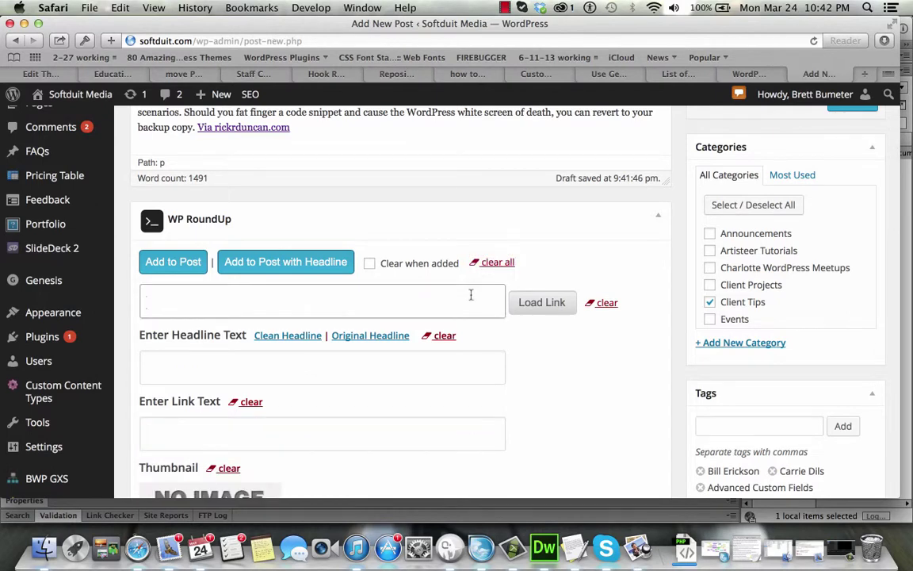
{"action": "key", "text": "cmd+v"}
{"action": "left_click", "coordinate": [555, 305]}
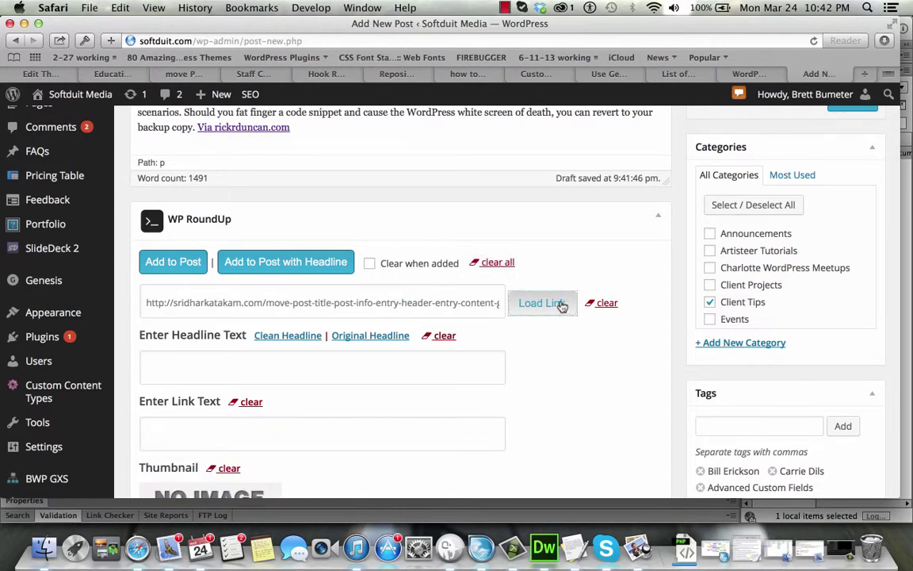
{"action": "left_click", "coordinate": [744, 425]}
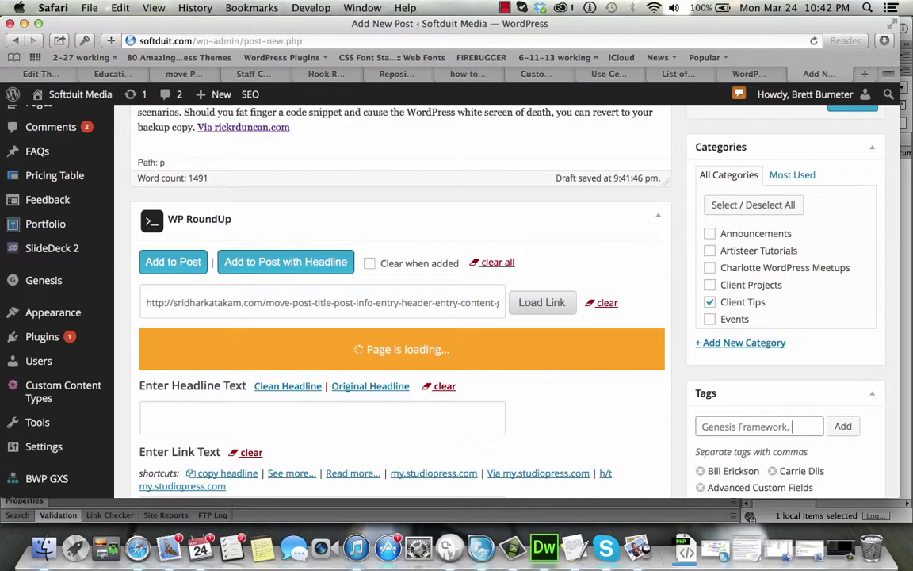
{"action": "type", "text": "Genesis Framework, StudioPress"}
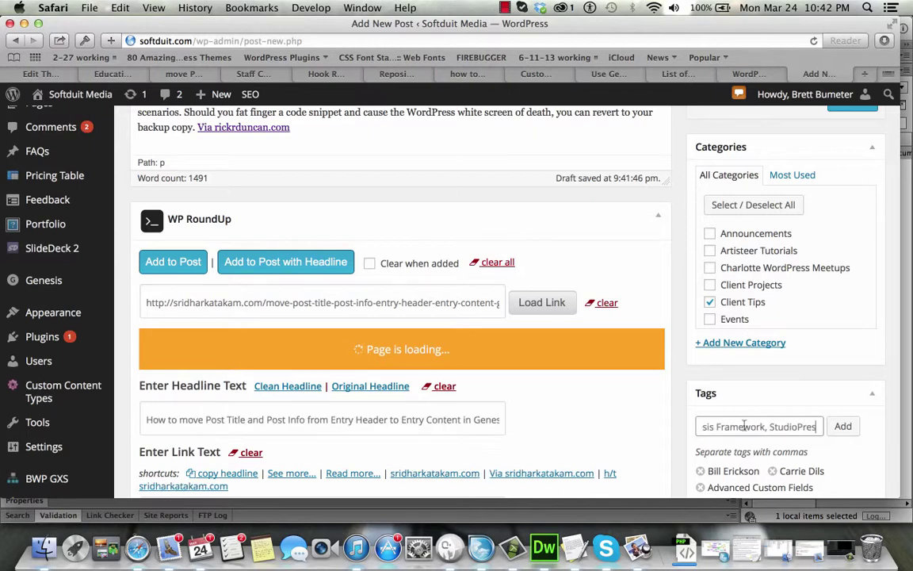
{"action": "left_click", "coordinate": [842, 425]}
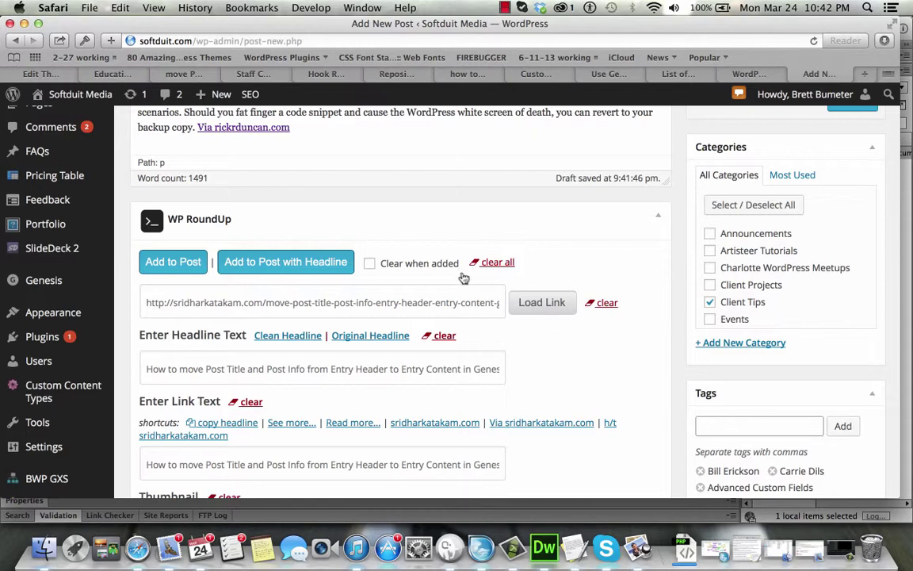
{"action": "left_click", "coordinate": [309, 264]}
- Close the finished article and select the Staff Custom Post Type Grid page address
{"action": "left_click", "coordinate": [179, 73]}
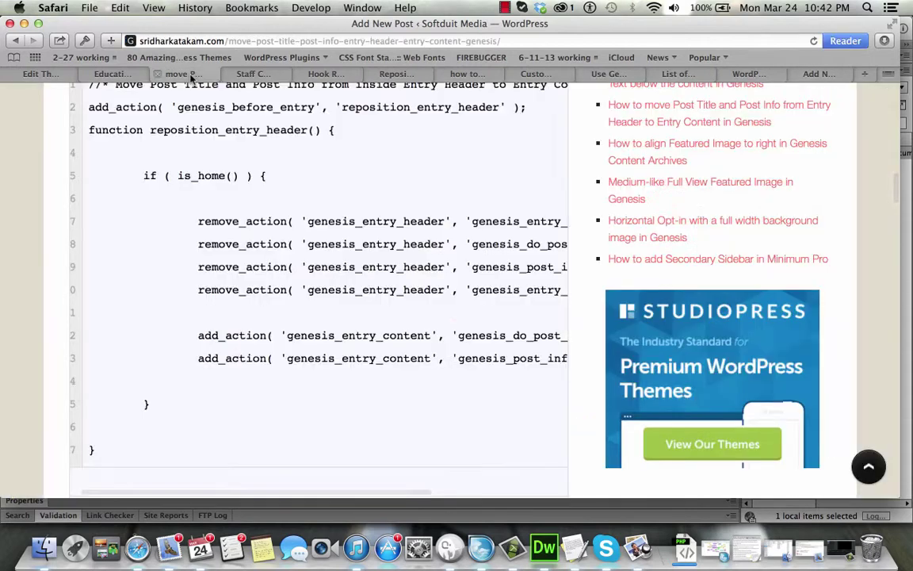
{"action": "left_click", "coordinate": [147, 74]}
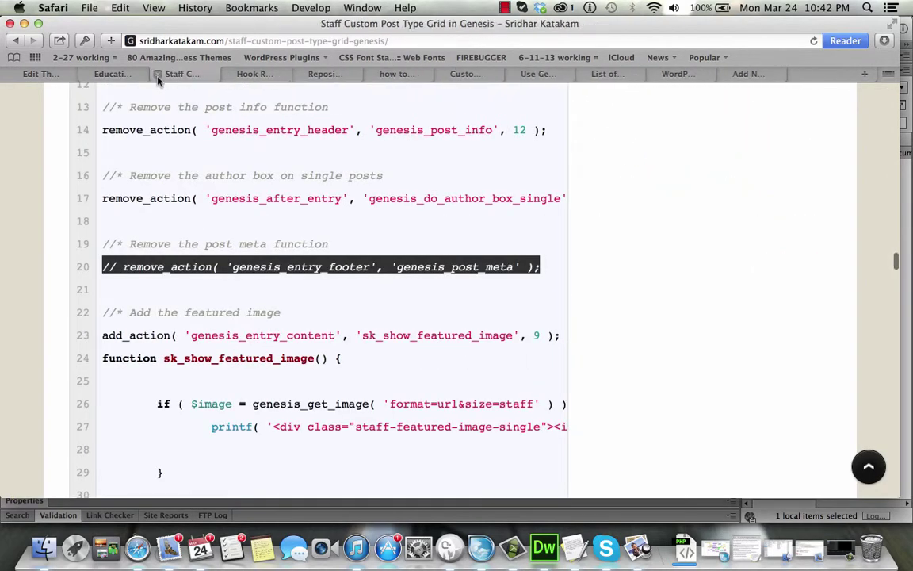
{"action": "left_click", "coordinate": [196, 40]}
{"action": "key", "text": "super+c"}
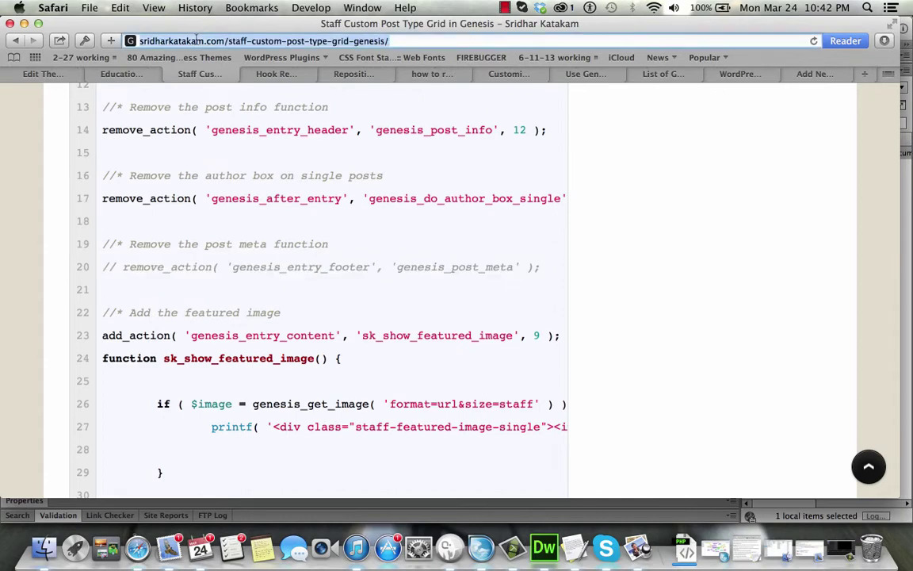
- Load the Staff Custom Post Type Grid in Genesis article into RoundUp and tag the post 'custom post type'
{"action": "left_click", "coordinate": [799, 74]}
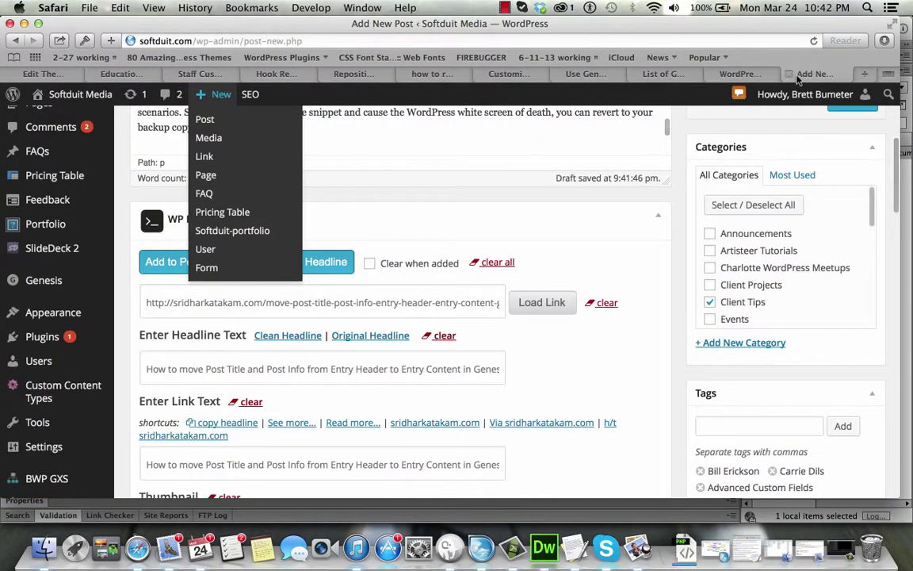
{"action": "left_click", "coordinate": [496, 262]}
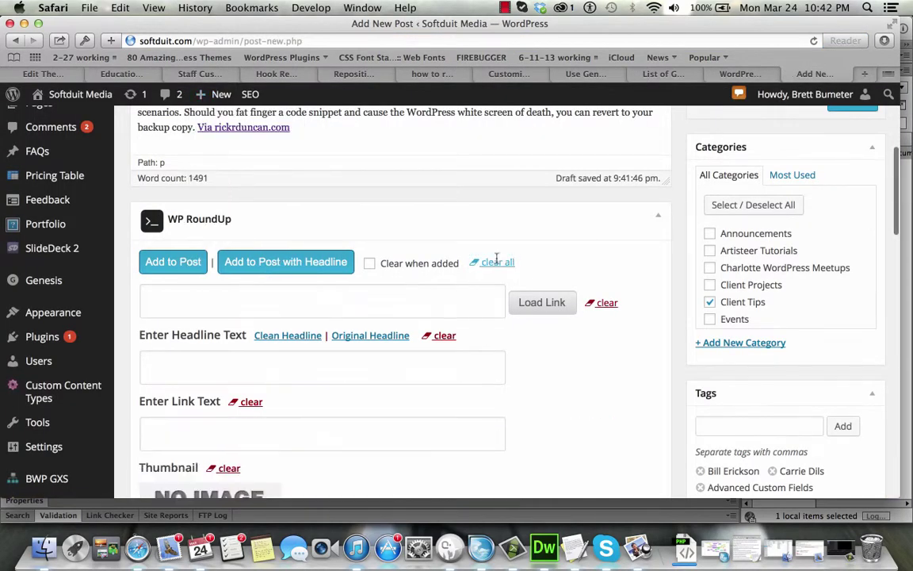
{"action": "left_click", "coordinate": [467, 302]}
{"action": "key", "text": "super+v"}
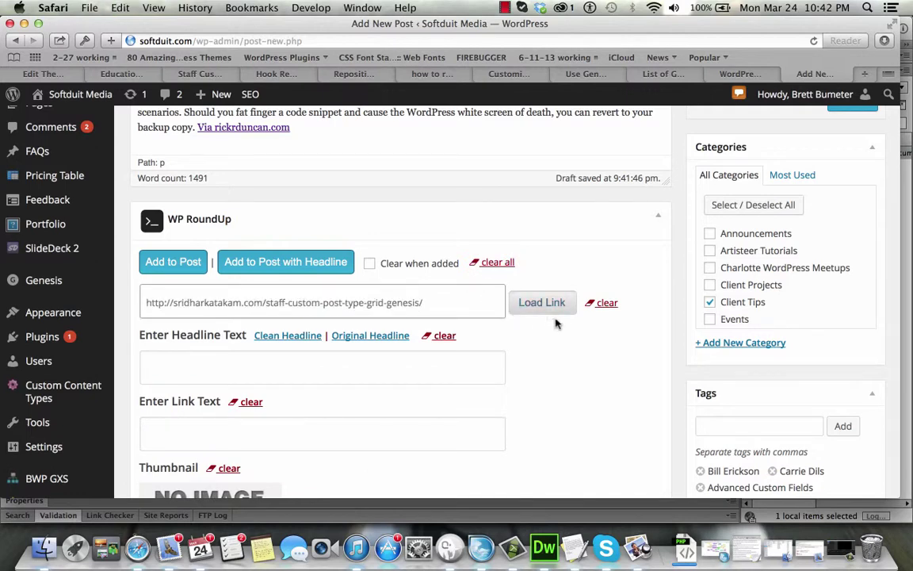
{"action": "left_click", "coordinate": [546, 304]}
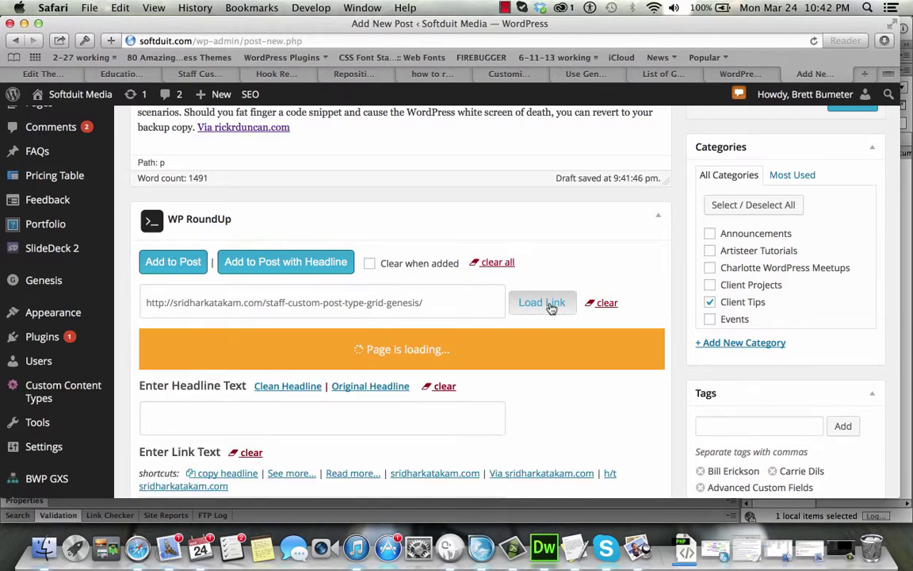
{"action": "left_click", "coordinate": [730, 426]}
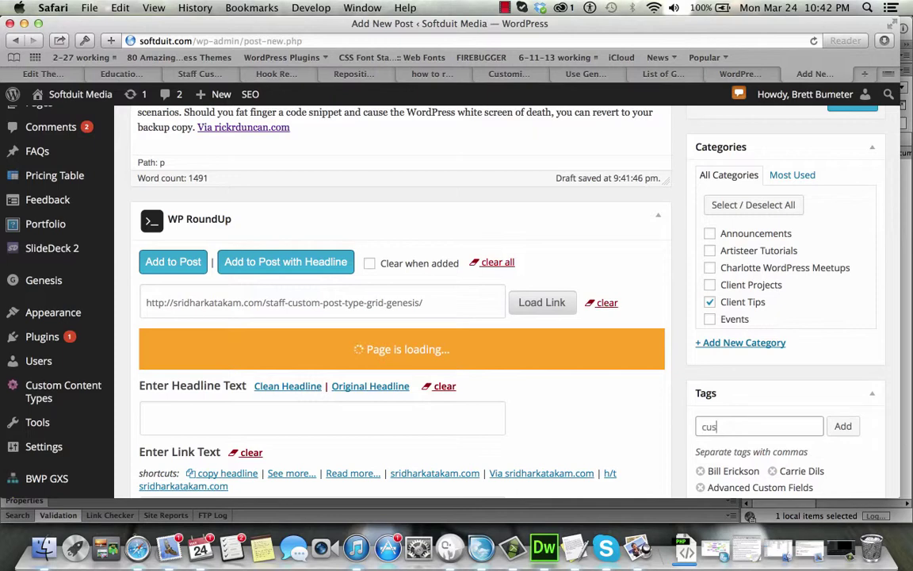
{"action": "type", "text": "custom post type"}
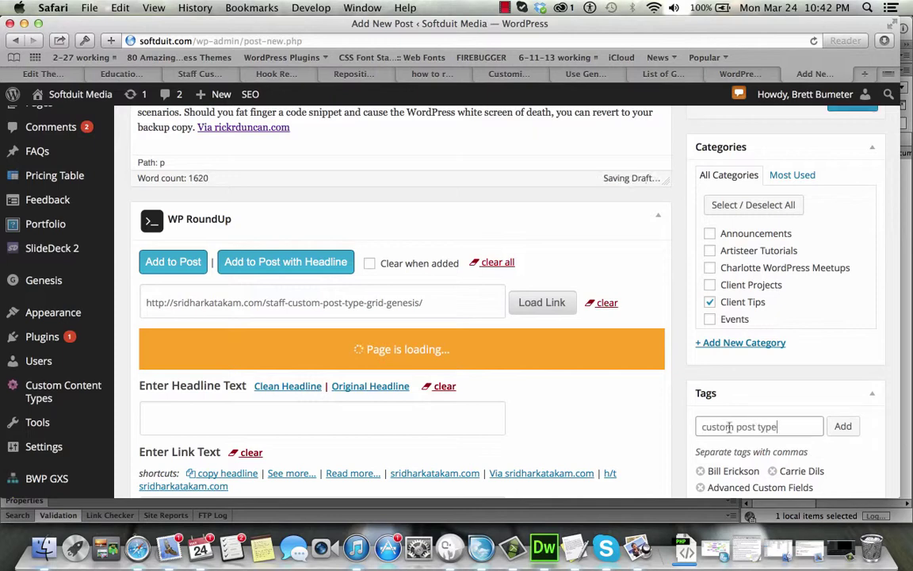
{"action": "left_click", "coordinate": [843, 427]}
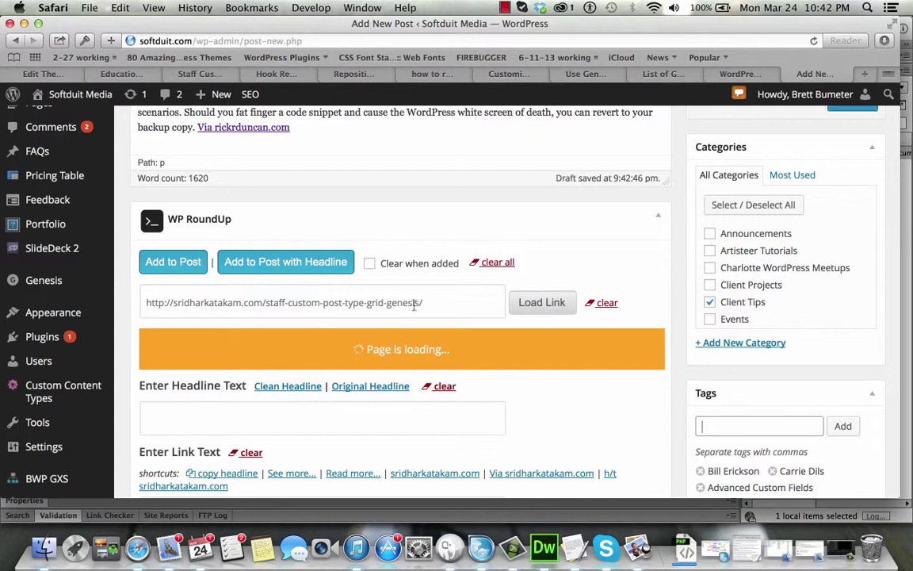
- Start a new paragraph after the last linked entry in the post
{"action": "scroll", "coordinate": [420, 150], "scroll_direction": "down", "scroll_amount": 10}
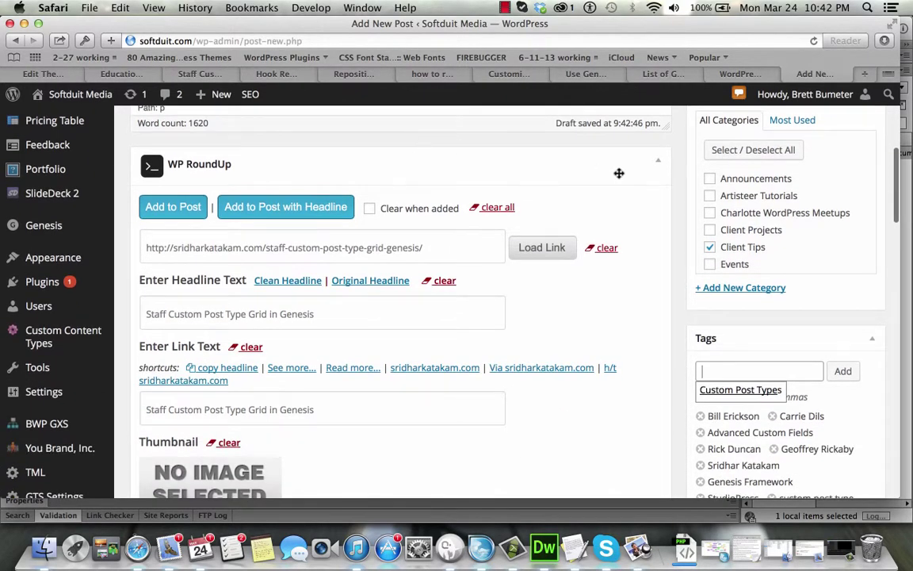
{"action": "scroll", "coordinate": [685, 202], "scroll_direction": "up", "scroll_amount": 5}
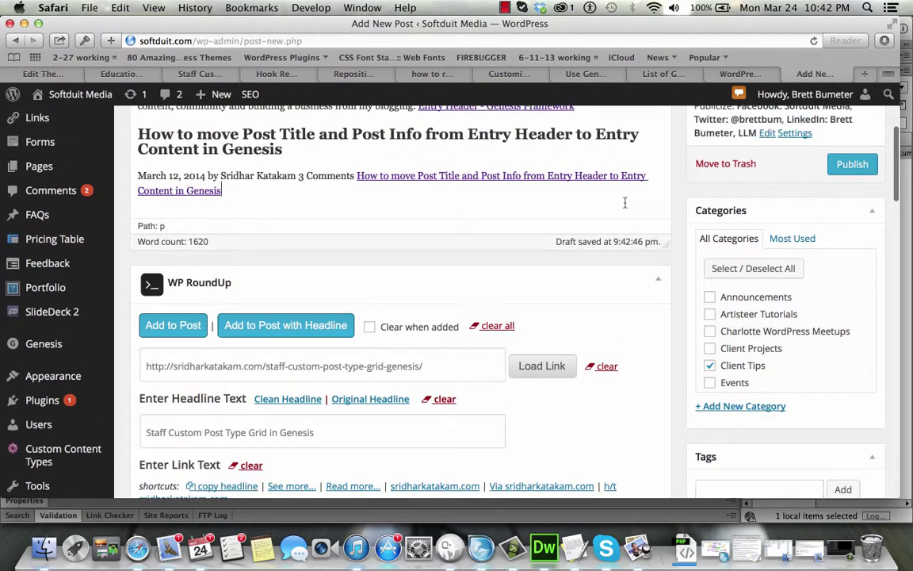
{"action": "left_click", "coordinate": [627, 199]}
{"action": "key", "text": "Return"}
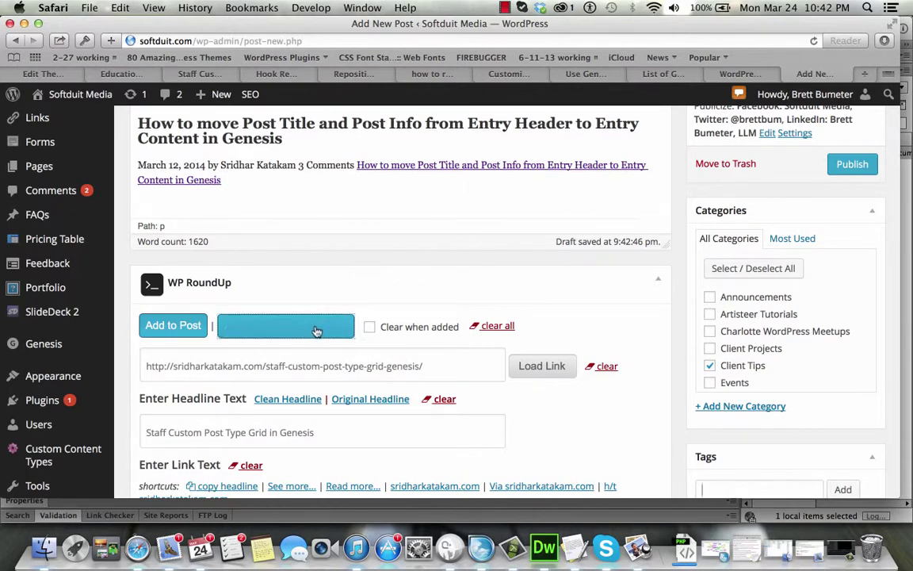
- Close the staff grid article, copy the Hook Reference page address, and close that page
{"action": "left_click", "coordinate": [169, 74]}
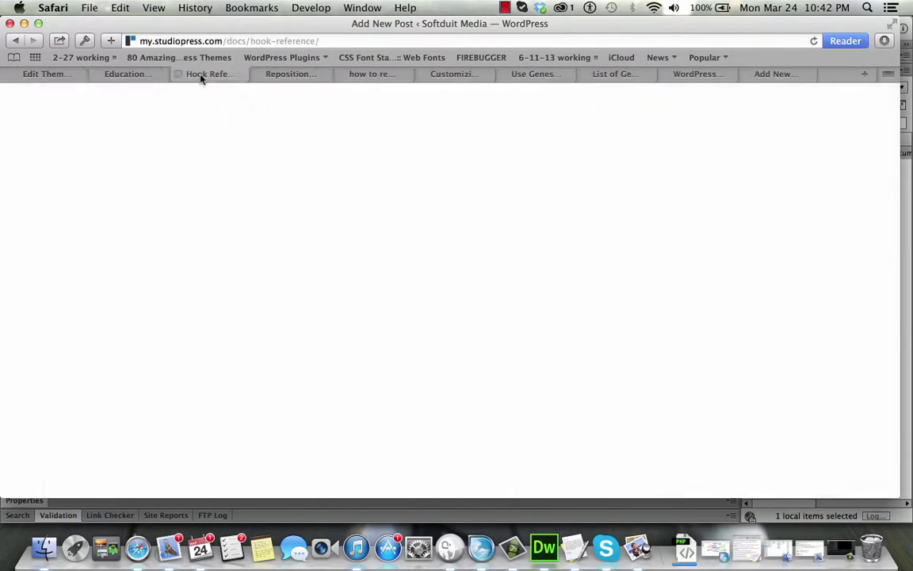
{"action": "left_click", "coordinate": [202, 77]}
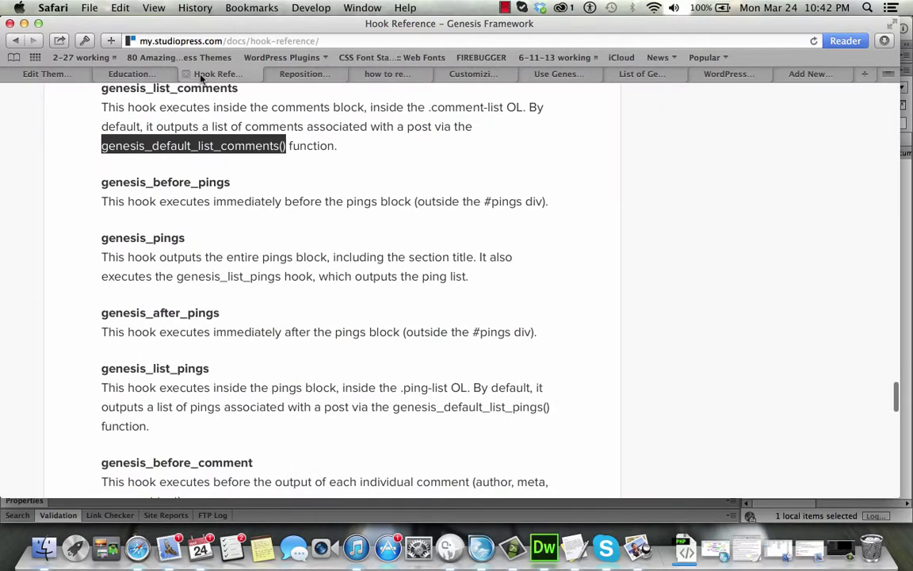
{"action": "left_click", "coordinate": [248, 39]}
{"action": "key", "text": "super+c"}
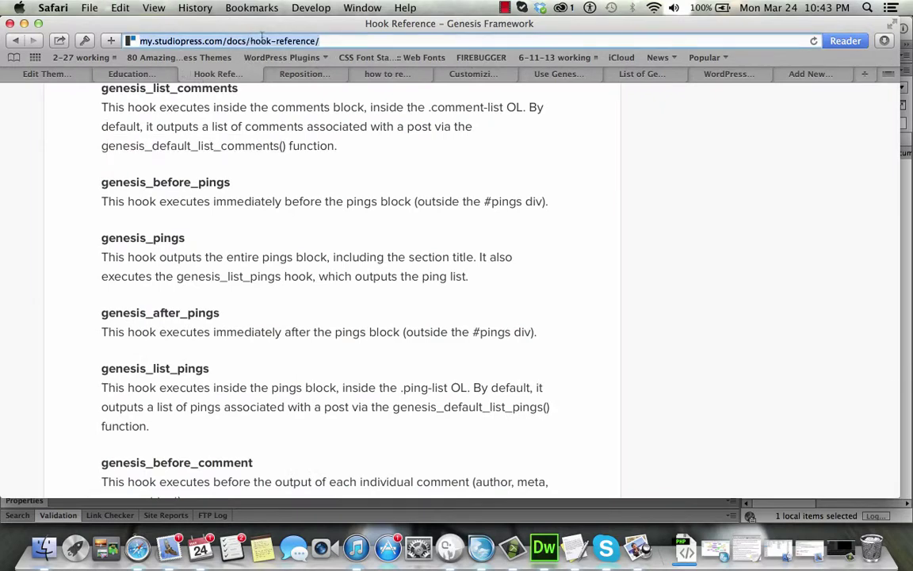
{"action": "left_click", "coordinate": [186, 74]}
{"action": "left_click", "coordinate": [804, 74]}
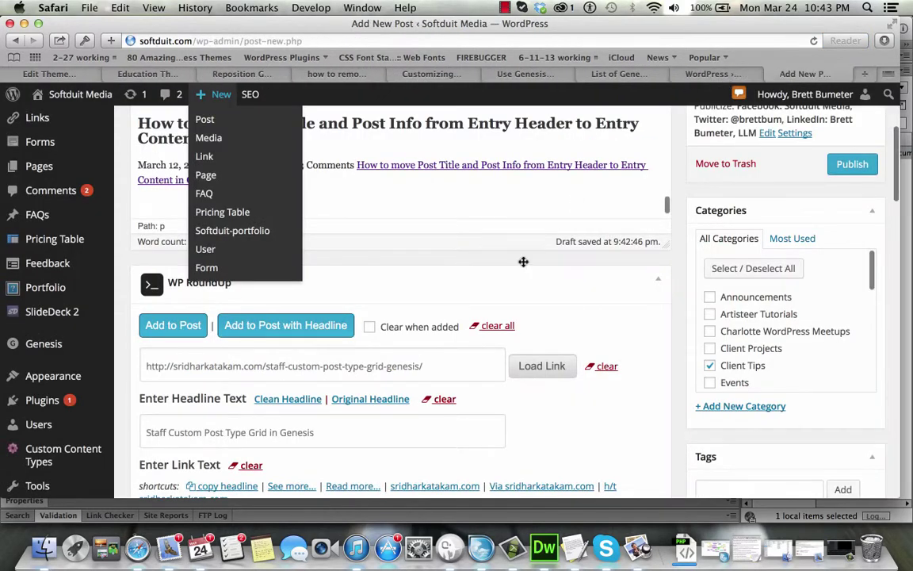
- Insert the Hook Reference - Genesis Framework entry with headline, tagging 'Hooks' and 'wordpress hooks'
{"action": "left_click", "coordinate": [490, 325]}
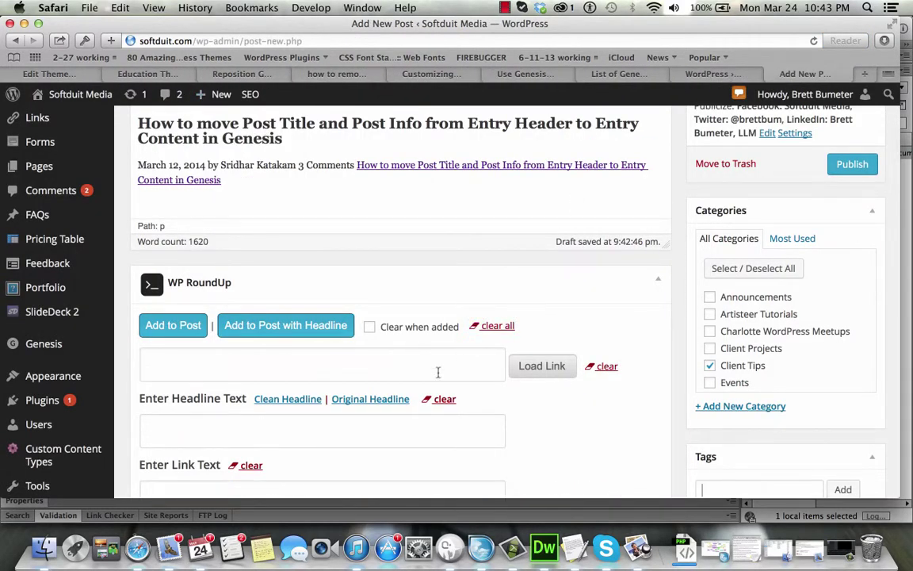
{"action": "left_click", "coordinate": [436, 361]}
{"action": "key", "text": "super+v"}
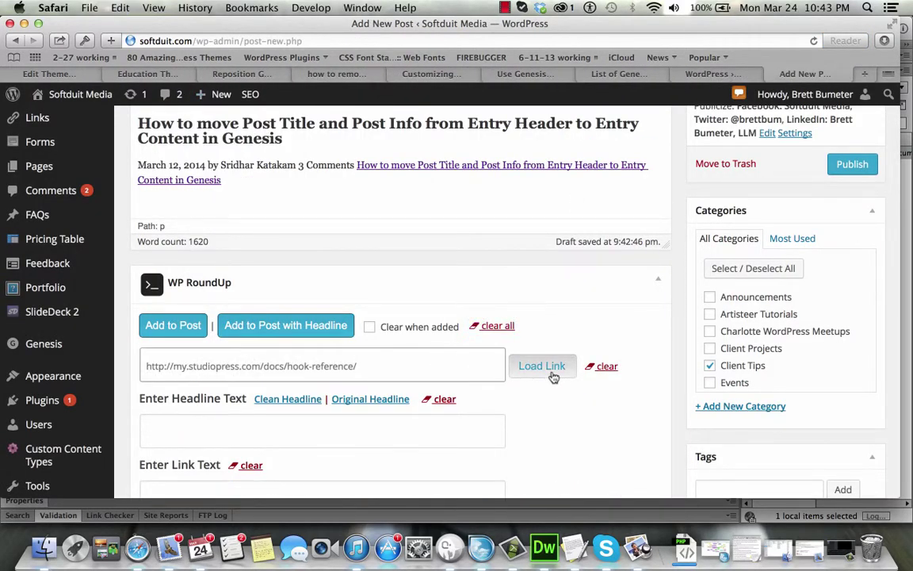
{"action": "left_click", "coordinate": [547, 368]}
{"action": "scroll", "coordinate": [782, 436], "scroll_direction": "down", "scroll_amount": 1}
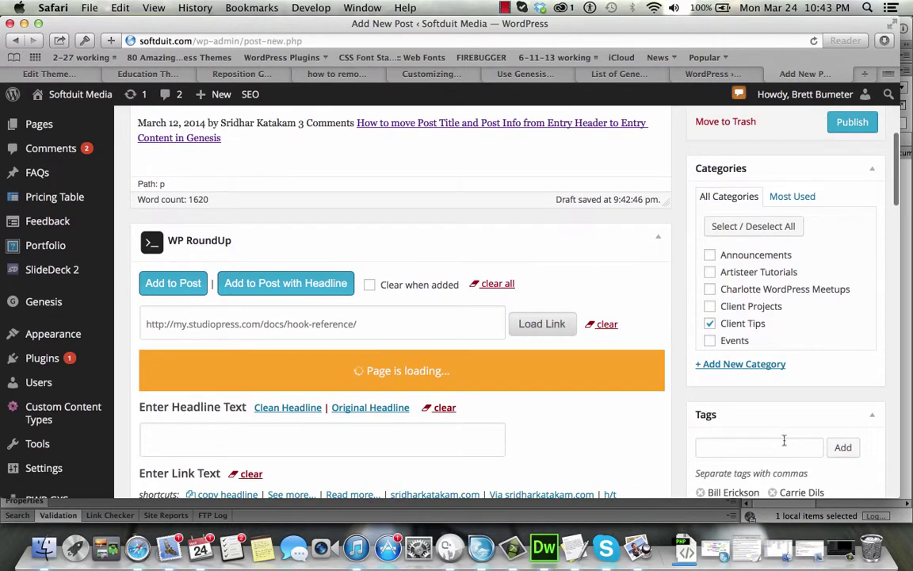
{"action": "left_click", "coordinate": [784, 444]}
{"action": "type", "text": "Hooks, word"}
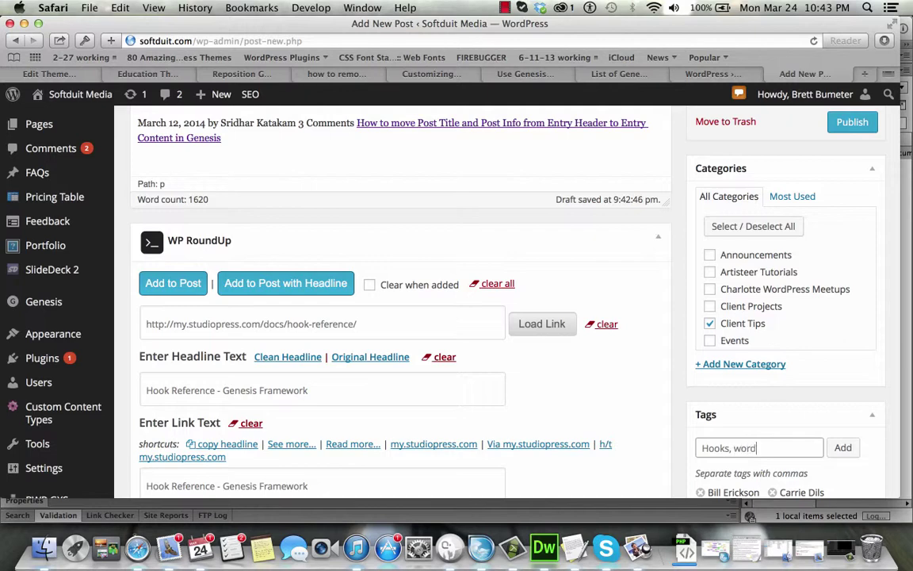
{"action": "type", "text": "press hooks"}
{"action": "left_click", "coordinate": [843, 448]}
{"action": "left_click", "coordinate": [328, 293]}
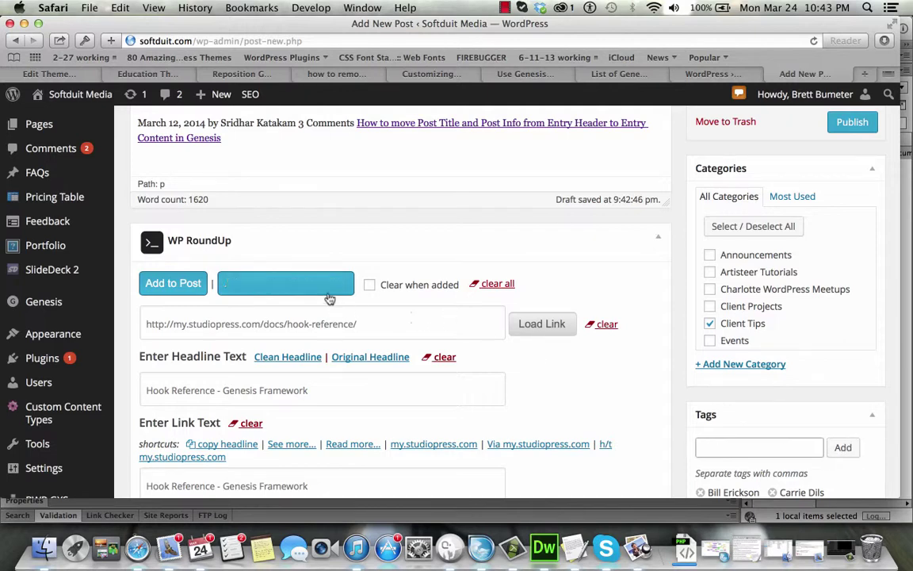
- Copy the WPSpeak Reposition Genesis Comment Form article's address and return to the editor
{"action": "left_click", "coordinate": [259, 76]}
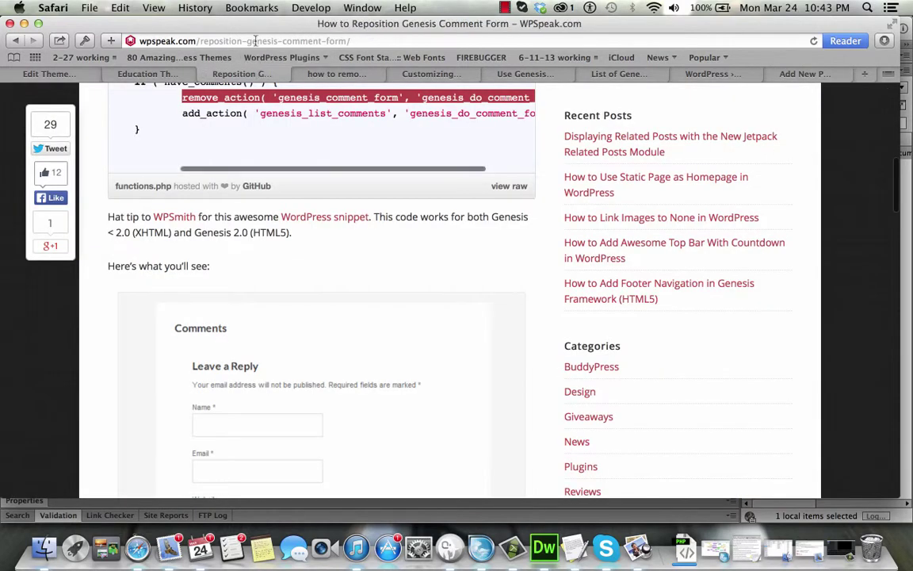
{"action": "left_click", "coordinate": [255, 40]}
{"action": "key", "text": "super+c"}
{"action": "scroll", "coordinate": [443, 190], "scroll_direction": "up", "scroll_amount": 5}
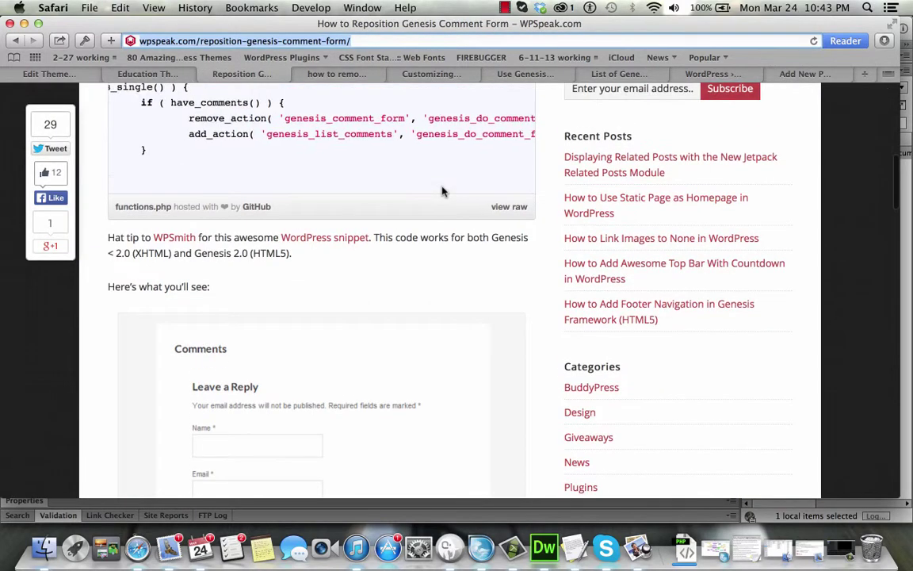
{"action": "scroll", "coordinate": [417, 256], "scroll_direction": "up", "scroll_amount": 1}
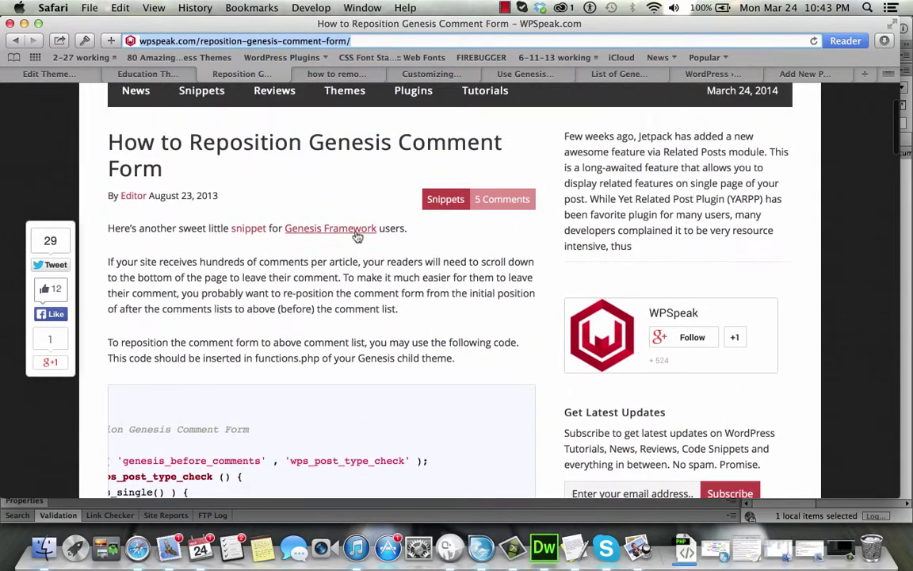
{"action": "left_click", "coordinate": [800, 74]}
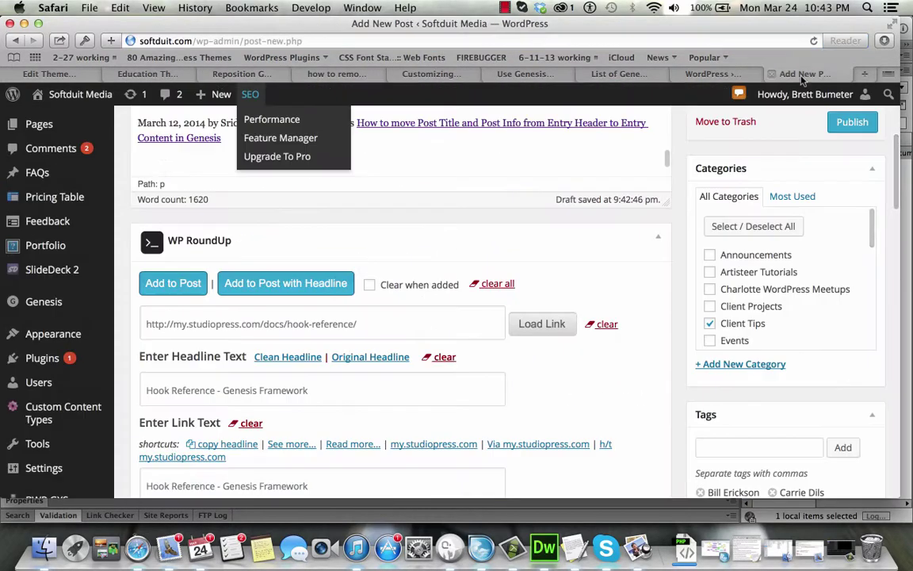
- Load the How to Reposition Genesis Comment Form article, tag it Genesis Priority, and insert it with headline
{"action": "left_click", "coordinate": [496, 285]}
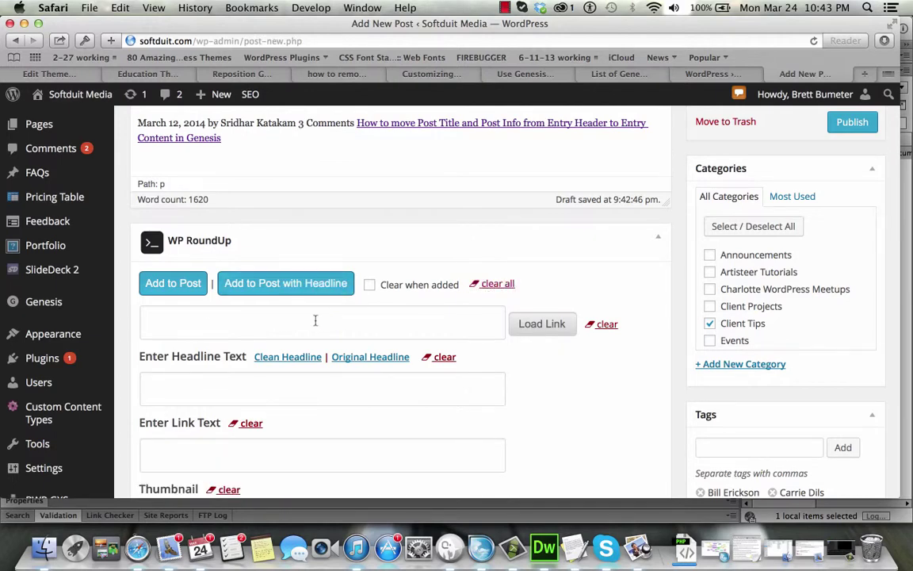
{"action": "scroll", "coordinate": [324, 149], "scroll_direction": "down", "scroll_amount": 6}
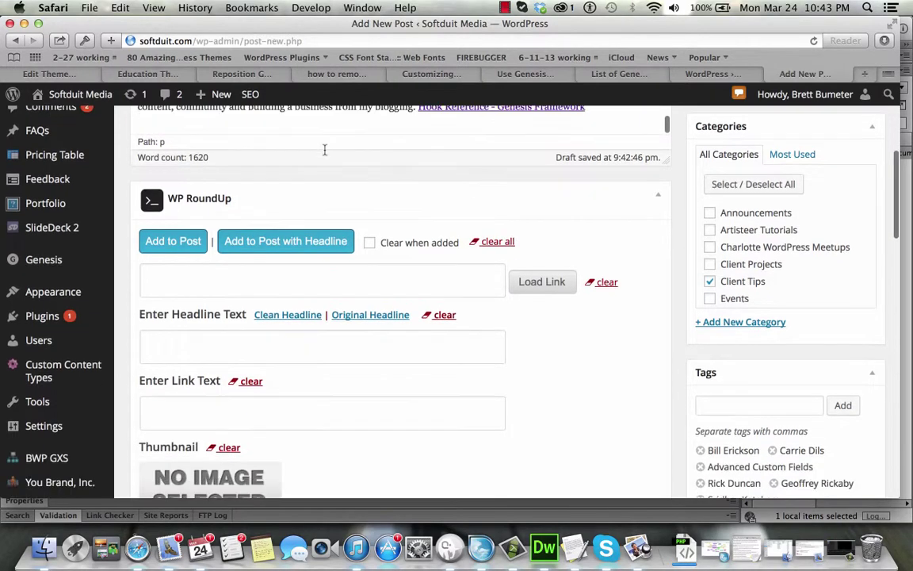
{"action": "scroll", "coordinate": [677, 240], "scroll_direction": "up", "scroll_amount": 3}
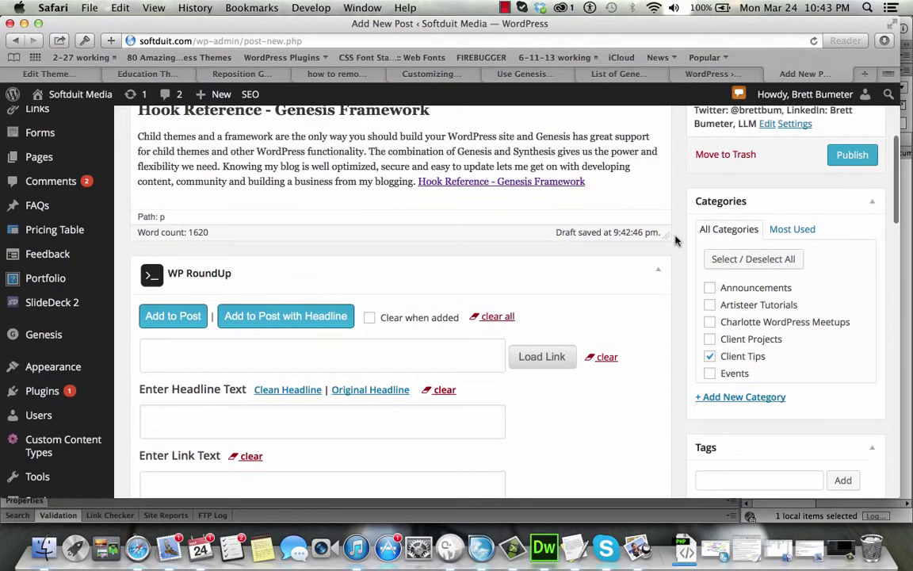
{"action": "left_click", "coordinate": [407, 355]}
{"action": "key", "text": "super+v"}
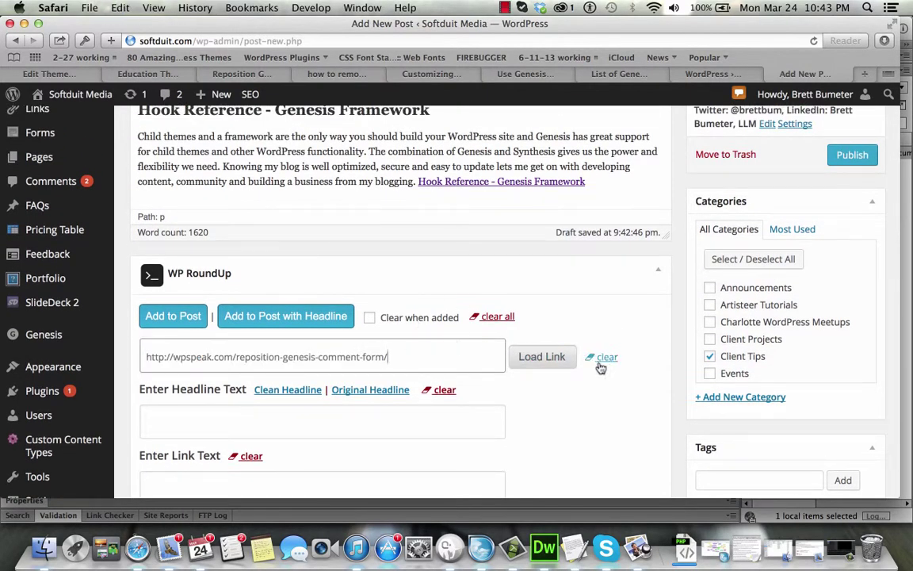
{"action": "left_click", "coordinate": [539, 359]}
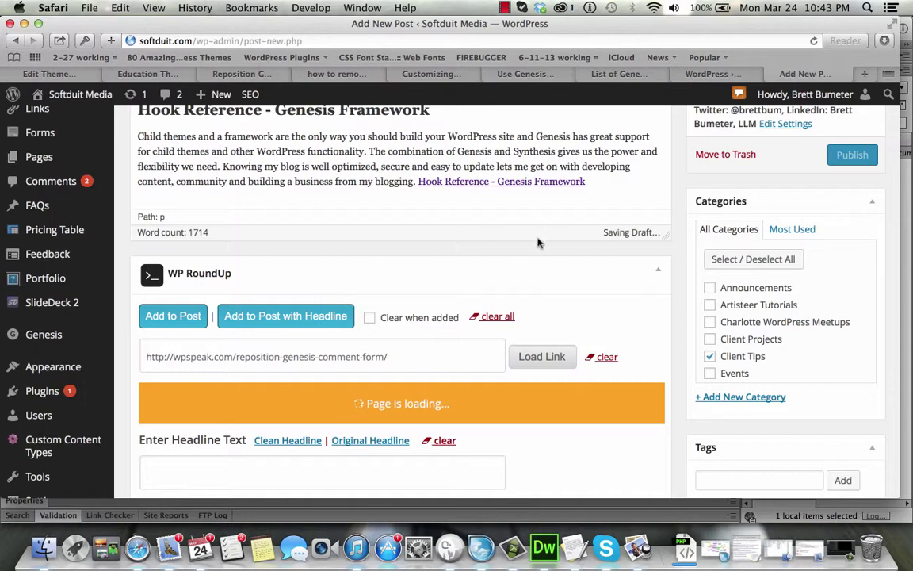
{"action": "left_click", "coordinate": [744, 475]}
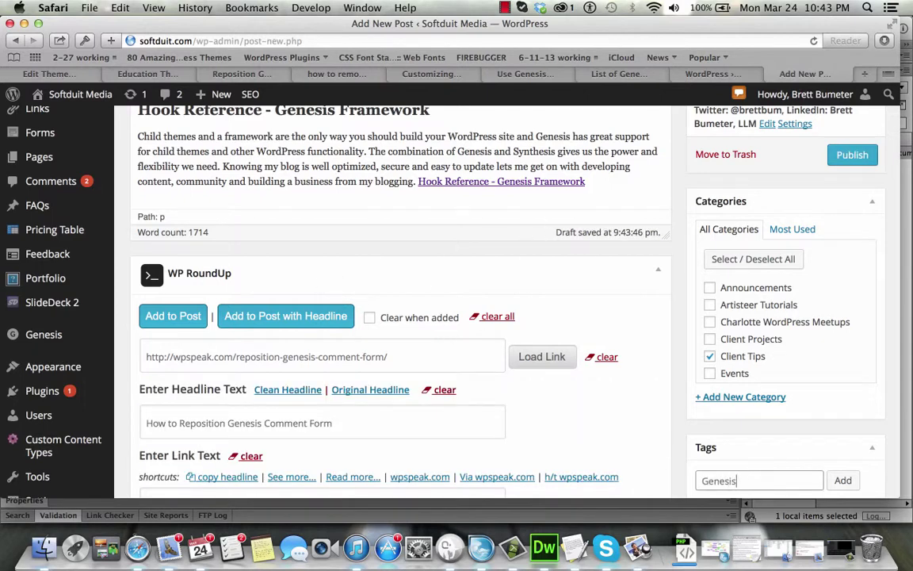
{"action": "left_click", "coordinate": [842, 479]}
{"action": "left_click", "coordinate": [333, 319]}
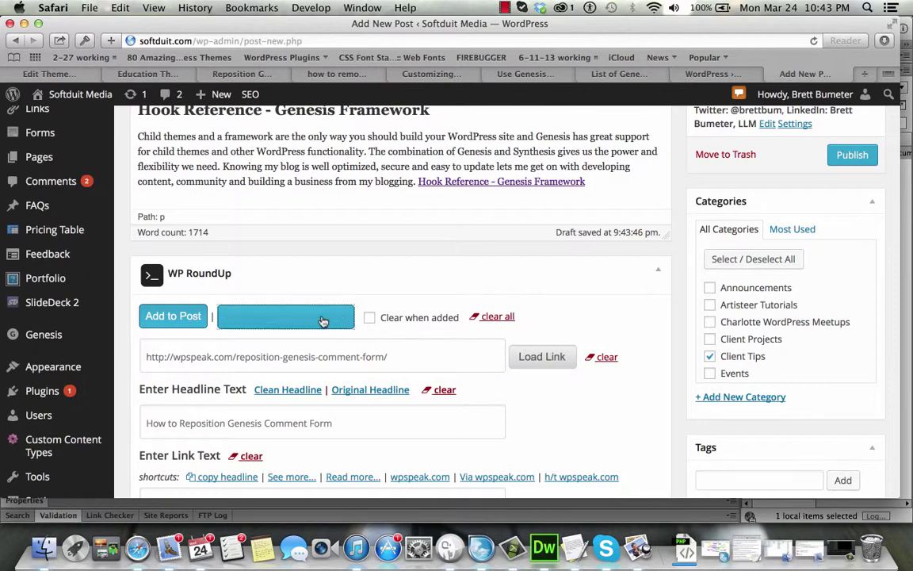
- Close the WPSpeak and Google search tabs, select the Bourn Creative article address, and scroll to its code snippet
{"action": "left_click", "coordinate": [222, 75]}
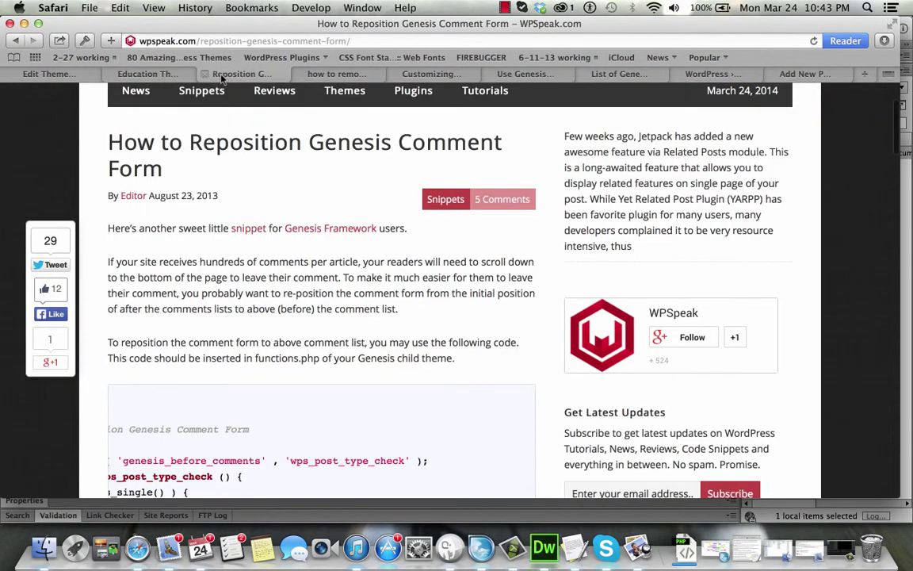
{"action": "left_click", "coordinate": [204, 74]}
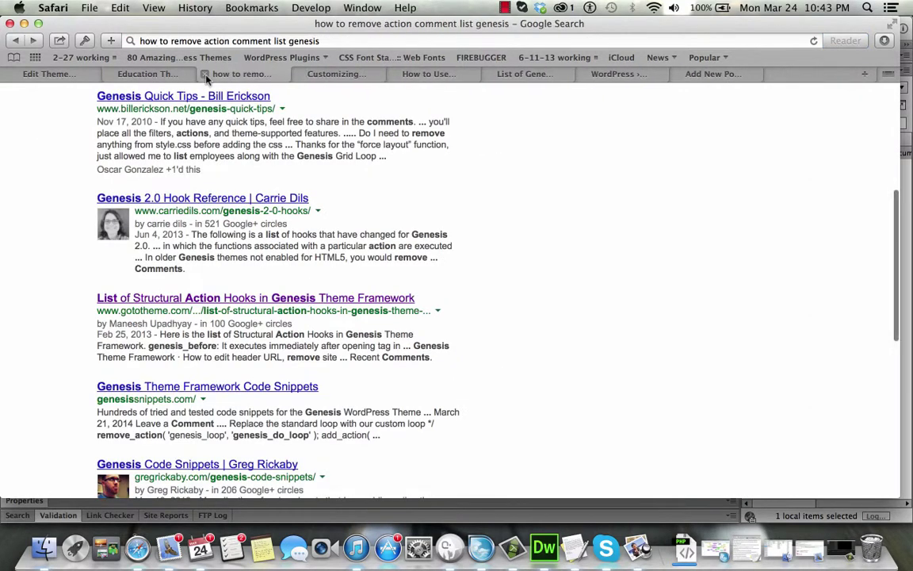
{"action": "left_click", "coordinate": [204, 74]}
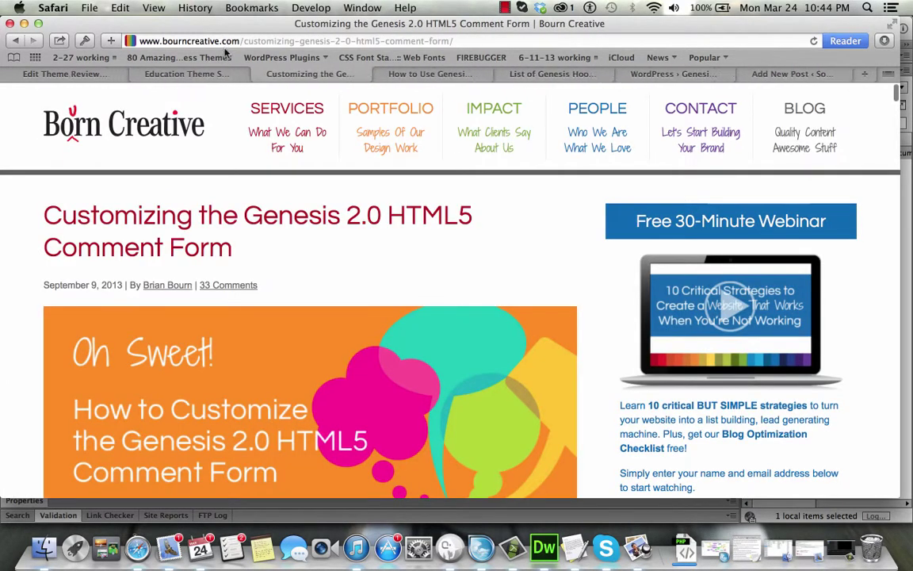
{"action": "left_click", "coordinate": [229, 41]}
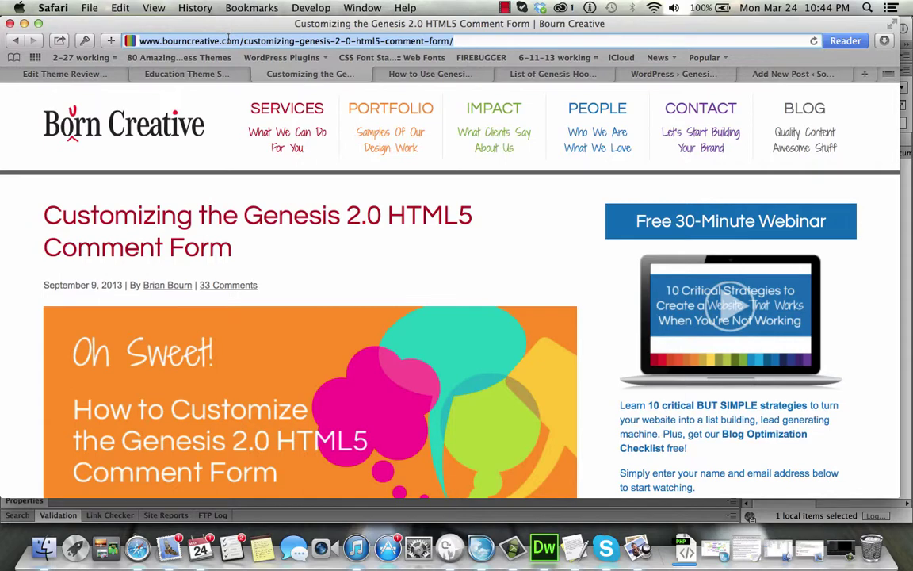
{"action": "scroll", "coordinate": [363, 265], "scroll_direction": "down", "scroll_amount": 10}
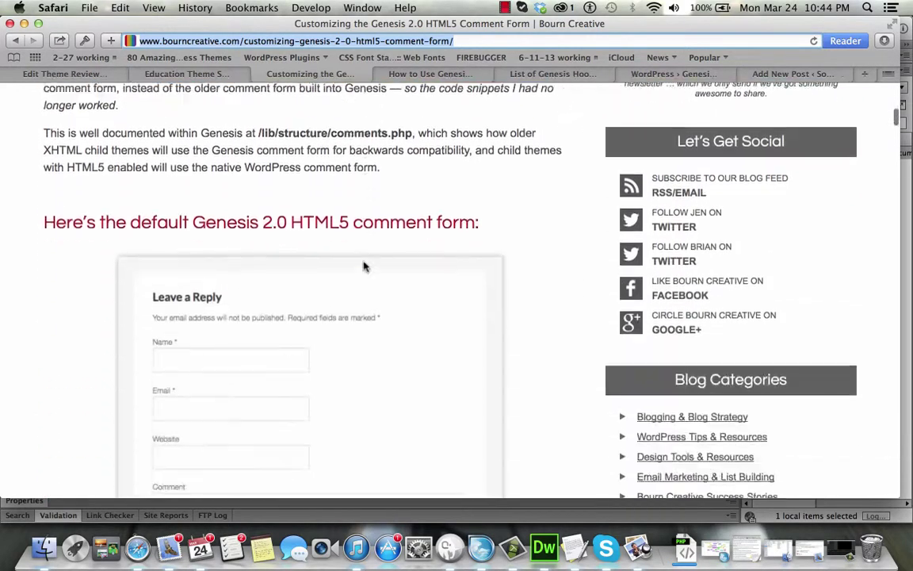
{"action": "scroll", "coordinate": [363, 265], "scroll_direction": "down", "scroll_amount": 15}
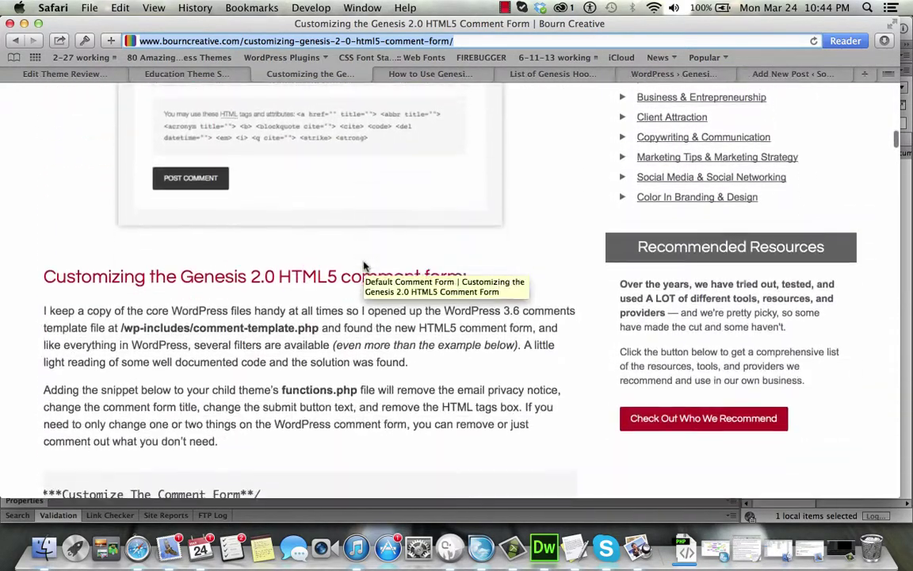
{"action": "scroll", "coordinate": [362, 264], "scroll_direction": "down", "scroll_amount": 6}
{"action": "scroll", "coordinate": [363, 261], "scroll_direction": "right", "scroll_amount": 2}
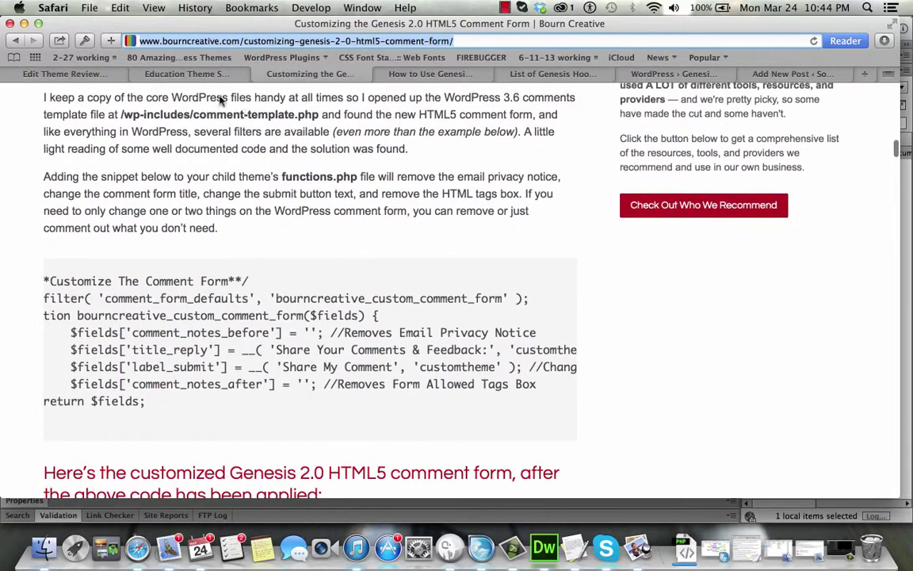
- Insert the Customizing the Genesis 2.0 HTML5 Comment Form entry with headline, linked Via bourncreative.com
{"action": "left_click", "coordinate": [789, 75]}
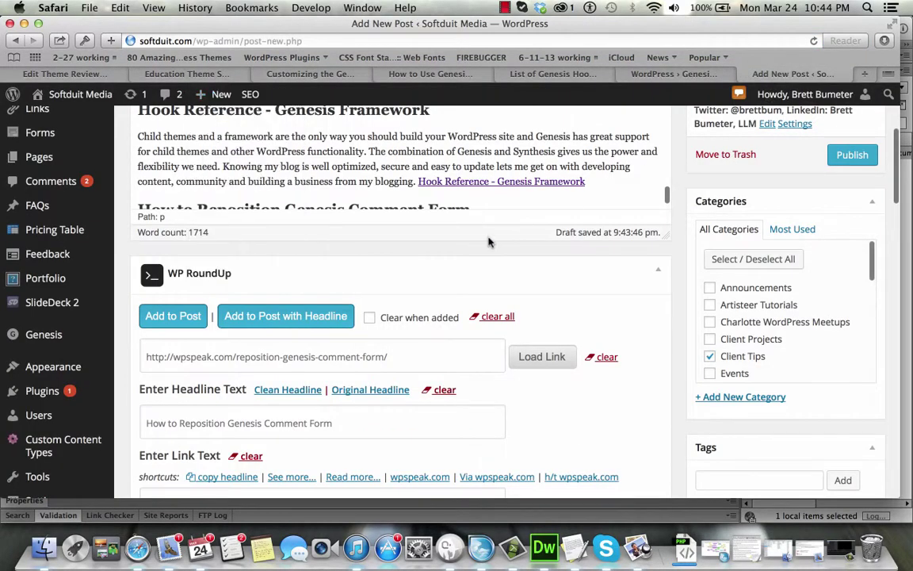
{"action": "left_click", "coordinate": [494, 317]}
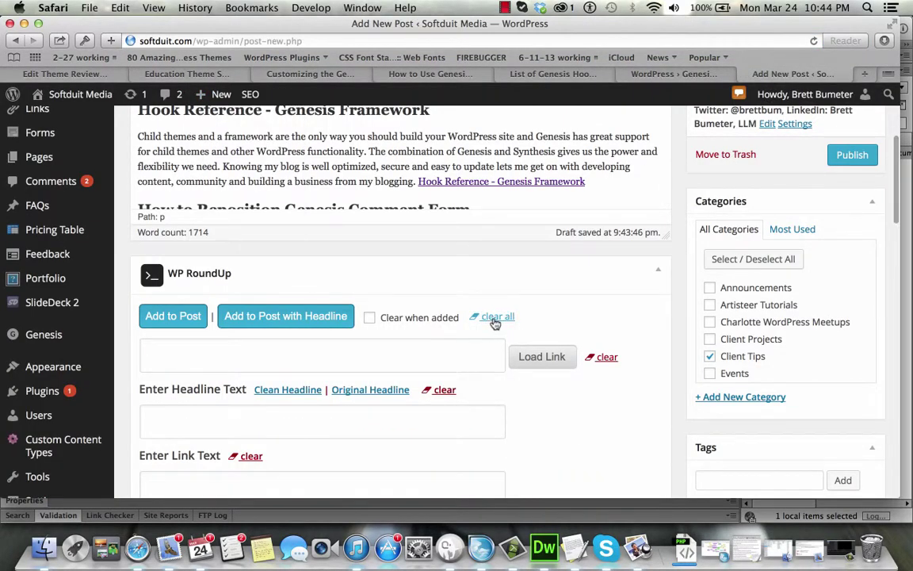
{"action": "left_click", "coordinate": [445, 347]}
{"action": "key", "text": "super+v"}
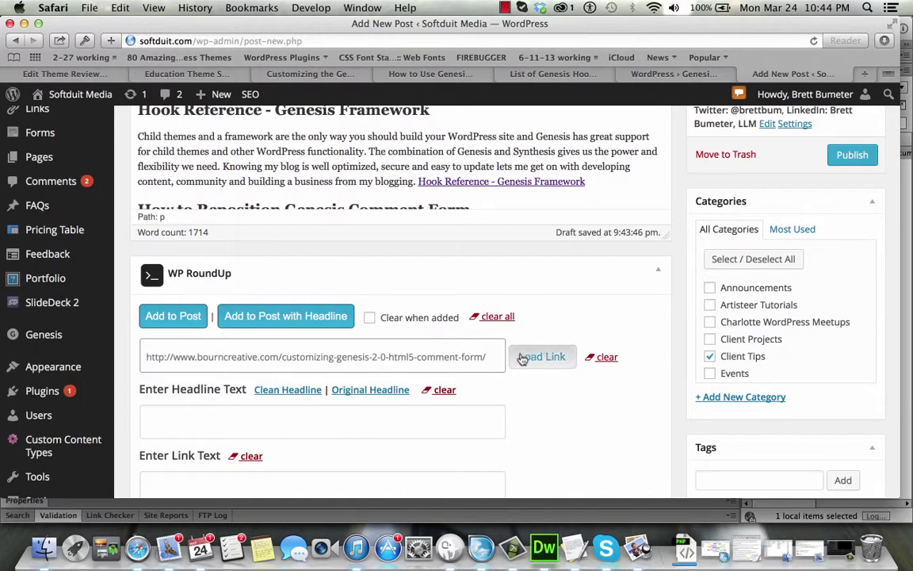
{"action": "left_click", "coordinate": [538, 358]}
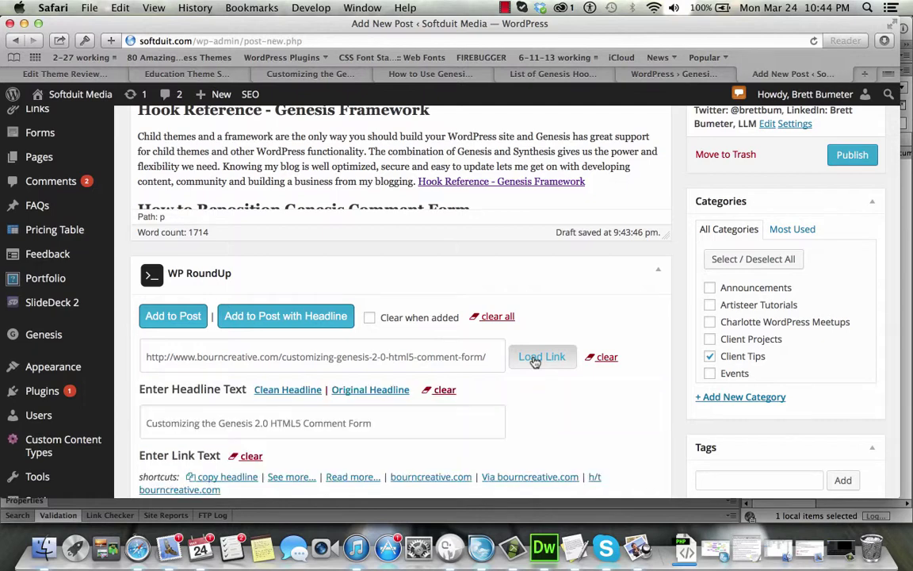
{"action": "left_click", "coordinate": [246, 318]}
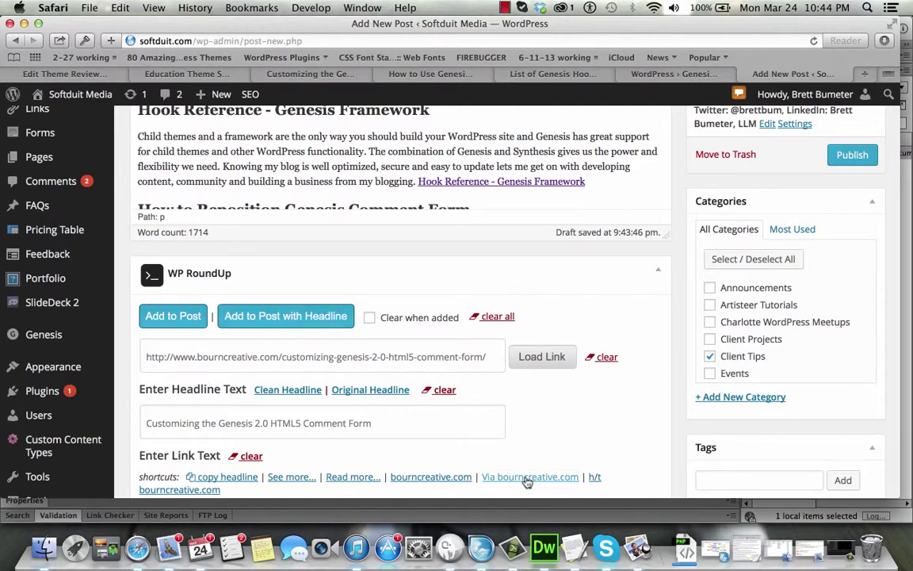
{"action": "left_click", "coordinate": [299, 317]}
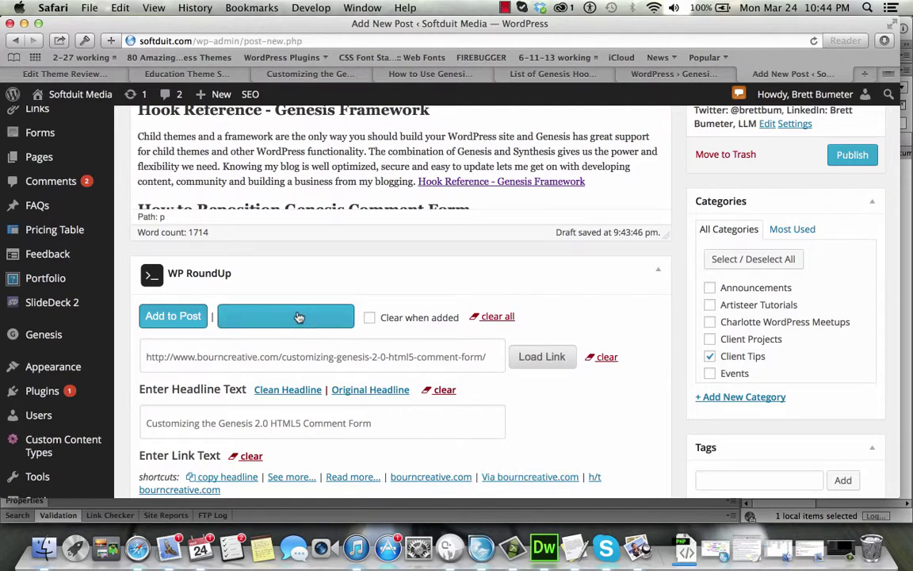
- Tag the post 'comment form' and 'comment form customization', then go back to the Bourn Creative article
{"action": "left_click", "coordinate": [780, 479]}
{"action": "type", "text": "comment form, comm"}
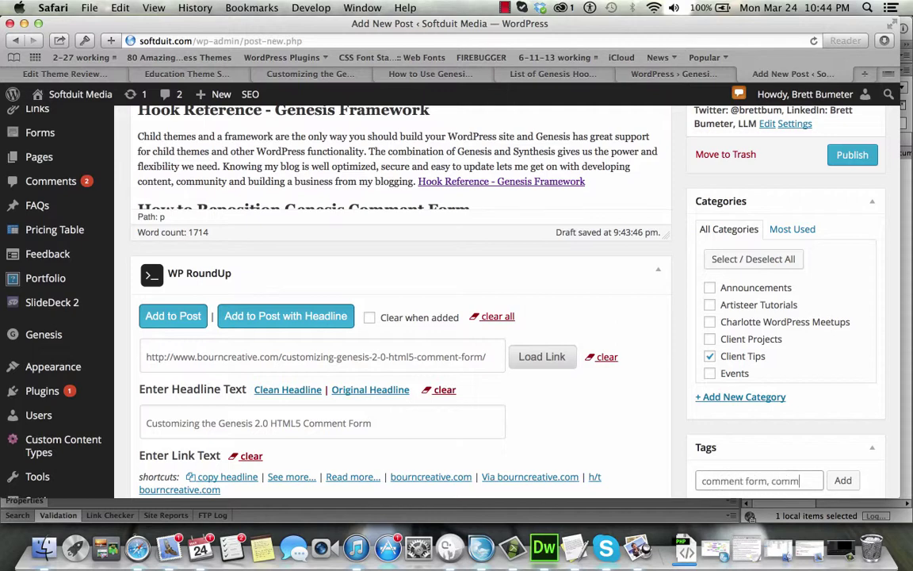
{"action": "type", "text": "ent form customization"}
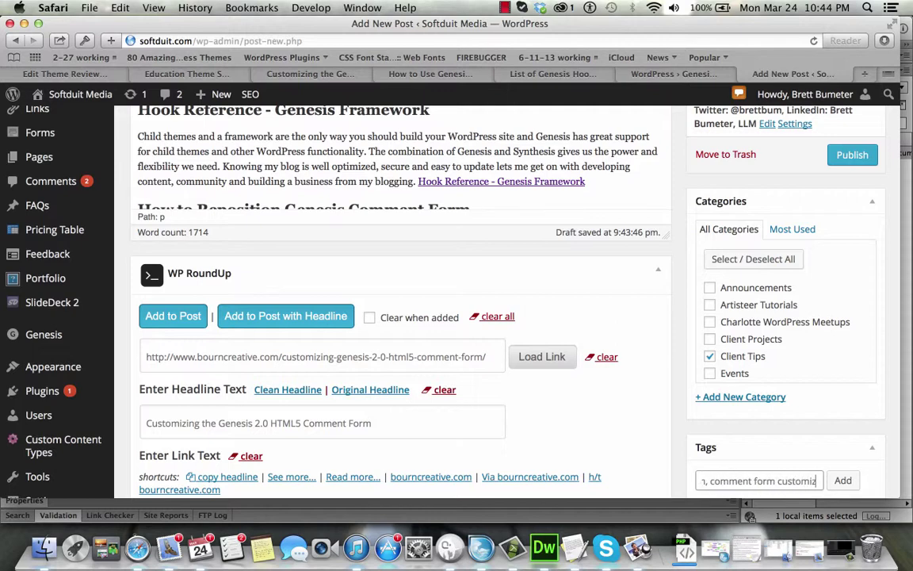
{"action": "left_click", "coordinate": [843, 480]}
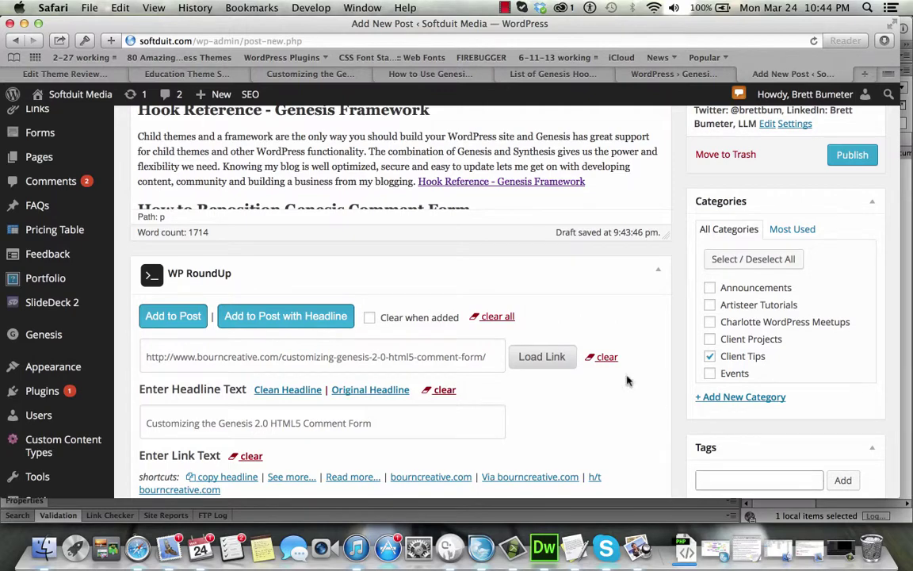
{"action": "scroll", "coordinate": [533, 181], "scroll_direction": "down", "scroll_amount": 10}
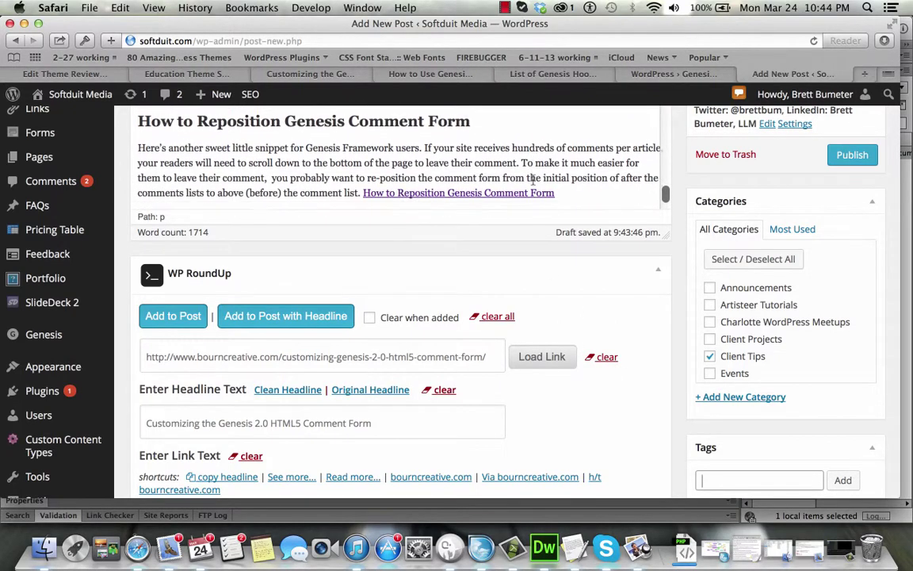
{"action": "scroll", "coordinate": [533, 181], "scroll_direction": "up", "scroll_amount": 3}
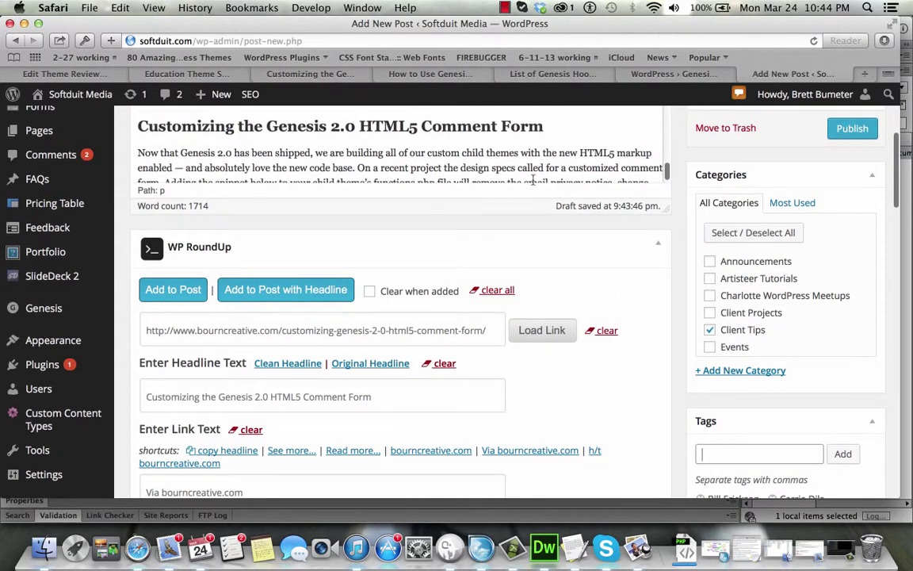
{"action": "scroll", "coordinate": [525, 179], "scroll_direction": "down", "scroll_amount": 5}
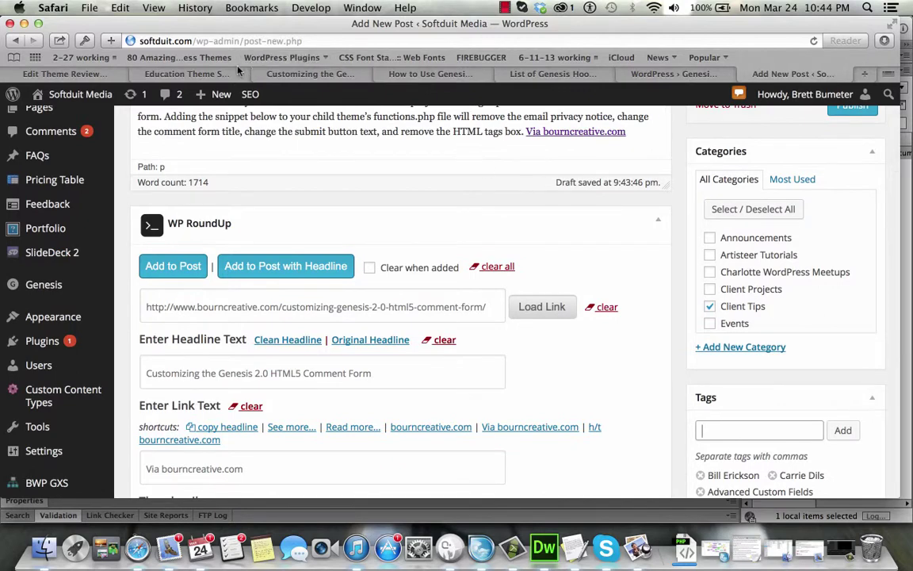
{"action": "left_click", "coordinate": [285, 74]}
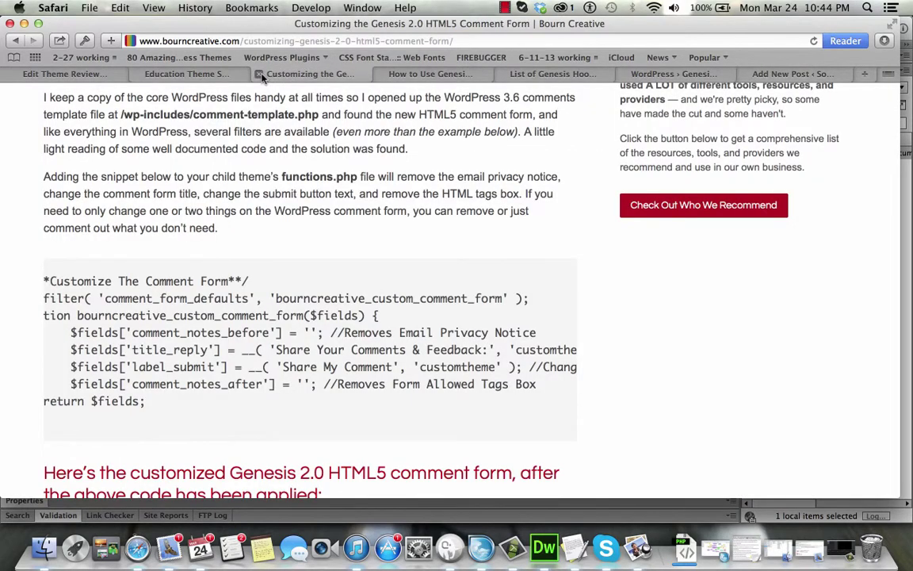
- Close the Bourn Creative tab, select the Genesis Hooks article address, and mark the start of its Priority section
{"action": "left_click", "coordinate": [260, 74]}
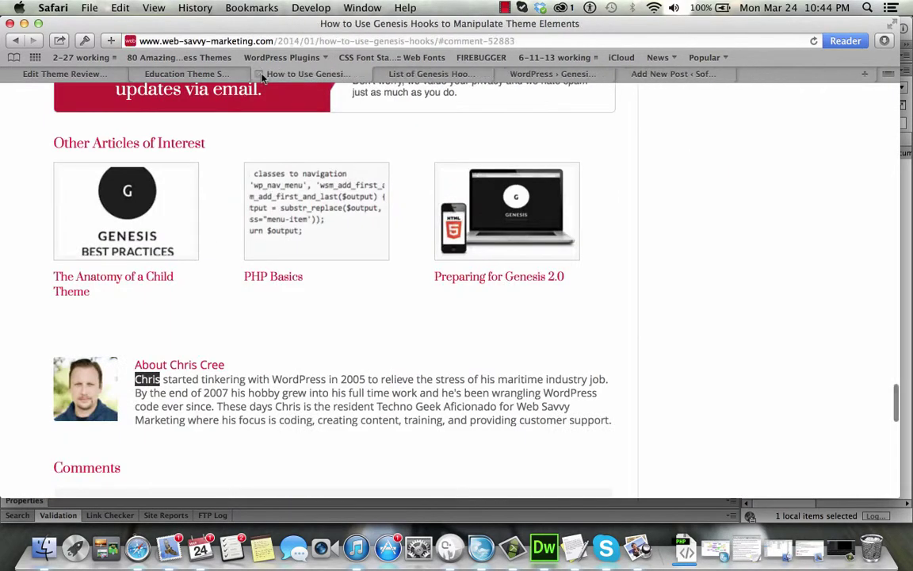
{"action": "left_click", "coordinate": [291, 40]}
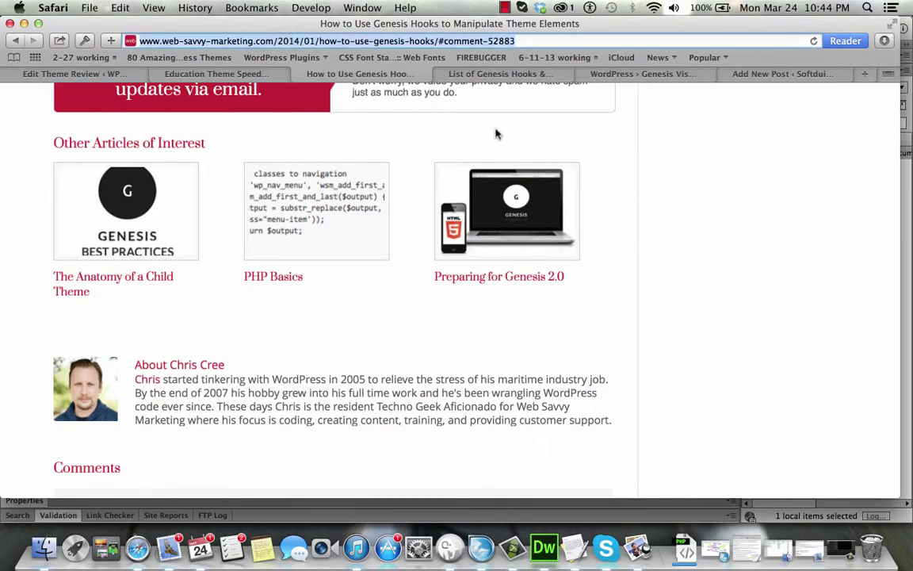
{"action": "scroll", "coordinate": [643, 202], "scroll_direction": "up", "scroll_amount": 15}
{"action": "scroll", "coordinate": [459, 206], "scroll_direction": "up", "scroll_amount": 15}
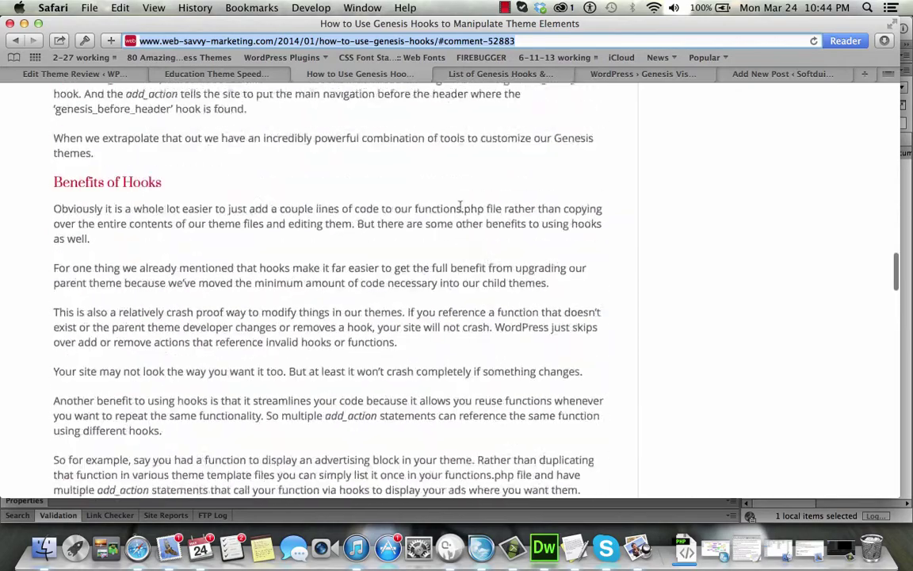
{"action": "scroll", "coordinate": [460, 206], "scroll_direction": "up", "scroll_amount": 5}
{"action": "scroll", "coordinate": [460, 206], "scroll_direction": "down", "scroll_amount": 15}
{"action": "scroll", "coordinate": [460, 206], "scroll_direction": "down", "scroll_amount": 5}
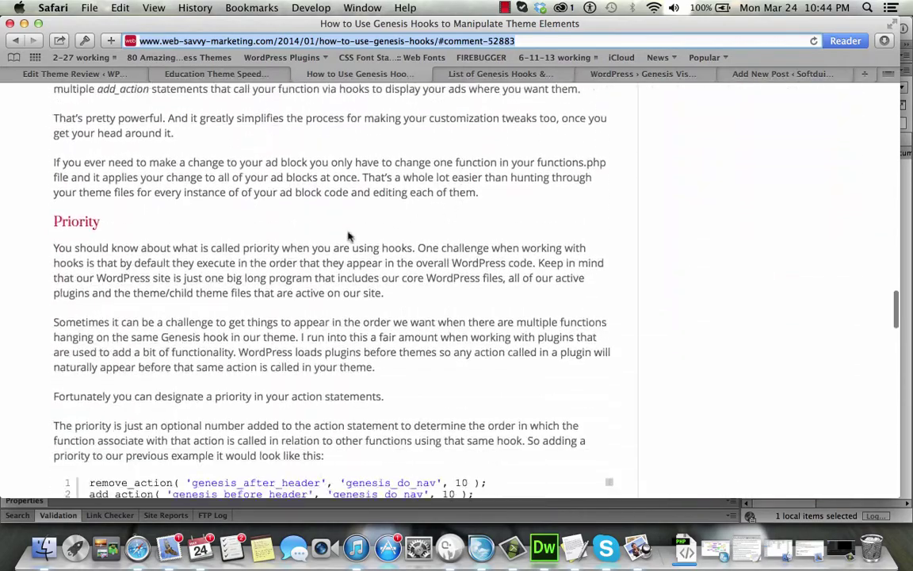
{"action": "left_click_drag", "start_coordinate": [53, 222], "coordinate": [235, 263]}
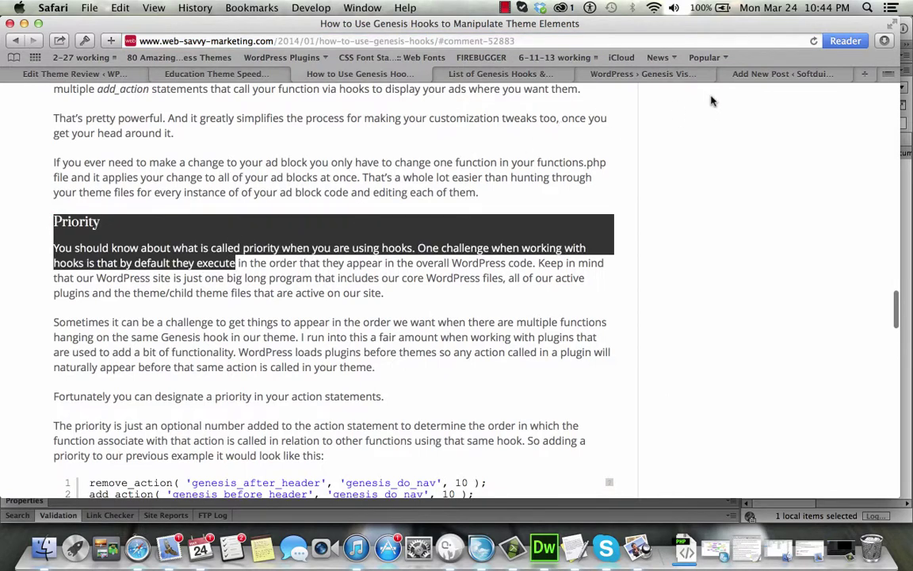
- Add a new paragraph crediting the hooks article's author for explaining priority in Genesis Framework hooks
{"action": "left_click", "coordinate": [758, 74]}
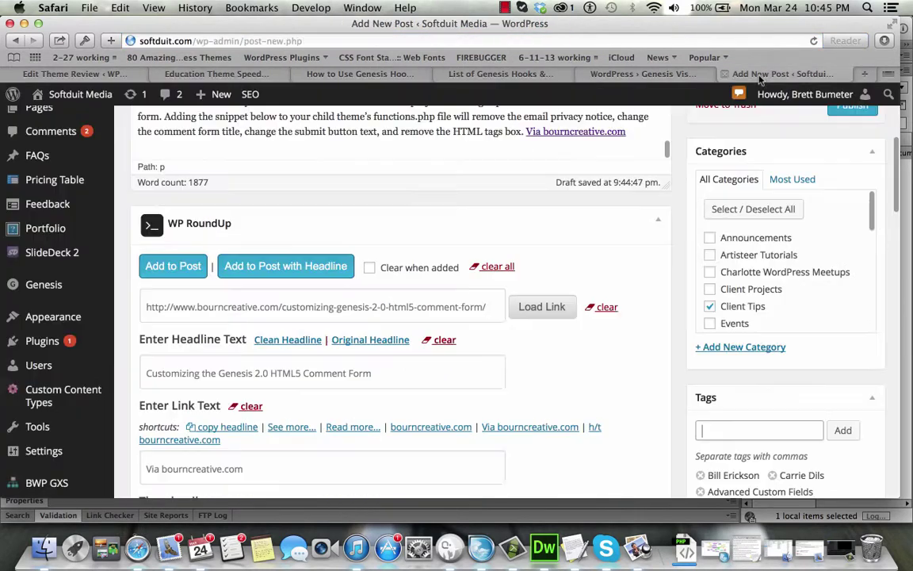
{"action": "left_click", "coordinate": [627, 163]}
{"action": "key", "text": "Return"}
{"action": "type", "text": "Cris Cree"}
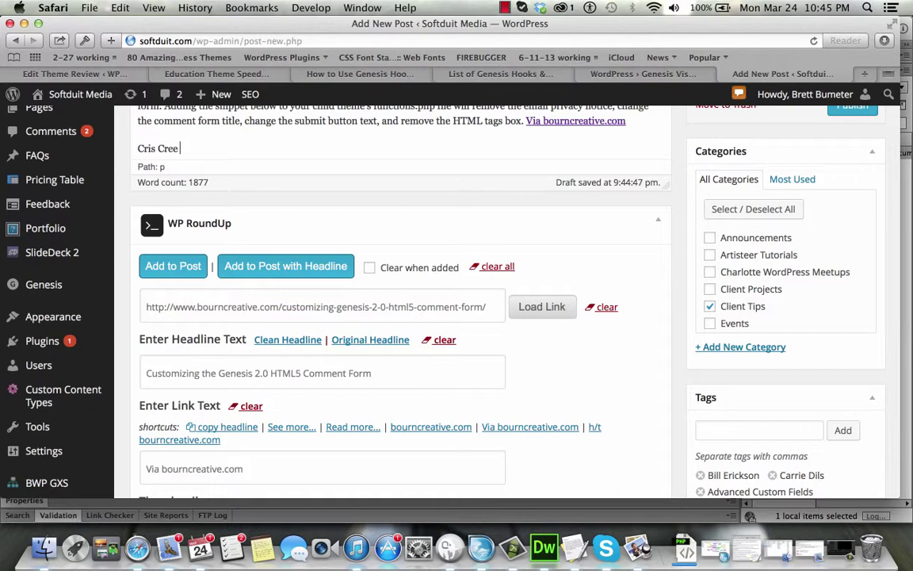
{"action": "type", "text": " did an aus"}
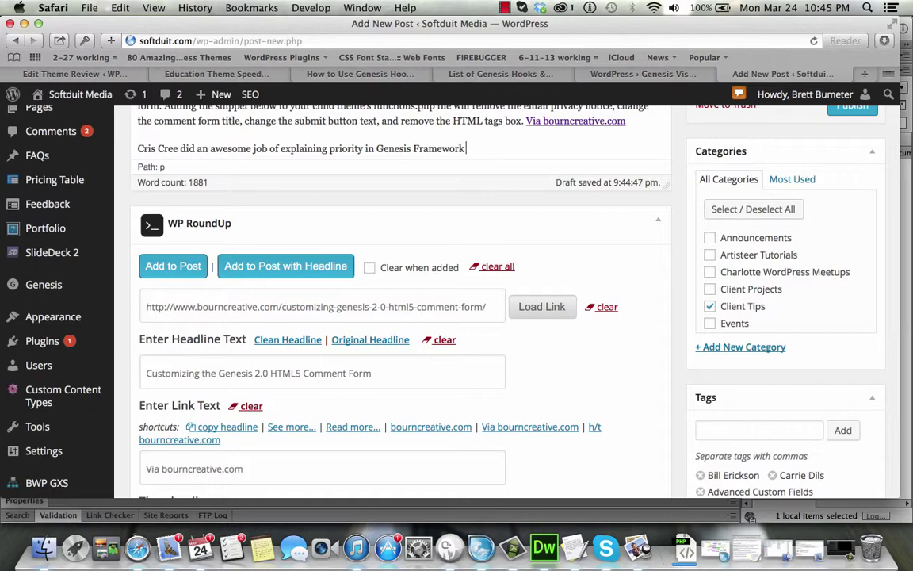
{"action": "type", "text": "ks"}
{"action": "key", "text": "Return"}
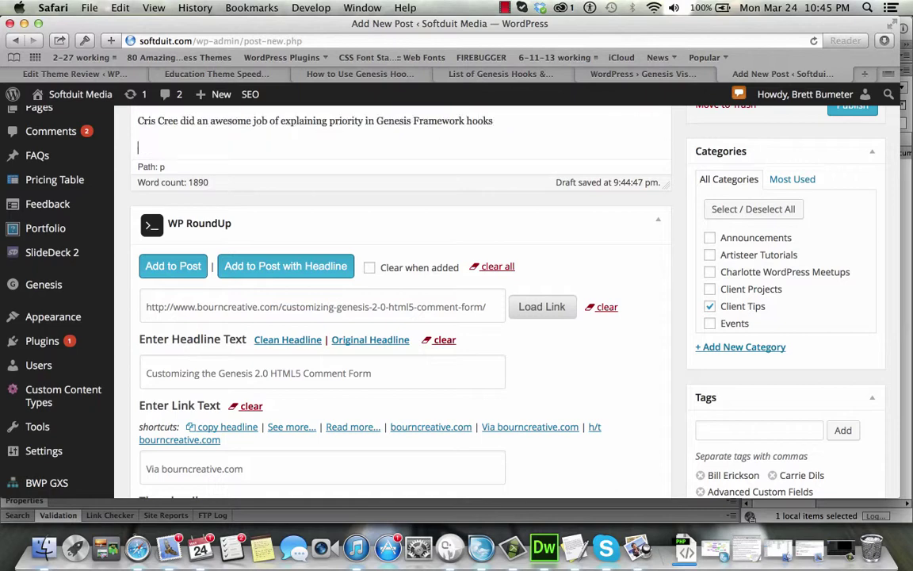
{"action": "scroll", "coordinate": [646, 394], "scroll_direction": "down", "scroll_amount": 1}
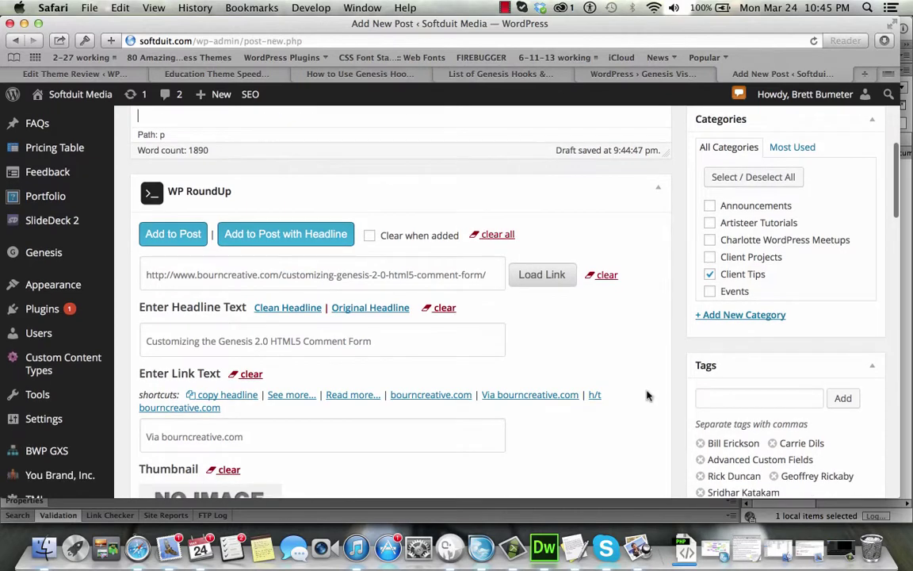
- Load the 'How to Use Genesis Hooks to Manipulate Theme Elements' article into WP RoundUp
{"action": "left_click", "coordinate": [491, 235]}
{"action": "left_click", "coordinate": [449, 275]}
{"action": "type", "text": "http://www.web-savvy-marketing.com/2014/01/how-to-use-genesis-hooks/#comment-3280"}
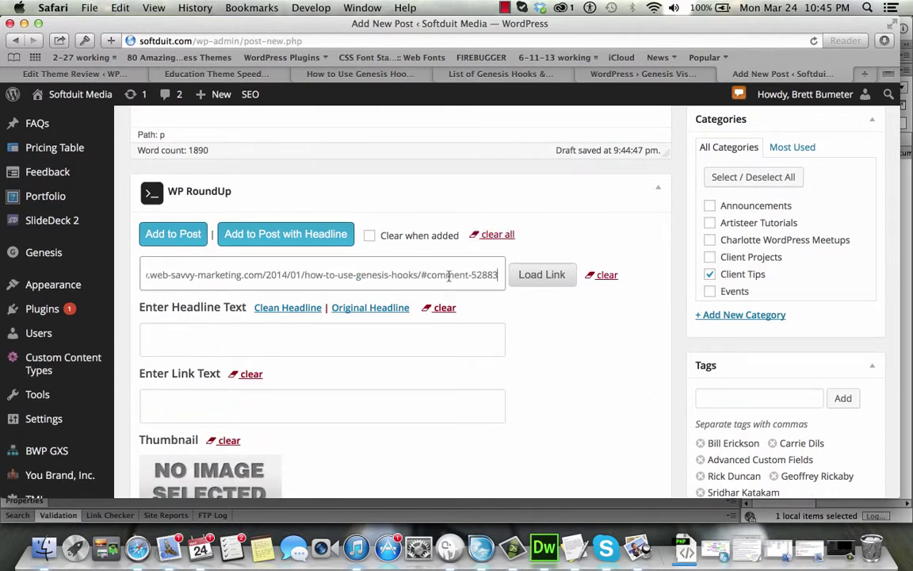
{"action": "left_click", "coordinate": [542, 277]}
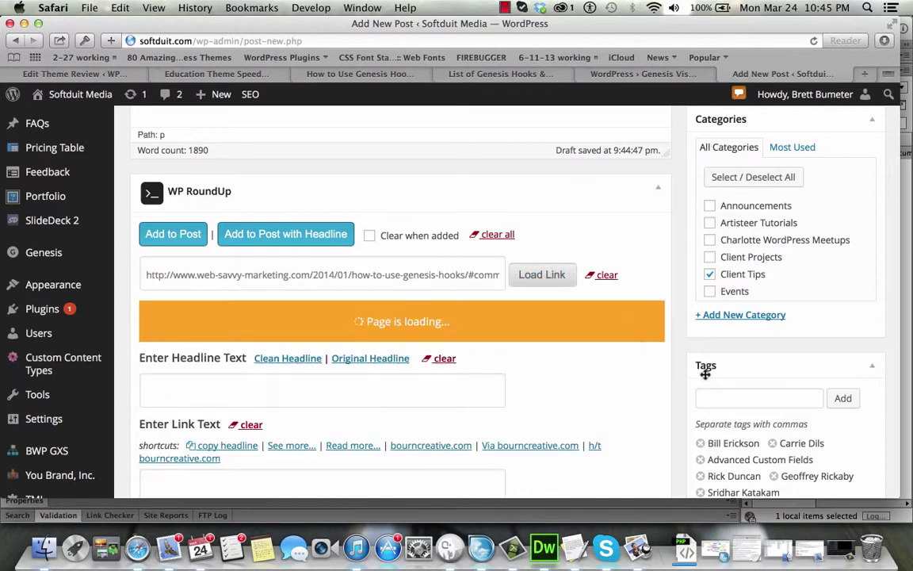
- Tag the post with the article author's name and 'Priority'
{"action": "left_click", "coordinate": [722, 398]}
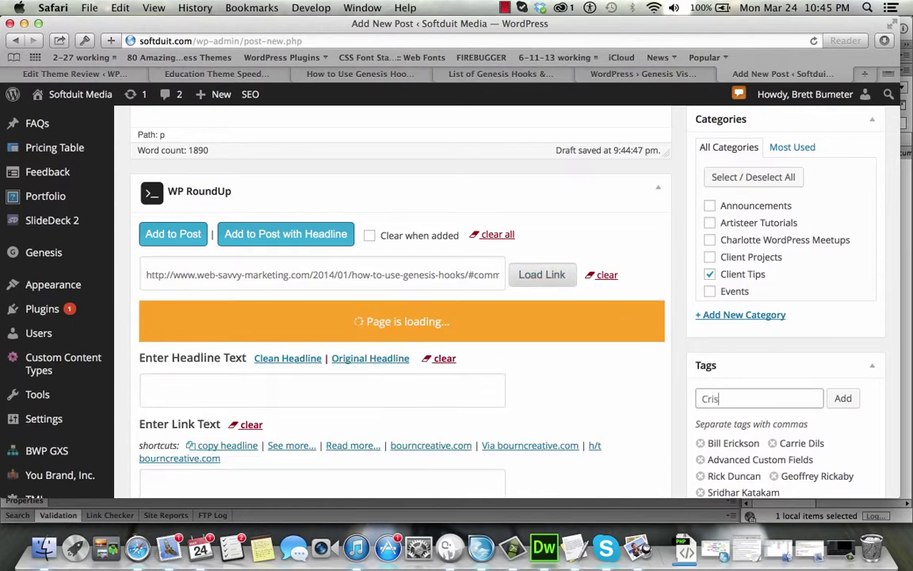
{"action": "left_click", "coordinate": [842, 400]}
{"action": "type", "text": "Priority Genesis"}
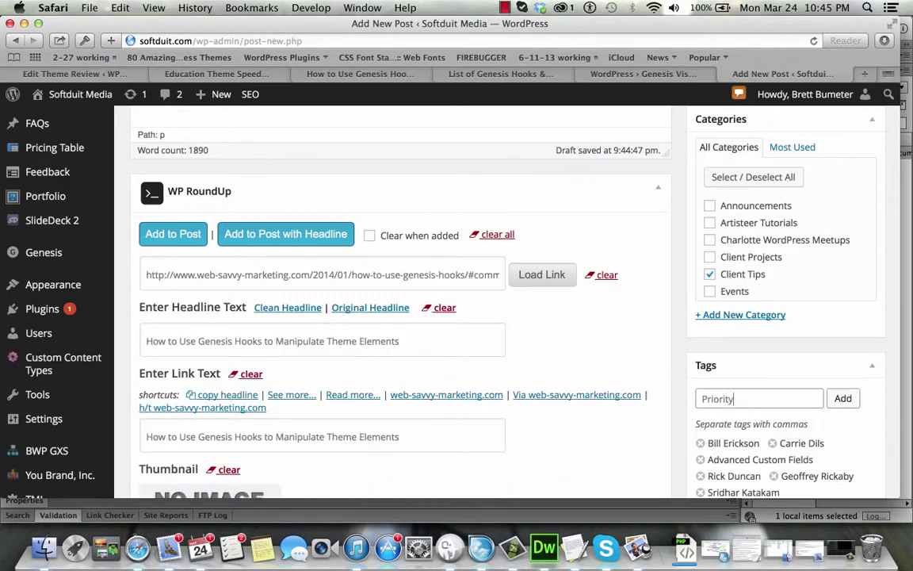
{"action": "left_click", "coordinate": [842, 399]}
- Append ' by' and the author's name to the RoundUp link text
{"action": "scroll", "coordinate": [539, 429], "scroll_direction": "down", "scroll_amount": 10}
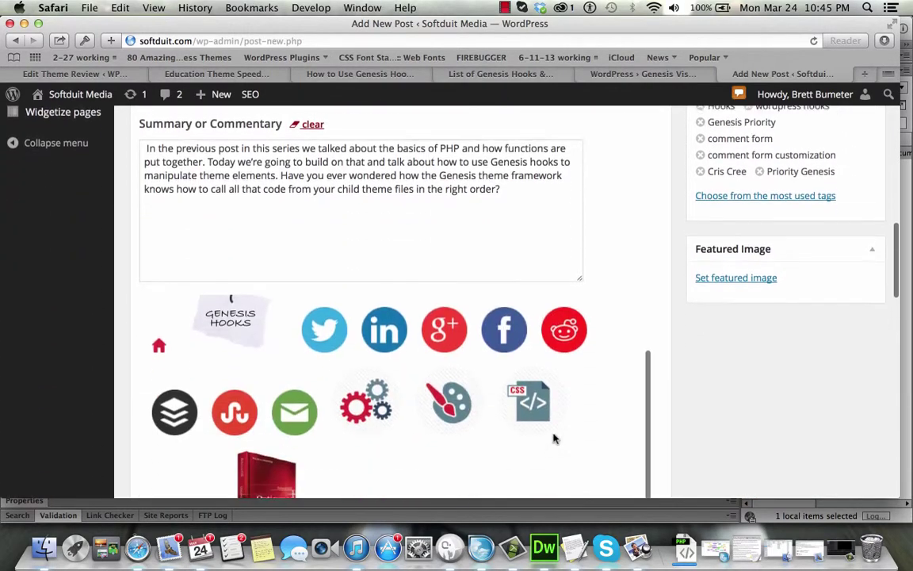
{"action": "scroll", "coordinate": [607, 252], "scroll_direction": "down", "scroll_amount": 3}
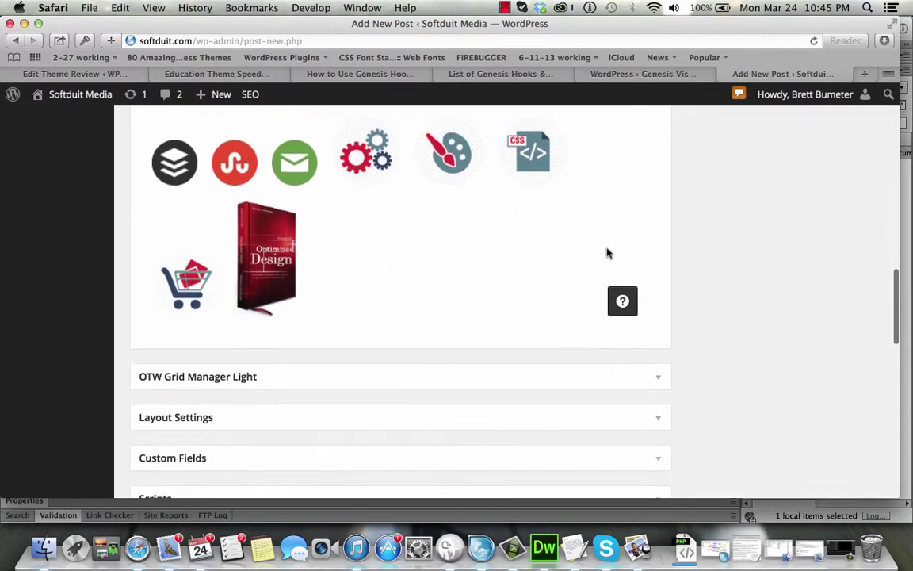
{"action": "scroll", "coordinate": [542, 187], "scroll_direction": "up", "scroll_amount": 6}
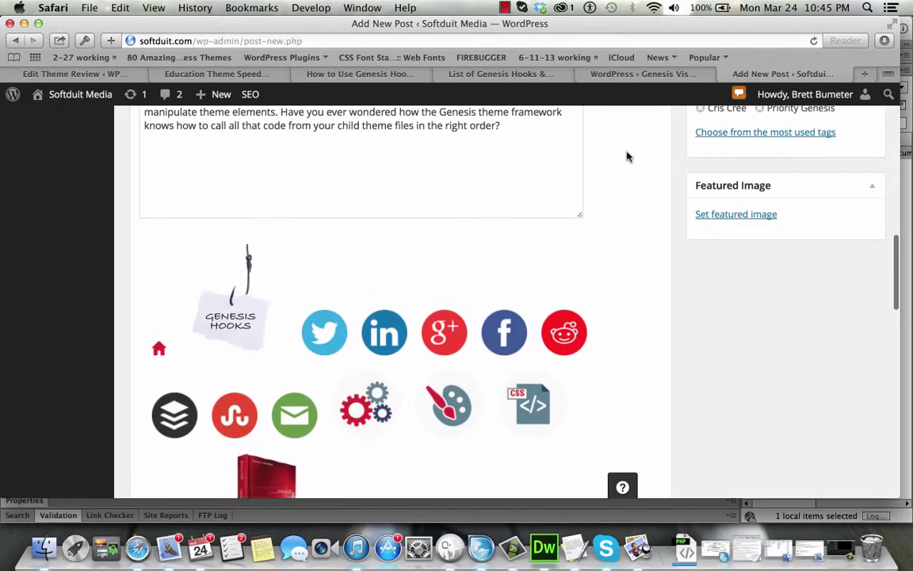
{"action": "scroll", "coordinate": [515, 250], "scroll_direction": "up", "scroll_amount": 3}
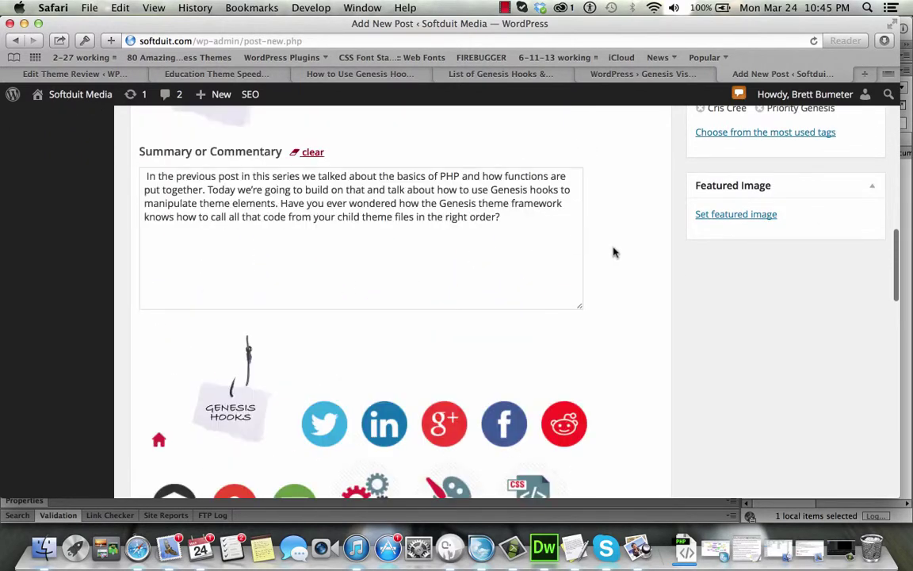
{"action": "scroll", "coordinate": [631, 278], "scroll_direction": "up", "scroll_amount": 10}
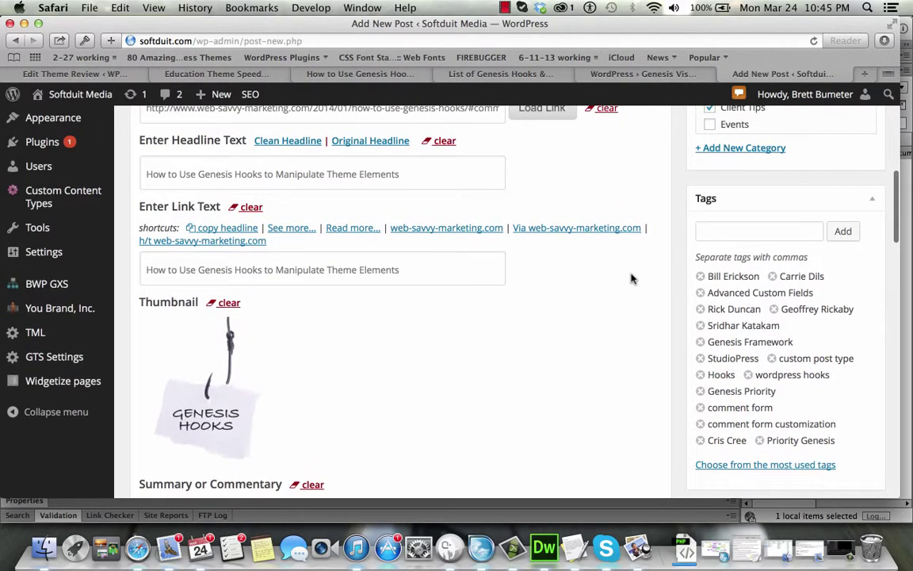
{"action": "left_click", "coordinate": [454, 269]}
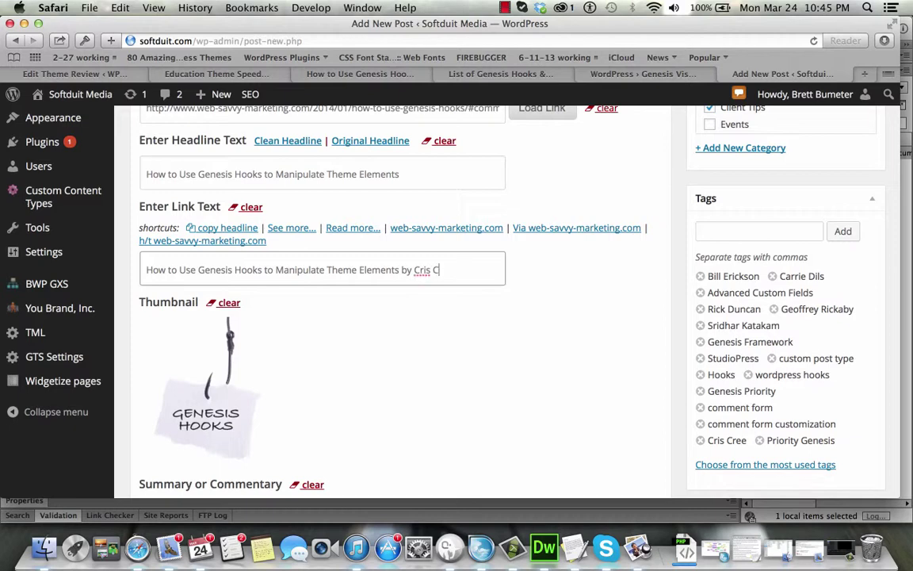
{"action": "scroll", "coordinate": [569, 319], "scroll_direction": "up", "scroll_amount": 5}
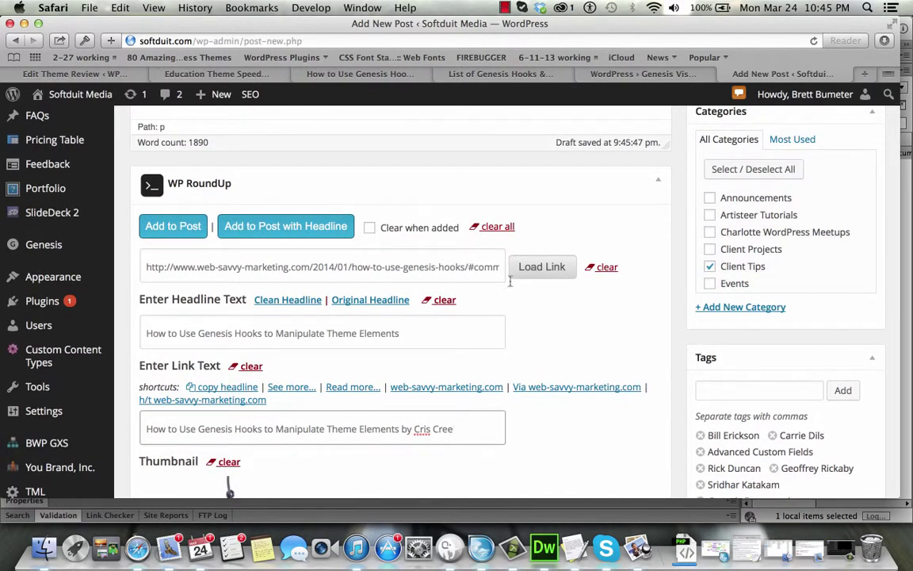
- Insert the Genesis hooks article entry with its headline into the post
{"action": "left_click", "coordinate": [337, 228]}
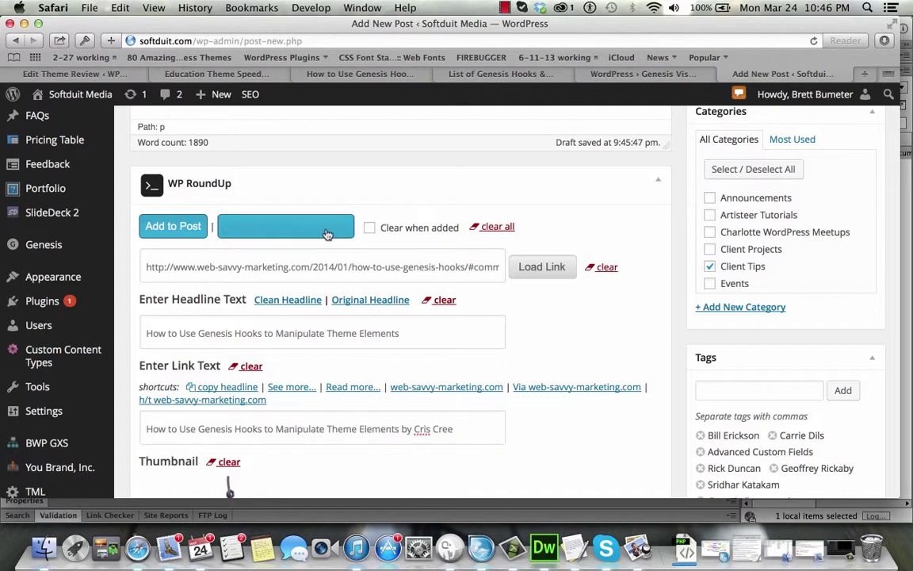
{"action": "scroll", "coordinate": [680, 248], "scroll_direction": "up", "scroll_amount": 3}
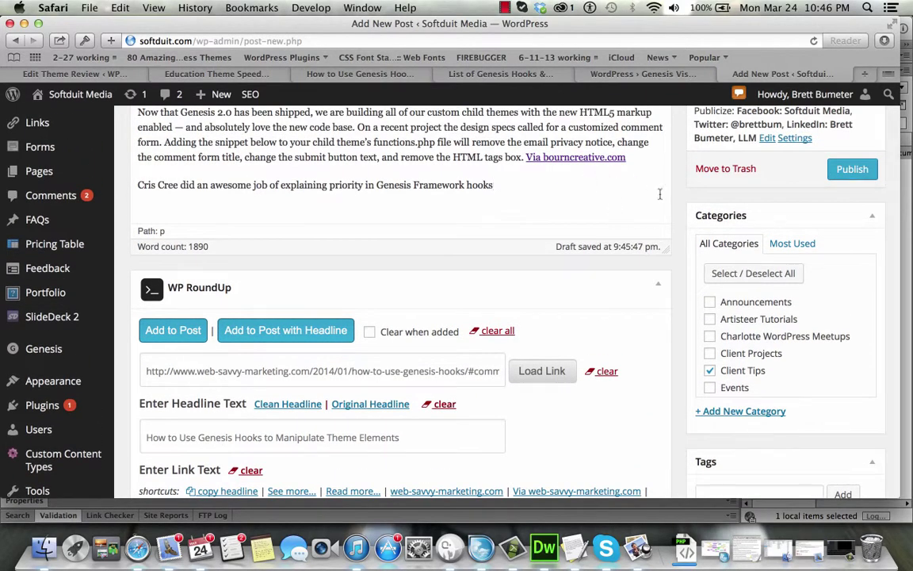
{"action": "scroll", "coordinate": [666, 197], "scroll_direction": "up", "scroll_amount": 2}
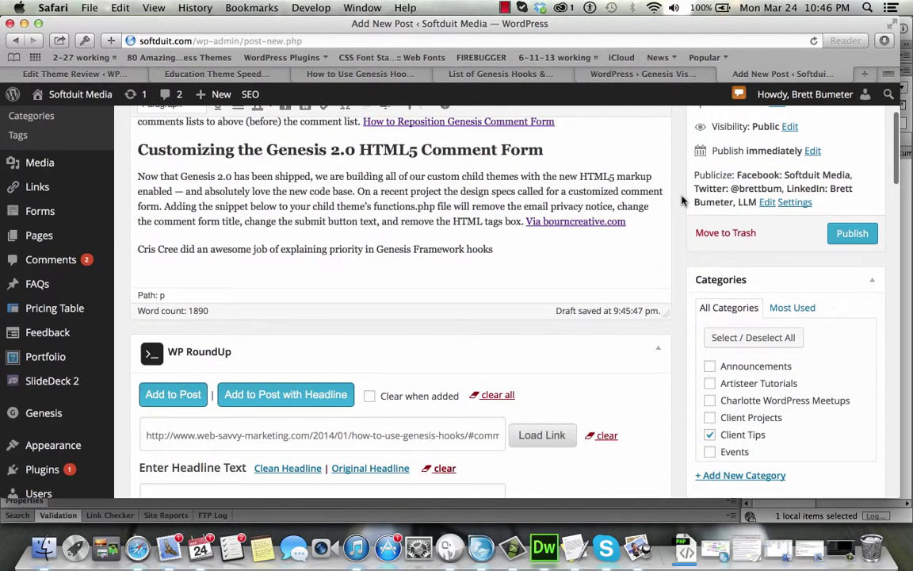
- Make the Genesis hooks credit line bold and italic
{"action": "left_click_drag", "start_coordinate": [493, 249], "coordinate": [446, 224]}
{"action": "left_click", "coordinate": [493, 249]}
{"action": "left_click_drag", "start_coordinate": [493, 248], "coordinate": [138, 249]}
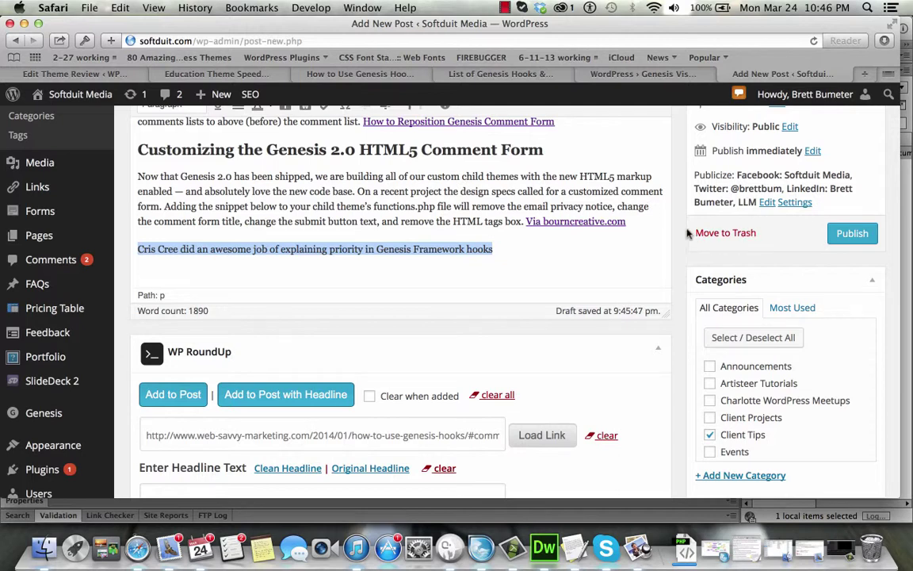
{"action": "scroll", "coordinate": [686, 231], "scroll_direction": "up", "scroll_amount": 1}
{"action": "scroll", "coordinate": [687, 230], "scroll_direction": "up", "scroll_amount": 1}
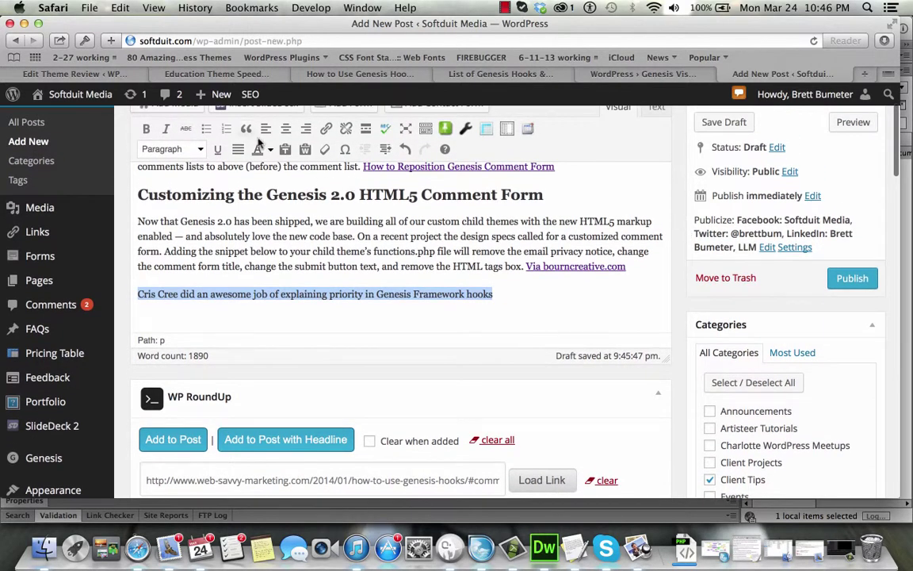
{"action": "left_click", "coordinate": [145, 129]}
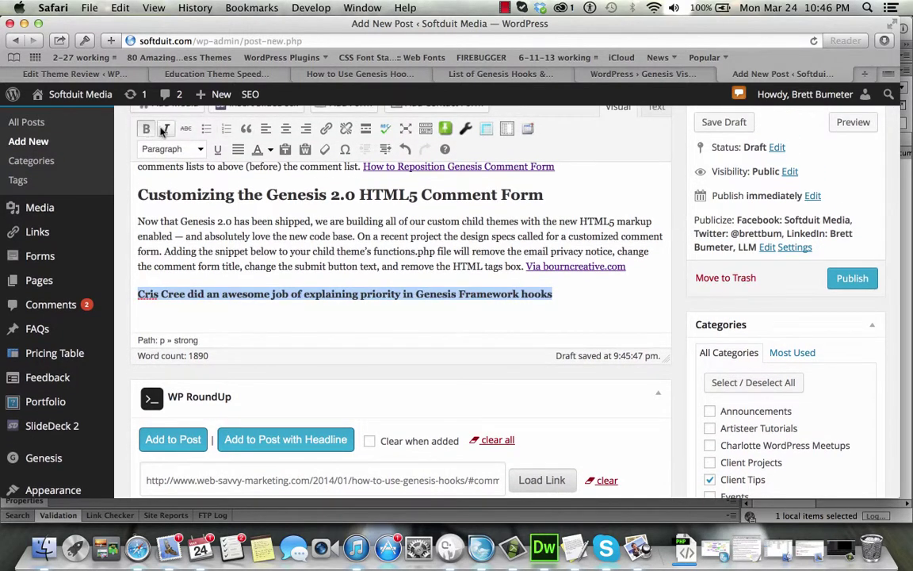
{"action": "left_click", "coordinate": [166, 128]}
{"action": "scroll", "coordinate": [600, 288], "scroll_direction": "down", "scroll_amount": 3}
{"action": "scroll", "coordinate": [600, 288], "scroll_direction": "down", "scroll_amount": 5}
{"action": "left_click", "coordinate": [592, 273]}
{"action": "scroll", "coordinate": [592, 273], "scroll_direction": "down", "scroll_amount": 1}
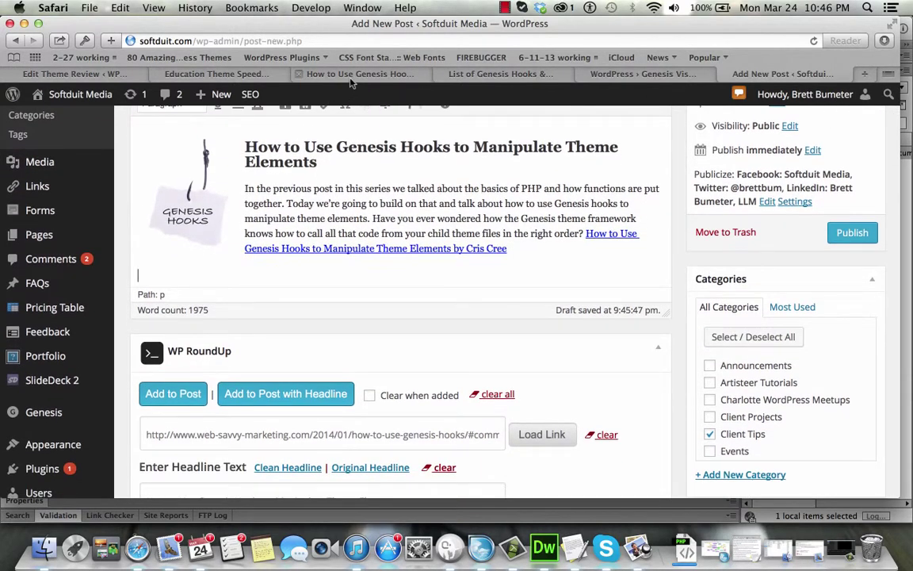
- Close the Genesis hooks article tab and copy the wpsites.net List of Genesis Hooks address
{"action": "left_click", "coordinate": [341, 74]}
{"action": "left_click", "coordinate": [298, 73]}
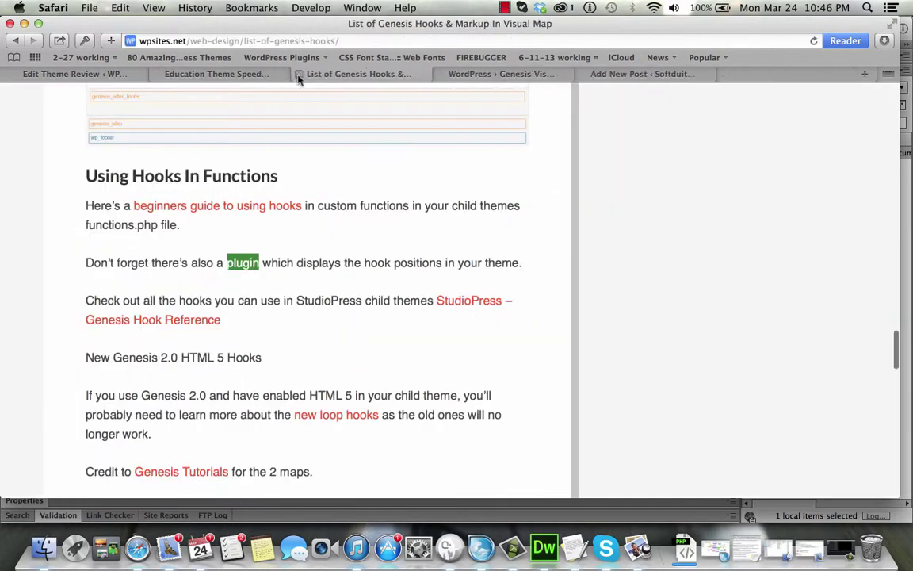
{"action": "left_click", "coordinate": [288, 40]}
{"action": "key", "text": "cmd+c"}
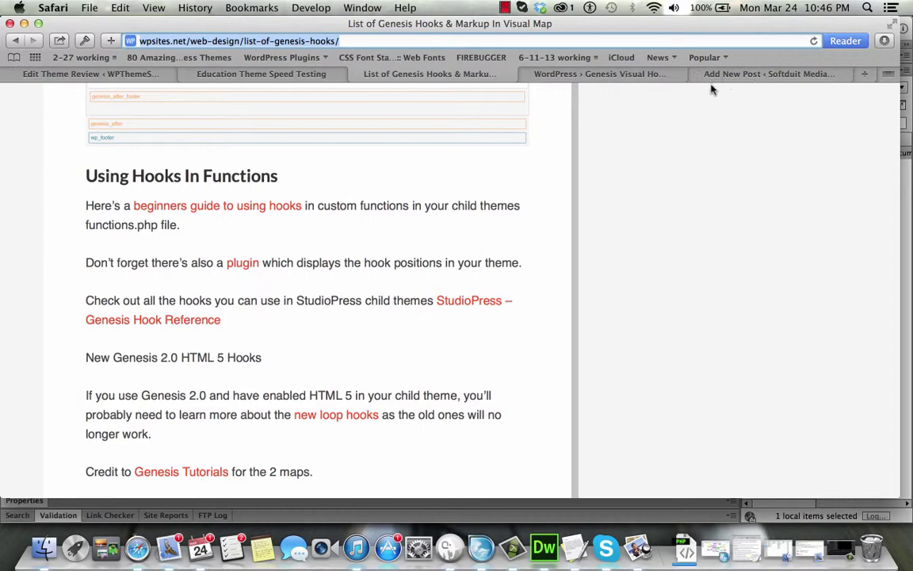
{"action": "left_click", "coordinate": [761, 74]}
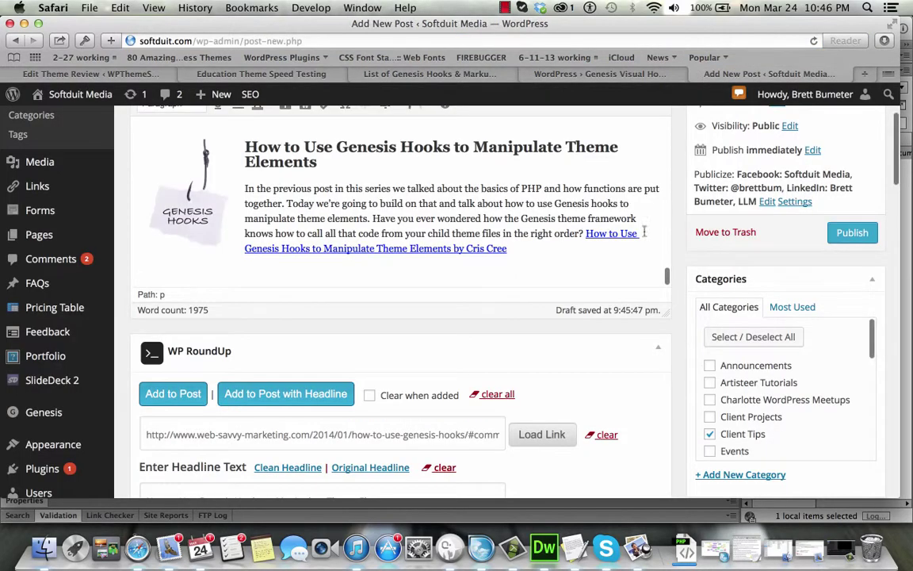
- Load the 'List of Genesis Hooks & Markup In Visual Map' link in RoundUp and add it with headline
{"action": "scroll", "coordinate": [655, 386], "scroll_direction": "down", "scroll_amount": 2}
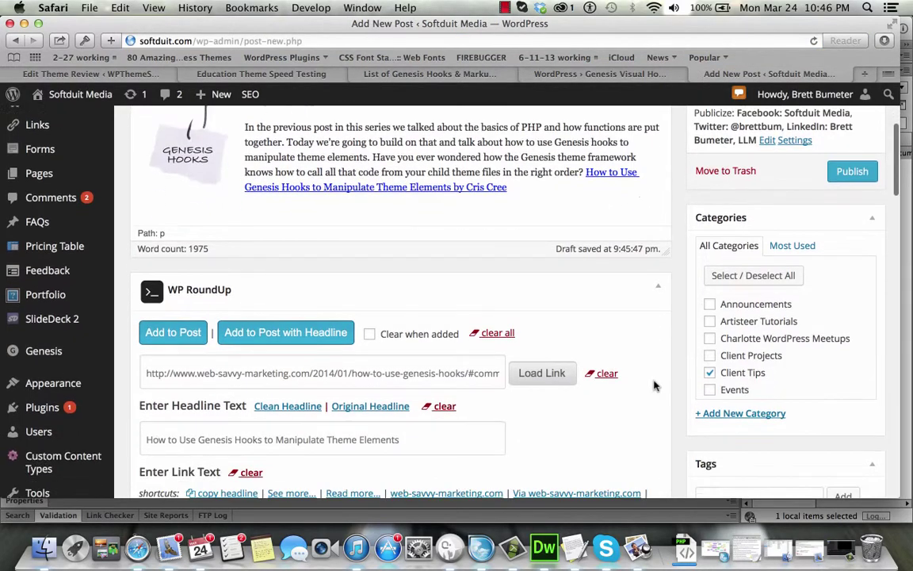
{"action": "left_click", "coordinate": [496, 332]}
{"action": "left_click", "coordinate": [472, 364]}
{"action": "key", "text": "cmd+v"}
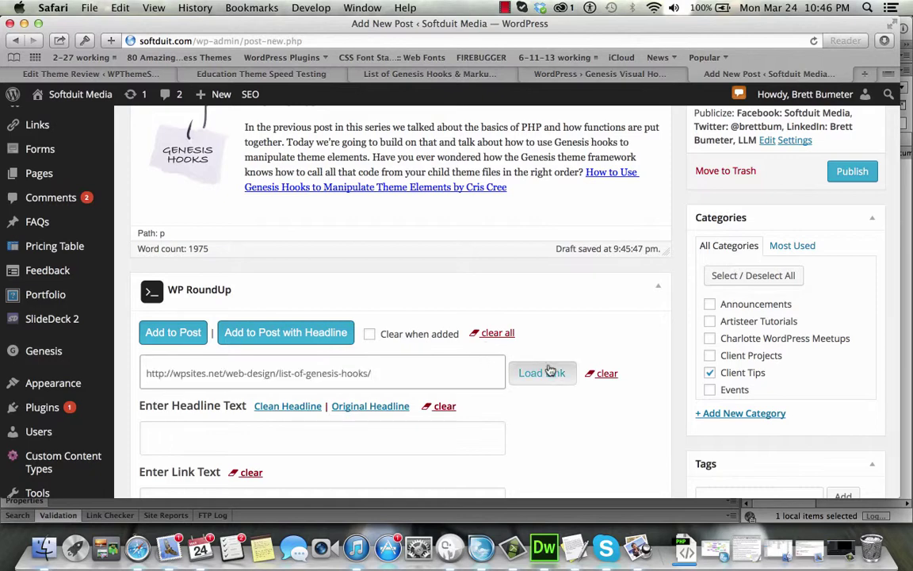
{"action": "left_click", "coordinate": [549, 372]}
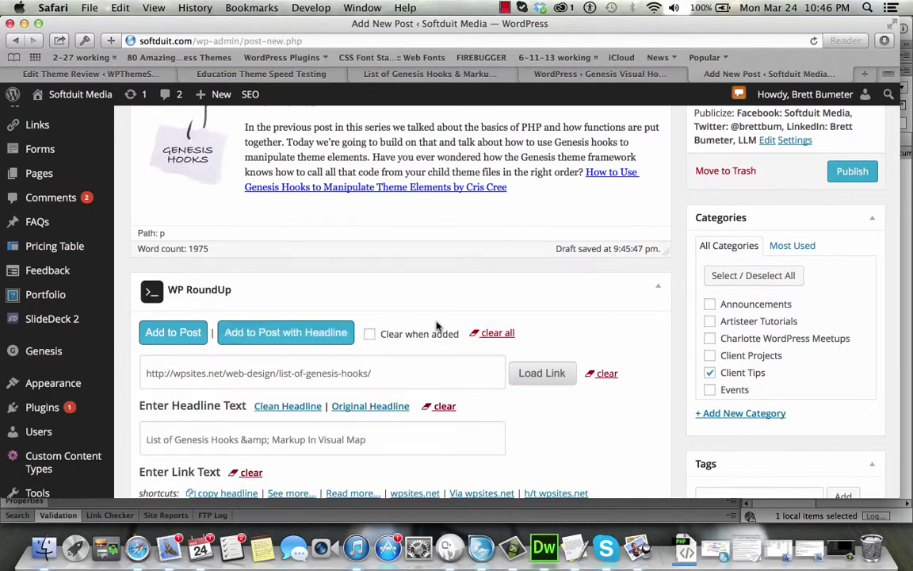
{"action": "left_click", "coordinate": [331, 339]}
{"action": "left_click", "coordinate": [358, 76]}
- Close the List of Genesis Hooks tab, copy the Genesis Visual Hook Guide URL and view its screenshots
{"action": "left_click", "coordinate": [357, 75]}
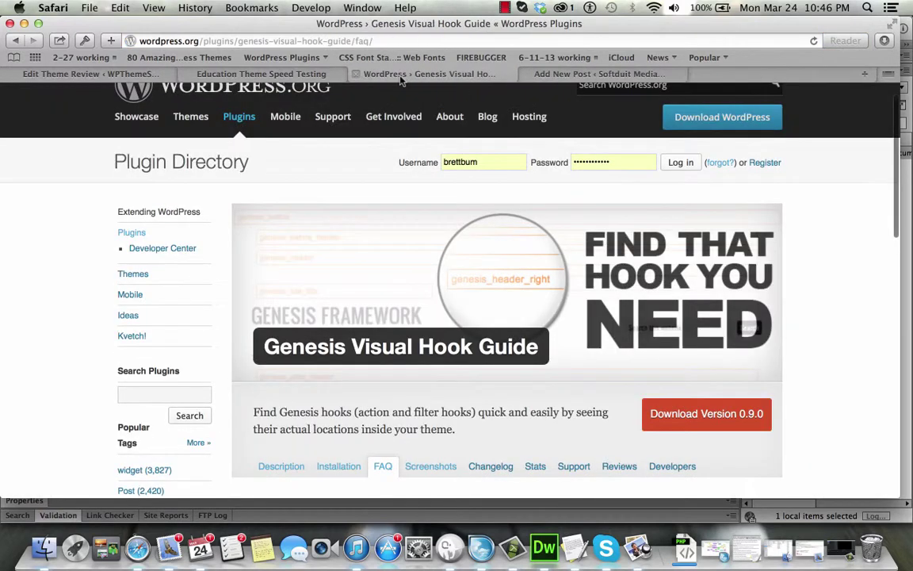
{"action": "left_click", "coordinate": [406, 41]}
{"action": "key", "text": "super+c"}
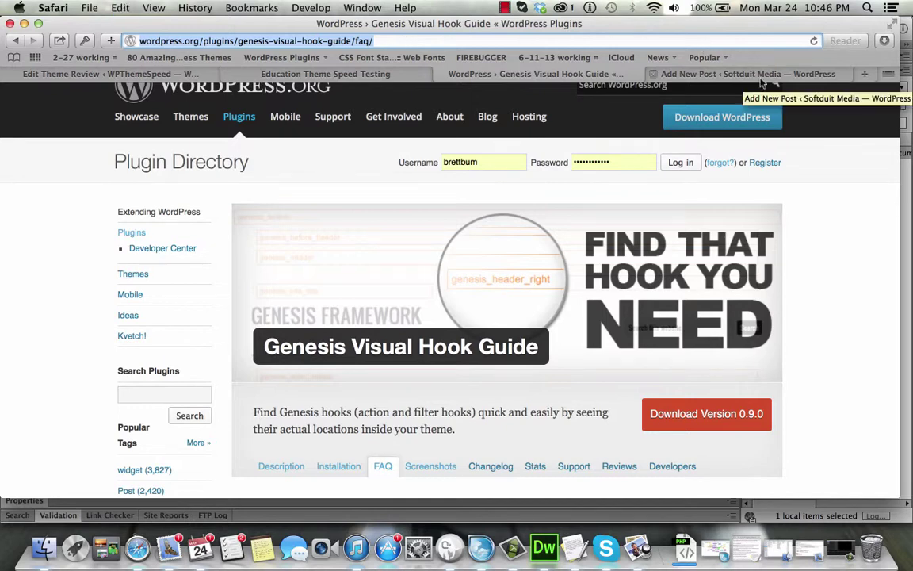
{"action": "scroll", "coordinate": [575, 371], "scroll_direction": "down", "scroll_amount": 5}
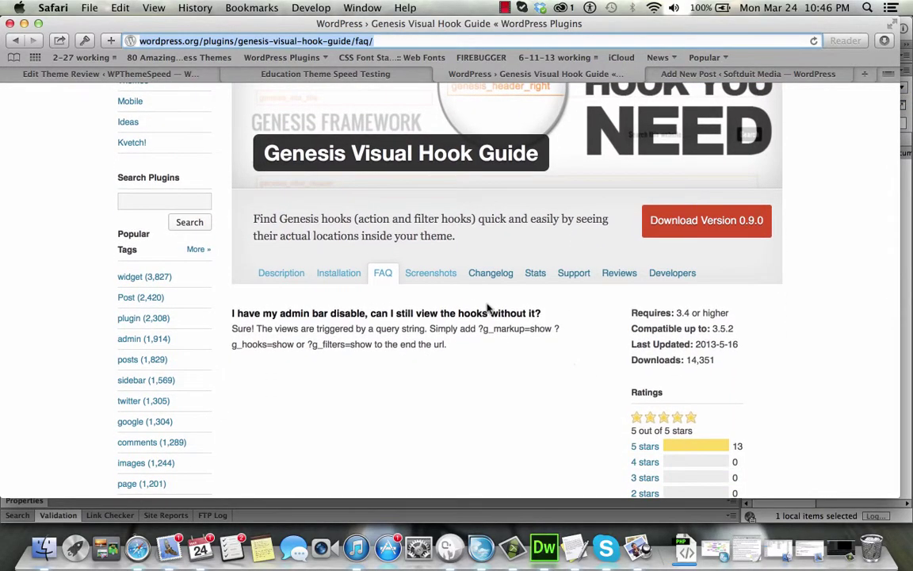
{"action": "left_click", "coordinate": [431, 272]}
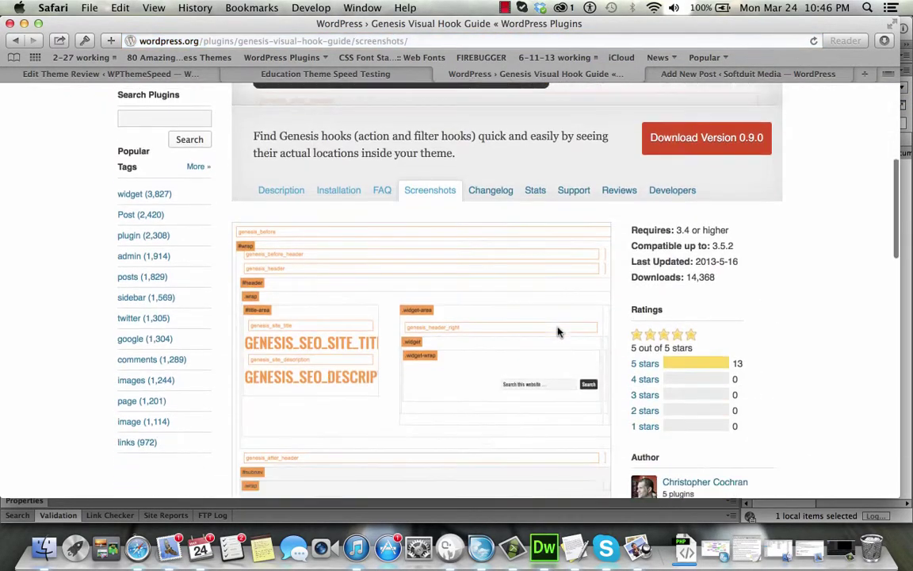
{"action": "scroll", "coordinate": [558, 332], "scroll_direction": "down", "scroll_amount": 4}
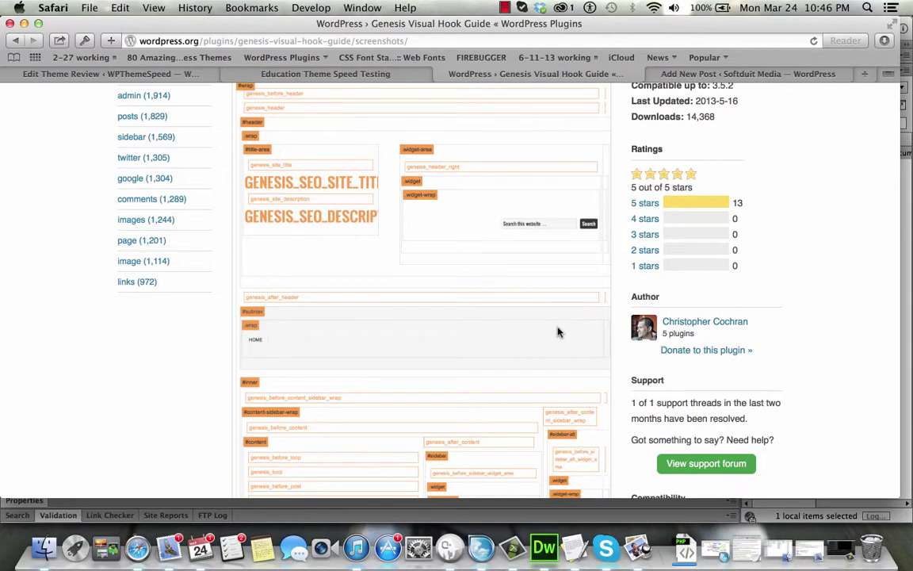
{"action": "scroll", "coordinate": [558, 332], "scroll_direction": "up", "scroll_amount": 10}
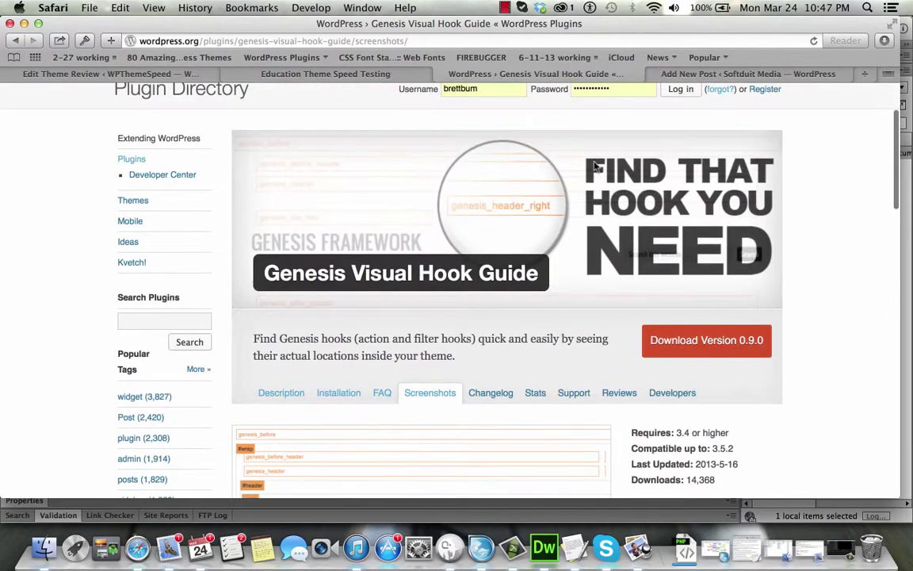
{"action": "left_click", "coordinate": [679, 76]}
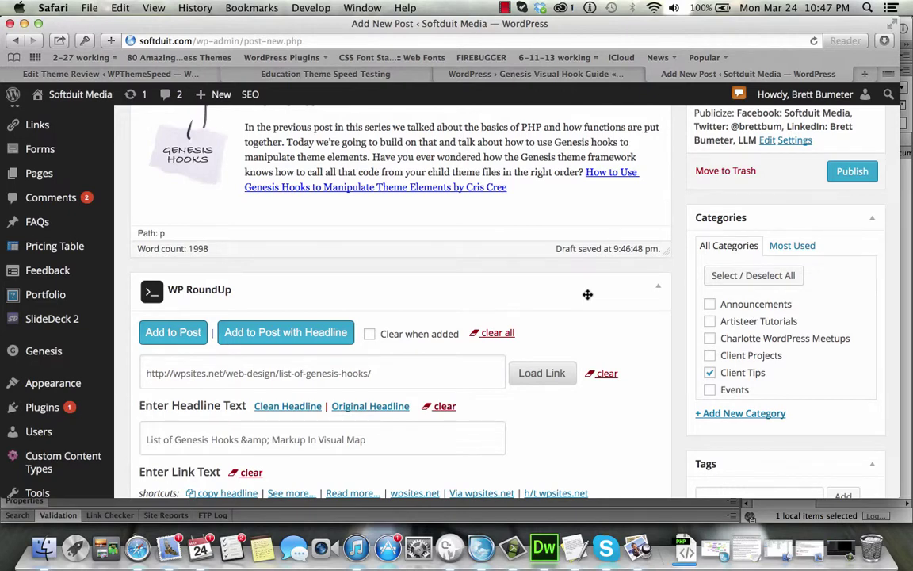
- Load the Genesis Visual Hook Guide page in RoundUp with link text 'Via wordpress.org' and add it with headline
{"action": "scroll", "coordinate": [587, 294], "scroll_direction": "down", "scroll_amount": 3}
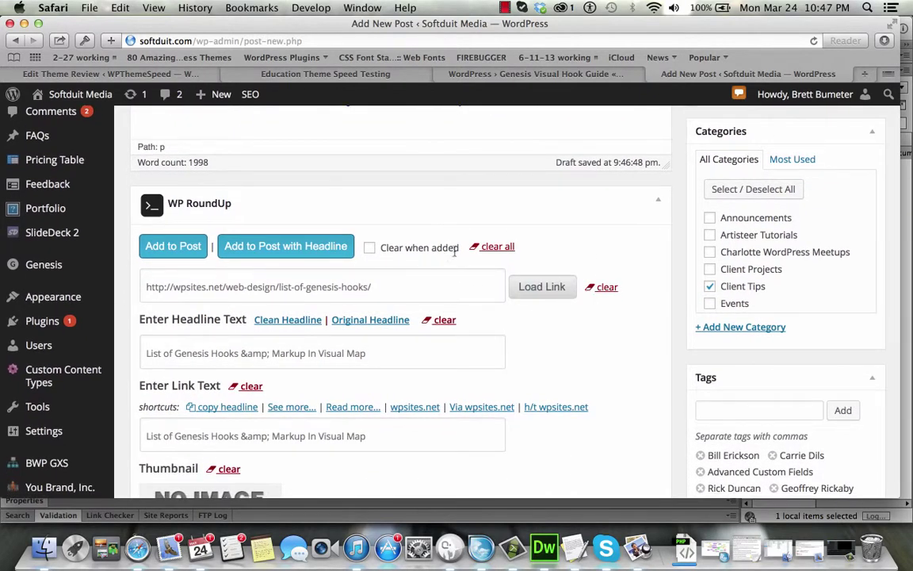
{"action": "left_click", "coordinate": [491, 247]}
{"action": "left_click", "coordinate": [458, 286]}
{"action": "key", "text": "super+v"}
{"action": "left_click", "coordinate": [565, 291]}
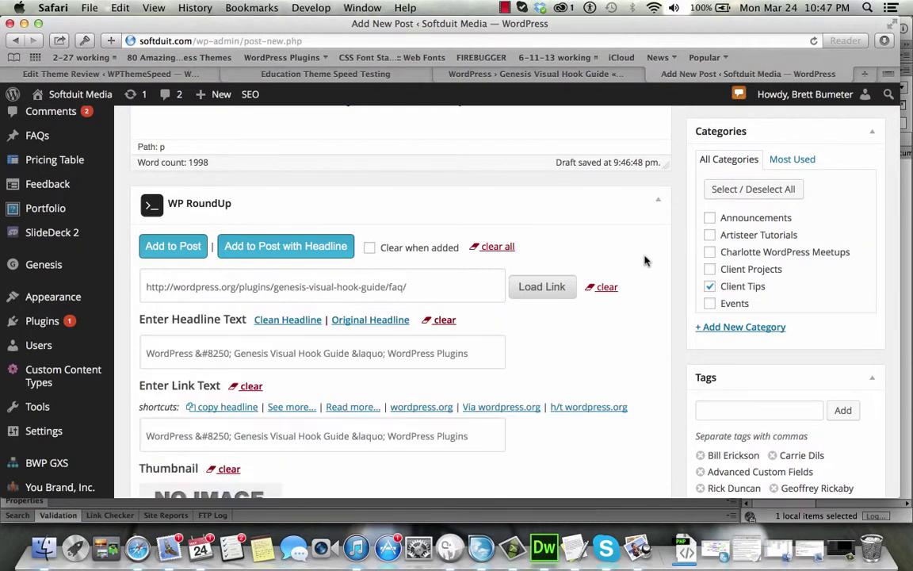
{"action": "left_click", "coordinate": [519, 409]}
{"action": "left_click", "coordinate": [306, 249]}
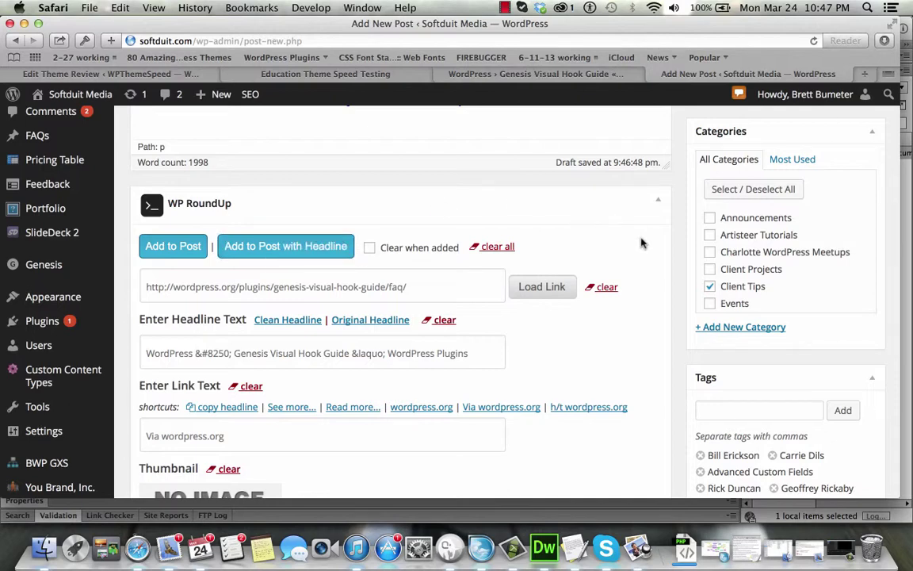
- Close the Genesis Visual Hook Guide plugin tab
{"action": "left_click", "coordinate": [481, 75]}
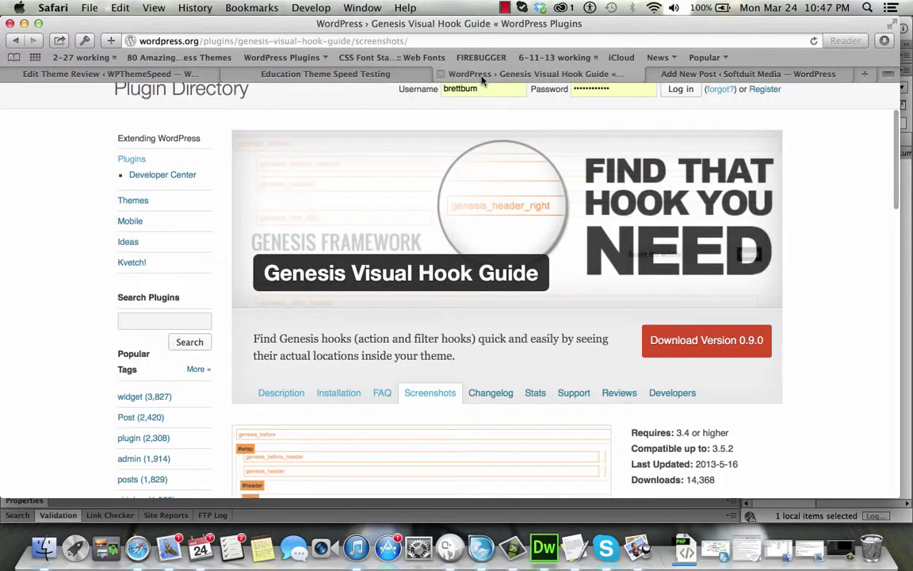
{"action": "left_click", "coordinate": [441, 75]}
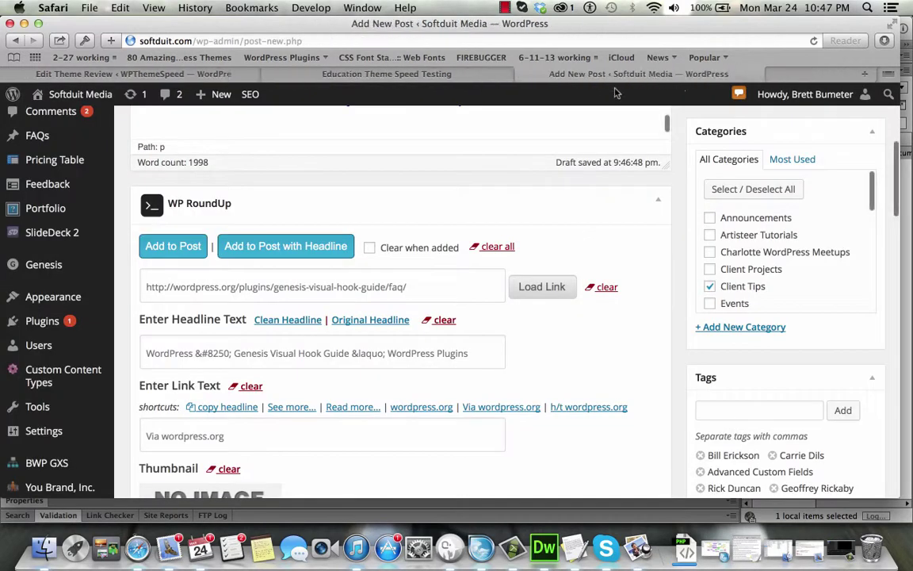
{"action": "scroll", "coordinate": [632, 288], "scroll_direction": "up", "scroll_amount": 3}
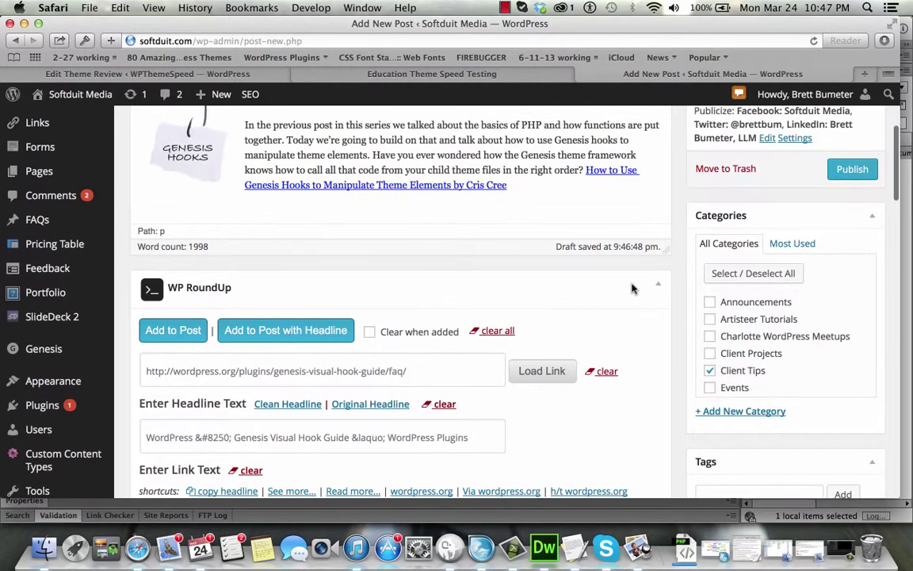
- Save the 1998-word post as a draft from the Publish box
{"action": "scroll", "coordinate": [544, 196], "scroll_direction": "down", "scroll_amount": 5}
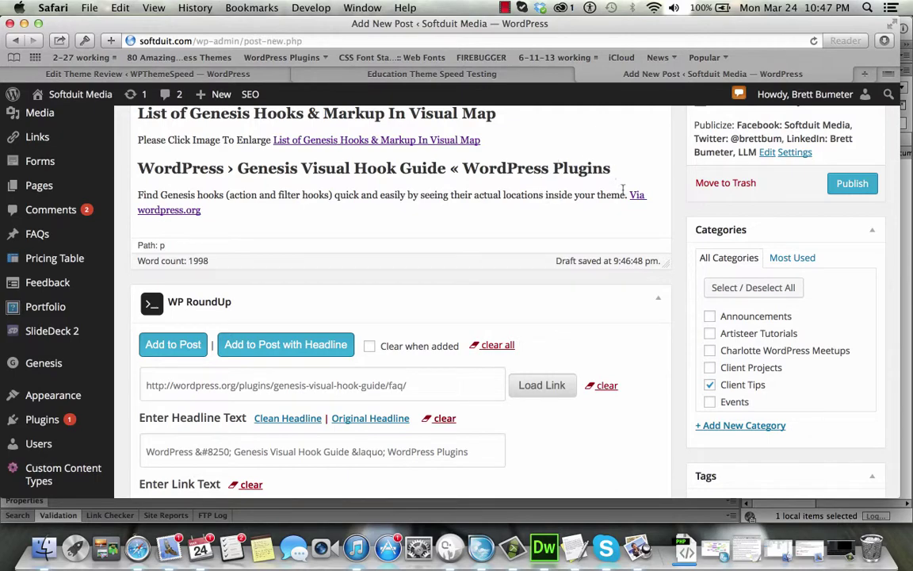
{"action": "scroll", "coordinate": [672, 393], "scroll_direction": "down", "scroll_amount": 5}
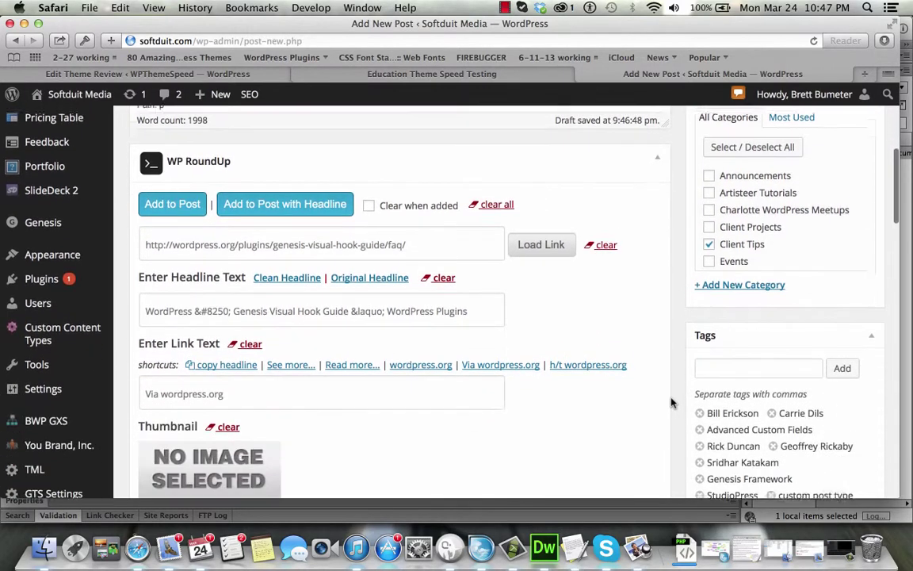
{"action": "scroll", "coordinate": [671, 403], "scroll_direction": "down", "scroll_amount": 5}
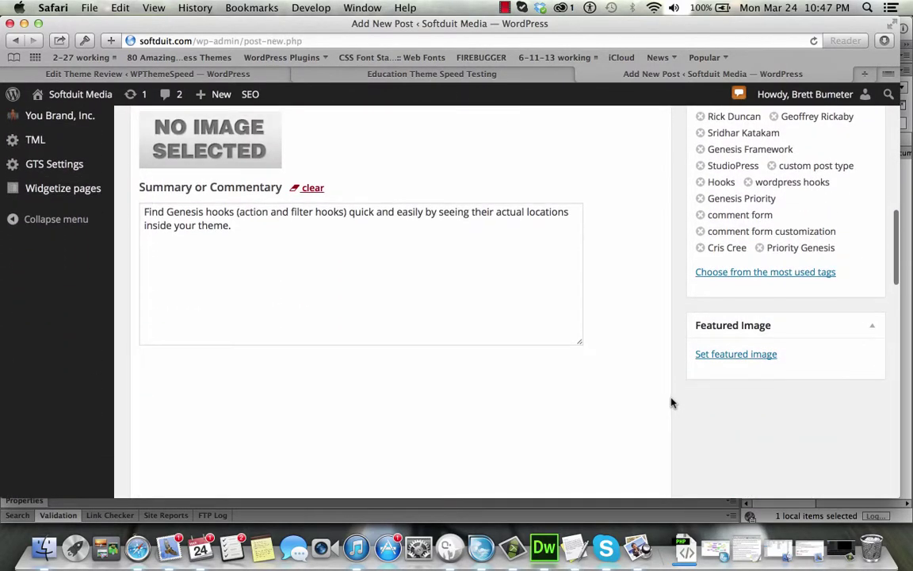
{"action": "scroll", "coordinate": [670, 403], "scroll_direction": "up", "scroll_amount": 6}
{"action": "scroll", "coordinate": [670, 403], "scroll_direction": "up", "scroll_amount": 4}
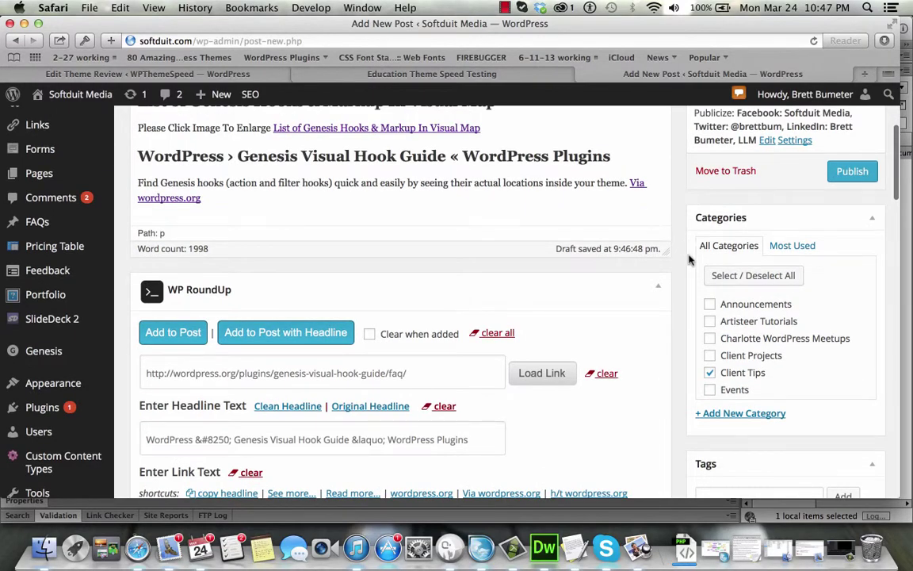
{"action": "scroll", "coordinate": [676, 259], "scroll_direction": "up", "scroll_amount": 7}
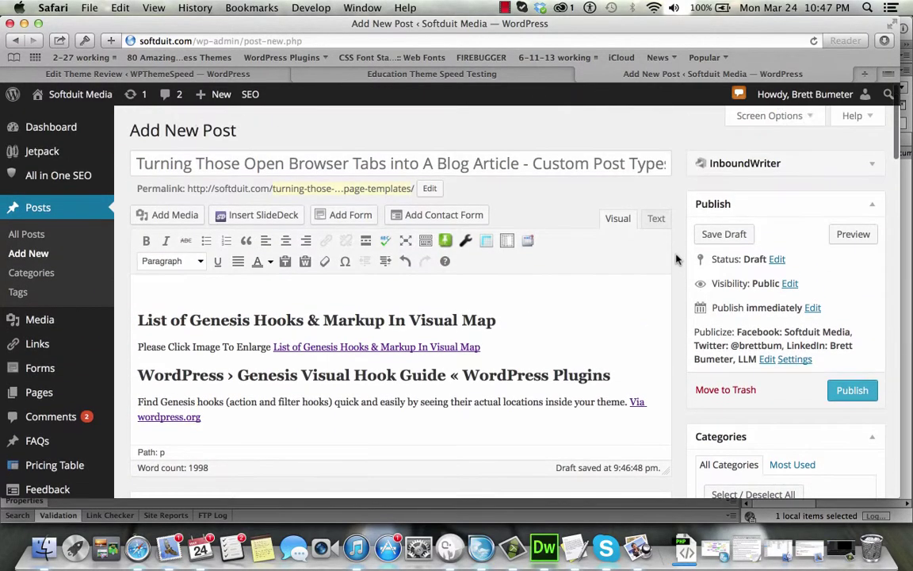
{"action": "left_click", "coordinate": [738, 237]}
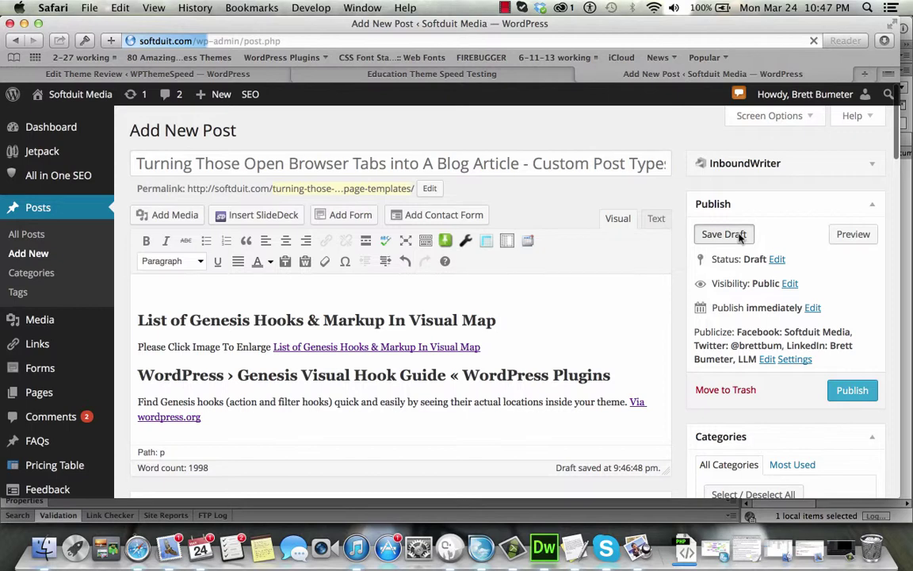
- Bring up single-themereview.php in Dreamweaver and look through the do_shortcode and row-title code
{"action": "left_click", "coordinate": [544, 546]}
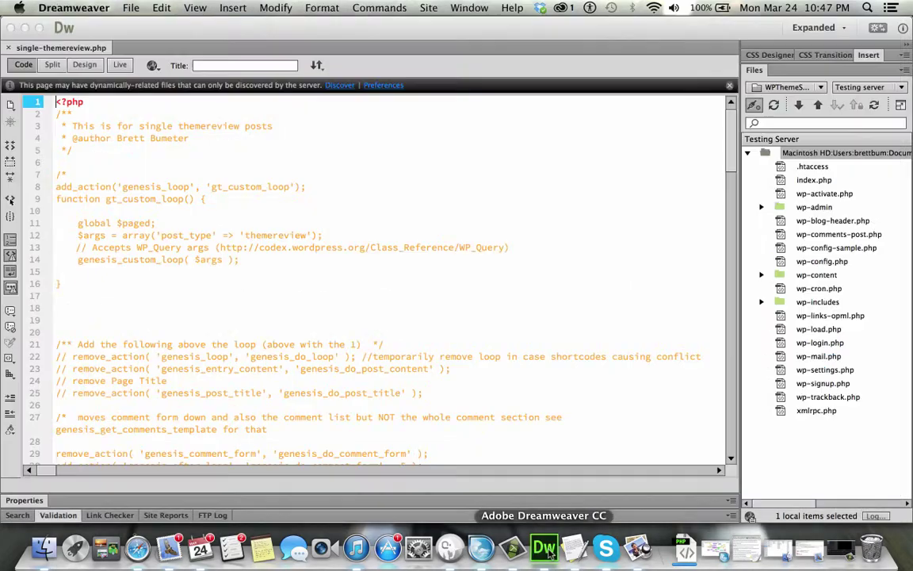
{"action": "scroll", "coordinate": [420, 329], "scroll_direction": "down", "scroll_amount": 10}
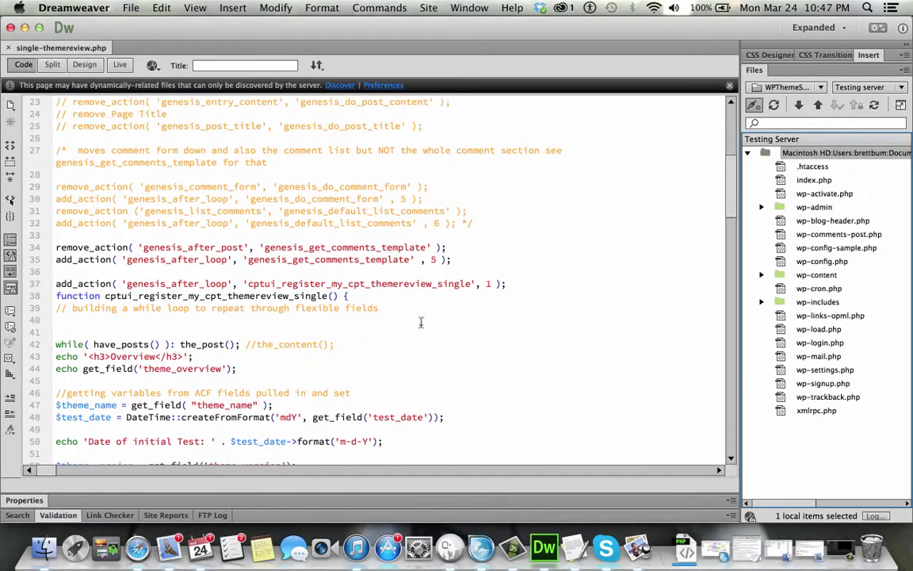
{"action": "scroll", "coordinate": [421, 322], "scroll_direction": "down", "scroll_amount": 2}
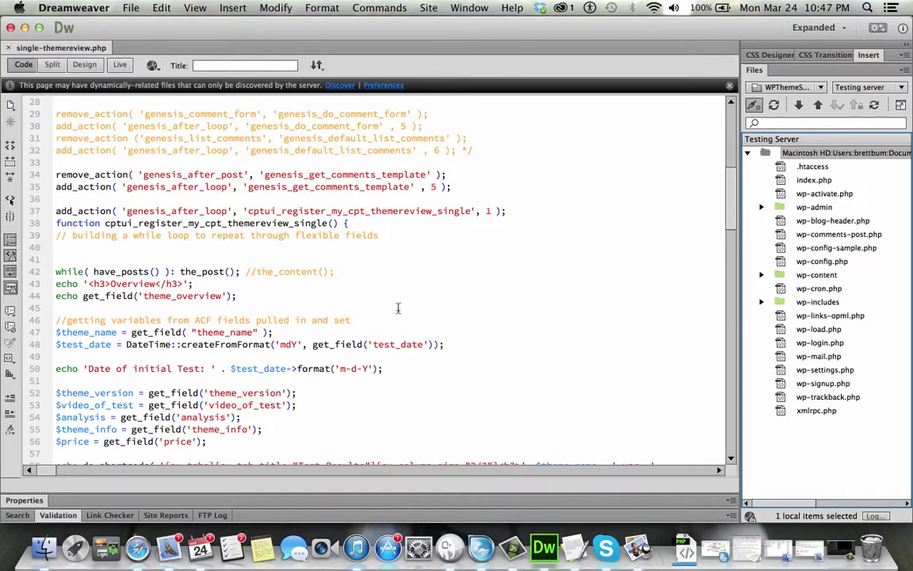
{"action": "scroll", "coordinate": [398, 308], "scroll_direction": "down", "scroll_amount": 1}
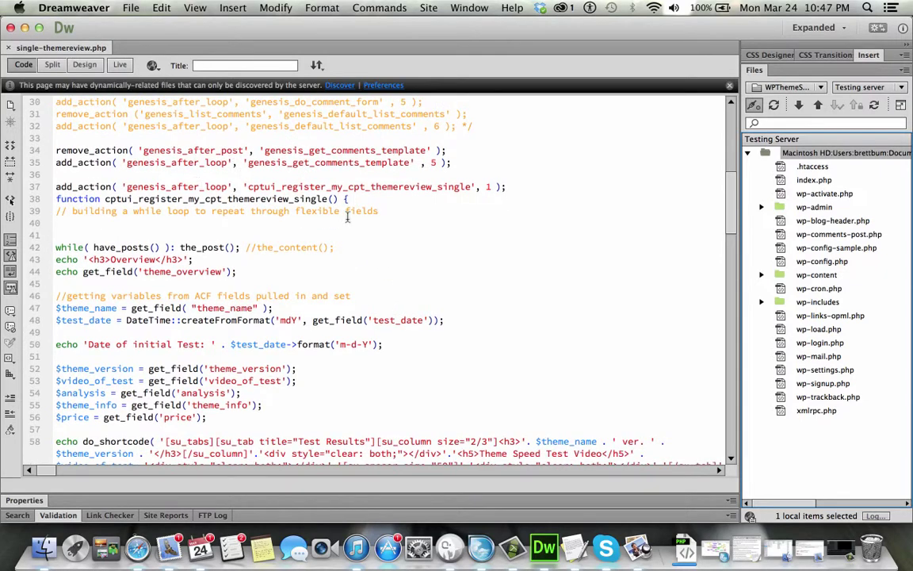
{"action": "scroll", "coordinate": [347, 216], "scroll_direction": "down", "scroll_amount": 5}
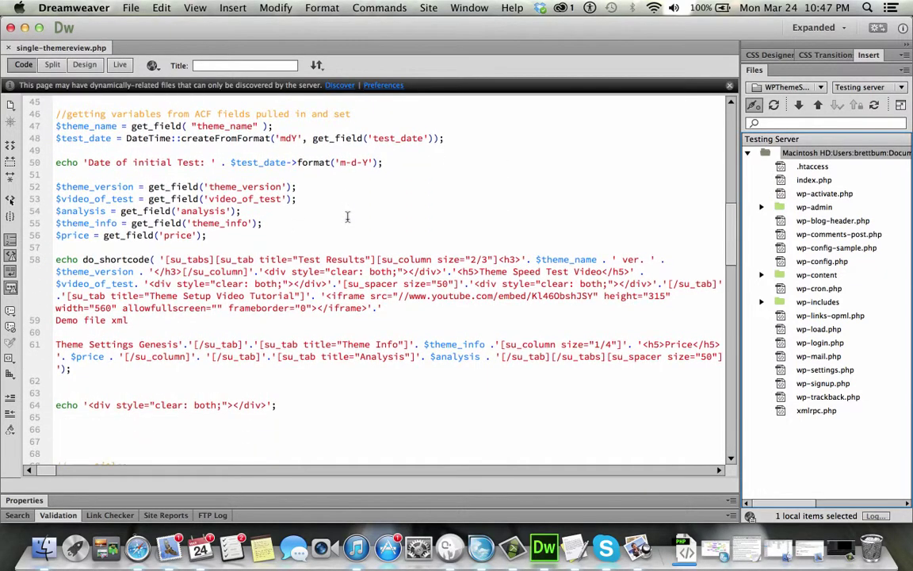
{"action": "scroll", "coordinate": [347, 216], "scroll_direction": "down", "scroll_amount": 2}
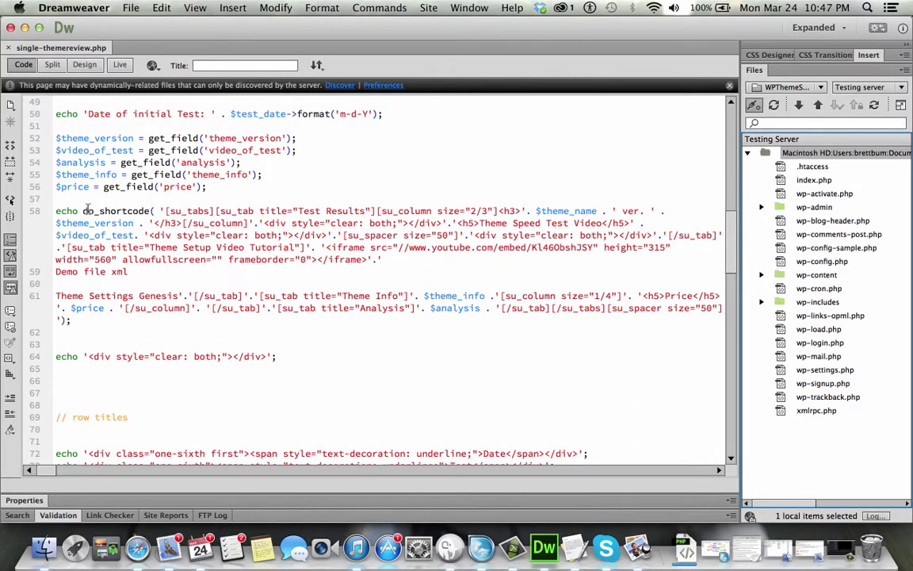
{"action": "left_click_drag", "start_coordinate": [84, 210], "coordinate": [181, 211]}
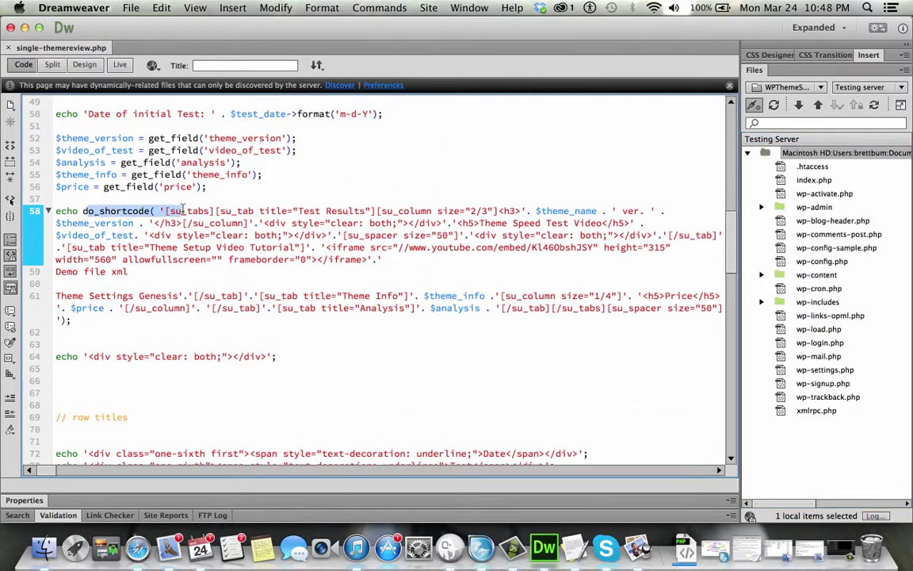
{"action": "left_click", "coordinate": [255, 259]}
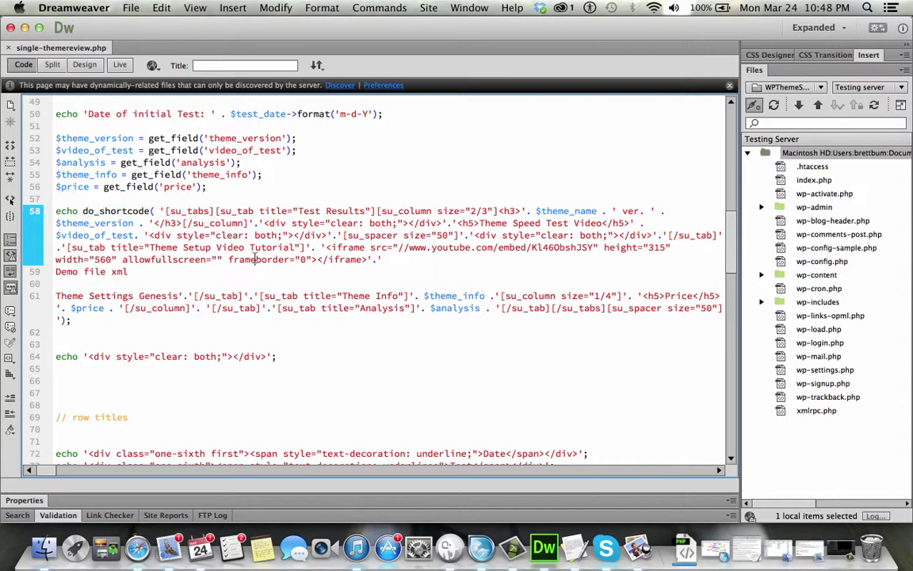
{"action": "scroll", "coordinate": [255, 259], "scroll_direction": "down", "scroll_amount": 5}
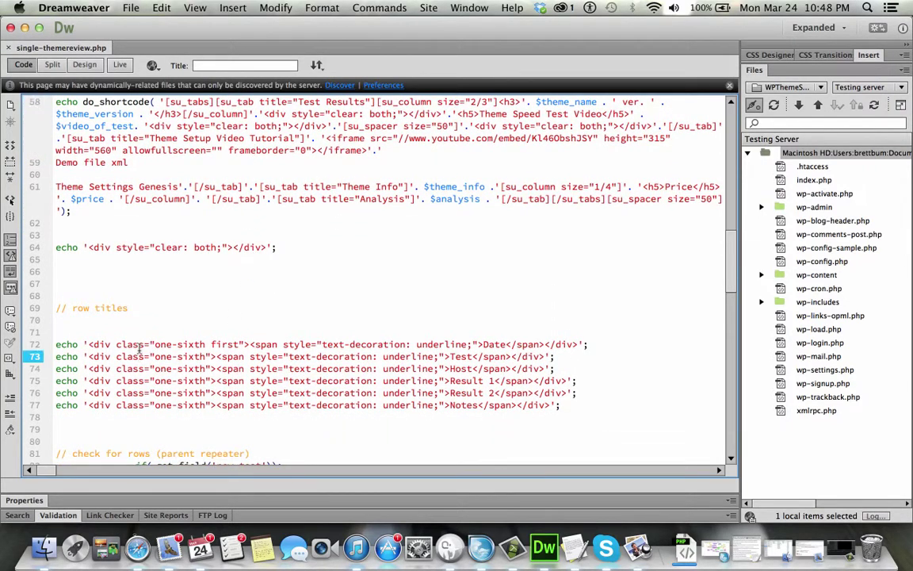
{"action": "left_click_drag", "start_coordinate": [141, 351], "coordinate": [191, 381]}
- Capture the Pingdom and WebPageTest code block as a region screenshot, then return to Safari
{"action": "scroll", "coordinate": [253, 323], "scroll_direction": "down", "scroll_amount": 9}
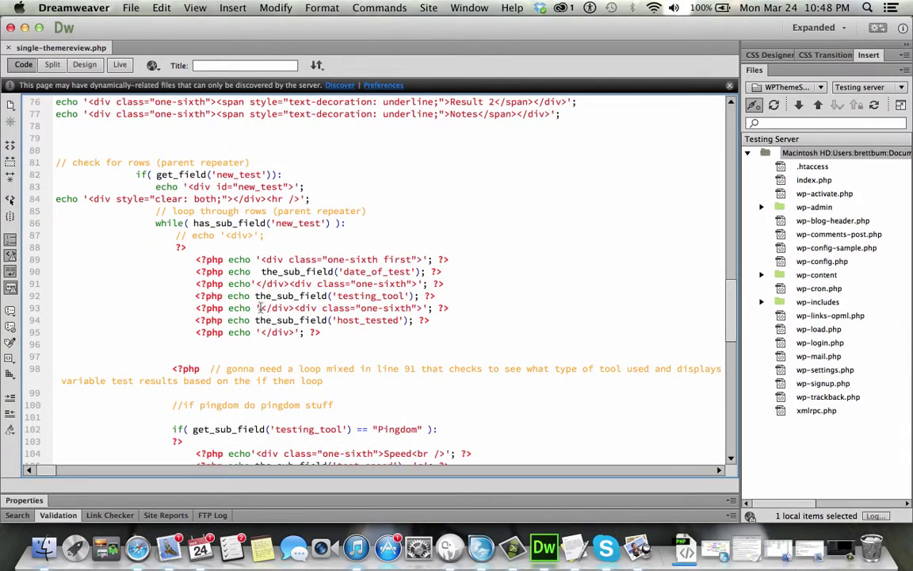
{"action": "scroll", "coordinate": [367, 321], "scroll_direction": "down", "scroll_amount": 11}
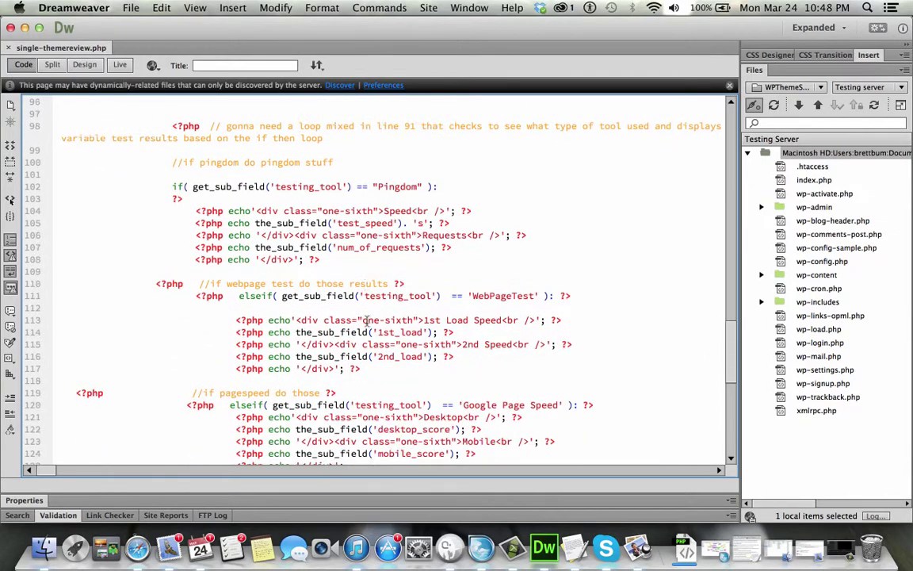
{"action": "scroll", "coordinate": [367, 320], "scroll_direction": "down", "scroll_amount": 1}
{"action": "scroll", "coordinate": [367, 321], "scroll_direction": "up", "scroll_amount": 2}
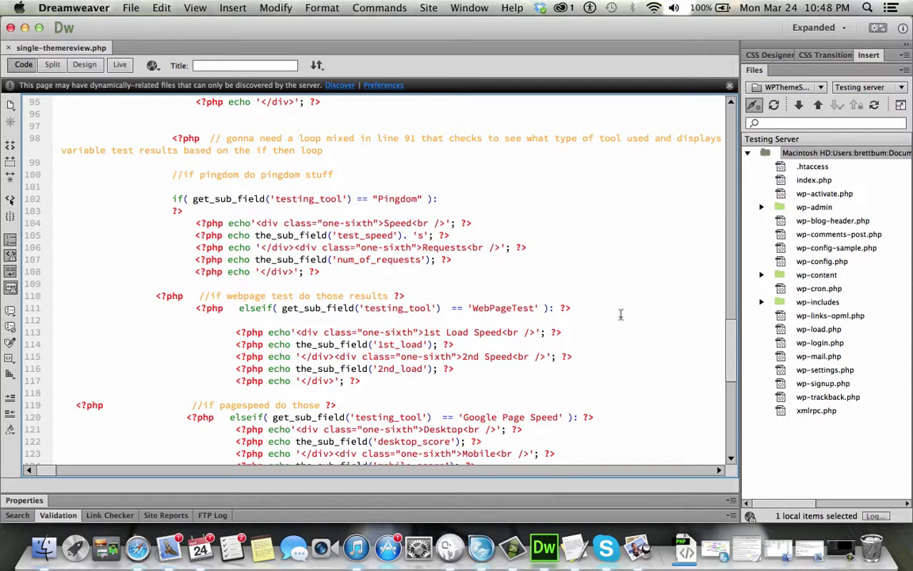
{"action": "key", "text": "super+shift+4"}
{"action": "left_click_drag", "start_coordinate": [672, 390], "coordinate": [69, 161]}
{"action": "key", "text": "super+Tab"}
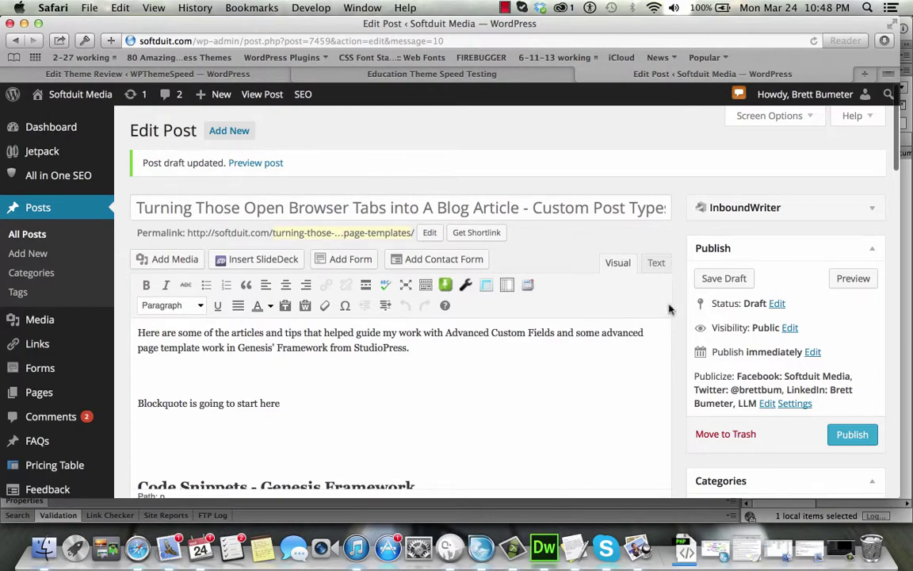
- Upload the newest code screenshot from the desktop in the Set Featured Image dialog
{"action": "scroll", "coordinate": [674, 313], "scroll_direction": "down", "scroll_amount": 12}
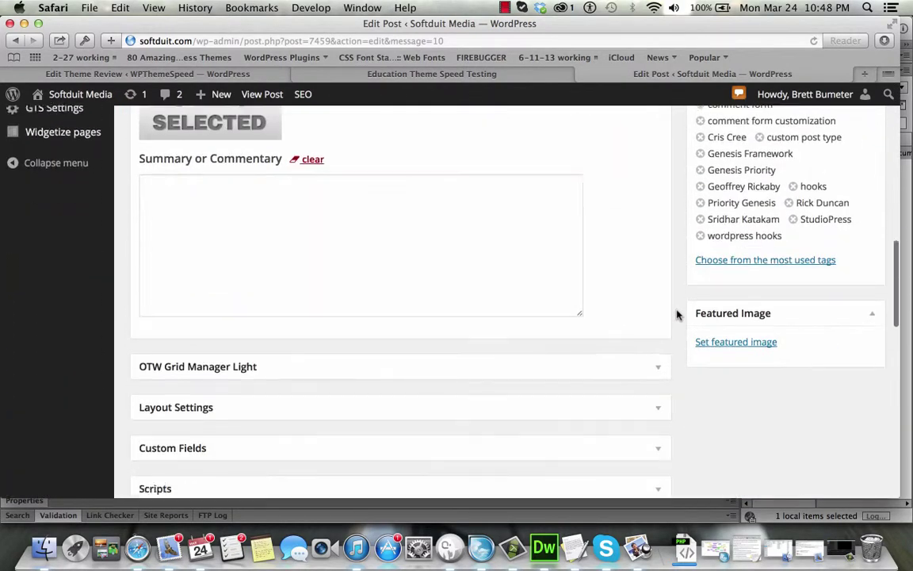
{"action": "scroll", "coordinate": [676, 316], "scroll_direction": "down", "scroll_amount": 3}
{"action": "left_click", "coordinate": [732, 181]}
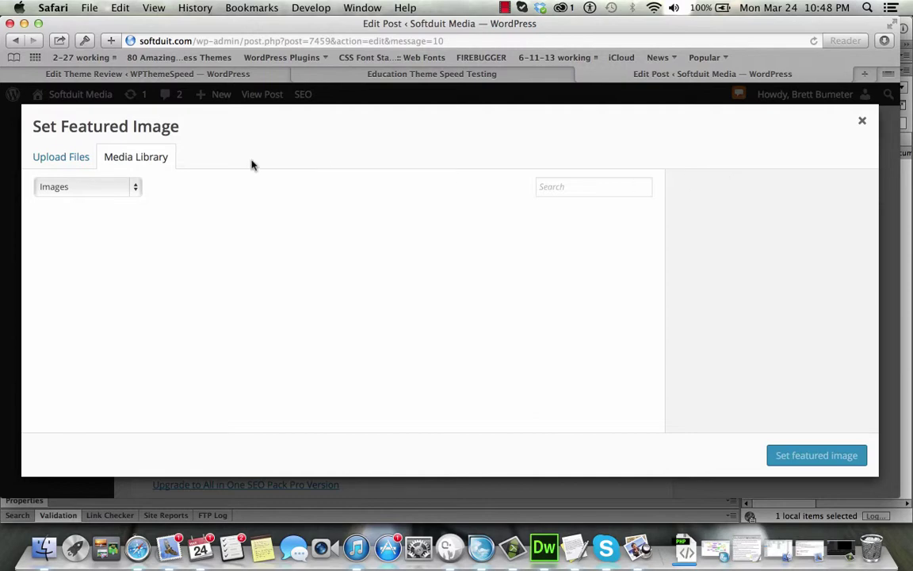
{"action": "left_click", "coordinate": [70, 159]}
{"action": "left_click", "coordinate": [450, 334]}
{"action": "scroll", "coordinate": [301, 255], "scroll_direction": "down", "scroll_amount": 5}
{"action": "scroll", "coordinate": [301, 255], "scroll_direction": "down", "scroll_amount": 2}
{"action": "left_click", "coordinate": [297, 352]}
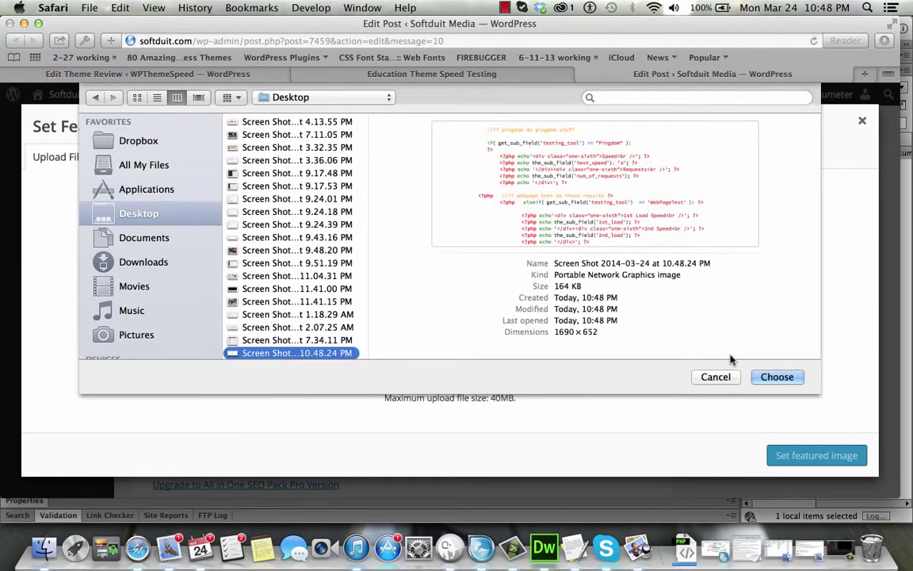
{"action": "left_click", "coordinate": [776, 378]}
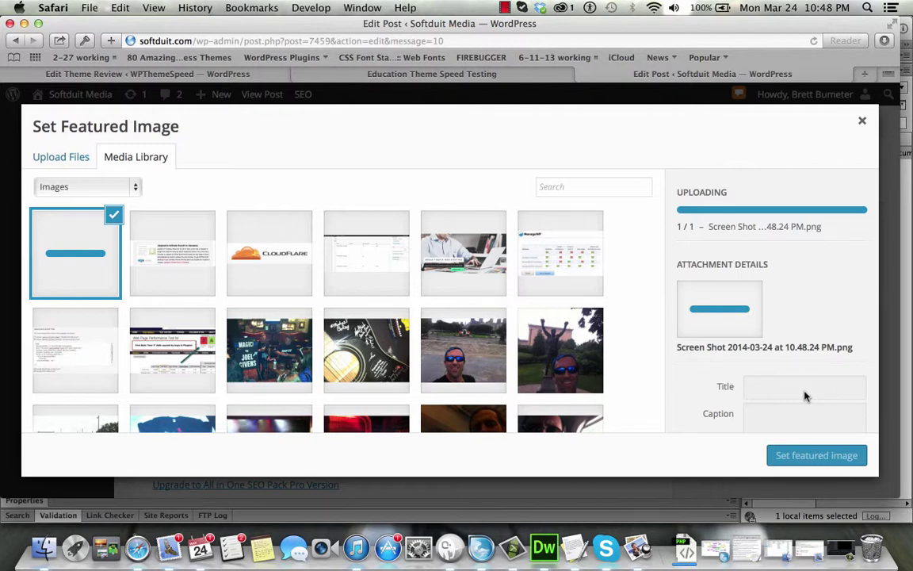
- Give the image title and alt text 'Custom Post Type Advanced Custom Field code' and set it as featured
{"action": "left_click", "coordinate": [772, 339]}
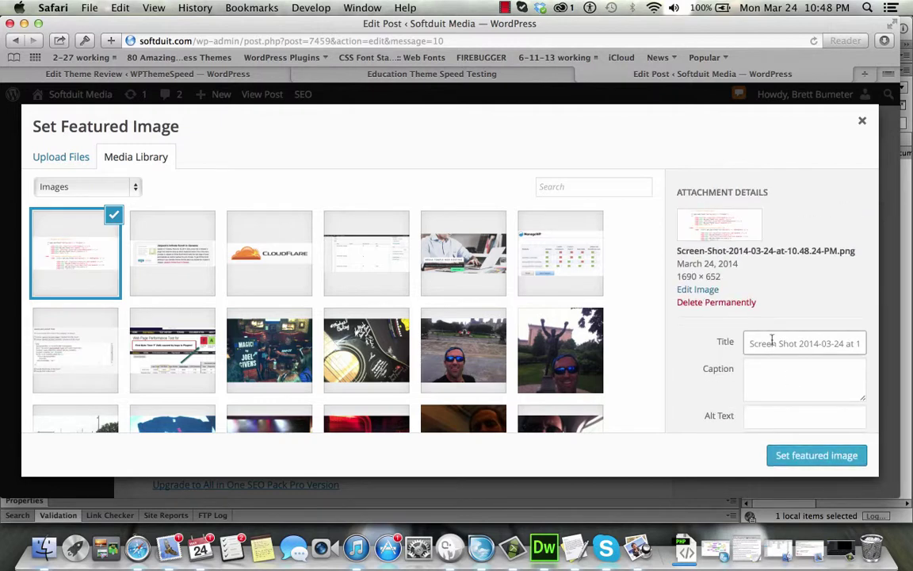
{"action": "key", "text": "super+a"}
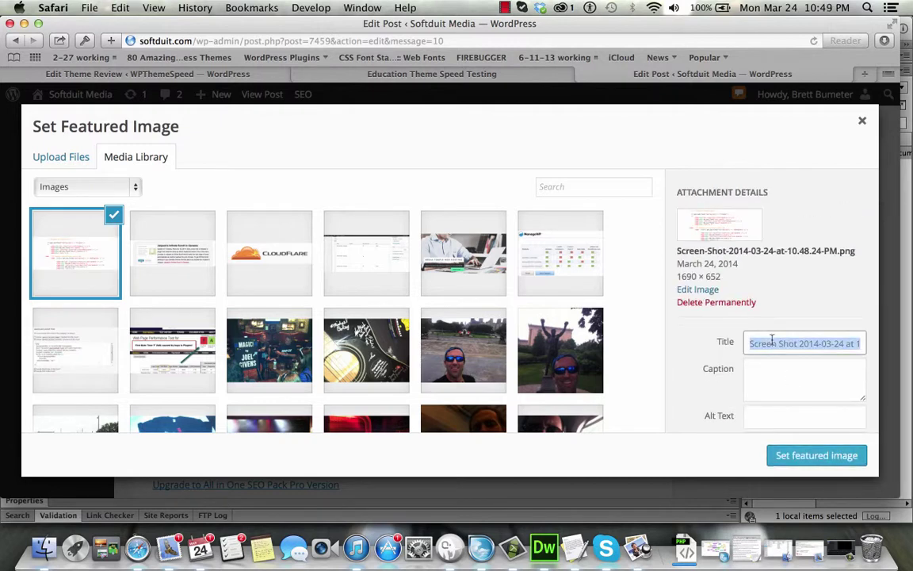
{"action": "type", "text": "Custom Post Type Ad"}
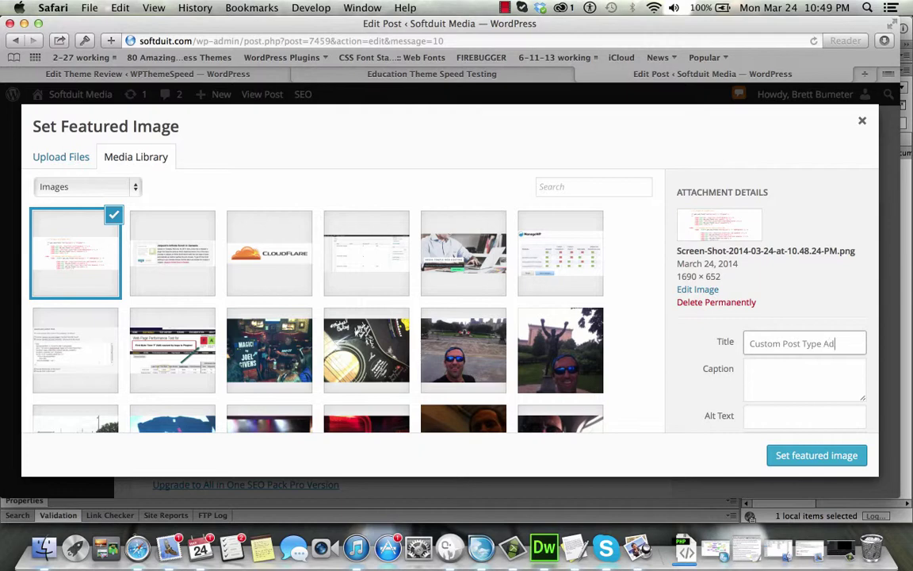
{"action": "type", "text": "ed Cus"}
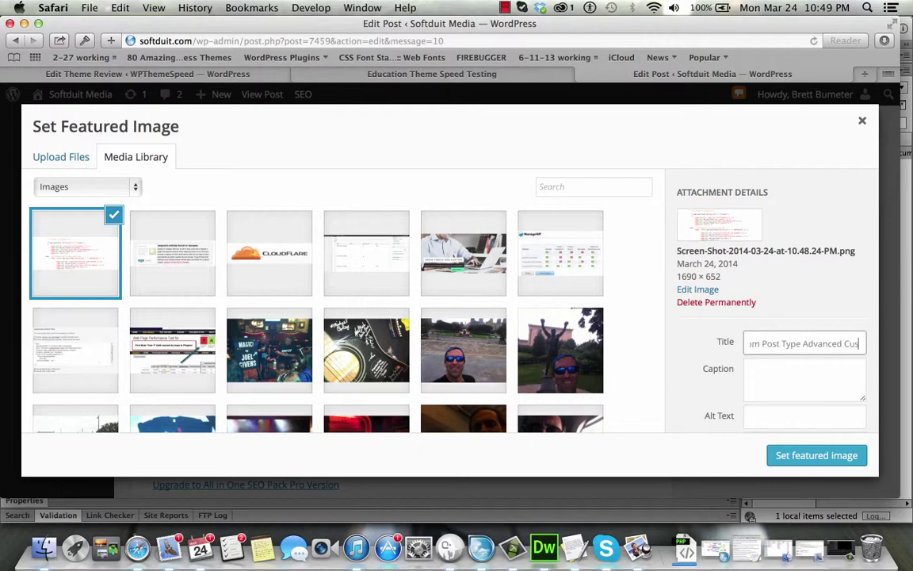
{"action": "type", "text": "tom Field"}
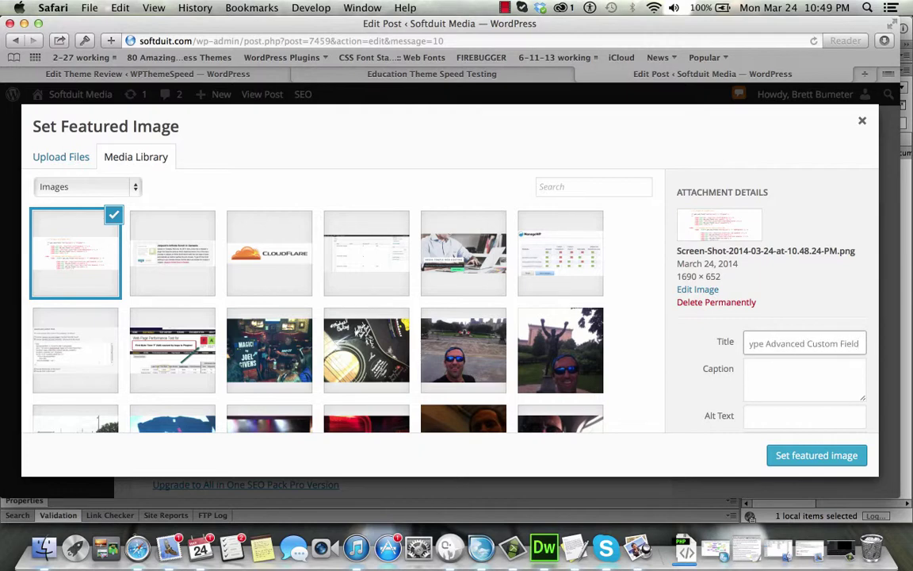
{"action": "type", "text": " code"}
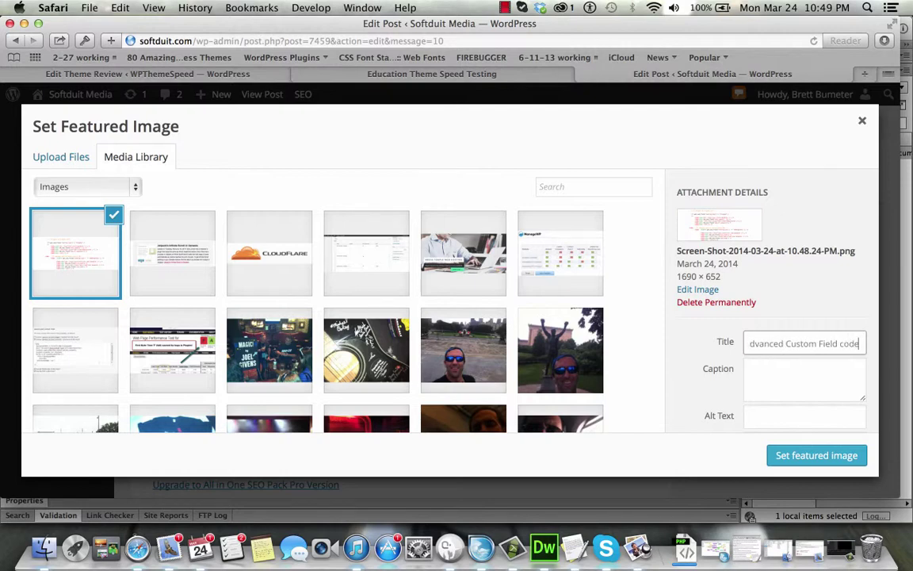
{"action": "key", "text": "super+a"}
{"action": "key", "text": "super+c"}
{"action": "key", "text": "Tab"}
{"action": "key", "text": "Tab"}
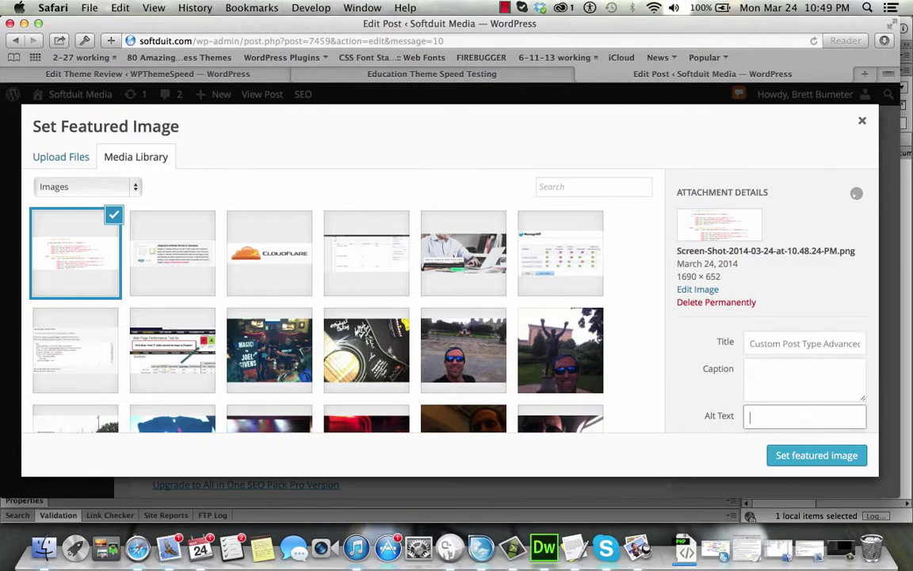
{"action": "key", "text": "super+v"}
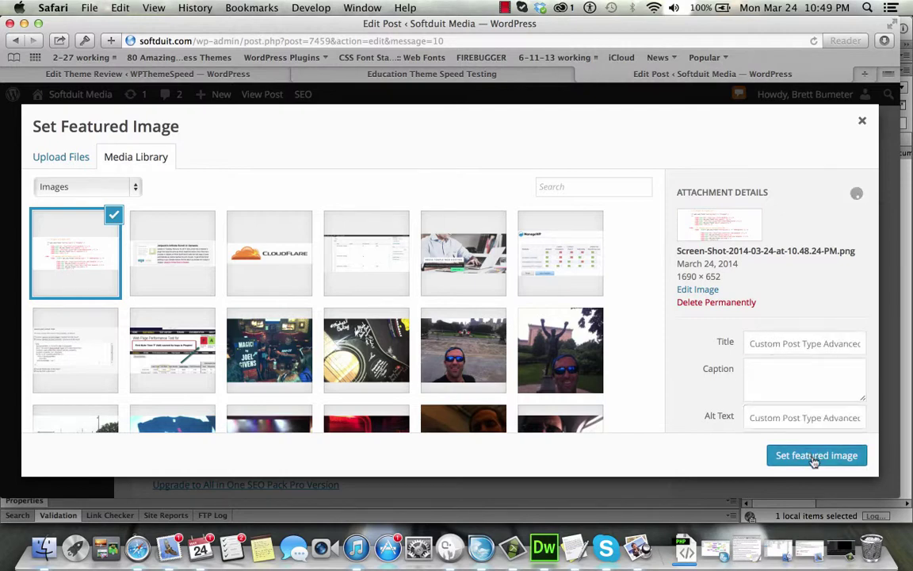
{"action": "left_click", "coordinate": [814, 459]}
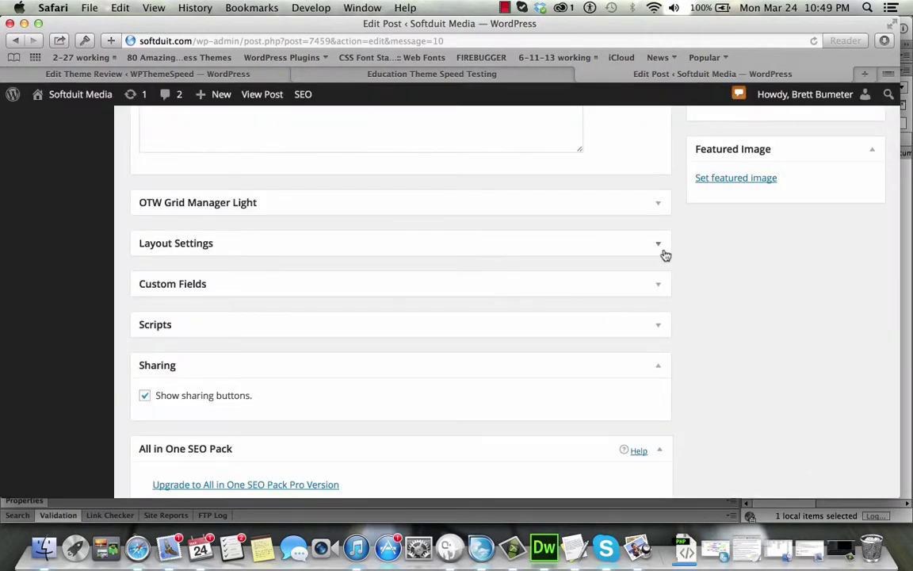
- Publish the post despite the proofreader's suggestions and open the live post in a new tab
{"action": "scroll", "coordinate": [664, 244], "scroll_direction": "up", "scroll_amount": 10}
{"action": "scroll", "coordinate": [666, 244], "scroll_direction": "up", "scroll_amount": 8}
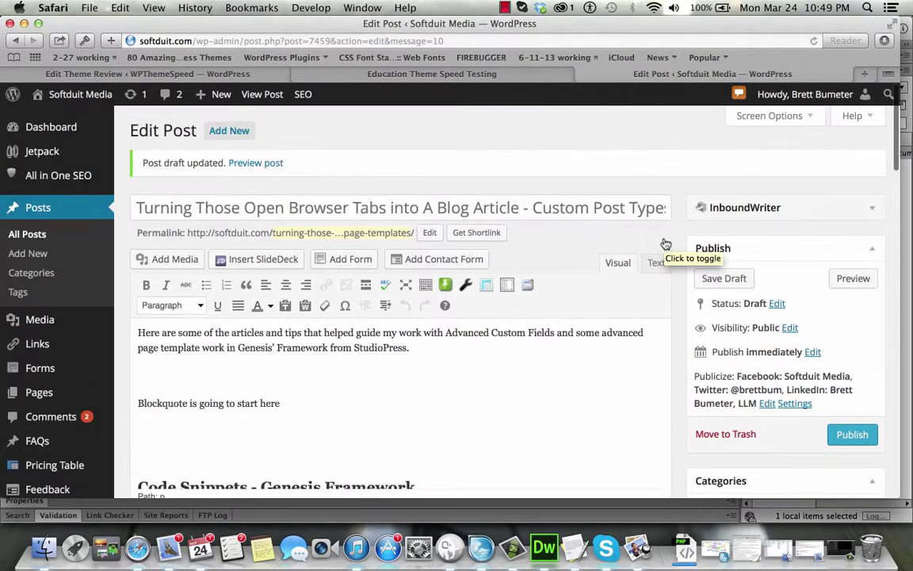
{"action": "left_click", "coordinate": [852, 434]}
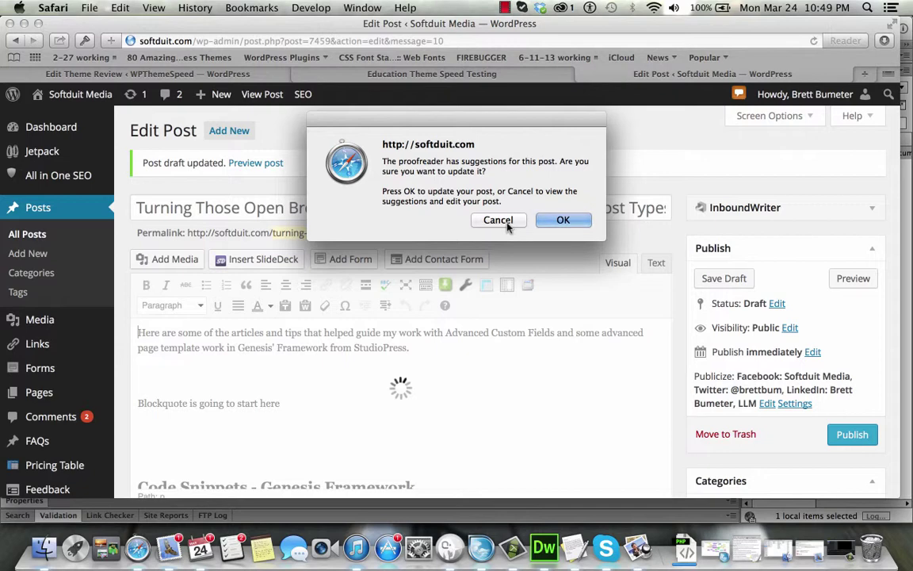
{"action": "left_click", "coordinate": [538, 221]}
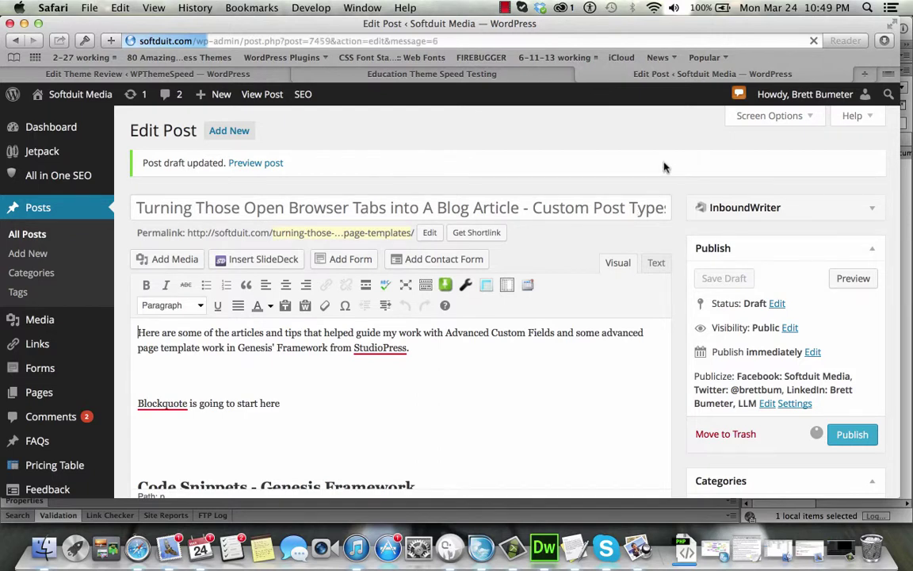
{"action": "key", "text": "super+r"}
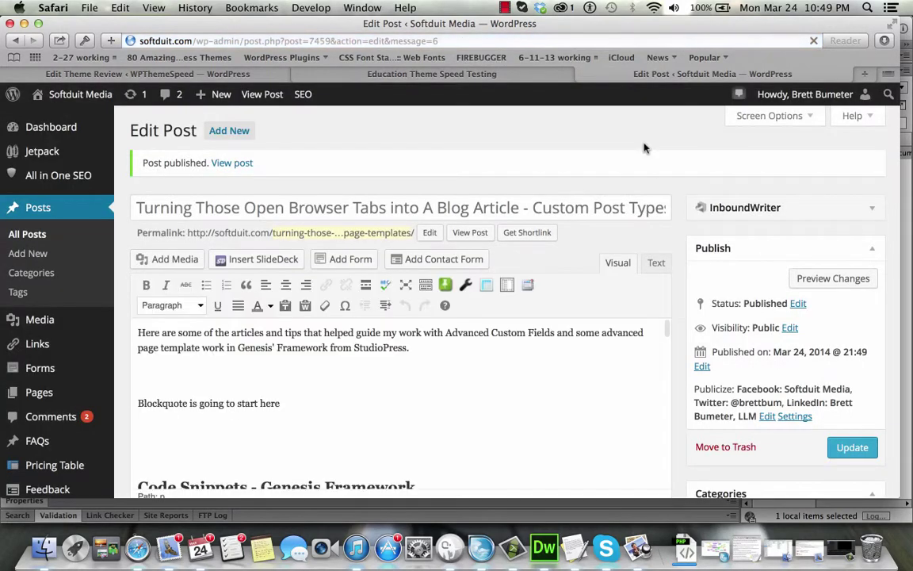
{"action": "right_click", "coordinate": [458, 237]}
{"action": "left_click", "coordinate": [496, 237]}
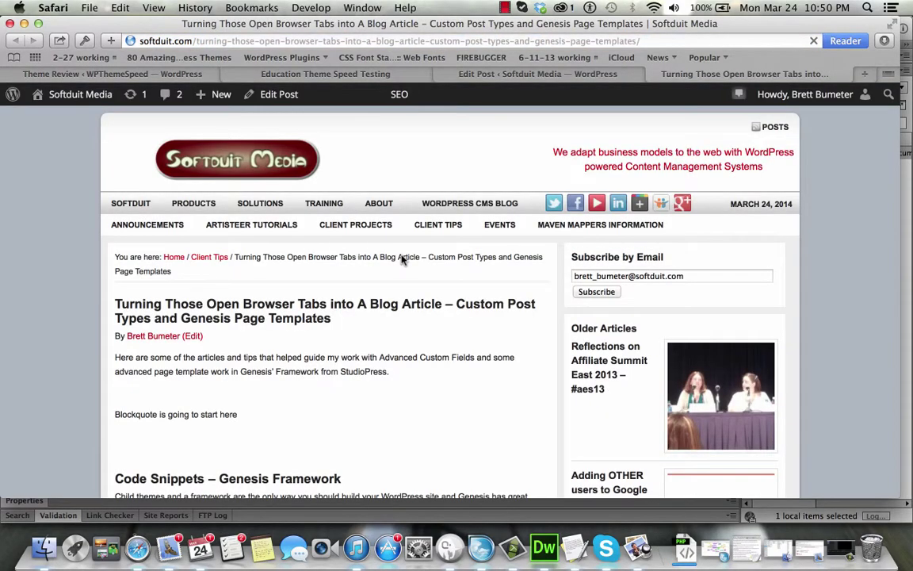
- Review the live post's long article list, then go back to the Edit Post tab
{"action": "scroll", "coordinate": [401, 260], "scroll_direction": "down", "scroll_amount": 3}
{"action": "scroll", "coordinate": [401, 260], "scroll_direction": "down", "scroll_amount": 10}
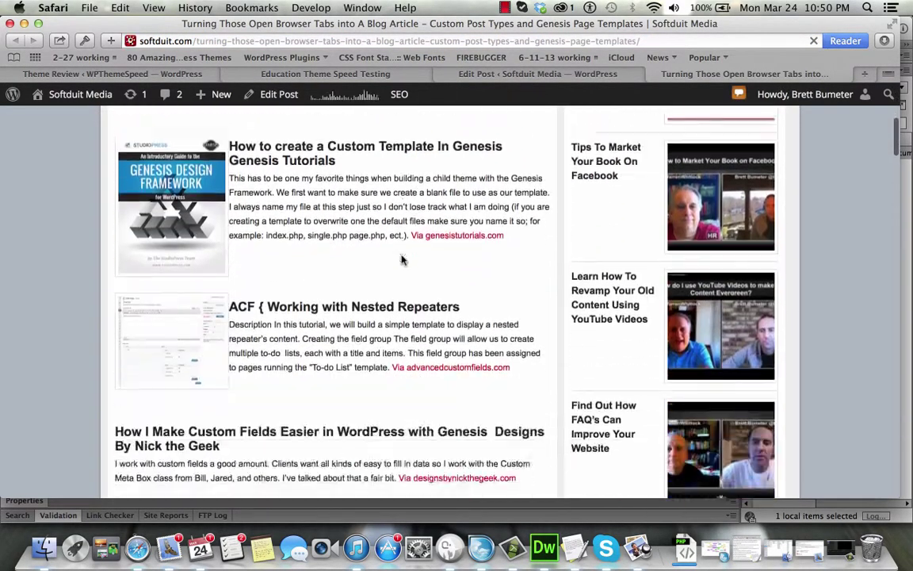
{"action": "scroll", "coordinate": [401, 259], "scroll_direction": "down", "scroll_amount": 10}
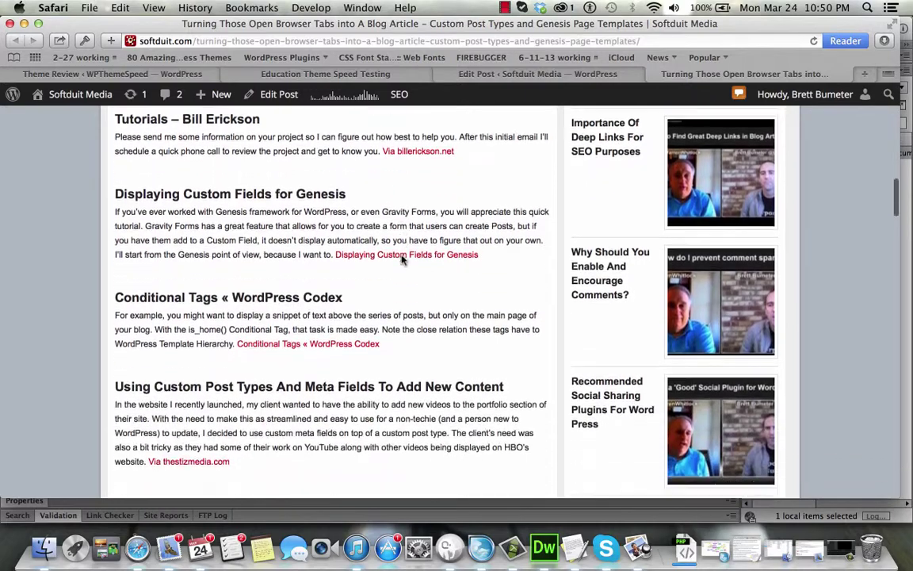
{"action": "scroll", "coordinate": [401, 259], "scroll_direction": "down", "scroll_amount": 10}
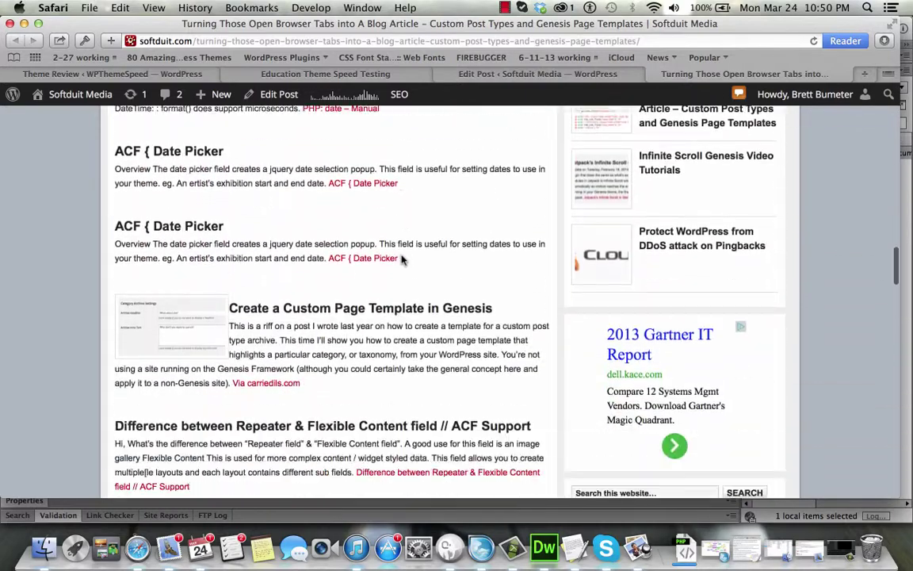
{"action": "scroll", "coordinate": [401, 260], "scroll_direction": "down", "scroll_amount": 10}
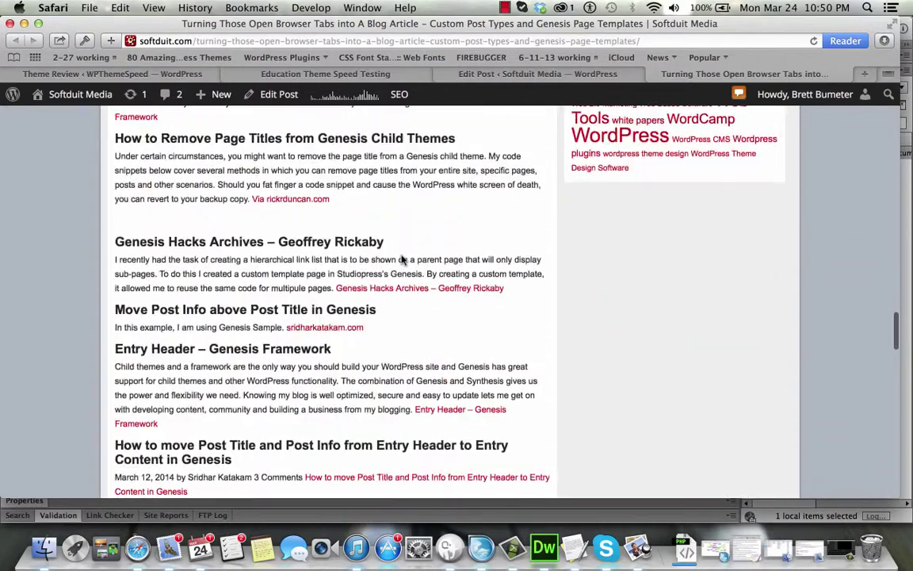
{"action": "scroll", "coordinate": [401, 260], "scroll_direction": "down", "scroll_amount": 12}
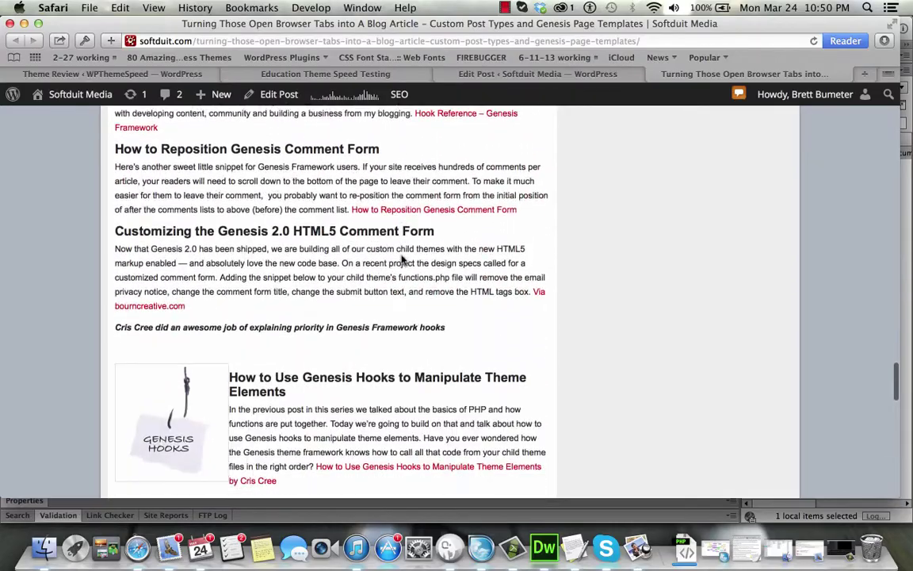
{"action": "scroll", "coordinate": [401, 260], "scroll_direction": "down", "scroll_amount": 3}
{"action": "scroll", "coordinate": [401, 260], "scroll_direction": "up", "scroll_amount": 15}
{"action": "scroll", "coordinate": [402, 260], "scroll_direction": "up", "scroll_amount": 20}
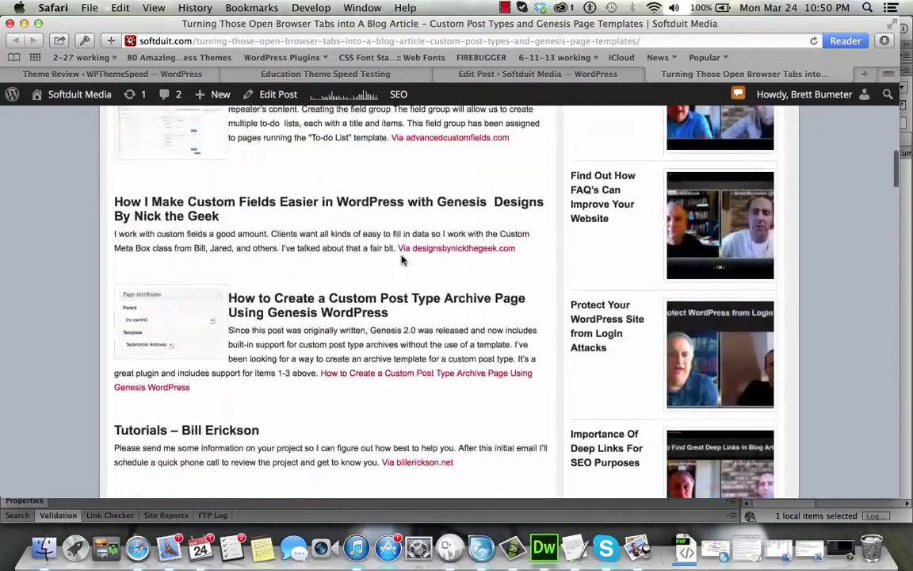
{"action": "scroll", "coordinate": [401, 260], "scroll_direction": "up", "scroll_amount": 2}
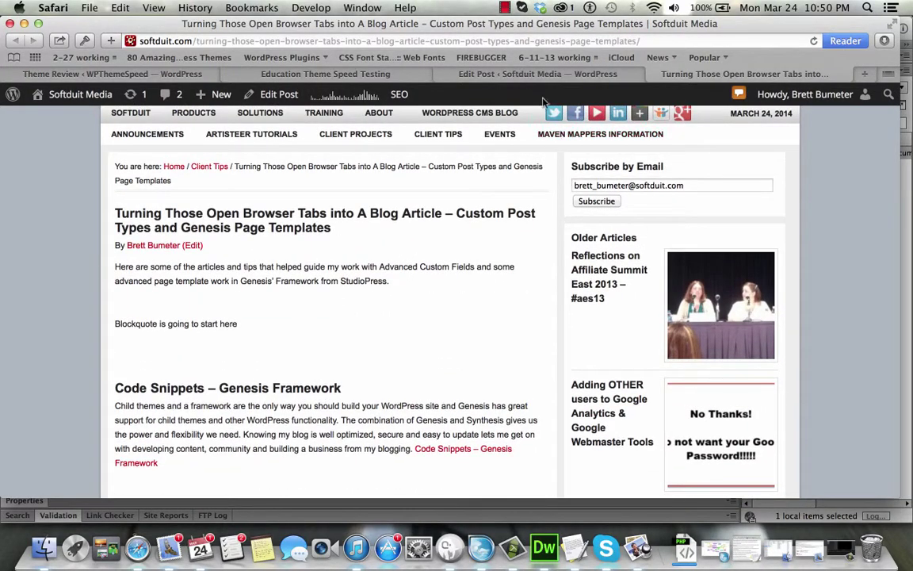
{"action": "left_click", "coordinate": [527, 77]}
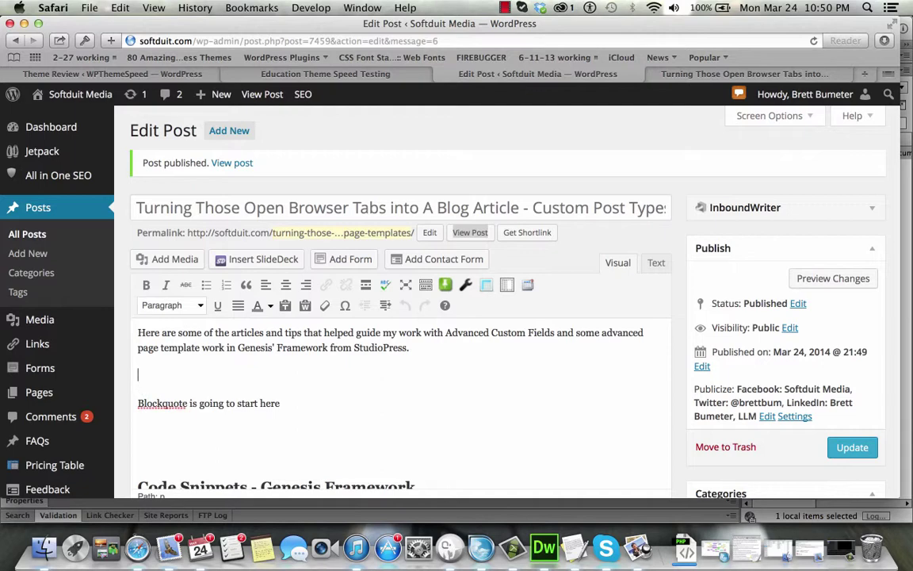
- Delete the placeholder line and wrap the whole article list in a blockquote
{"action": "key", "text": "BackSpace"}
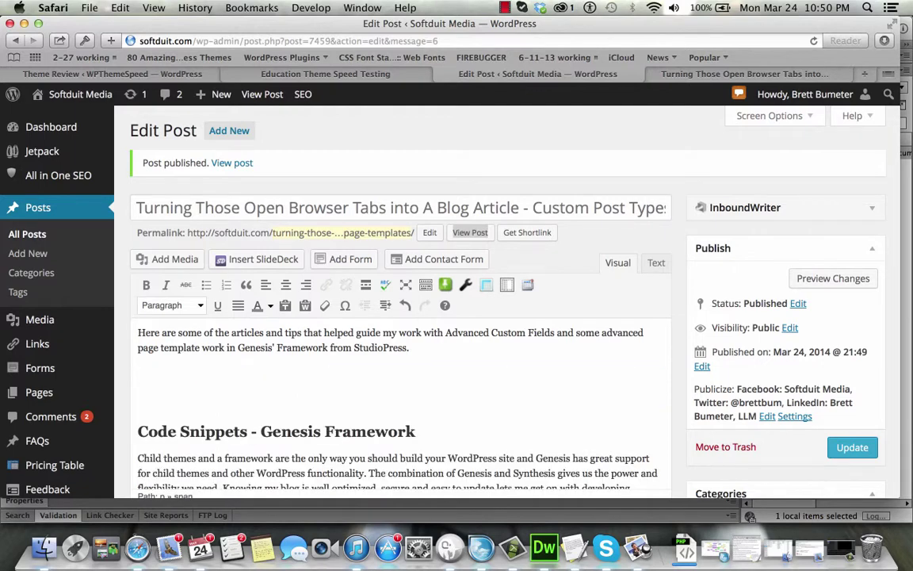
{"action": "key", "text": "shift+Down"}
{"action": "key", "text": "shift+Down"}
{"action": "key", "text": "shift+Down"}
{"action": "key", "text": "shift+Down"}
{"action": "key", "text": "shift+Down"}
{"action": "key", "text": "shift+Down"}
{"action": "key", "text": "shift+Down"}
{"action": "key", "text": "shift+Down"}
{"action": "key", "text": "shift+Down"}
{"action": "key", "text": "shift+Down"}
{"action": "key", "text": "shift+Down"}
{"action": "key", "text": "shift+Down"}
{"action": "key", "text": "shift+Down"}
{"action": "key", "text": "shift+Down"}
{"action": "key", "text": "shift+Down"}
{"action": "key", "text": "shift+Down"}
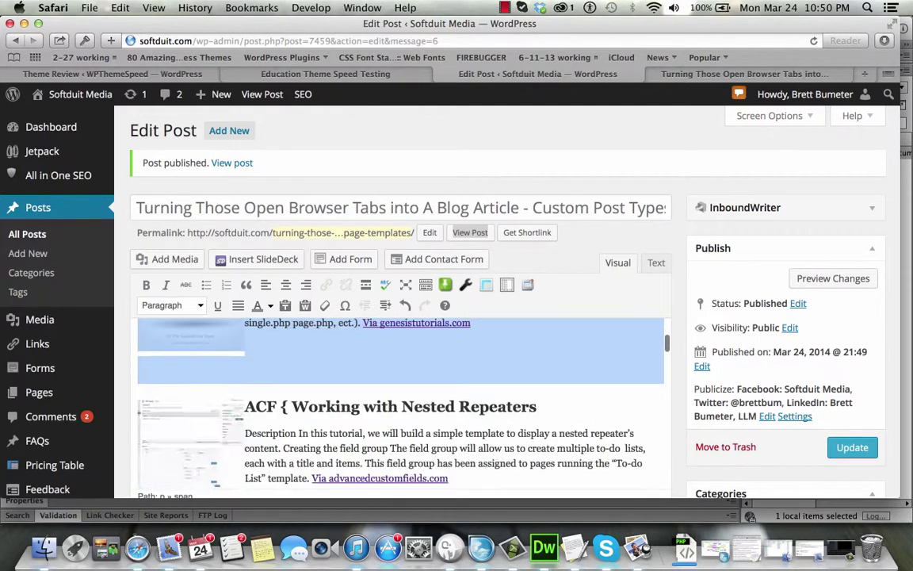
{"action": "key", "text": "shift+Down"}
{"action": "key", "text": "shift+Down"}
{"action": "key", "text": "shift+Down"}
{"action": "key", "text": "shift+Down"}
{"action": "key", "text": "shift+Down"}
{"action": "key", "text": "shift+Down"}
{"action": "key", "text": "shift+Down"}
{"action": "key", "text": "shift+Down"}
{"action": "key", "text": "shift+Down"}
{"action": "key", "text": "shift+Down"}
{"action": "key", "text": "shift+Down"}
{"action": "key", "text": "shift+Down"}
{"action": "key", "text": "shift+Down"}
{"action": "key", "text": "shift+Down"}
{"action": "key", "text": "shift+Down"}
{"action": "key", "text": "shift+Down"}
{"action": "key", "text": "shift+Down"}
{"action": "key", "text": "shift+Down"}
{"action": "key", "text": "shift+Down"}
{"action": "key", "text": "shift+Down"}
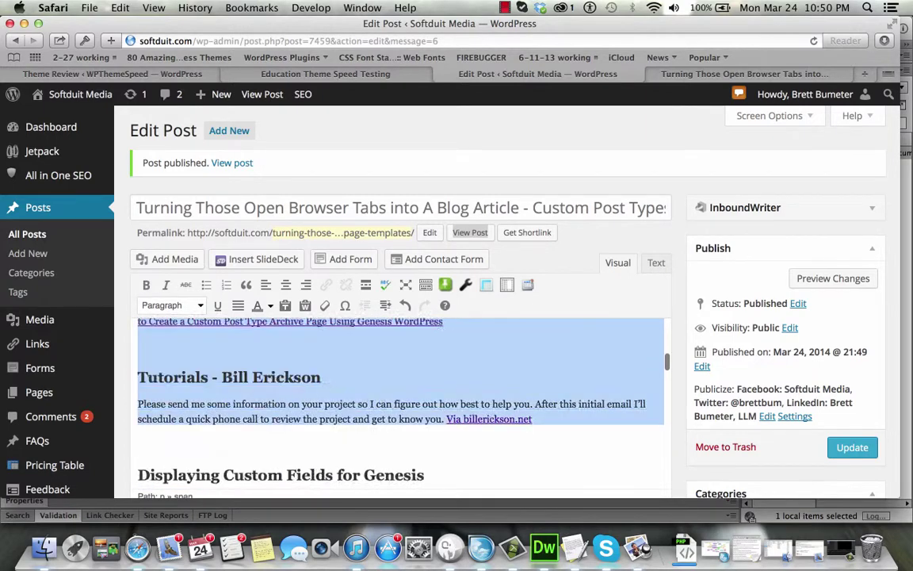
{"action": "key", "text": "shift+Down"}
{"action": "key", "text": "shift+Down"}
{"action": "key", "text": "shift+Down"}
{"action": "key", "text": "shift+Down"}
{"action": "key", "text": "shift+Down"}
{"action": "key", "text": "shift+Down"}
{"action": "key", "text": "shift+Down"}
{"action": "key", "text": "shift+Down"}
{"action": "key", "text": "shift+Down"}
{"action": "key", "text": "shift+Down"}
{"action": "key", "text": "shift+Down"}
{"action": "key", "text": "shift+Down"}
{"action": "key", "text": "shift+Down"}
{"action": "key", "text": "shift+Down"}
{"action": "key", "text": "shift+Down"}
{"action": "key", "text": "shift+Down"}
{"action": "key", "text": "shift+Down"}
{"action": "key", "text": "shift+Down"}
{"action": "key", "text": "shift+Down"}
{"action": "key", "text": "shift+Down"}
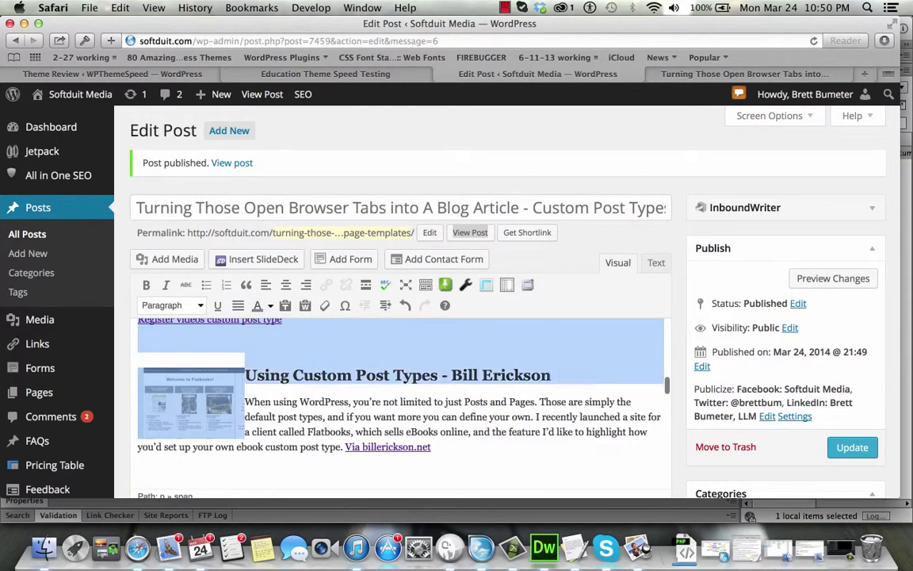
{"action": "key", "text": "shift+Down"}
{"action": "key", "text": "shift+Down"}
{"action": "key", "text": "shift+Down"}
{"action": "key", "text": "shift+Down"}
{"action": "key", "text": "shift+Down"}
{"action": "key", "text": "shift+Down"}
{"action": "key", "text": "shift+Down"}
{"action": "key", "text": "shift+Down"}
{"action": "key", "text": "shift+Down"}
{"action": "key", "text": "shift+Down"}
{"action": "key", "text": "shift+Down"}
{"action": "key", "text": "shift+Down"}
{"action": "key", "text": "shift+Down"}
{"action": "key", "text": "shift+Down"}
{"action": "key", "text": "shift+Down"}
{"action": "key", "text": "shift+Down"}
{"action": "key", "text": "shift+Down"}
{"action": "key", "text": "shift+Down"}
{"action": "key", "text": "shift+Down"}
{"action": "key", "text": "shift+Down"}
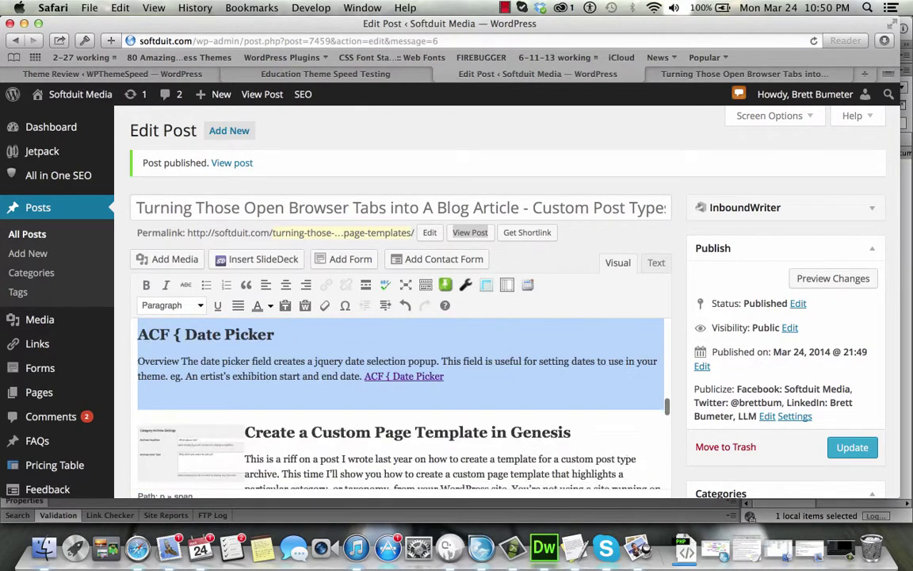
{"action": "key", "text": "shift+Down"}
{"action": "key", "text": "shift+Down"}
{"action": "key", "text": "shift+Down"}
{"action": "key", "text": "shift+Down"}
{"action": "key", "text": "shift+Down"}
{"action": "key", "text": "shift+Down"}
{"action": "key", "text": "shift+Down"}
{"action": "key", "text": "shift+Down"}
{"action": "key", "text": "shift+Down"}
{"action": "key", "text": "shift+Down"}
{"action": "key", "text": "shift+Down"}
{"action": "key", "text": "shift+Down"}
{"action": "key", "text": "shift+Down"}
{"action": "key", "text": "shift+Down"}
{"action": "key", "text": "shift+Down"}
{"action": "key", "text": "shift+Down"}
{"action": "key", "text": "shift+Down"}
{"action": "key", "text": "shift+Down"}
{"action": "key", "text": "shift+Down"}
{"action": "key", "text": "shift+Down"}
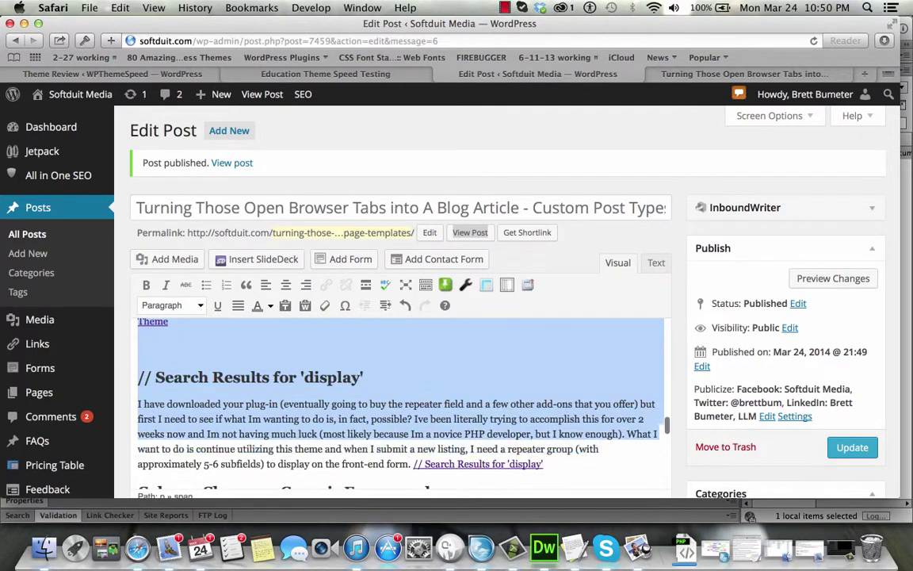
{"action": "key", "text": "shift+Down"}
{"action": "key", "text": "shift+Down"}
{"action": "key", "text": "shift+Down"}
{"action": "key", "text": "shift+Down"}
{"action": "key", "text": "shift+Down"}
{"action": "key", "text": "shift+Down"}
{"action": "key", "text": "shift+Down"}
{"action": "key", "text": "shift+Down"}
{"action": "key", "text": "shift+Down"}
{"action": "key", "text": "shift+Down"}
{"action": "key", "text": "shift+Down"}
{"action": "key", "text": "shift+Down"}
{"action": "key", "text": "shift+Down"}
{"action": "key", "text": "shift+Down"}
{"action": "key", "text": "shift+Down"}
{"action": "key", "text": "shift+Down"}
{"action": "key", "text": "shift+Down"}
{"action": "key", "text": "shift+Down"}
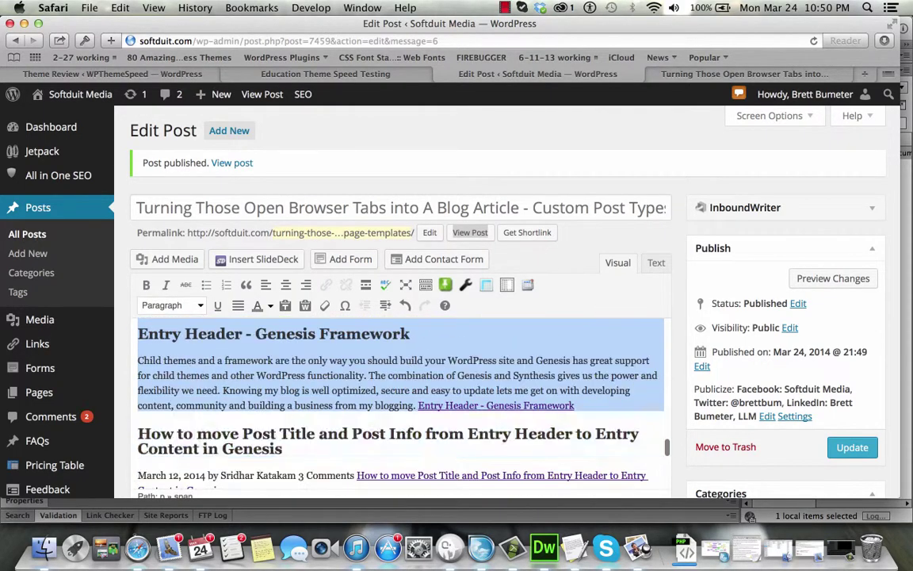
{"action": "key", "text": "shift+Down"}
{"action": "key", "text": "shift+Down"}
{"action": "key", "text": "shift+Down"}
{"action": "key", "text": "shift+Down"}
{"action": "key", "text": "shift+Down"}
{"action": "key", "text": "shift+Down"}
{"action": "key", "text": "shift+Down"}
{"action": "key", "text": "shift+Down"}
{"action": "key", "text": "shift+Down"}
{"action": "key", "text": "shift+Down"}
{"action": "key", "text": "shift+Down"}
{"action": "key", "text": "shift+Down"}
{"action": "key", "text": "shift+Down"}
{"action": "key", "text": "shift+Down"}
{"action": "key", "text": "shift+Down"}
{"action": "key", "text": "shift+Down"}
{"action": "key", "text": "shift+Down"}
{"action": "key", "text": "shift+Down"}
{"action": "key", "text": "shift+Down"}
{"action": "key", "text": "shift+Down"}
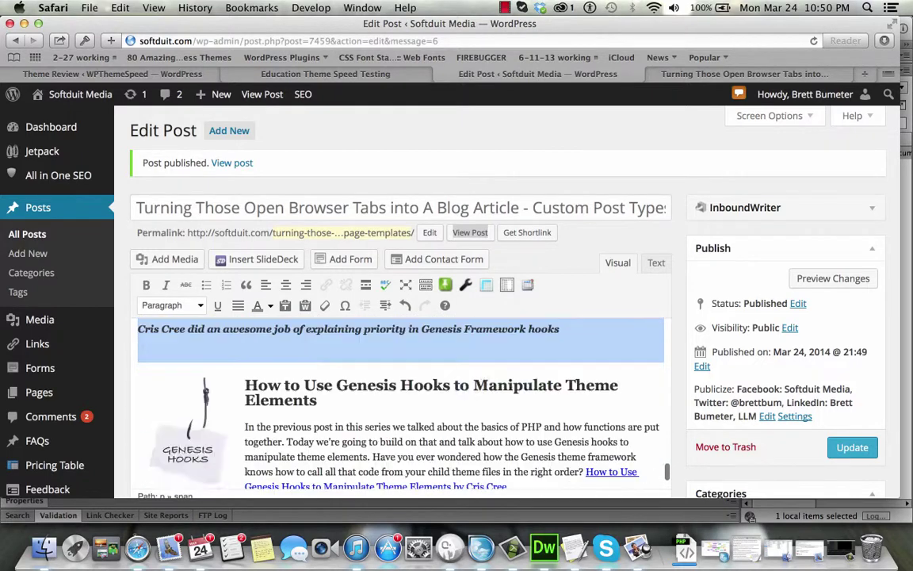
{"action": "key", "text": "shift+Down"}
{"action": "key", "text": "shift+Down"}
{"action": "key", "text": "shift+Down"}
{"action": "key", "text": "shift+Down"}
{"action": "key", "text": "shift+Down"}
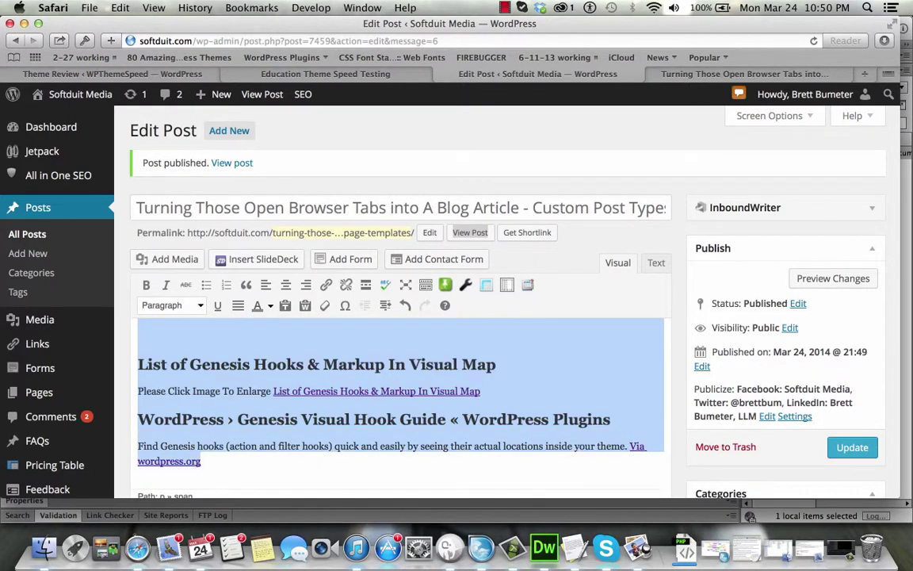
{"action": "key", "text": "super+c"}
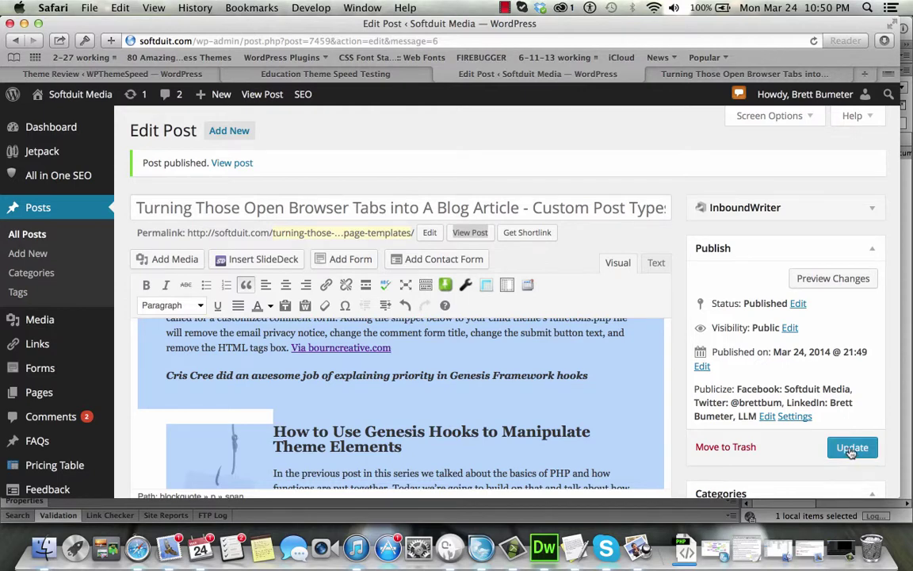
- Deselect the blockquoted list and put the cursor after the intro paragraph
{"action": "left_click", "coordinate": [603, 366]}
{"action": "scroll", "coordinate": [604, 365], "scroll_direction": "down", "scroll_amount": 5}
{"action": "scroll", "coordinate": [605, 364], "scroll_direction": "up", "scroll_amount": 15}
{"action": "left_click", "coordinate": [517, 350]}
- Add a second intro paragraph saying this long list aided the recent WPThemeSpeed project
{"action": "key", "text": "Return"}
{"action": "type", "text": "this"}
{"action": "key", "text": "BackSpace"}
{"action": "key", "text": "BackSpace"}
{"action": "key", "text": "BackSpace"}
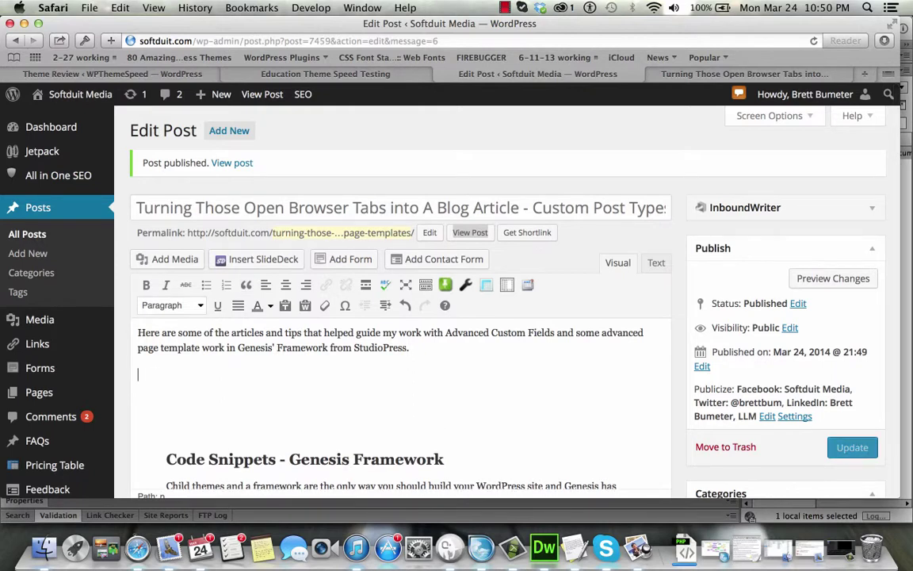
{"action": "type", "text": "his long list of great articles and resources"}
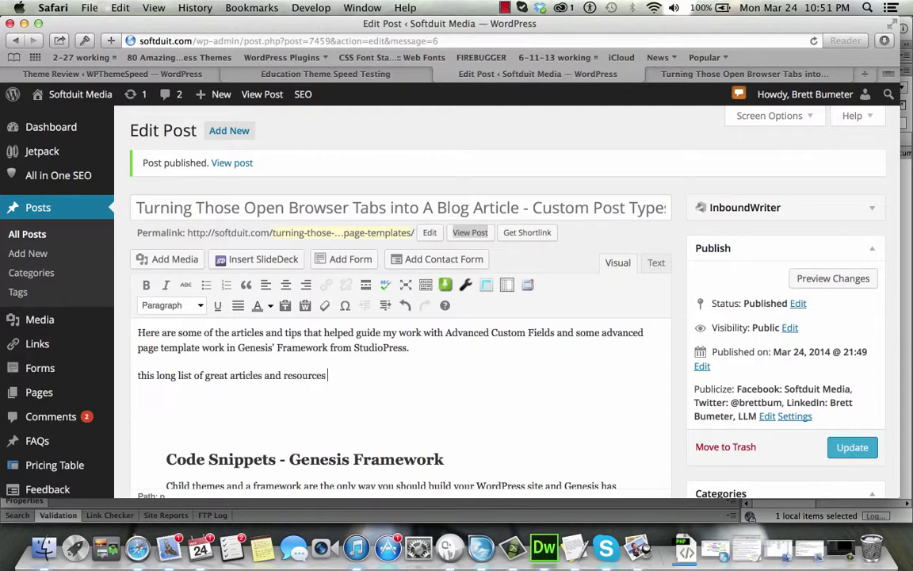
{"action": "type", "text": " aided me in my recent pr"}
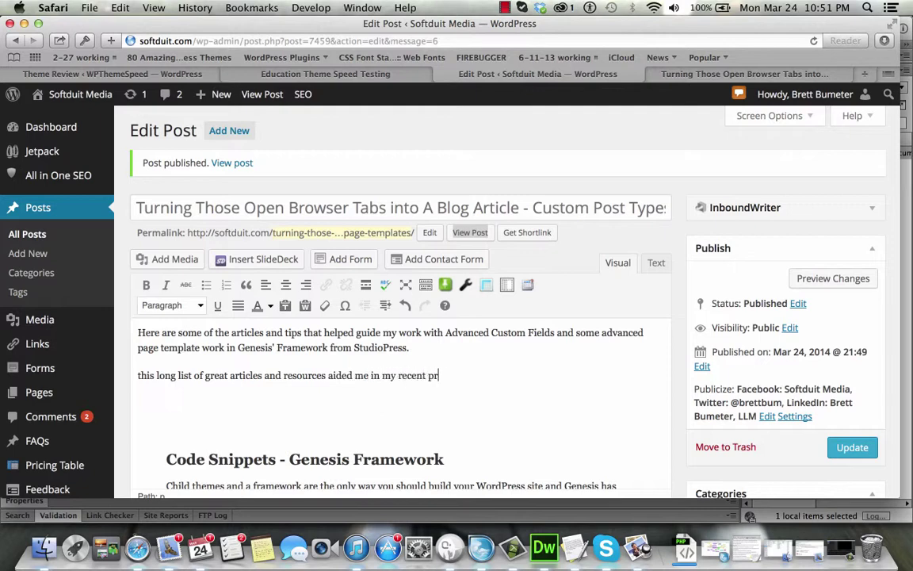
{"action": "type", "text": "oject building ou"}
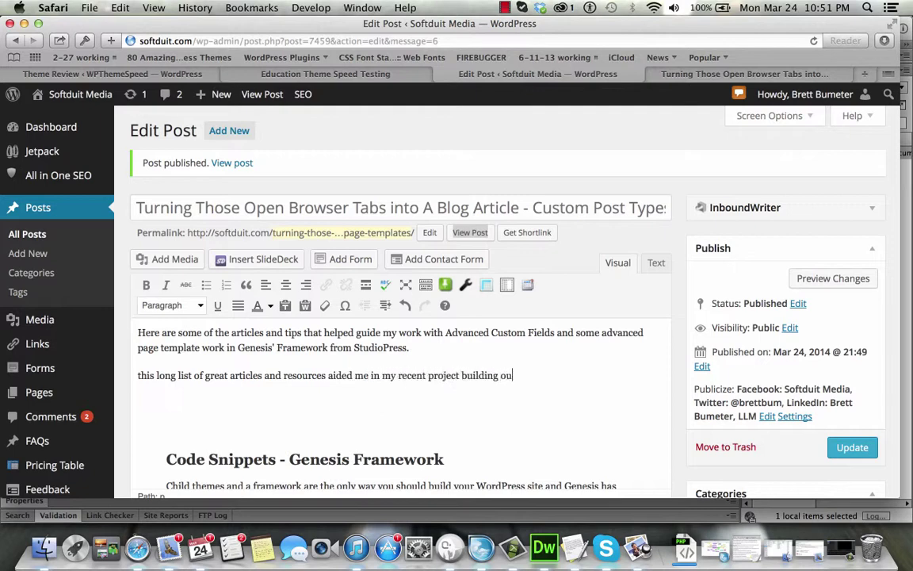
{"action": "type", "text": "t a new website called WP"}
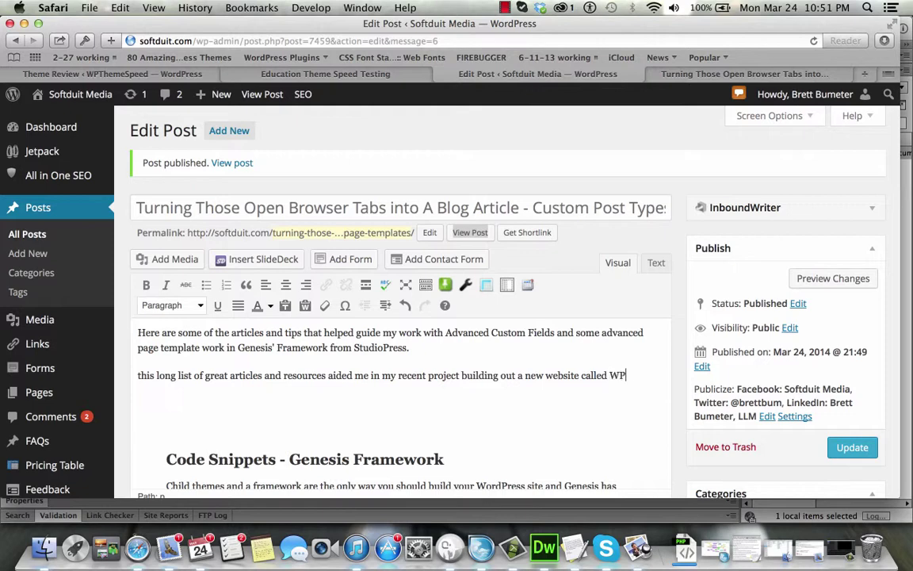
{"action": "type", "text": "Speed."}
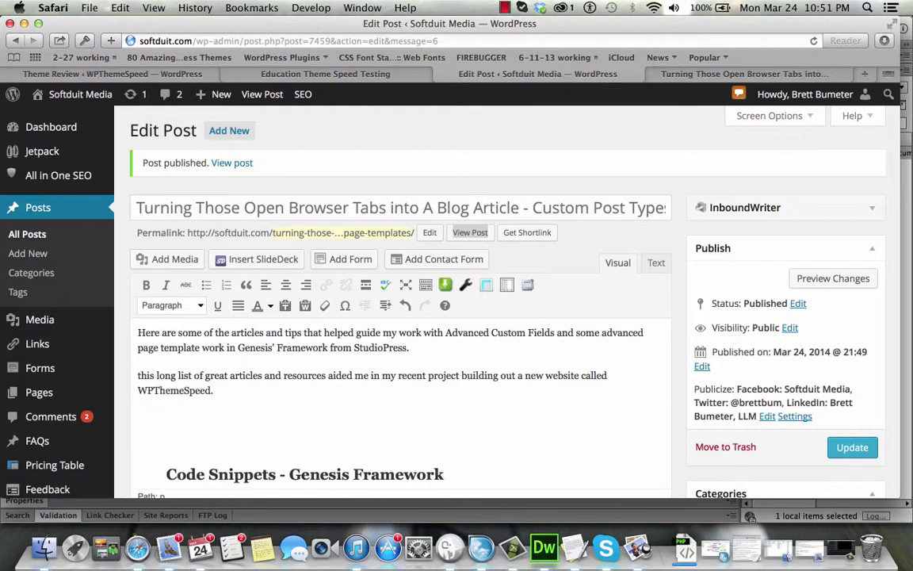
{"action": "left_click_drag", "start_coordinate": [212, 390], "coordinate": [138, 389]}
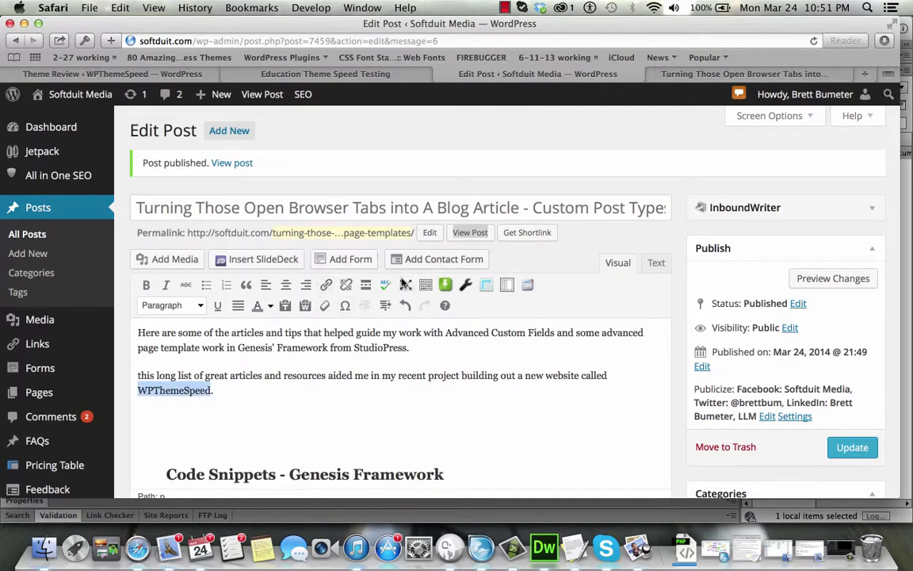
{"action": "left_click", "coordinate": [326, 284]}
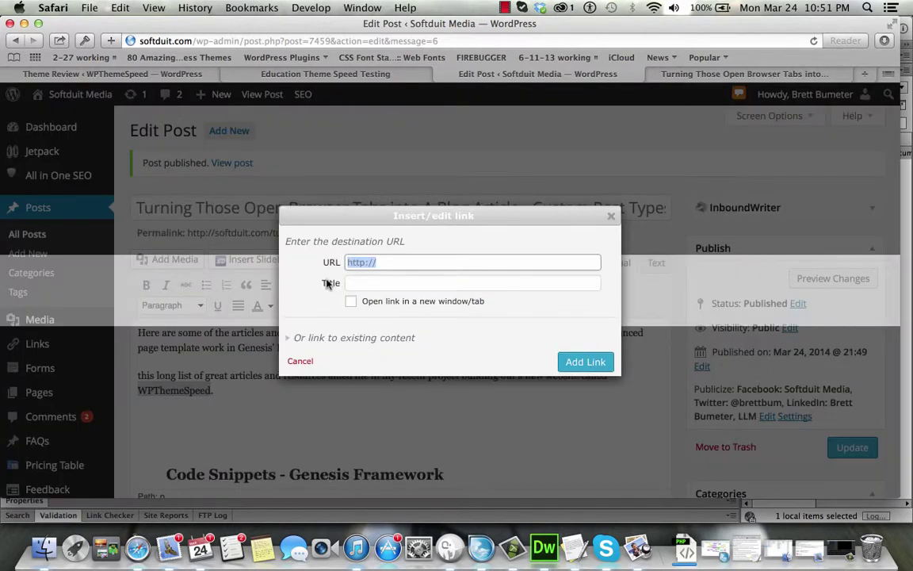
{"action": "left_click", "coordinate": [377, 262]}
{"action": "type", "text": "wpthemespeed.com"}
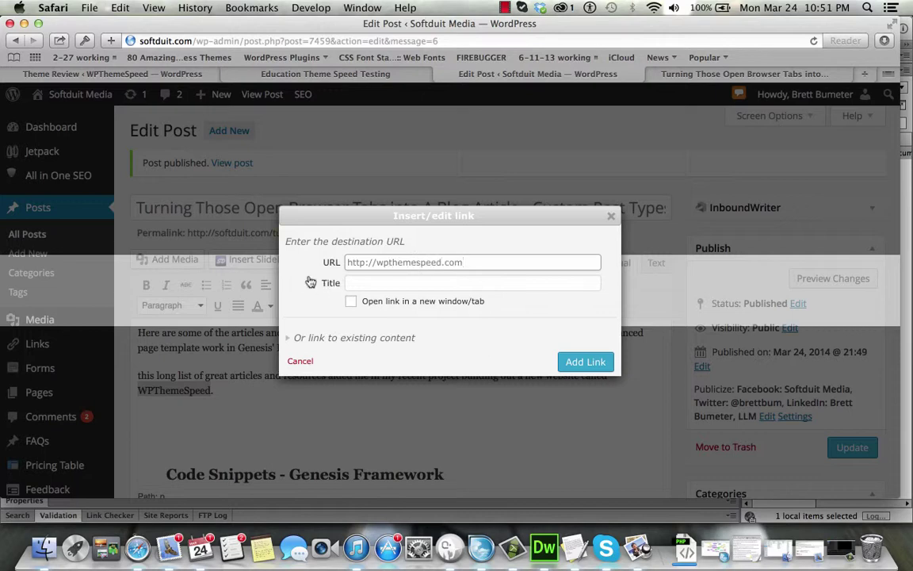
{"action": "left_click", "coordinate": [351, 301]}
{"action": "left_click", "coordinate": [587, 366]}
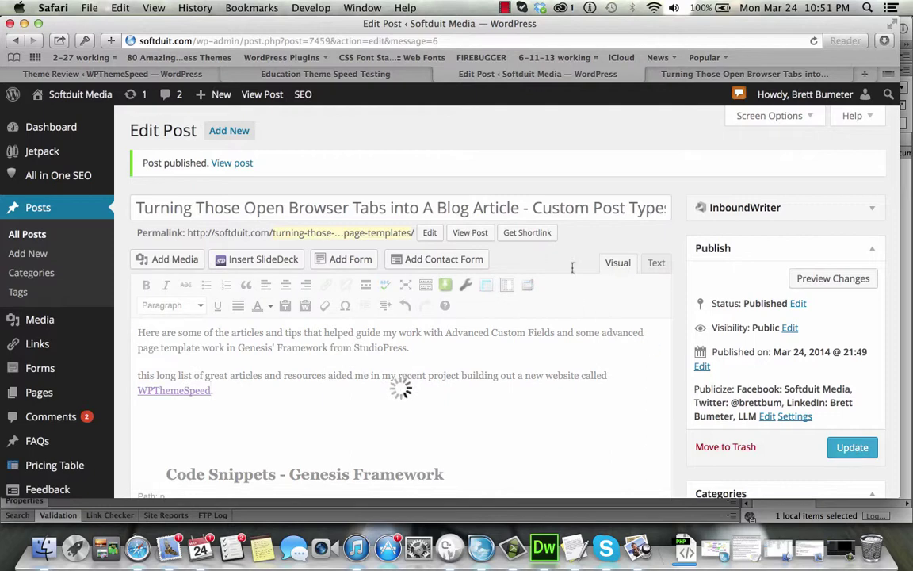
- Confirm the post update despite the proofreader's suggestions
{"action": "left_click", "coordinate": [753, 74]}
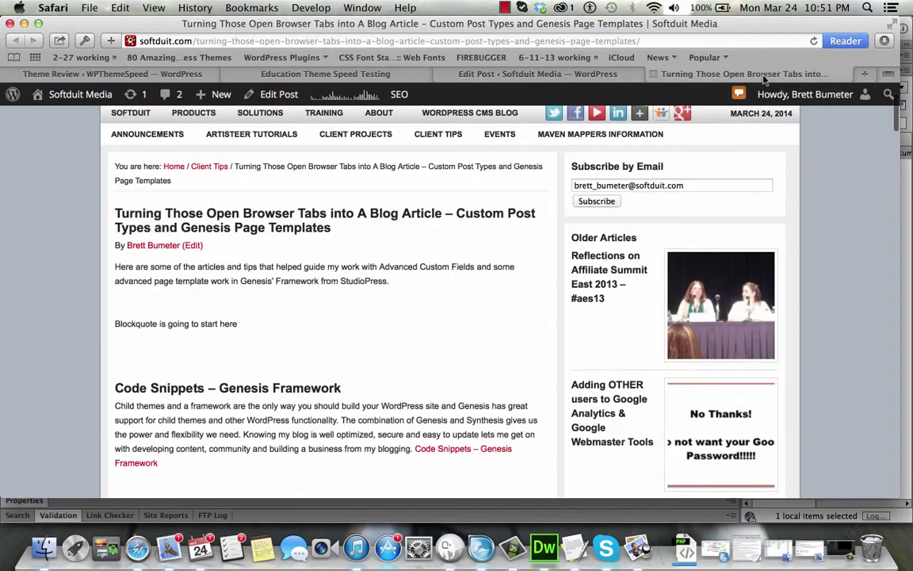
{"action": "left_click", "coordinate": [504, 74]}
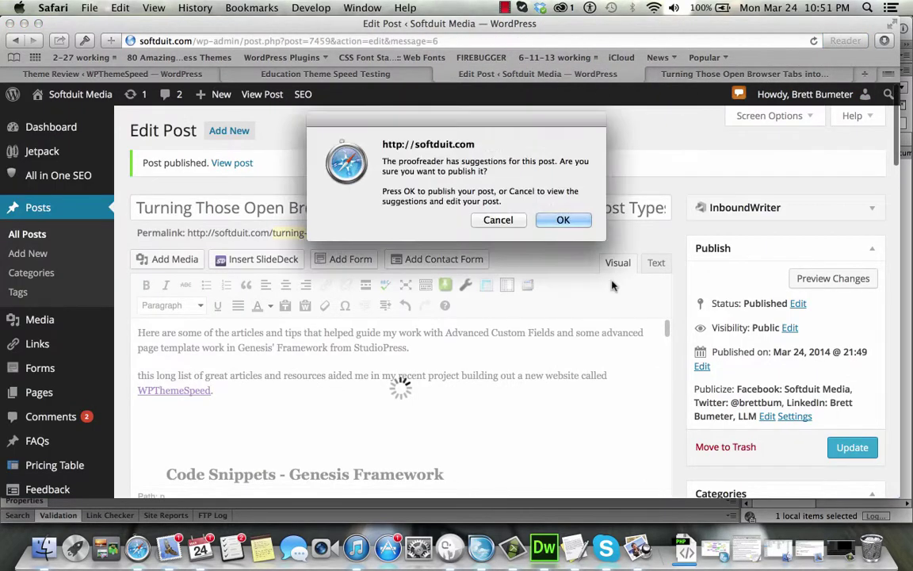
{"action": "left_click", "coordinate": [558, 219]}
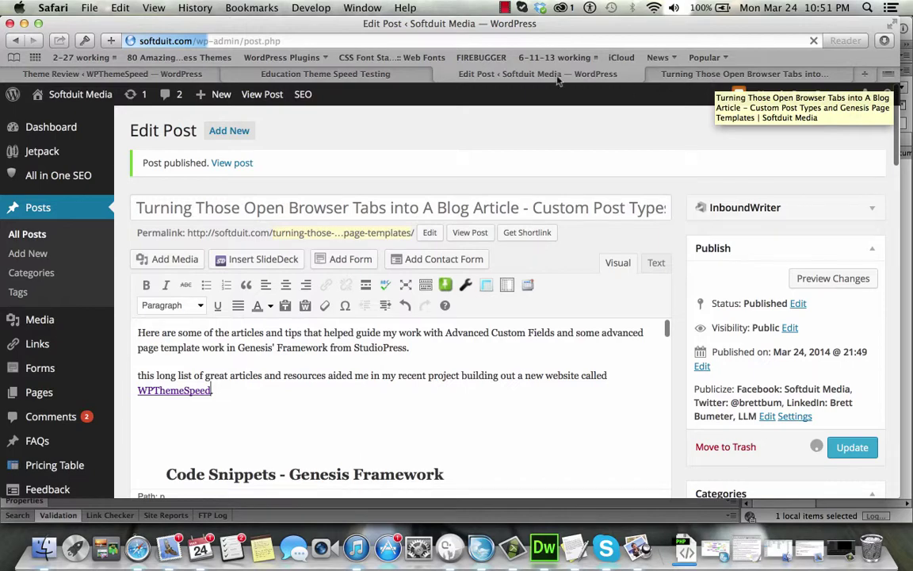
- Reload the published post to show the new WPThemeSpeed sentence
{"action": "left_click", "coordinate": [722, 76]}
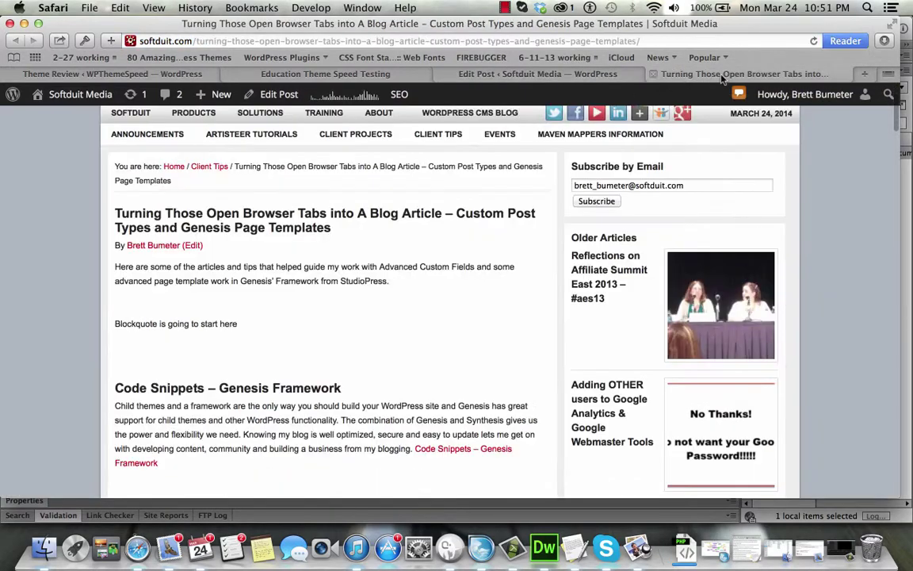
{"action": "left_click", "coordinate": [621, 76]}
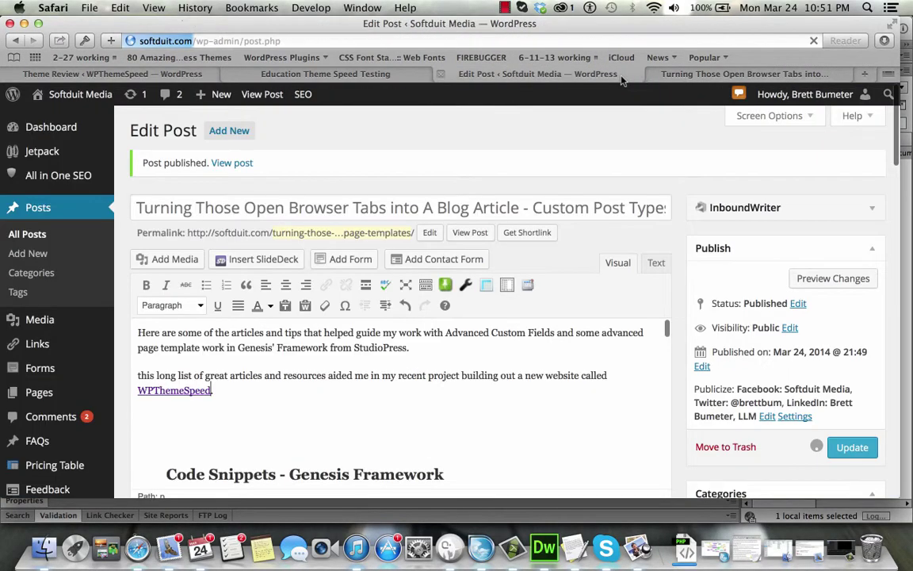
{"action": "left_click", "coordinate": [703, 75]}
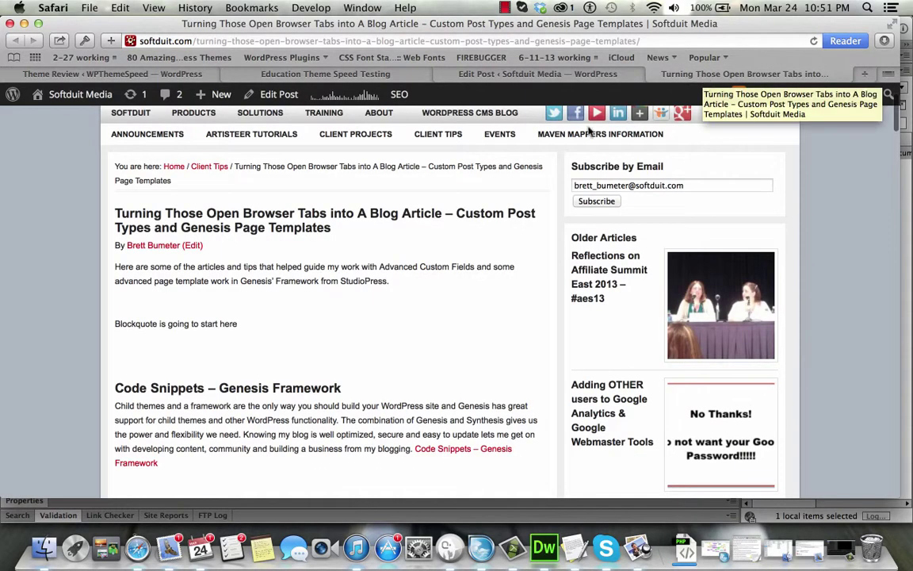
{"action": "left_click", "coordinate": [576, 77]}
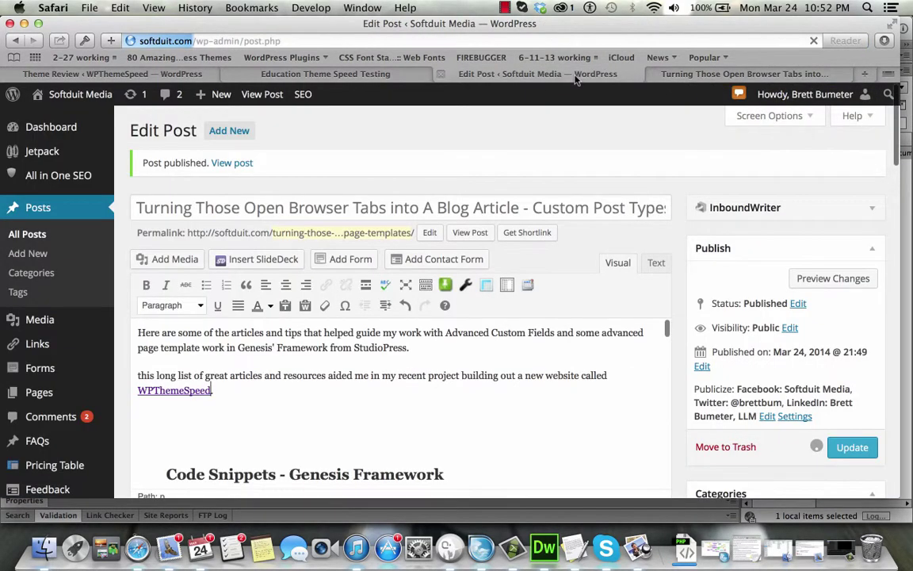
{"action": "scroll", "coordinate": [485, 271], "scroll_direction": "down", "scroll_amount": 3}
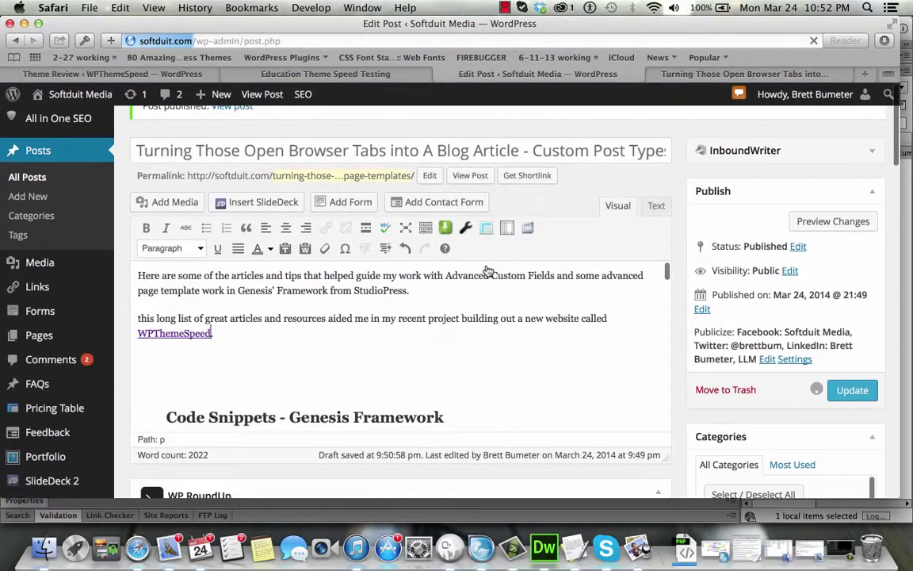
{"action": "left_click", "coordinate": [723, 77]}
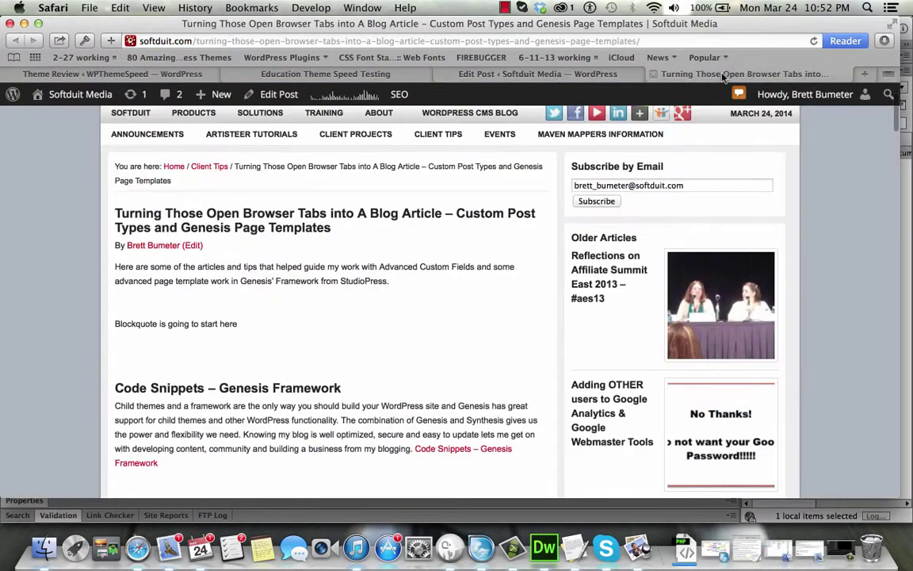
{"action": "left_click", "coordinate": [814, 42]}
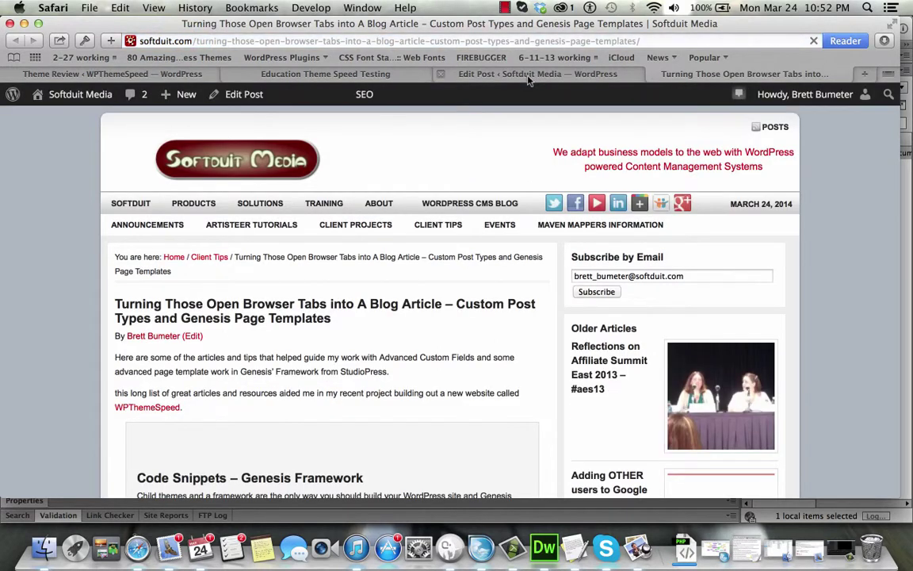
- Scroll the refreshed post, then go to the Softduit Media home page
{"action": "scroll", "coordinate": [401, 383], "scroll_direction": "down", "scroll_amount": 15}
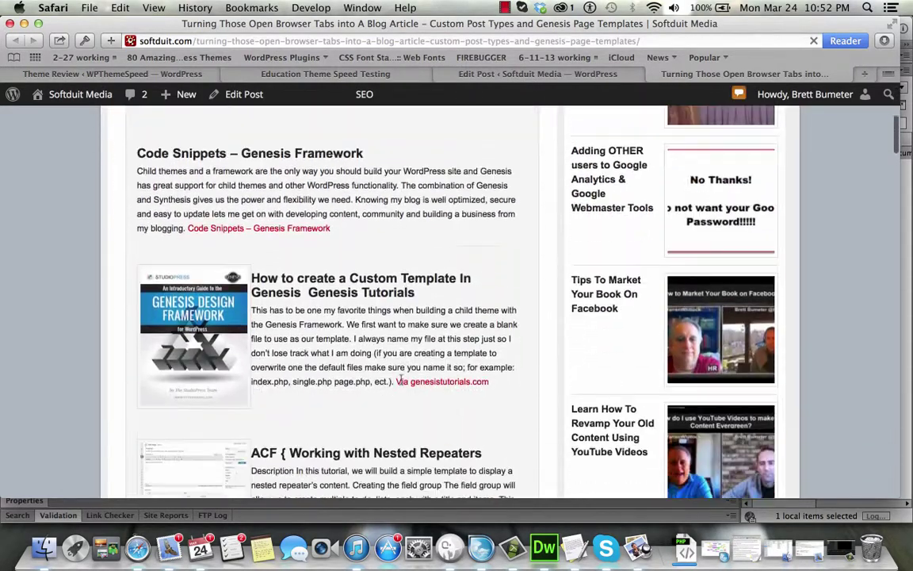
{"action": "scroll", "coordinate": [401, 381], "scroll_direction": "down", "scroll_amount": 15}
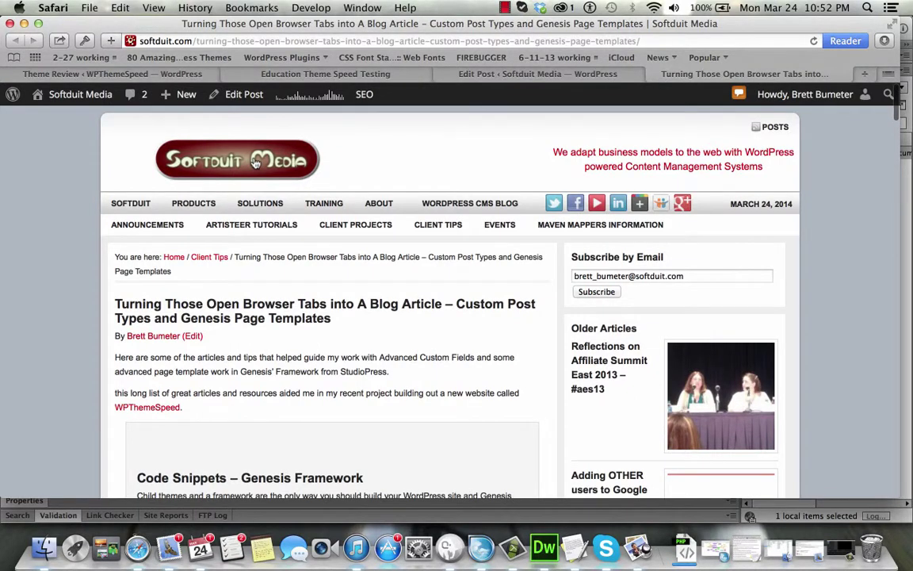
{"action": "left_click", "coordinate": [255, 161]}
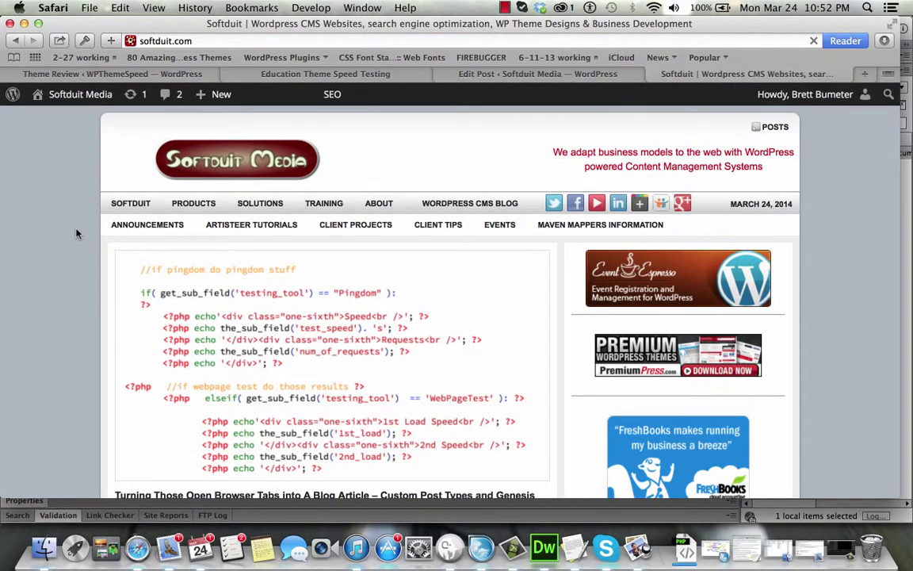
- Reopen the Open Browser Tabs article from the home page and scroll its roundup entries
{"action": "scroll", "coordinate": [76, 233], "scroll_direction": "down", "scroll_amount": 5}
{"action": "scroll", "coordinate": [76, 233], "scroll_direction": "down", "scroll_amount": 5}
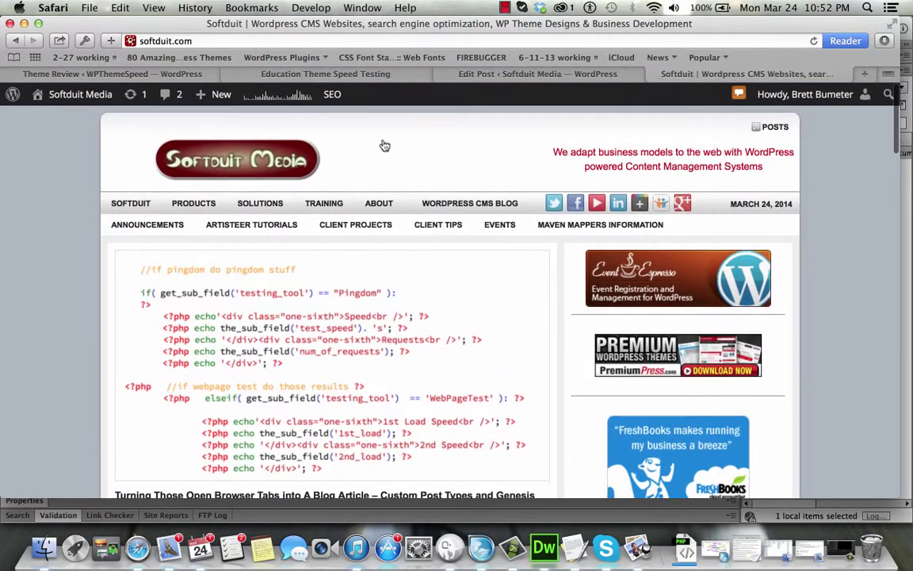
{"action": "scroll", "coordinate": [283, 327], "scroll_direction": "down", "scroll_amount": 3}
{"action": "left_click", "coordinate": [268, 318]}
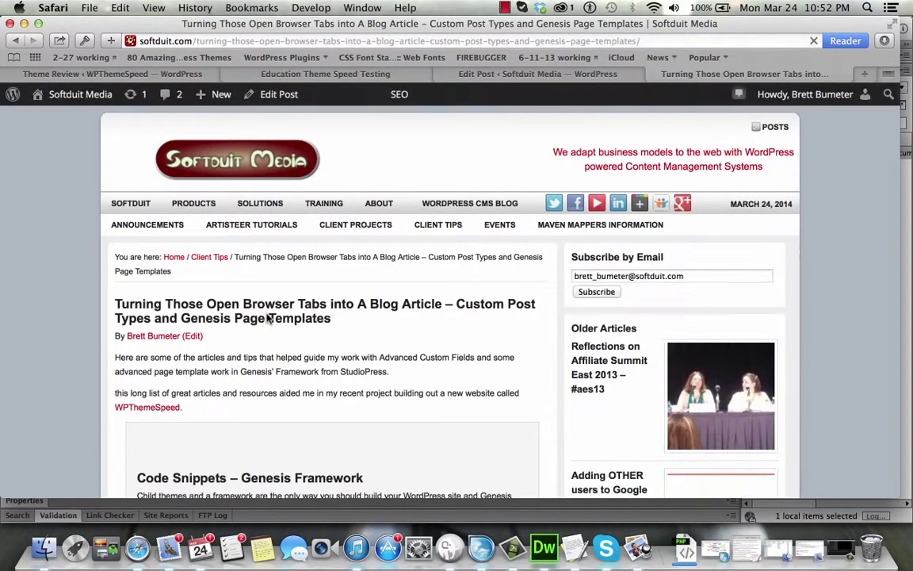
{"action": "scroll", "coordinate": [267, 318], "scroll_direction": "down", "scroll_amount": 4}
{"action": "scroll", "coordinate": [266, 317], "scroll_direction": "down", "scroll_amount": 5}
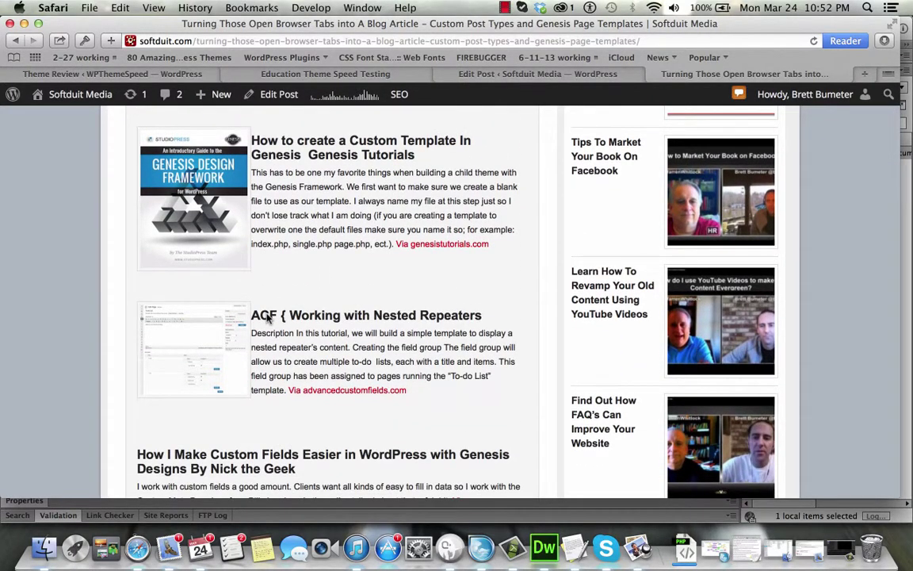
{"action": "scroll", "coordinate": [267, 317], "scroll_direction": "down", "scroll_amount": 5}
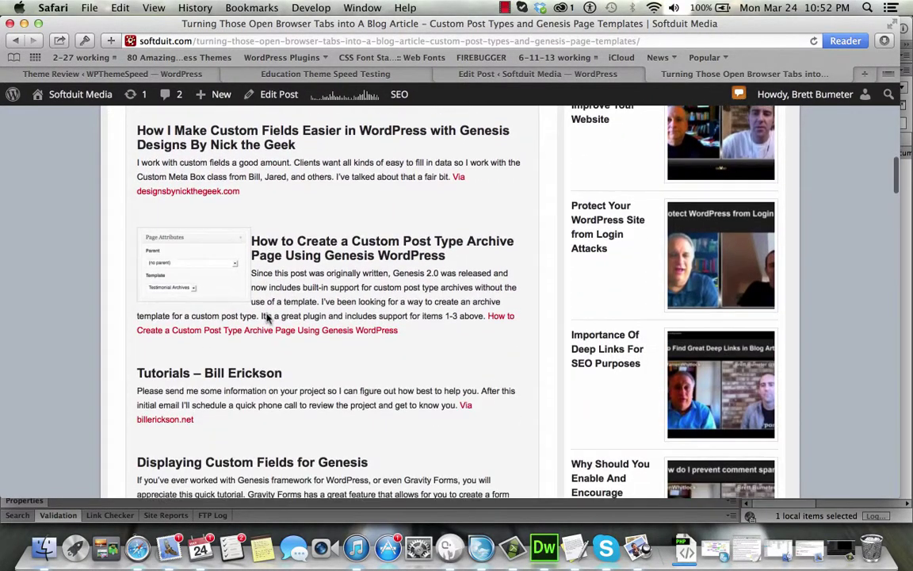
{"action": "scroll", "coordinate": [333, 317], "scroll_direction": "down", "scroll_amount": 5}
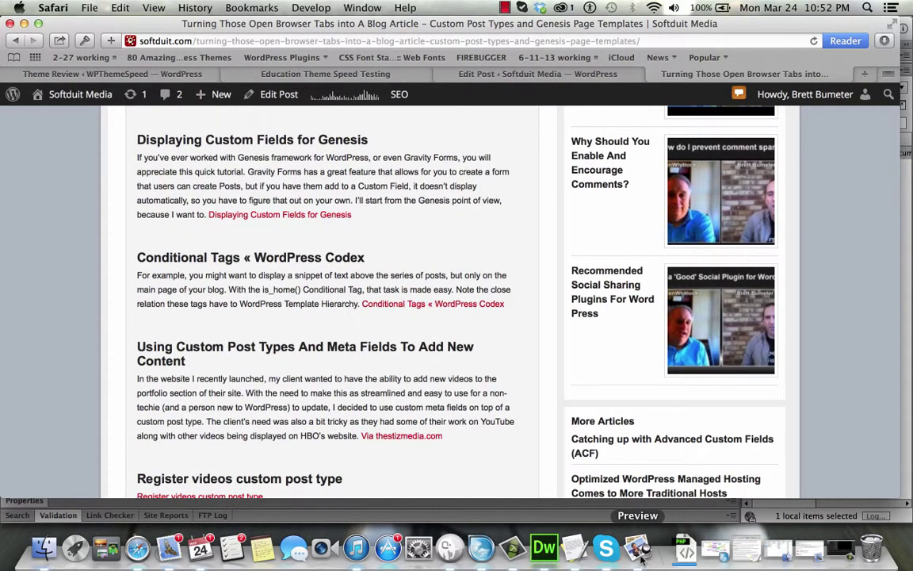
- Back in Edit Post, review the WP RoundUp box, Tags and the code-screenshot Featured Image
{"action": "left_click", "coordinate": [492, 75]}
{"action": "scroll", "coordinate": [626, 372], "scroll_direction": "down", "scroll_amount": 10}
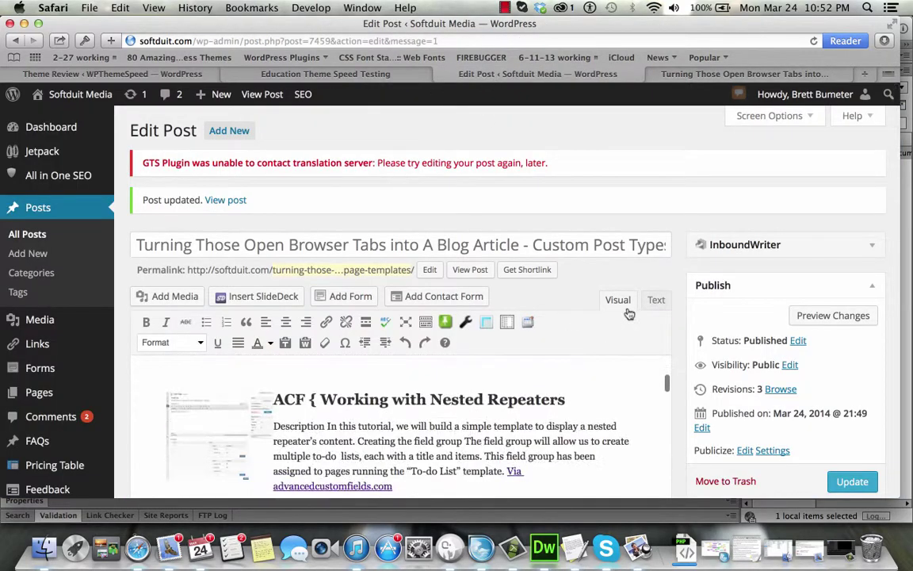
{"action": "scroll", "coordinate": [650, 313], "scroll_direction": "down", "scroll_amount": 15}
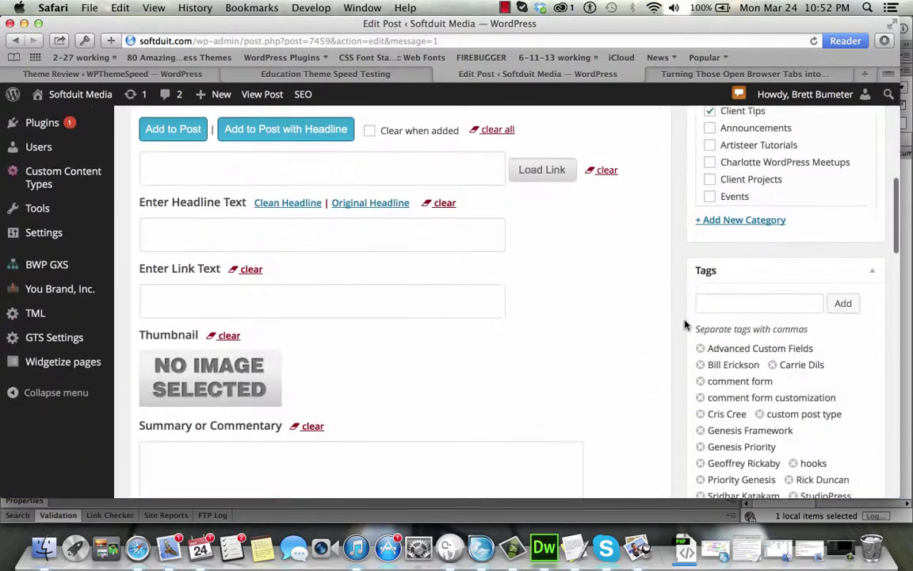
{"action": "scroll", "coordinate": [685, 325], "scroll_direction": "up", "scroll_amount": 5}
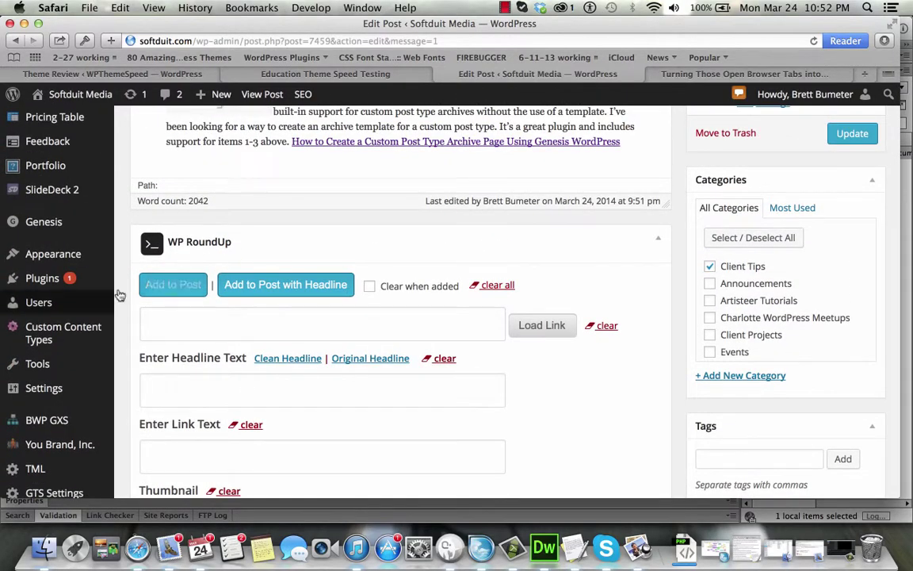
{"action": "mouse_move", "coordinate": [107, 376]}
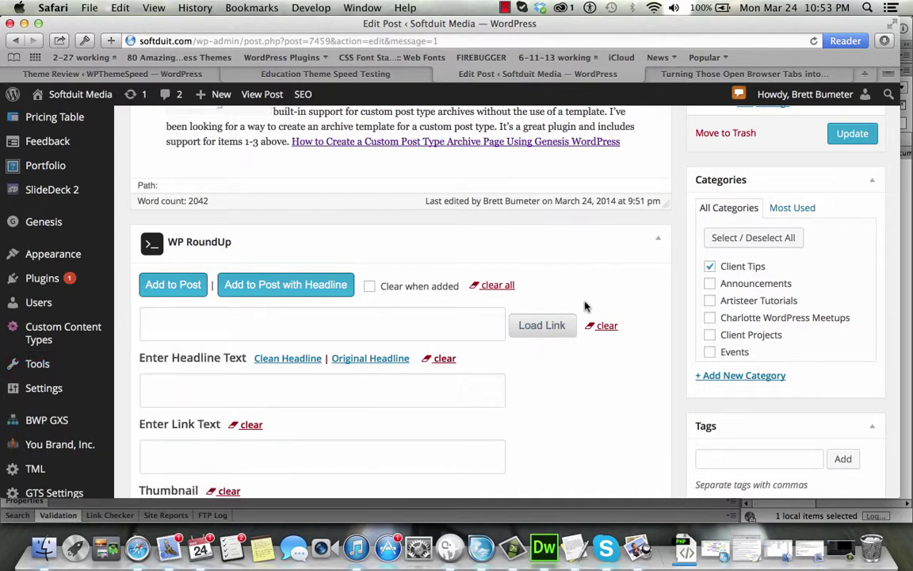
{"action": "mouse_move", "coordinate": [68, 451]}
{"action": "scroll", "coordinate": [686, 354], "scroll_direction": "down", "scroll_amount": 8}
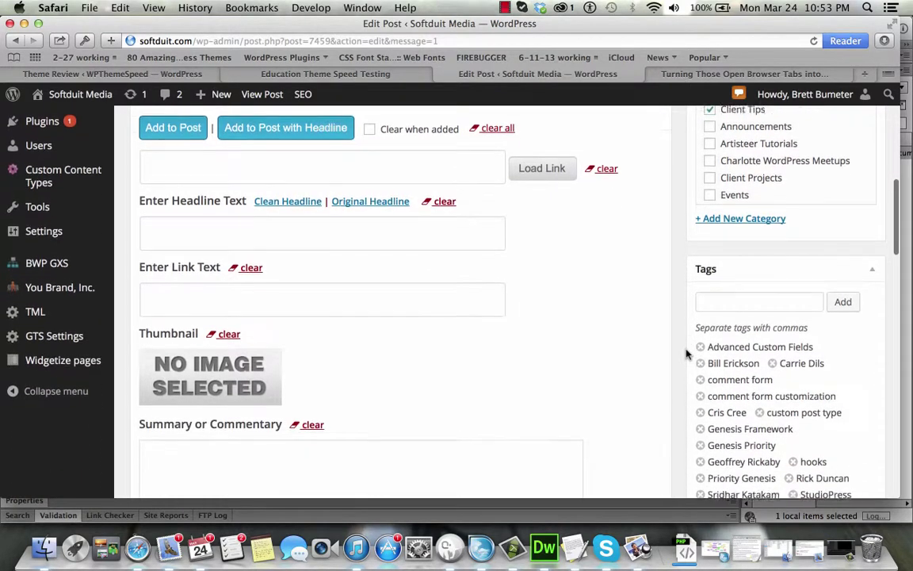
{"action": "scroll", "coordinate": [686, 354], "scroll_direction": "down", "scroll_amount": 8}
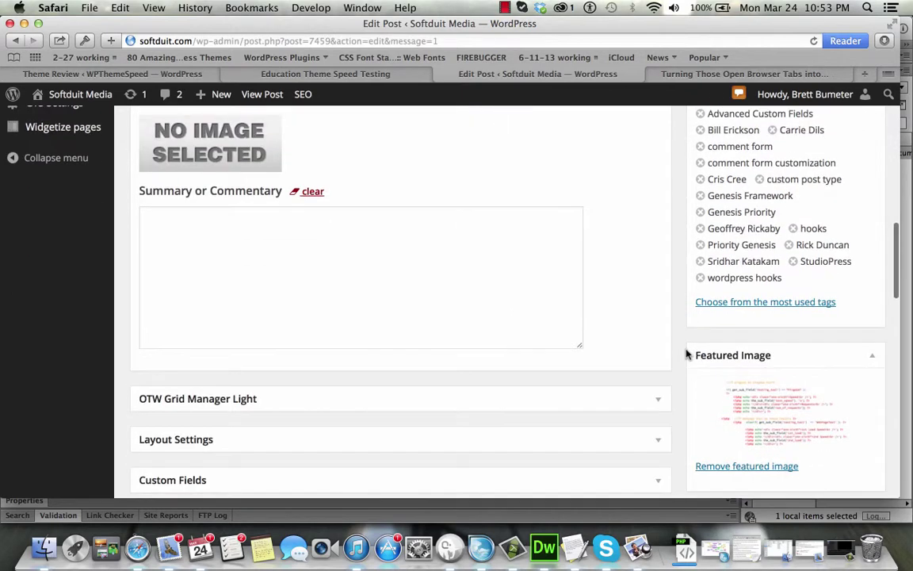
{"action": "scroll", "coordinate": [686, 354], "scroll_direction": "up", "scroll_amount": 10}
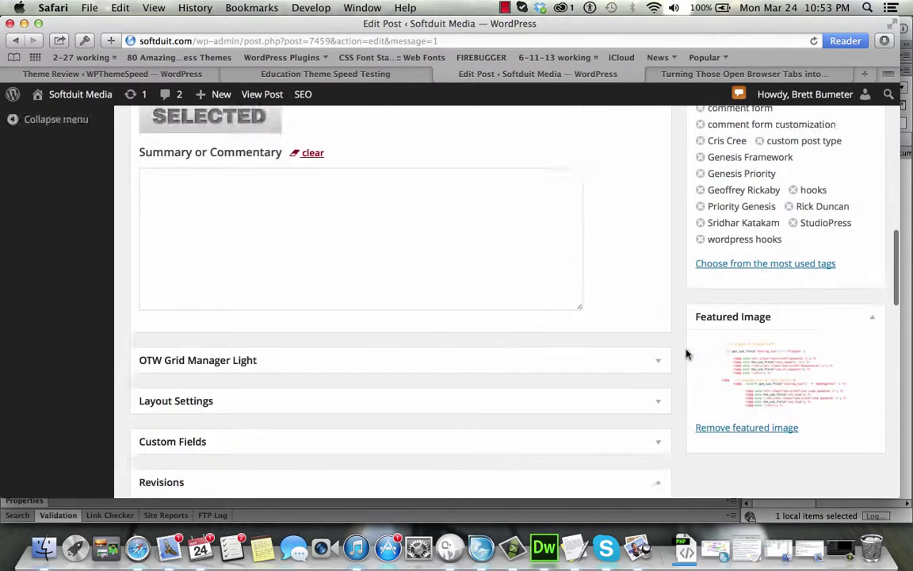
{"action": "mouse_move", "coordinate": [224, 94]}
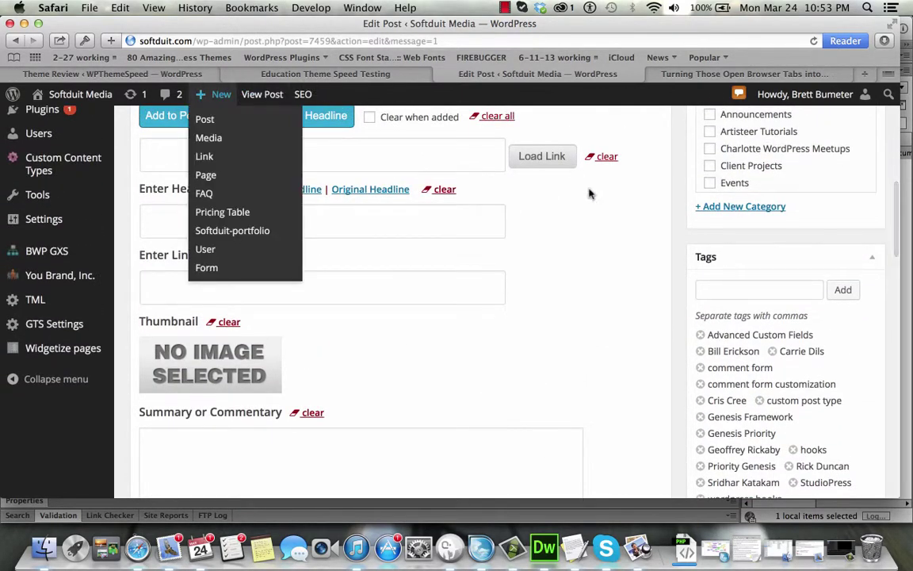